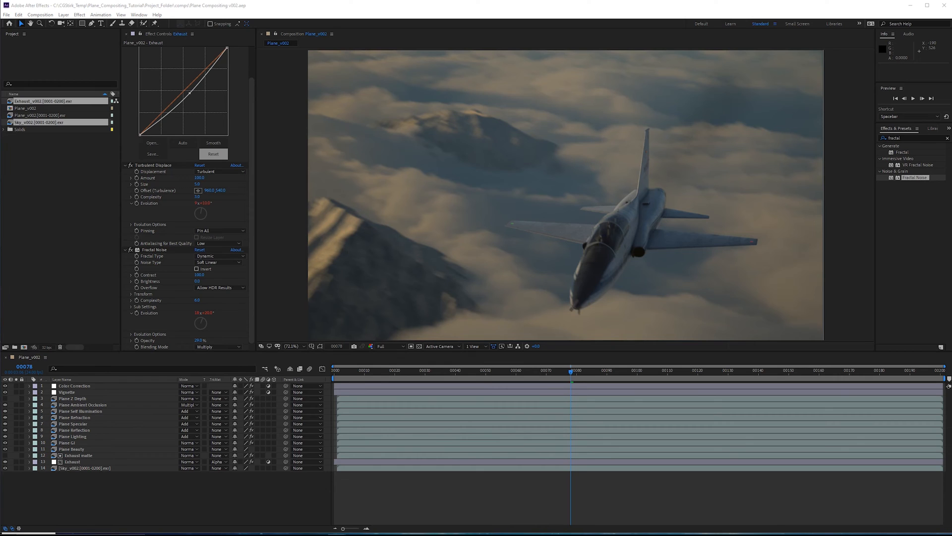
Examine the composited plane up close around its cockpit, wings and fuselage at frame 78.
{"action": "scroll", "coordinate": [667, 230], "scroll_direction": "up", "scroll_amount": 1}
{"action": "left_click_drag", "start_coordinate": [667, 230], "coordinate": [578, 208]}
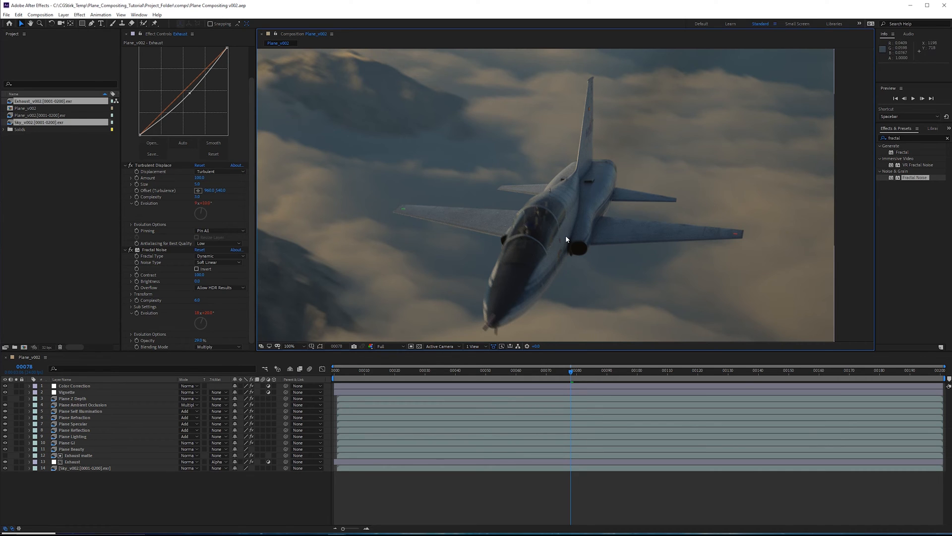
{"action": "scroll", "coordinate": [545, 225], "scroll_direction": "up", "scroll_amount": 1}
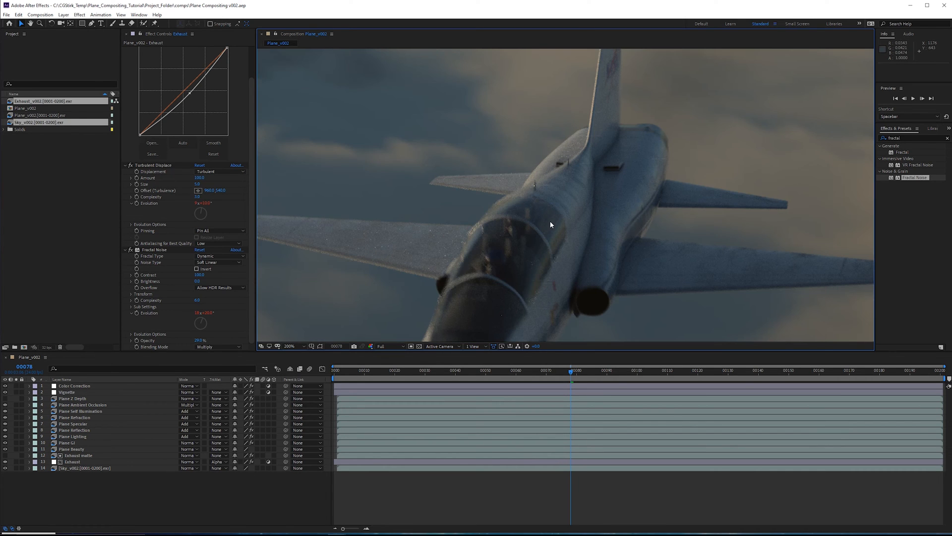
{"action": "scroll", "coordinate": [549, 222], "scroll_direction": "down", "scroll_amount": 1}
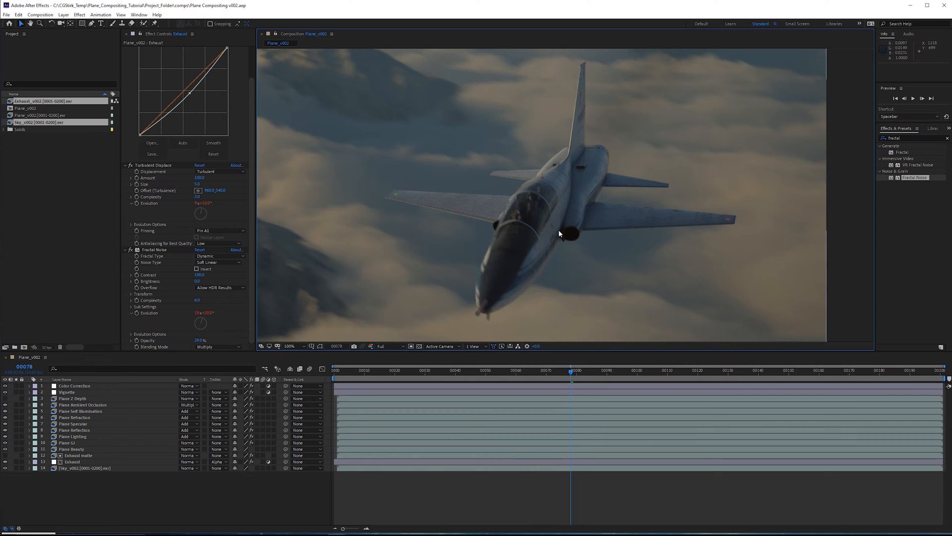
{"action": "left_click_drag", "start_coordinate": [571, 234], "coordinate": [561, 271]}
{"action": "scroll", "coordinate": [557, 253], "scroll_direction": "down", "scroll_amount": 1}
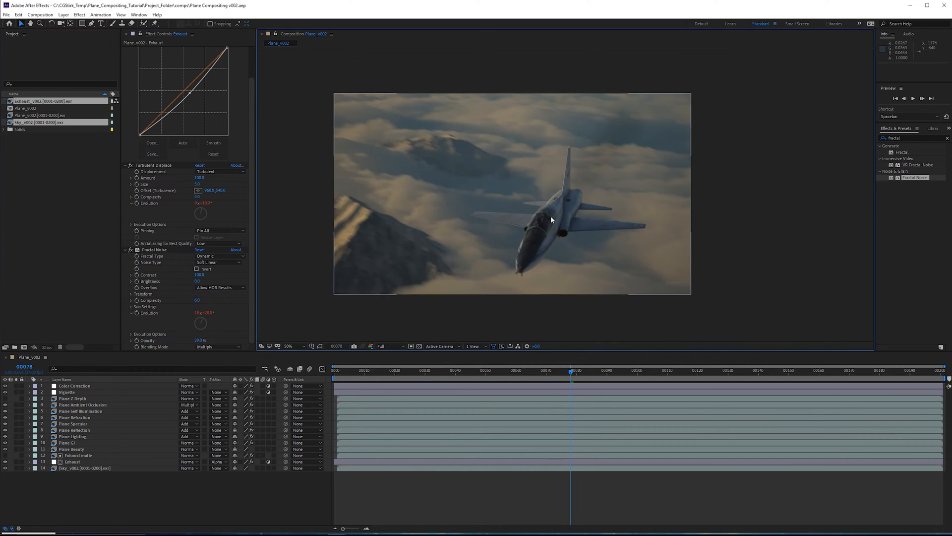
{"action": "scroll", "coordinate": [549, 248], "scroll_direction": "up", "scroll_amount": 1}
{"action": "left_click_drag", "start_coordinate": [534, 224], "coordinate": [556, 195]}
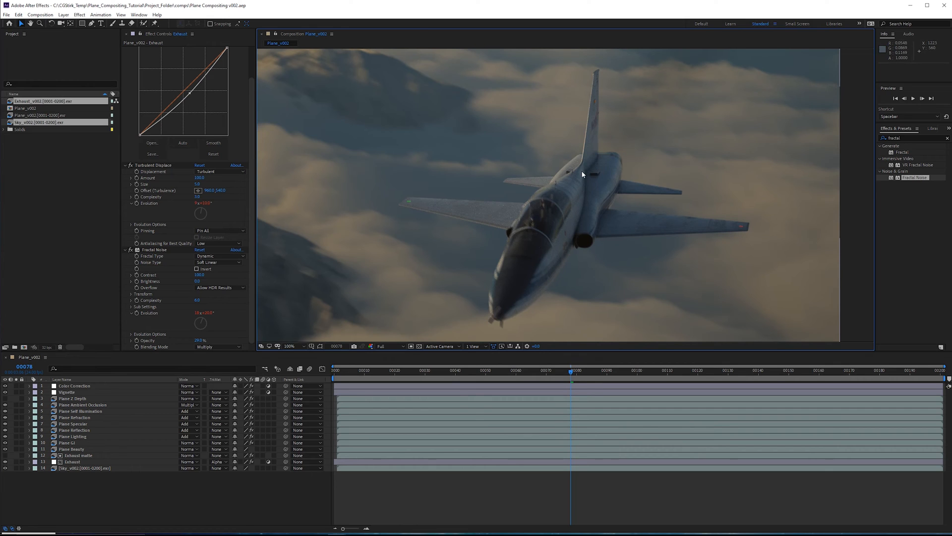
{"action": "scroll", "coordinate": [575, 184], "scroll_direction": "up", "scroll_amount": 1}
{"action": "left_click_drag", "start_coordinate": [472, 205], "coordinate": [470, 187]}
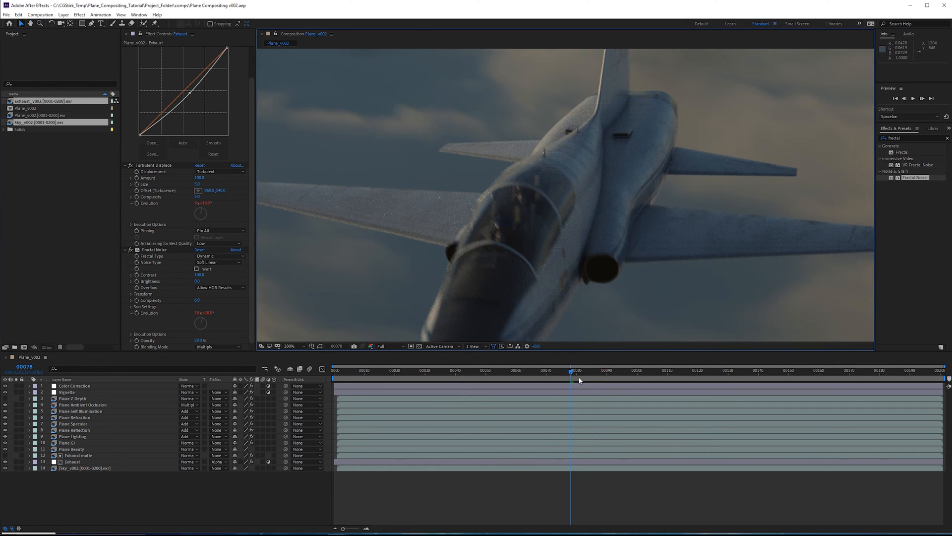
Go to frame 150 and inspect the plane's cockpit and tail fin up close.
{"action": "left_click", "coordinate": [727, 375]}
{"action": "left_click", "coordinate": [789, 379]}
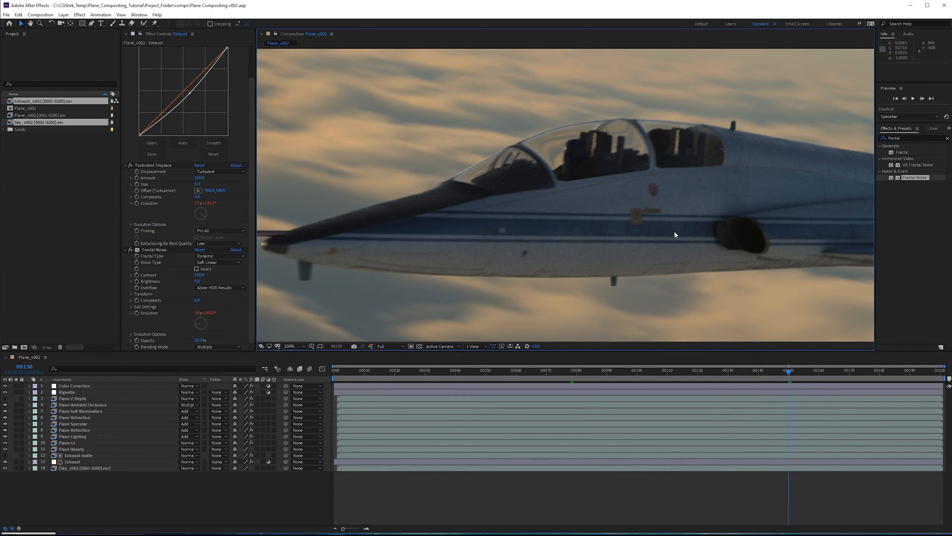
{"action": "scroll", "coordinate": [674, 231], "scroll_direction": "down", "scroll_amount": 2}
{"action": "scroll", "coordinate": [714, 117], "scroll_direction": "up", "scroll_amount": 2}
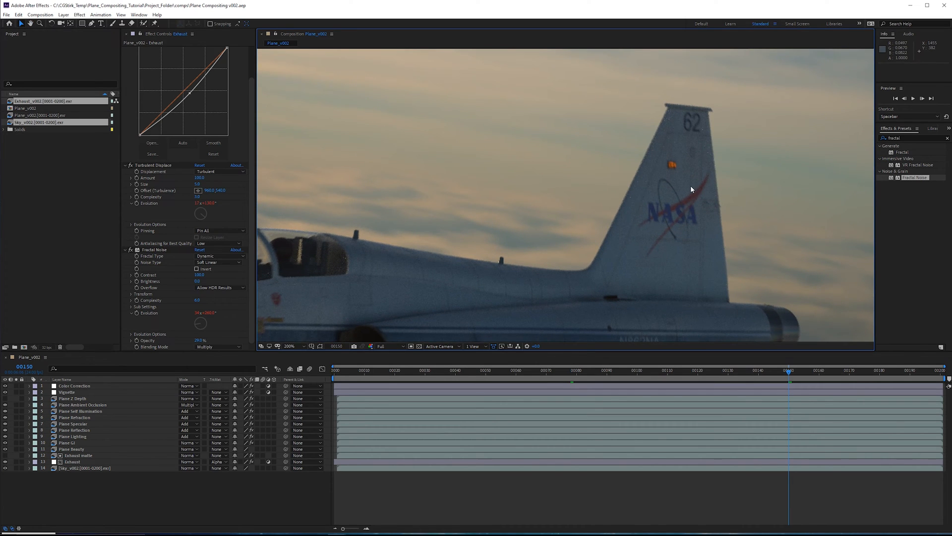
{"action": "left_click", "coordinate": [111, 398]}
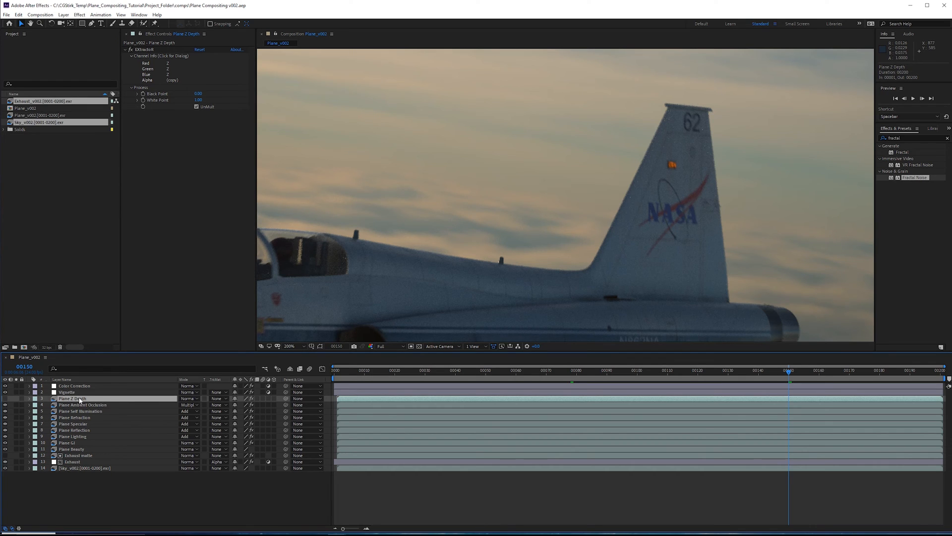
{"action": "scroll", "coordinate": [331, 321], "scroll_direction": "down", "scroll_amount": 2}
{"action": "key", "text": "ctrl+z"}
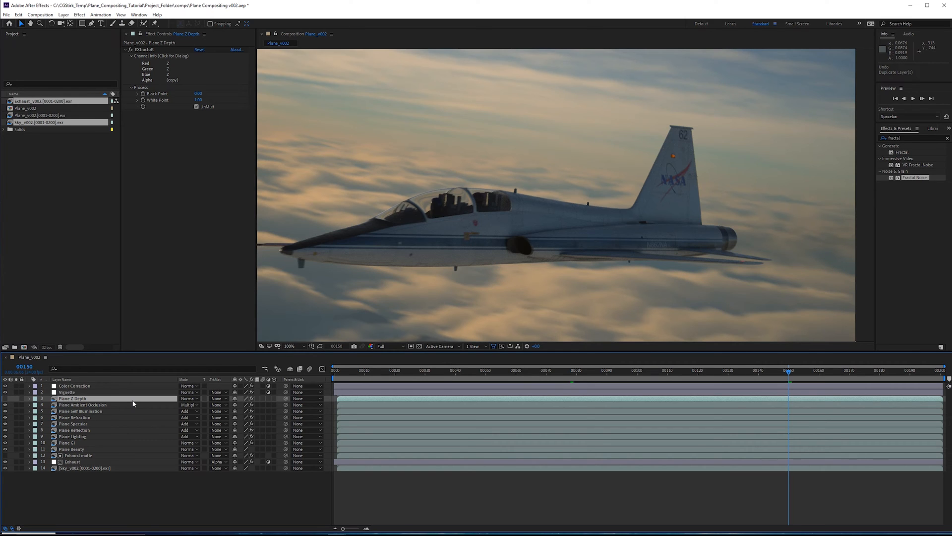
Move the Plane Beauty layer directly above Plane Z Depth and keep its visibility turned off.
{"action": "left_click", "coordinate": [94, 430]}
{"action": "left_click", "coordinate": [78, 449]}
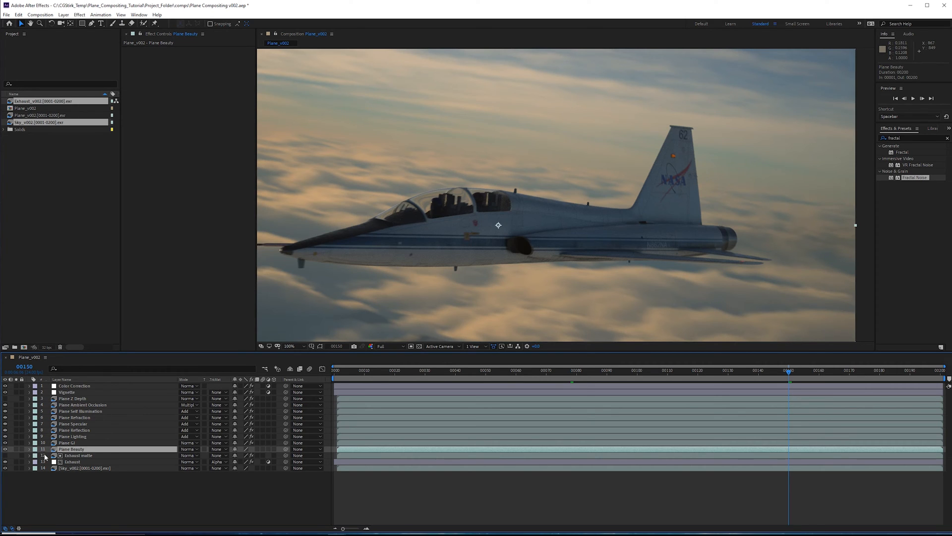
{"action": "left_click_drag", "start_coordinate": [76, 450], "coordinate": [20, 396]}
{"action": "left_click", "coordinate": [5, 399]}
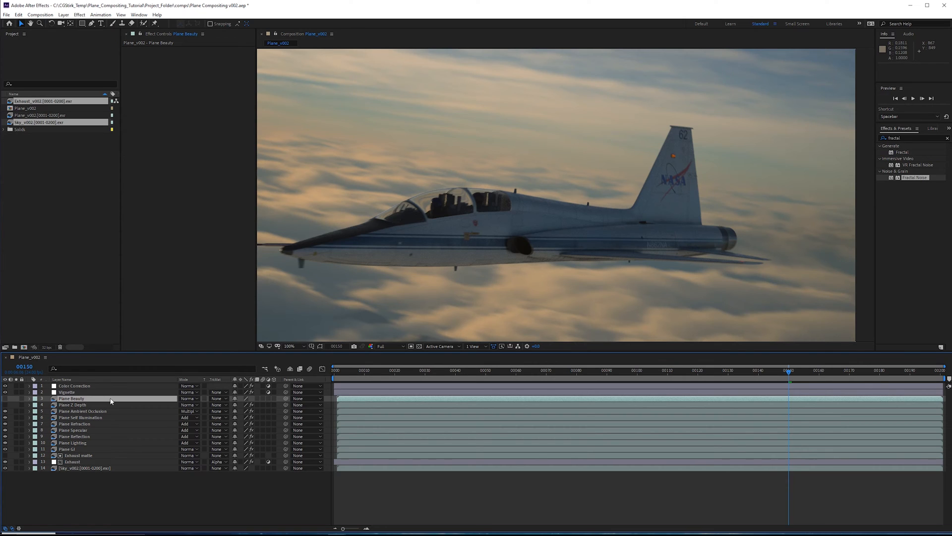
{"action": "left_click", "coordinate": [5, 399]}
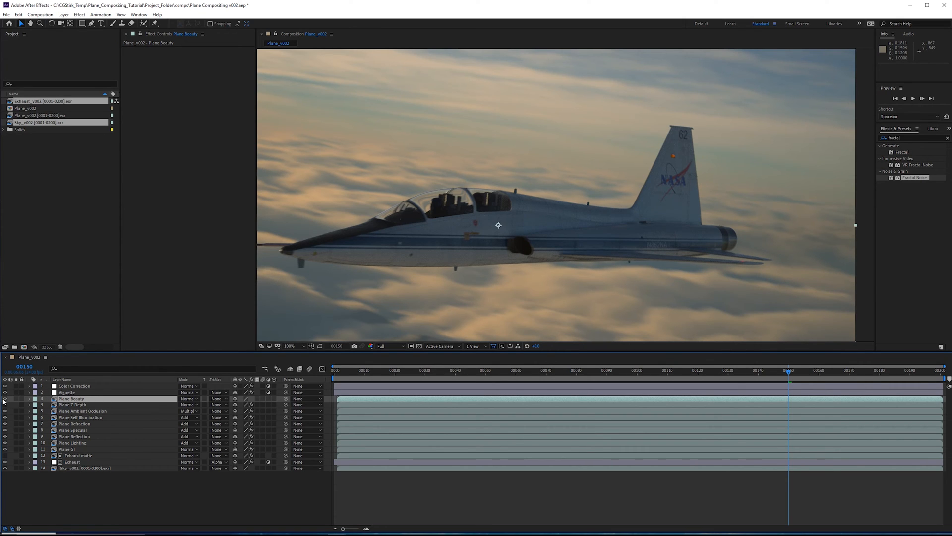
{"action": "left_click", "coordinate": [6, 398]}
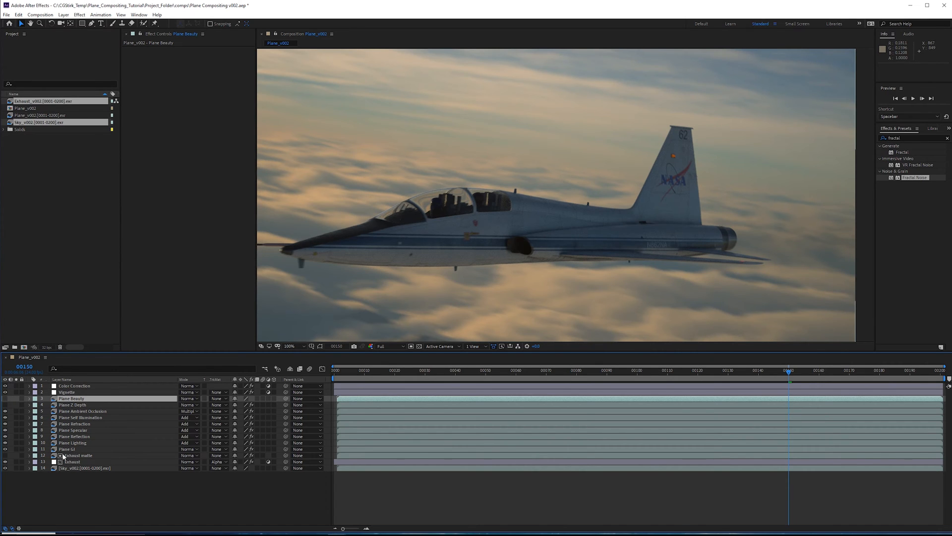
Duplicate the Plane Z Depth layer and pre-compose the copy as "Plane Z Depth", moving all attributes into the new composition.
{"action": "left_click", "coordinate": [107, 407]}
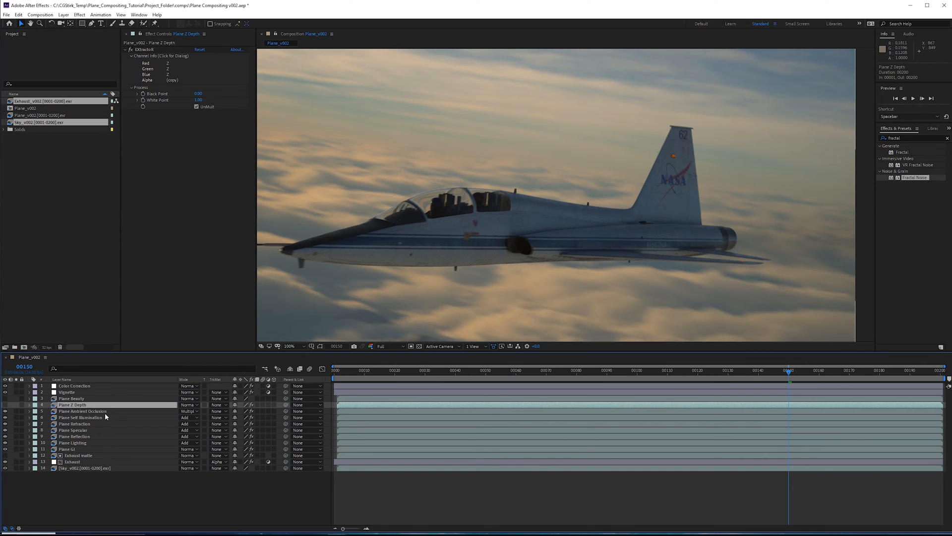
{"action": "key", "text": "ctrl+d"}
{"action": "key", "text": "ctrl+shift+c"}
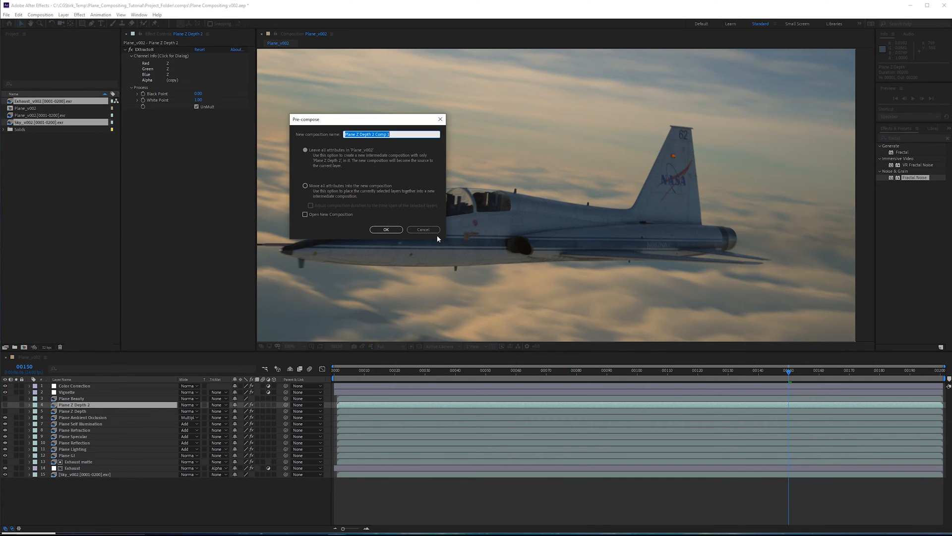
{"action": "type", "text": "Plane Z Depth"}
{"action": "left_click", "coordinate": [375, 189]}
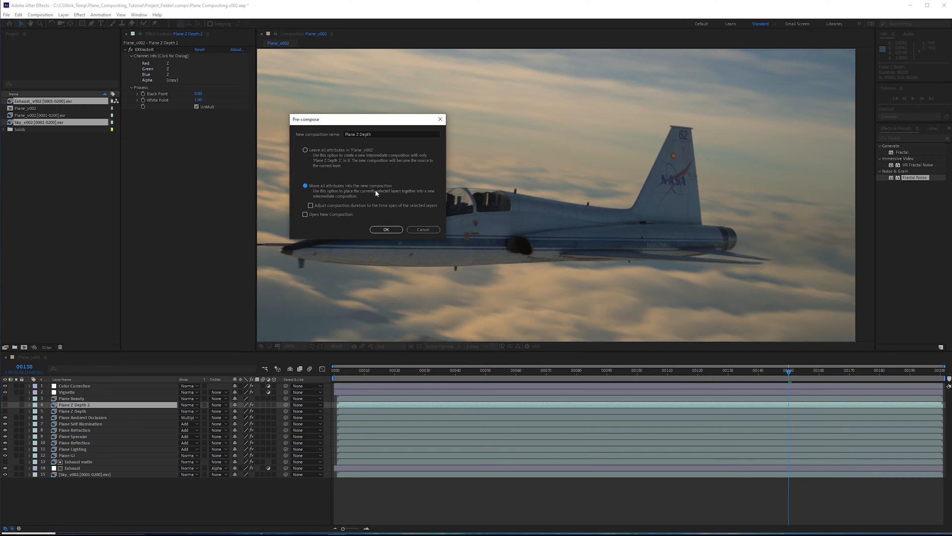
{"action": "left_click", "coordinate": [386, 230]}
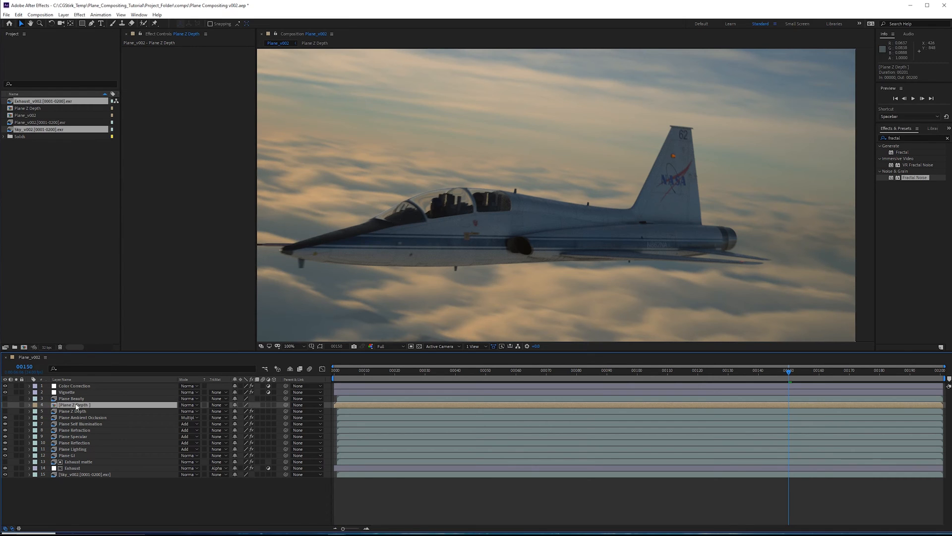
Inside the Plane Z Depth composition, add a full-size solid behind the depth layer, coloured with the light gray sampled from the tail fin.
{"action": "double_click", "coordinate": [76, 406]}
{"action": "scroll", "coordinate": [614, 230], "scroll_direction": "down", "scroll_amount": 1}
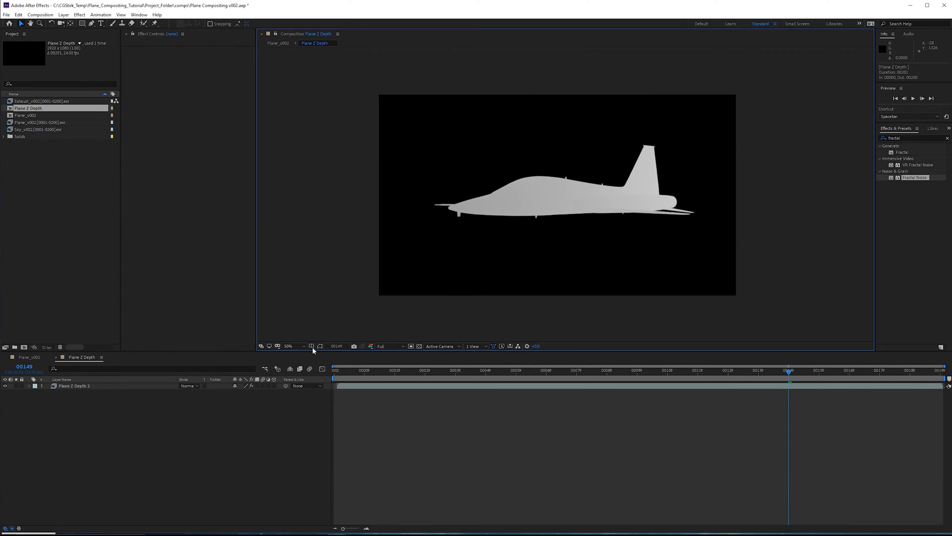
{"action": "key", "text": "shift+slash"}
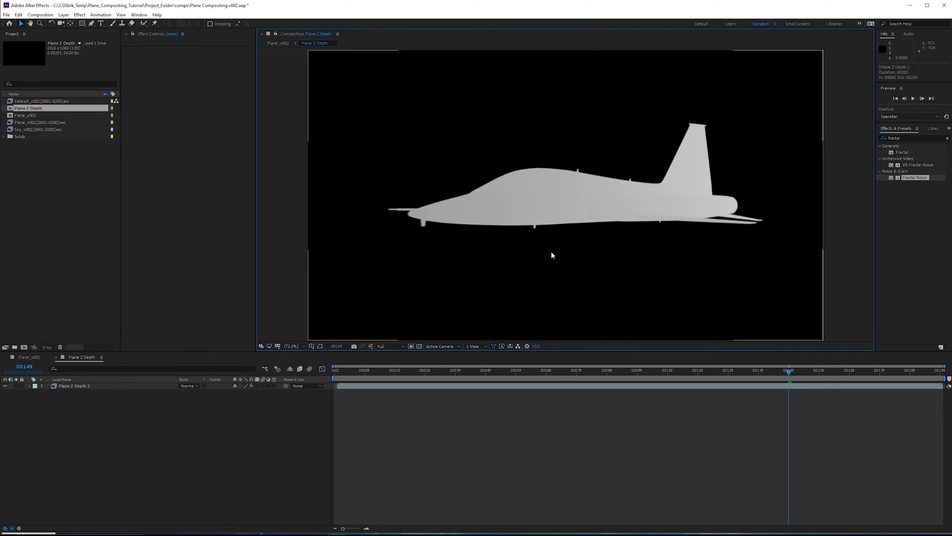
{"action": "right_click", "coordinate": [237, 417]}
{"action": "mouse_move", "coordinate": [278, 420]}
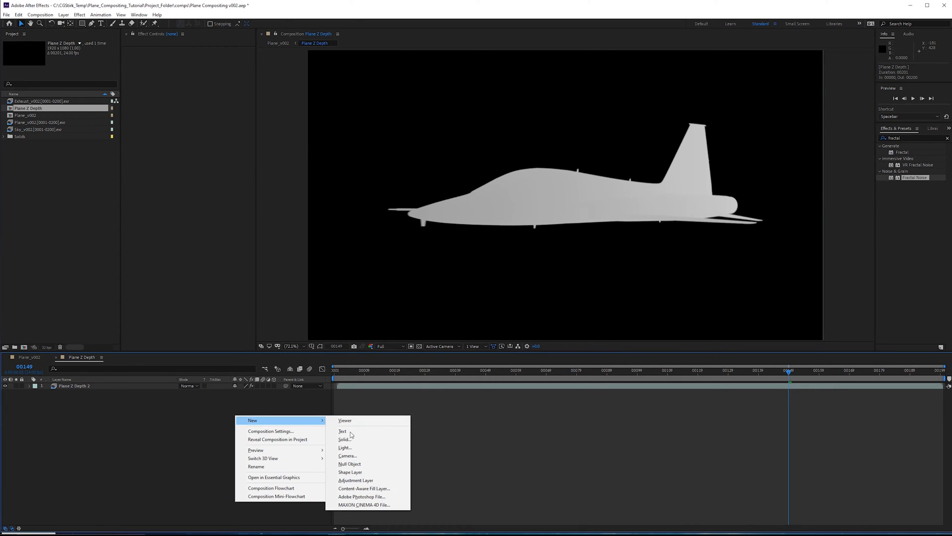
{"action": "left_click", "coordinate": [343, 440]}
{"action": "left_click", "coordinate": [100, 129]}
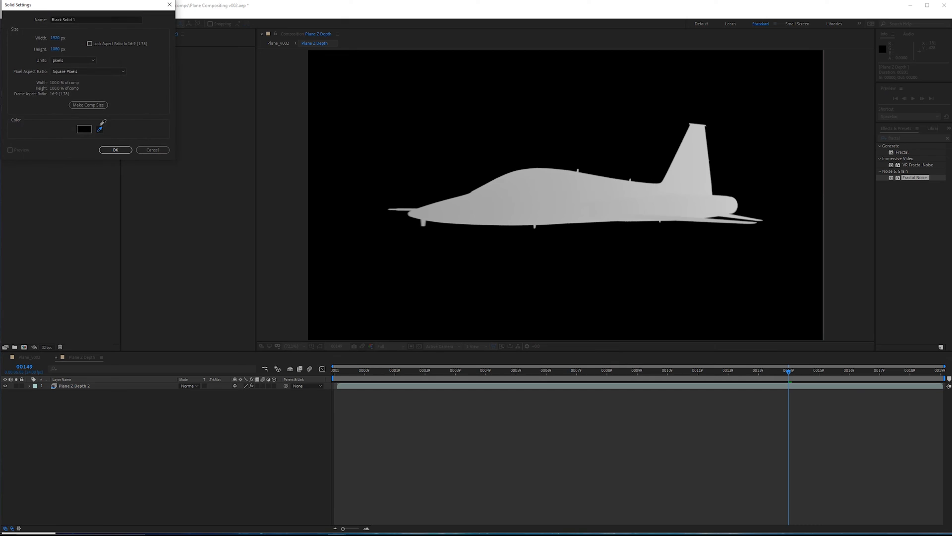
{"action": "left_click", "coordinate": [709, 143]}
{"action": "key", "text": "Return"}
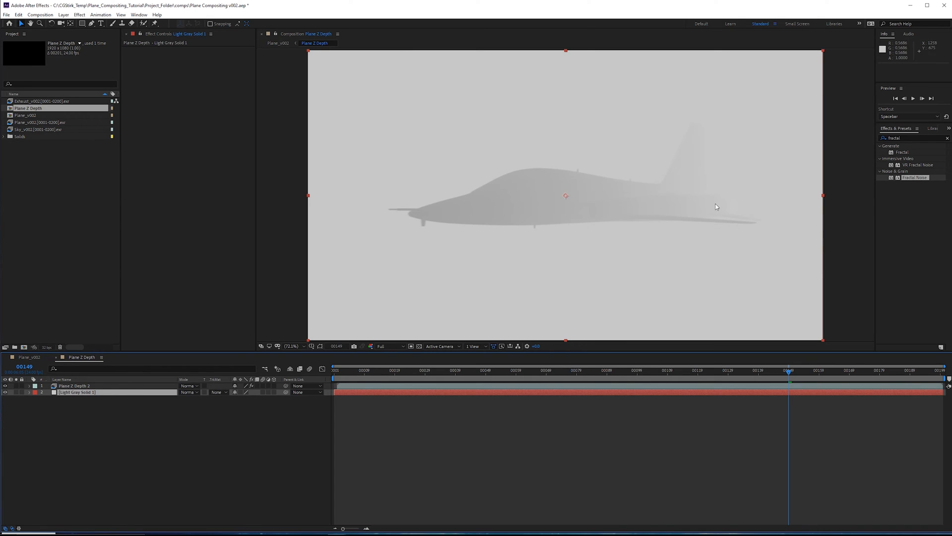
Compare the depth pass with the gray solid hidden and shown, examining the plane's silhouette edges up close.
{"action": "left_click_drag", "start_coordinate": [664, 157], "coordinate": [621, 157]}
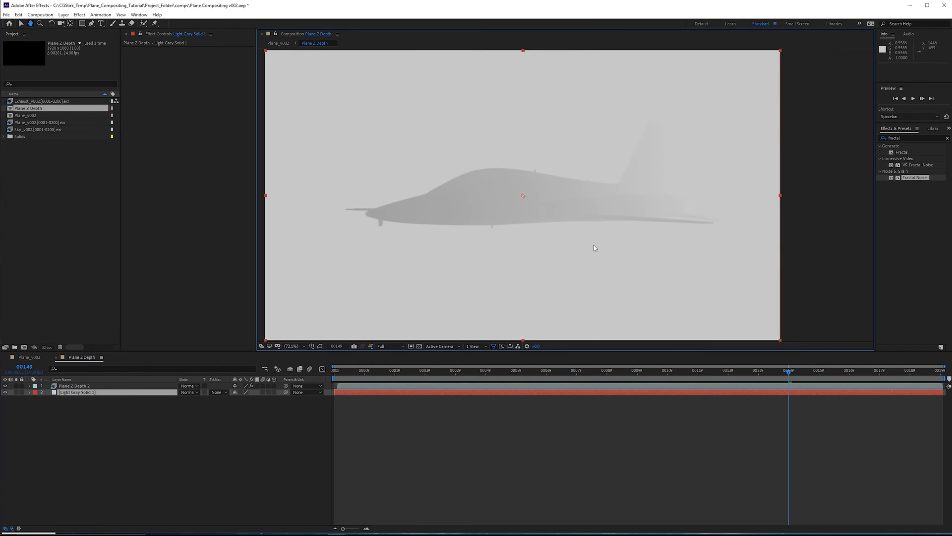
{"action": "left_click", "coordinate": [5, 392]}
{"action": "scroll", "coordinate": [476, 217], "scroll_direction": "up", "scroll_amount": 1}
{"action": "left_click_drag", "start_coordinate": [476, 217], "coordinate": [543, 209]}
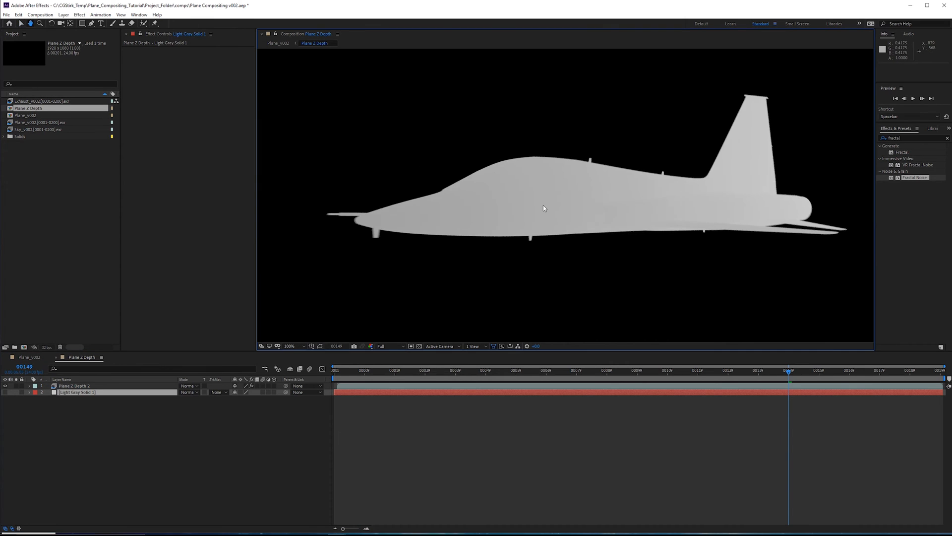
{"action": "scroll", "coordinate": [544, 208], "scroll_direction": "up", "scroll_amount": 1}
{"action": "left_click_drag", "start_coordinate": [616, 195], "coordinate": [709, 223]}
{"action": "left_click_drag", "start_coordinate": [542, 147], "coordinate": [557, 184]}
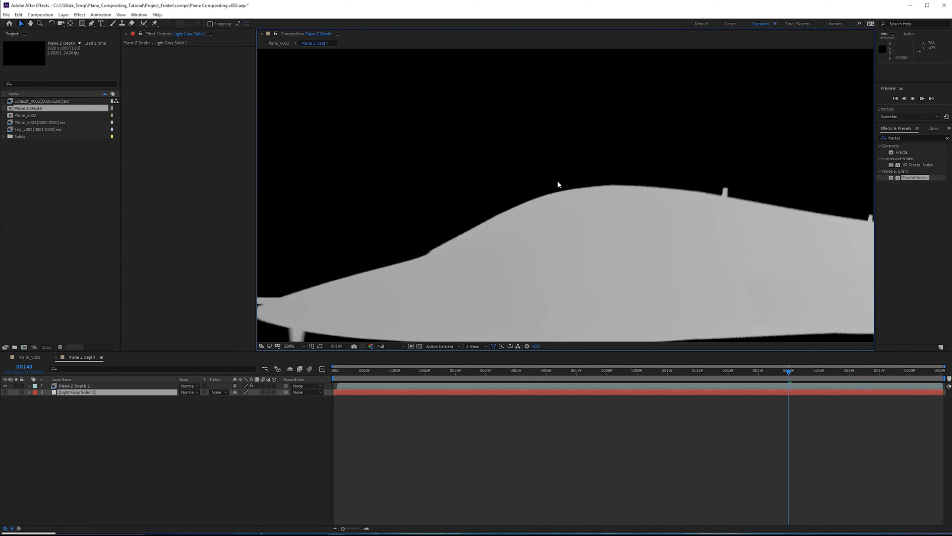
{"action": "scroll", "coordinate": [558, 184], "scroll_direction": "up", "scroll_amount": 1}
{"action": "scroll", "coordinate": [564, 201], "scroll_direction": "down", "scroll_amount": 1}
{"action": "left_click_drag", "start_coordinate": [755, 222], "coordinate": [489, 195]}
{"action": "left_click_drag", "start_coordinate": [601, 216], "coordinate": [422, 295]}
{"action": "left_click", "coordinate": [5, 392]}
{"action": "key", "text": "shift+slash"}
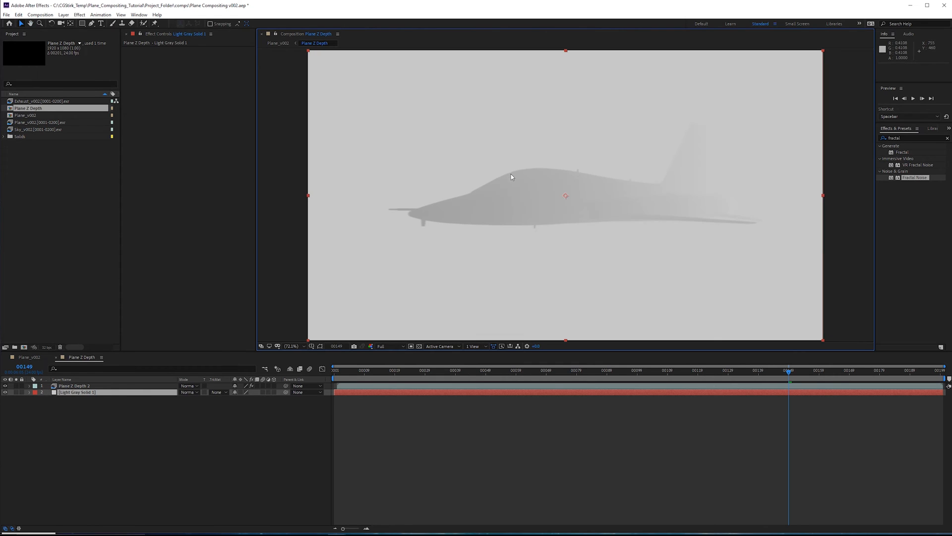
Back in the Plane_v002 composition, add an adjustment layer above the original Plane Z Depth layer and name it "Depth of Field".
{"action": "left_click", "coordinate": [30, 358]}
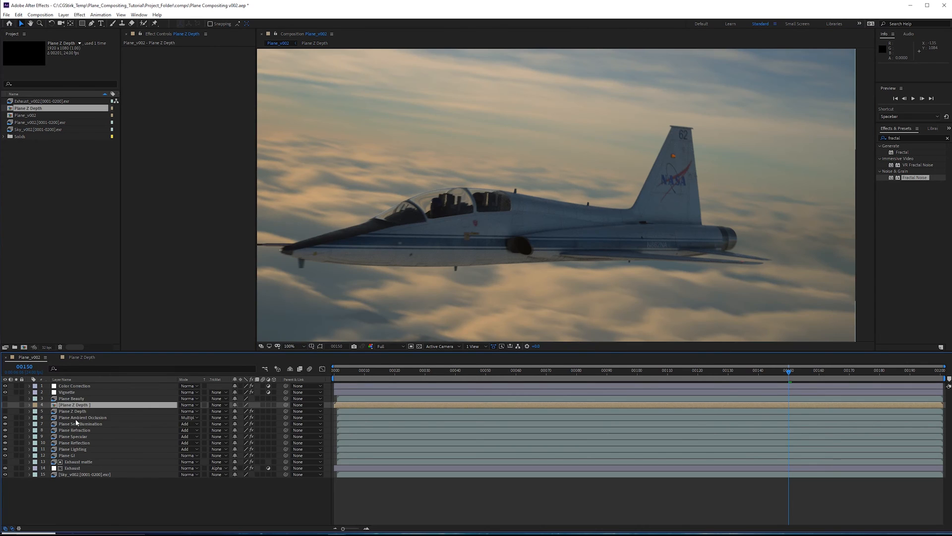
{"action": "left_click", "coordinate": [87, 411]}
{"action": "left_click", "coordinate": [63, 14]}
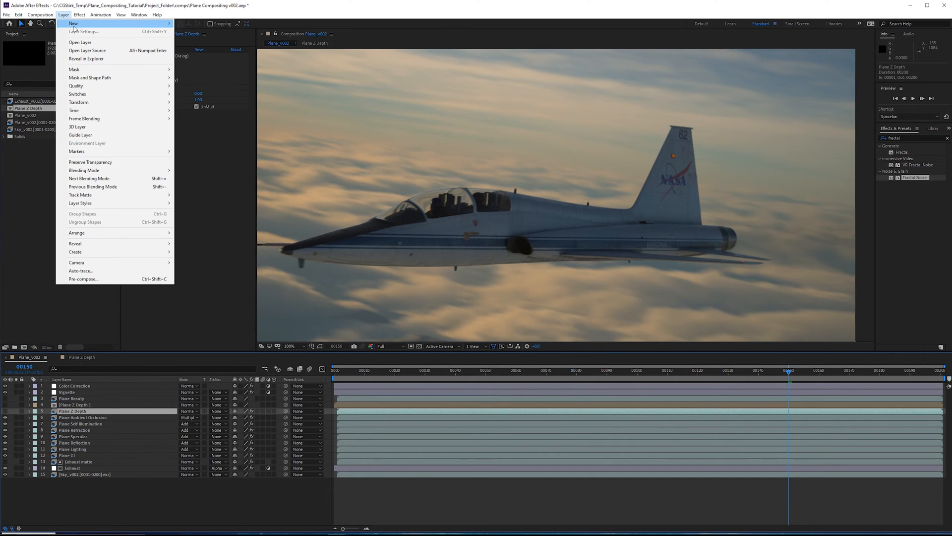
{"action": "mouse_move", "coordinate": [75, 25]}
{"action": "left_click", "coordinate": [226, 76]}
{"action": "key", "text": "Return"}
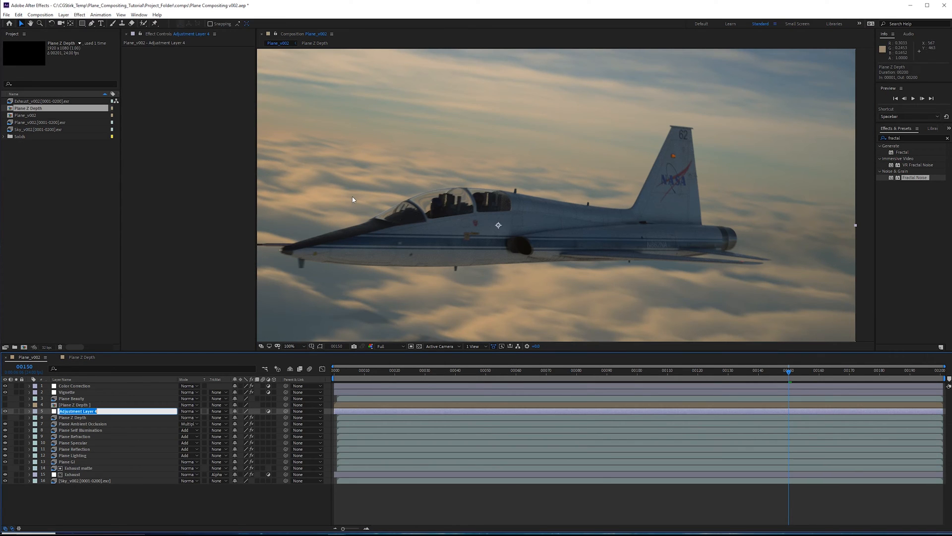
{"action": "type", "text": "Depth of Field"}
Rename the pre-composed depth layer "Plane Z Depth DoF".
{"action": "left_click", "coordinate": [100, 405]}
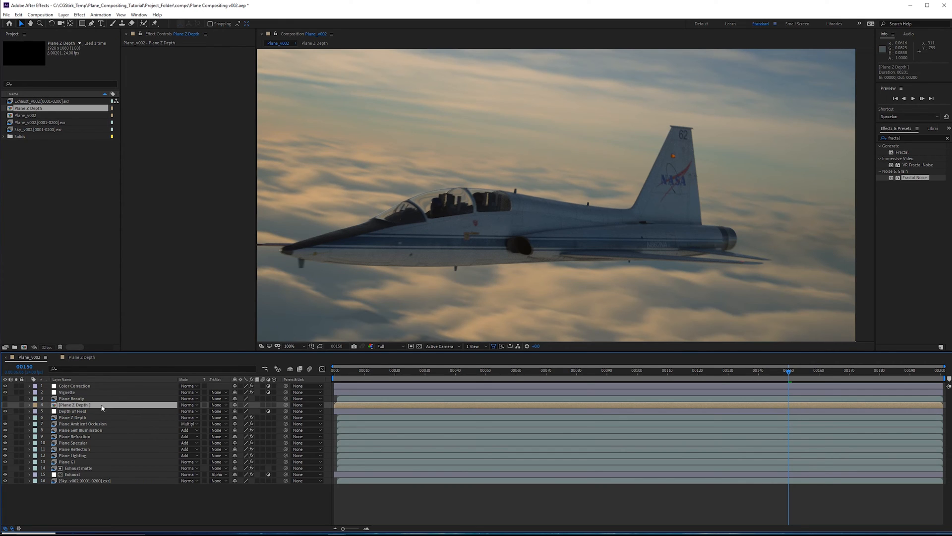
{"action": "key", "text": "Return"}
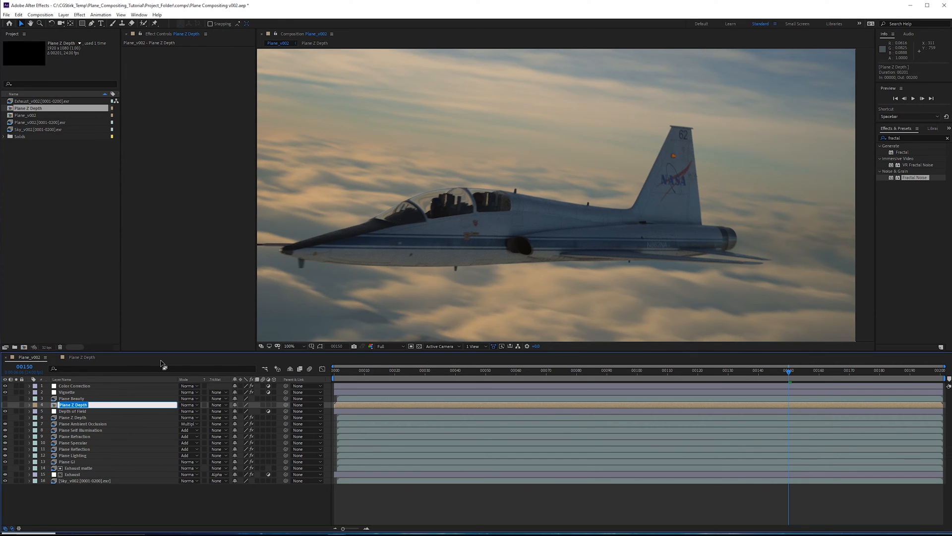
{"action": "key", "text": "Right"}
{"action": "type", "text": "DoF"}
{"action": "key", "text": "Return"}
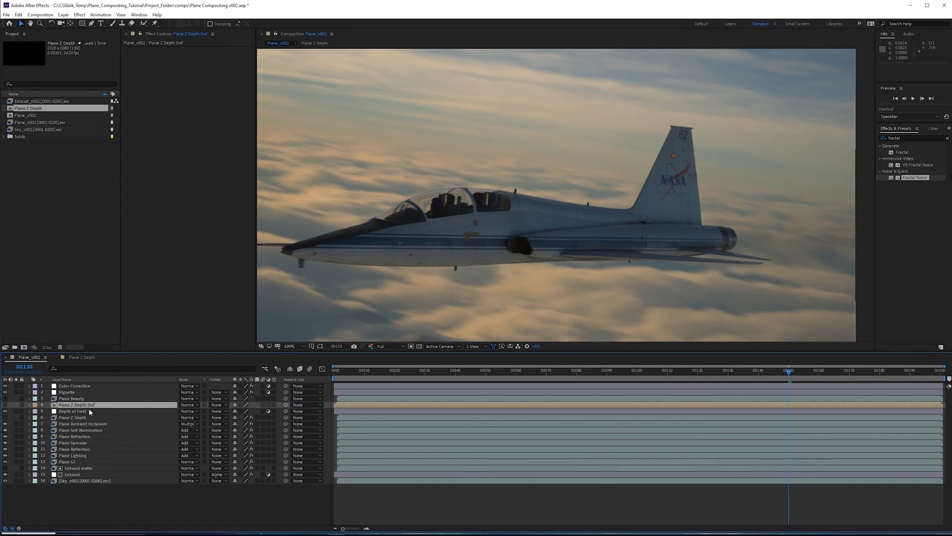
Find the Camera Lens Blur effect and apply it to the Depth of Field adjustment layer.
{"action": "left_click", "coordinate": [107, 412]}
{"action": "double_click", "coordinate": [911, 138]}
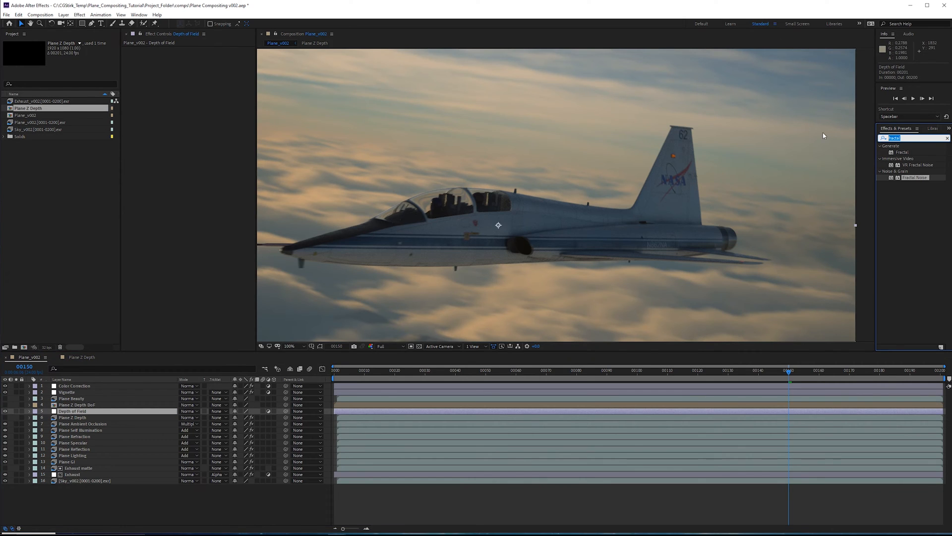
{"action": "type", "text": "cama"}
{"action": "left_click", "coordinate": [889, 118]}
{"action": "left_click_drag", "start_coordinate": [908, 177], "coordinate": [183, 142]}
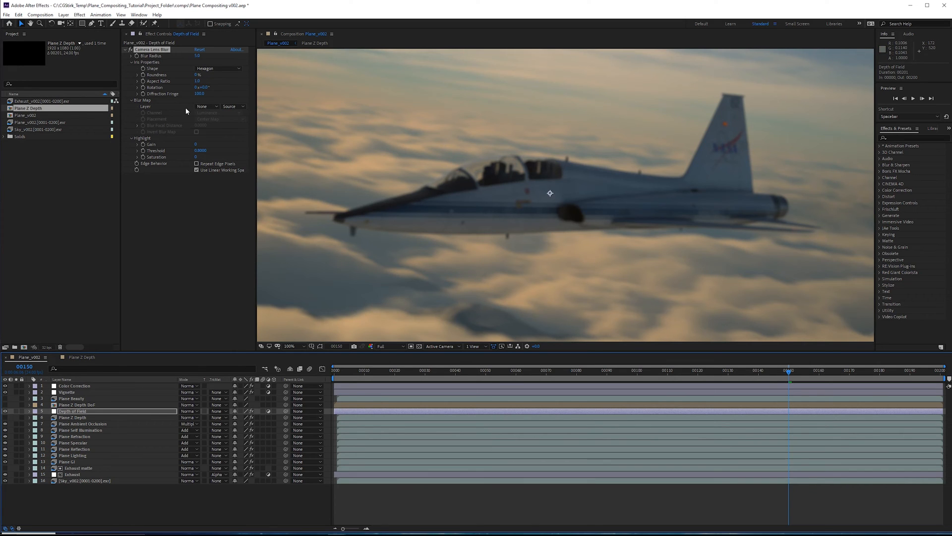
Set the Camera Lens Blur's blur map layer to Plane Z Depth DoF, sampled from Effects & Masks.
{"action": "left_click", "coordinate": [205, 107]}
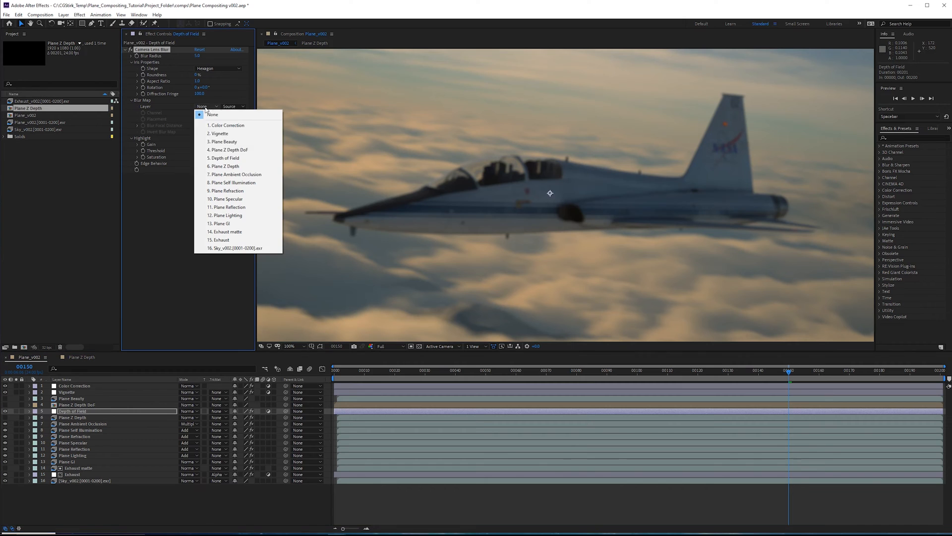
{"action": "left_click", "coordinate": [242, 150]}
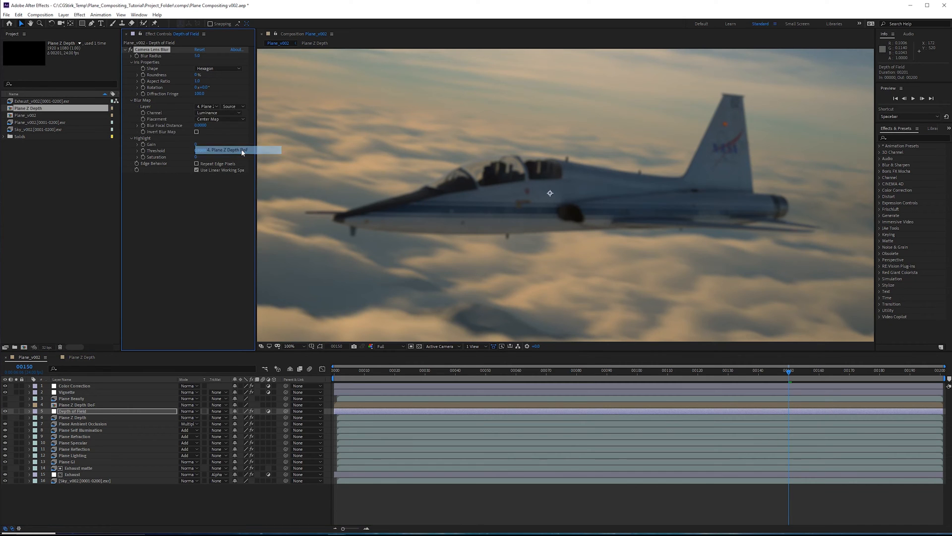
{"action": "left_click", "coordinate": [232, 108]}
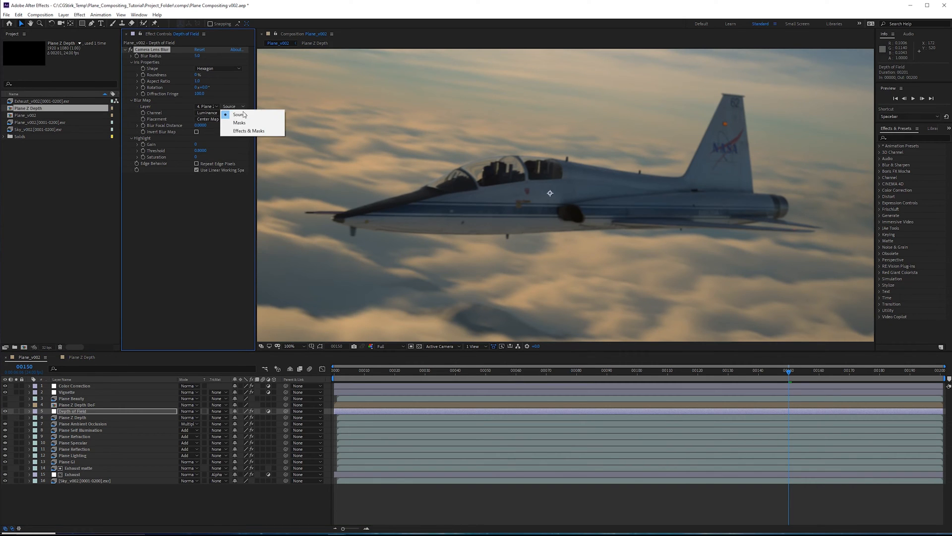
{"action": "left_click", "coordinate": [250, 131]}
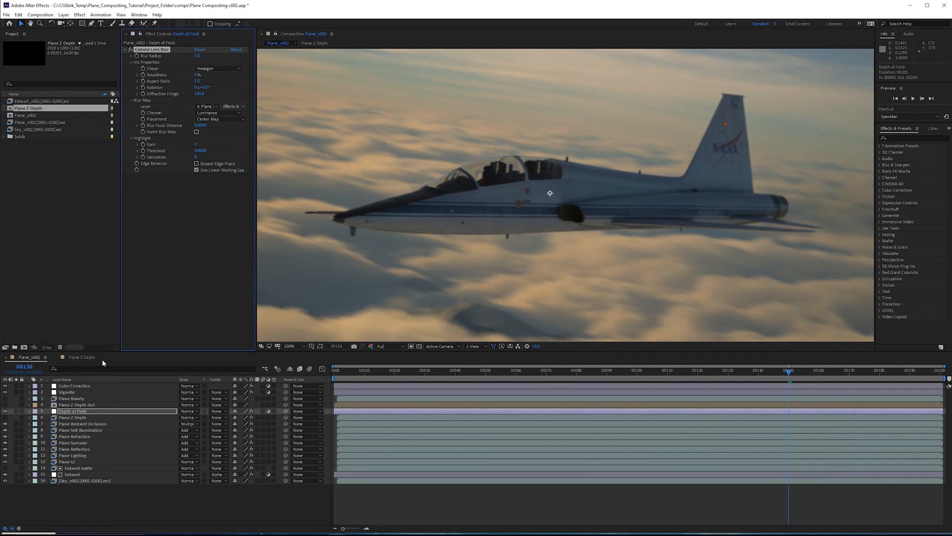
Set the Blur Radius of the Depth of Field layer's Camera Lens Blur to 100.
{"action": "left_click", "coordinate": [79, 404]}
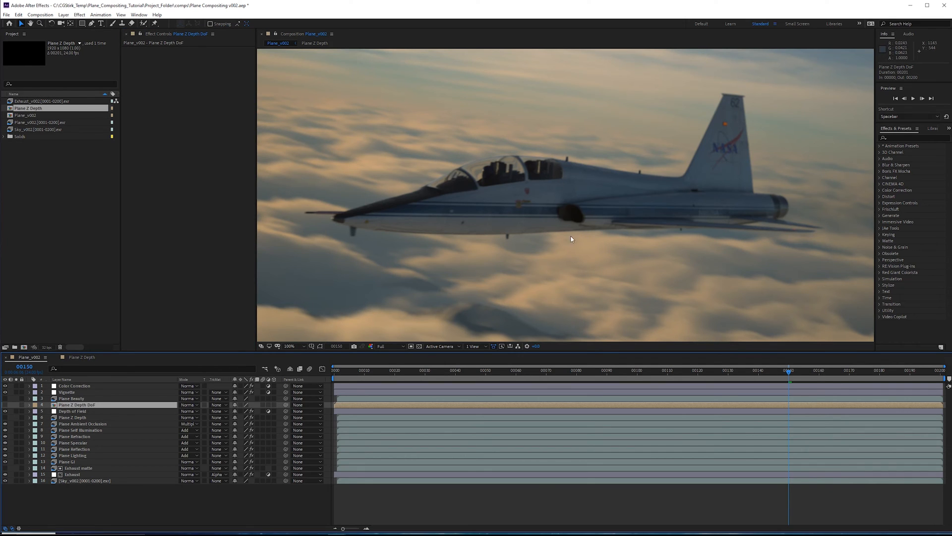
{"action": "left_click", "coordinate": [73, 411]}
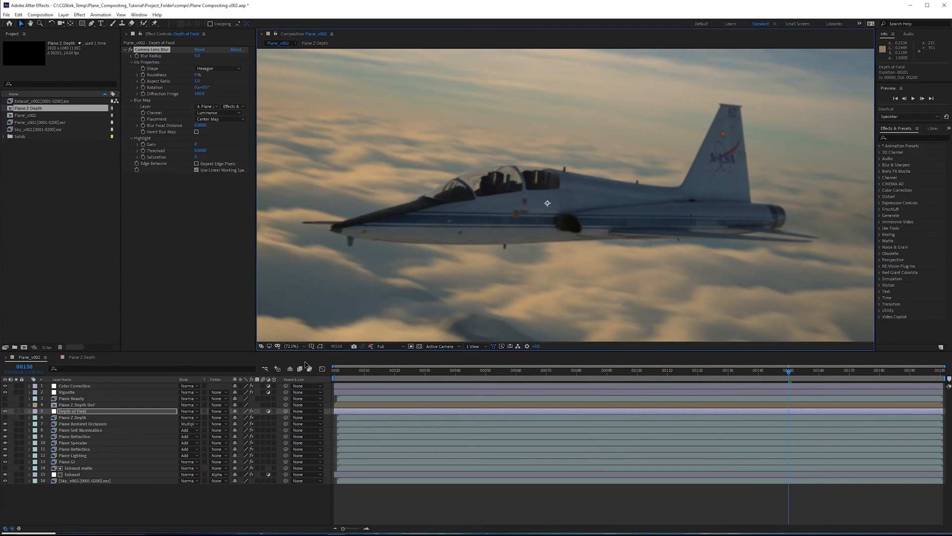
{"action": "left_click", "coordinate": [197, 56]}
{"action": "type", "text": "1"}
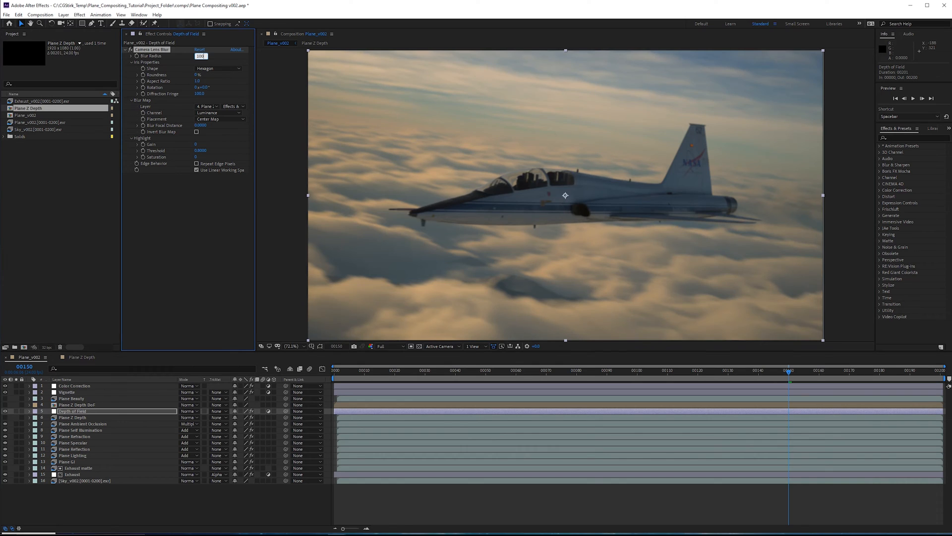
{"action": "type", "text": "00"}
{"action": "key", "text": "Return"}
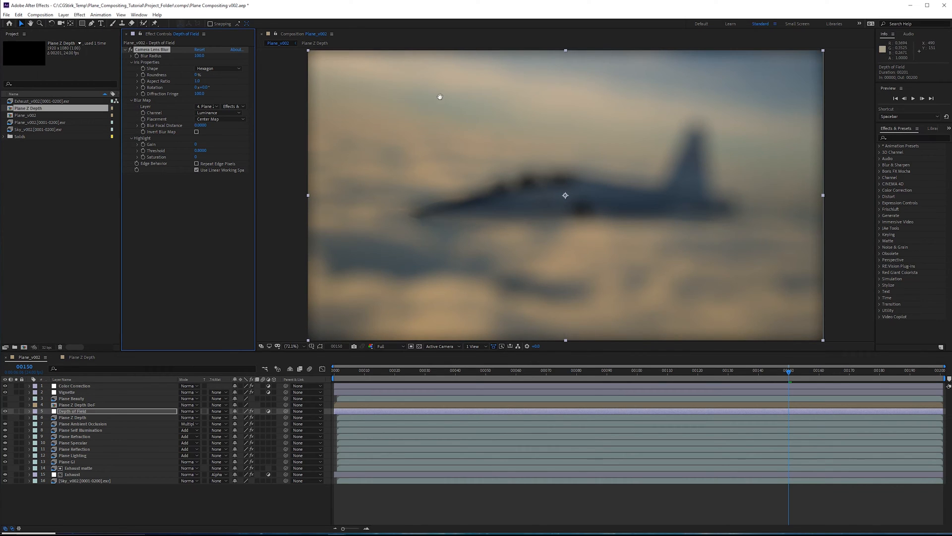
Inspect the darkened frame edges and enable Repeat Edge Pixels for the Camera Lens Blur.
{"action": "left_click_drag", "start_coordinate": [440, 96], "coordinate": [478, 86]}
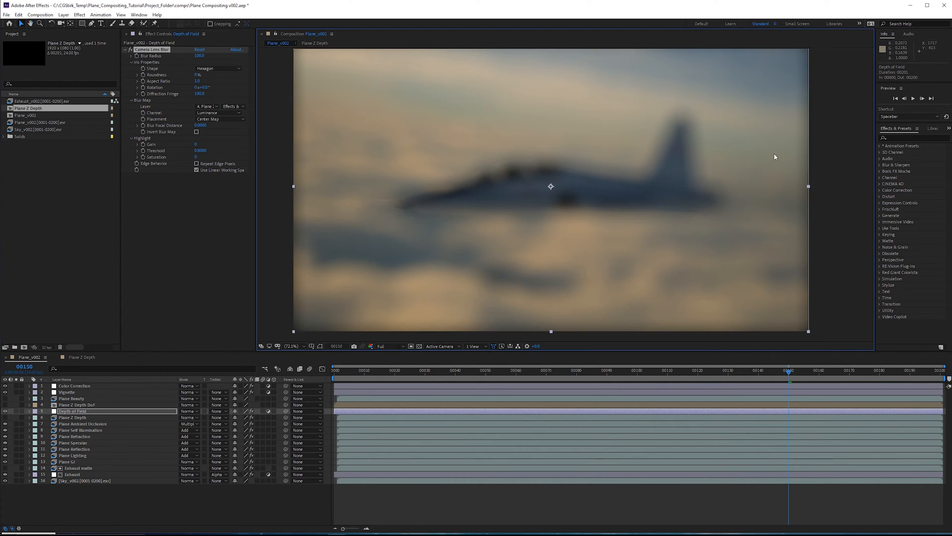
{"action": "left_click_drag", "start_coordinate": [784, 333], "coordinate": [785, 315]}
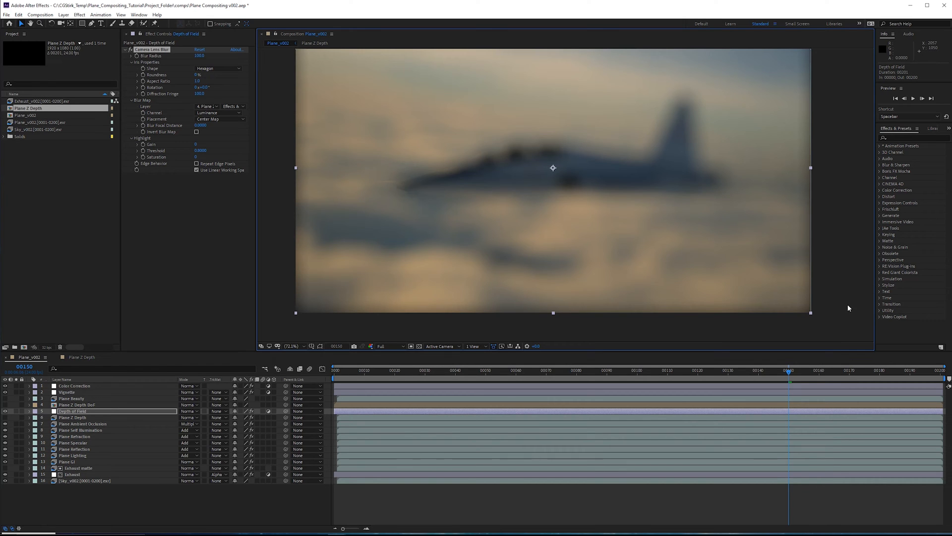
{"action": "left_click", "coordinate": [217, 163]}
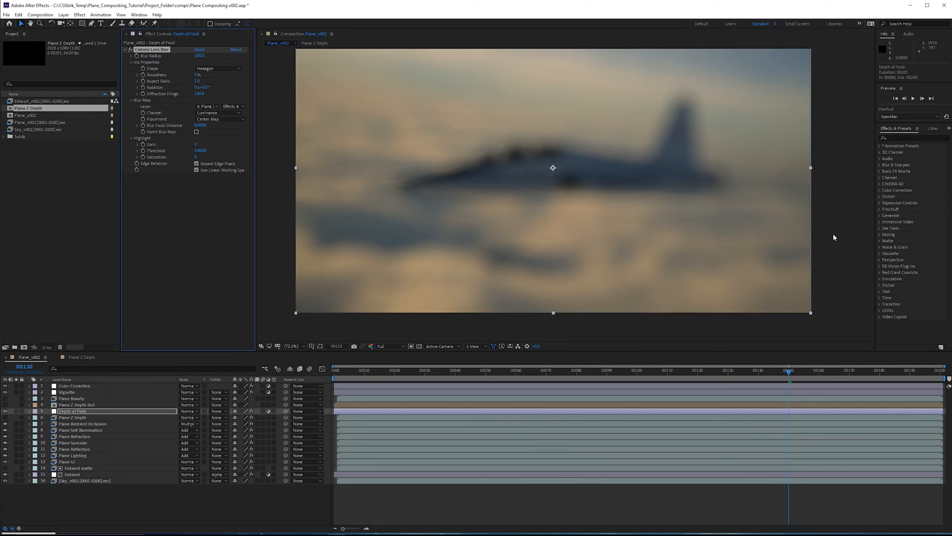
Show the Plane Z Depth DoF layer, find the Curves effect and apply it to that layer.
{"action": "left_click_drag", "start_coordinate": [562, 192], "coordinate": [558, 222]}
{"action": "scroll", "coordinate": [500, 242], "scroll_direction": "up", "scroll_amount": 1}
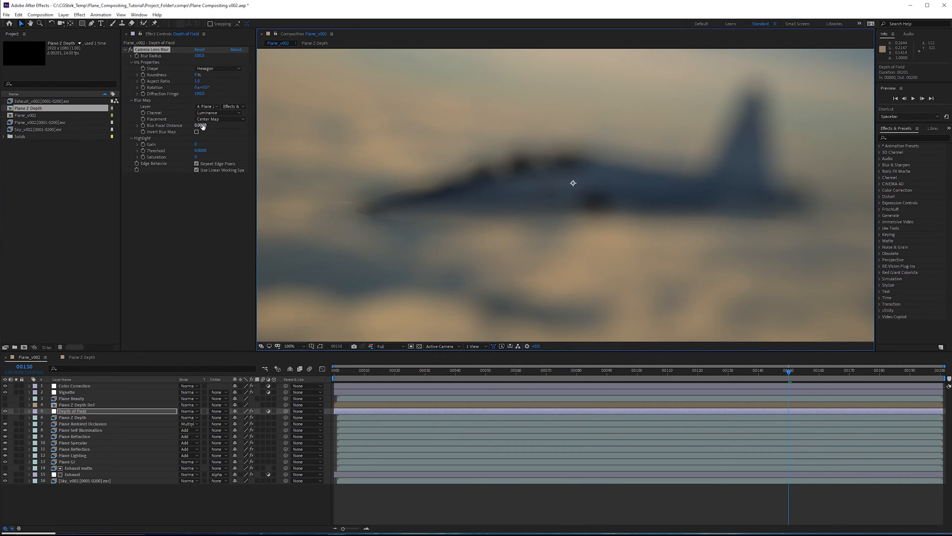
{"action": "left_click", "coordinate": [24, 405]}
{"action": "left_click", "coordinate": [5, 404]}
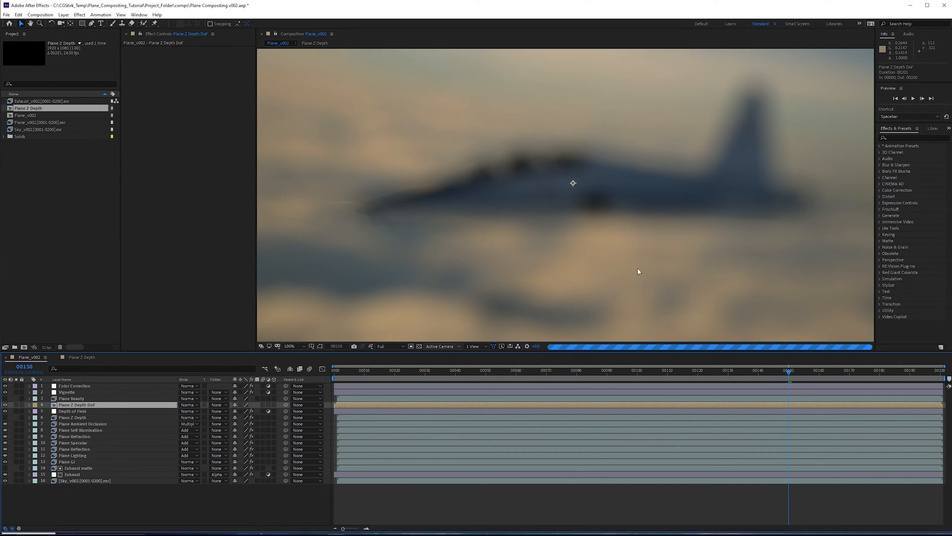
{"action": "left_click", "coordinate": [930, 137]}
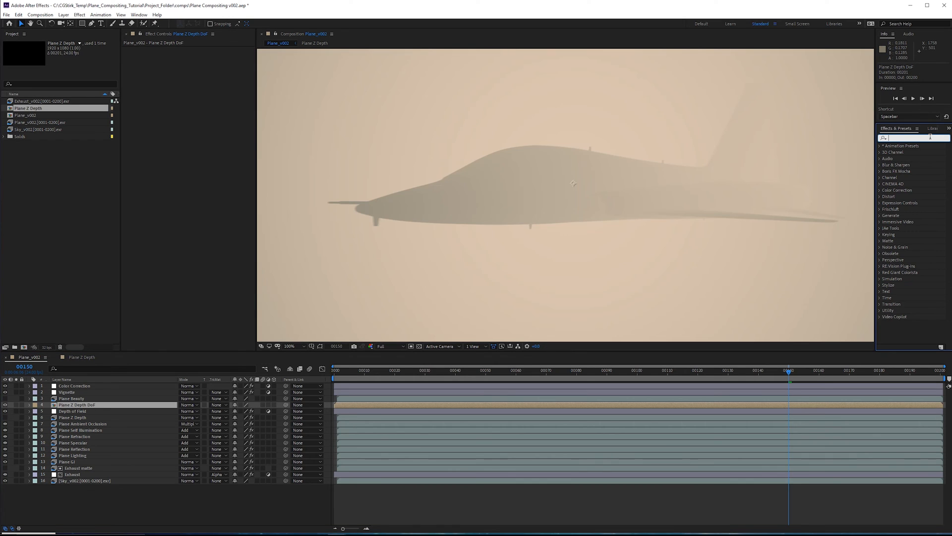
{"action": "type", "text": "curves"}
{"action": "left_click_drag", "start_coordinate": [910, 171], "coordinate": [188, 124]}
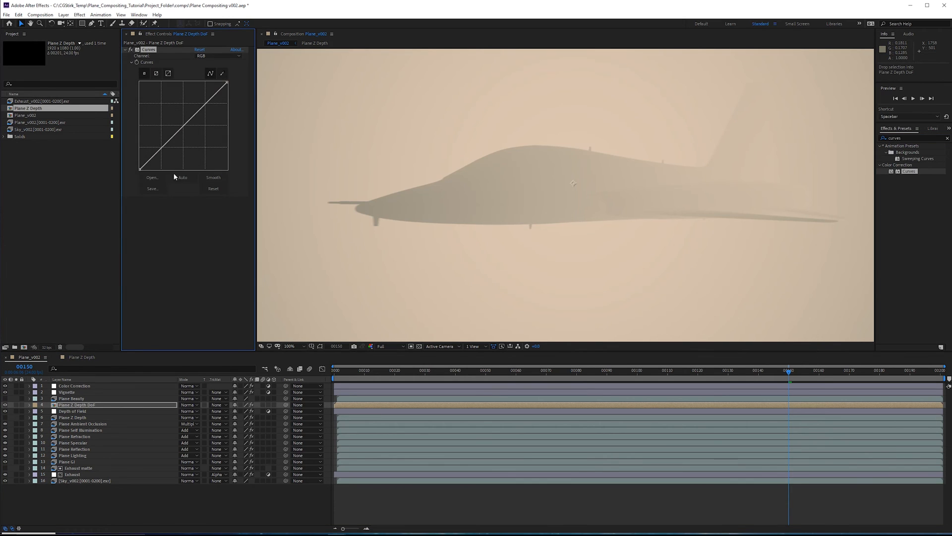
Move the RGB curve's black point inward to darken the plane's nose in the depth pass, and hide the layer.
{"action": "left_click_drag", "start_coordinate": [141, 170], "coordinate": [183, 185]}
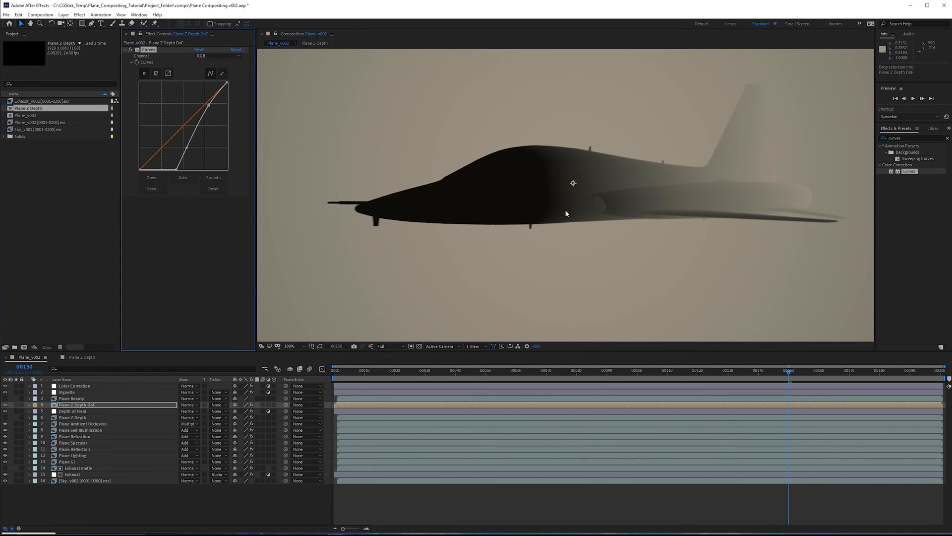
{"action": "left_click", "coordinate": [178, 173]}
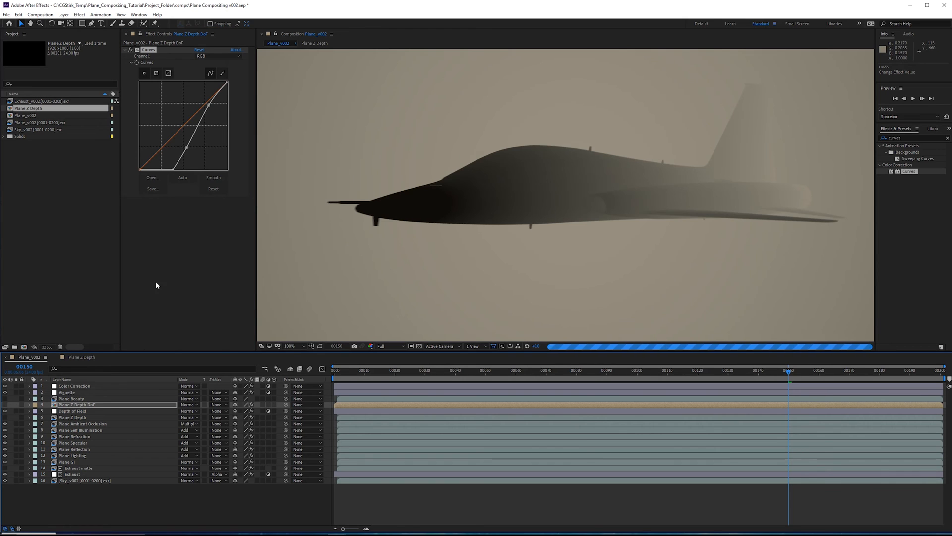
{"action": "scroll", "coordinate": [544, 162], "scroll_direction": "up", "scroll_amount": 2}
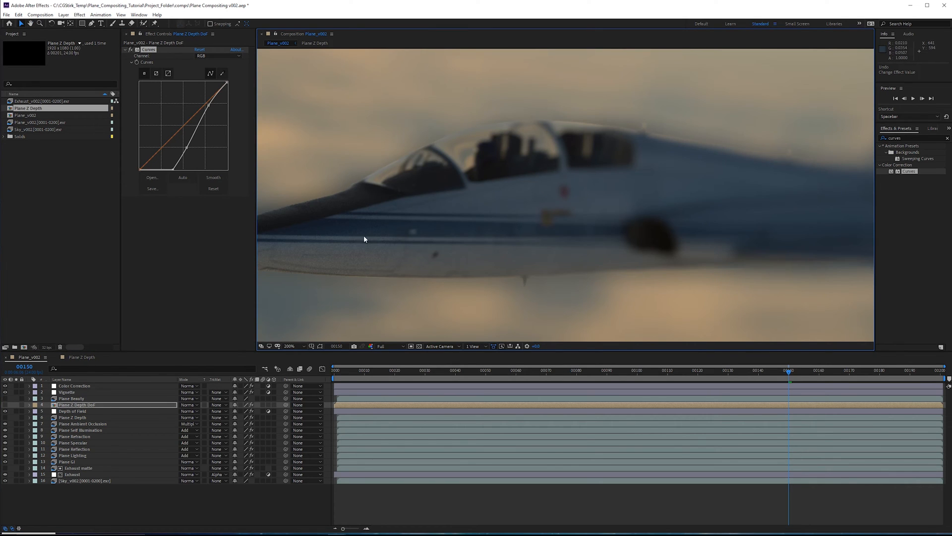
Try a Blur Focal Distance of 0.1 in the Depth of Field layer's Camera Lens Blur.
{"action": "left_click", "coordinate": [83, 410]}
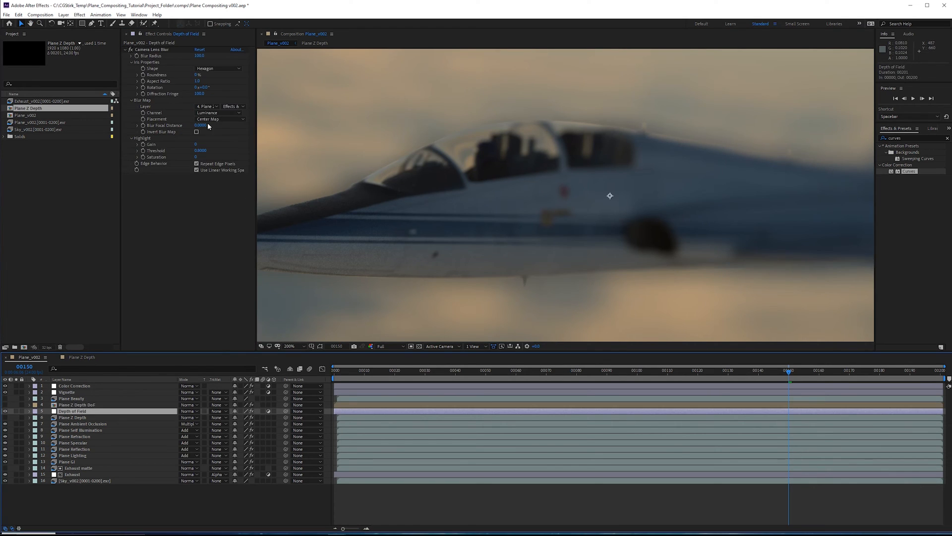
{"action": "left_click", "coordinate": [200, 125]}
{"action": "left_click_drag", "start_coordinate": [200, 126], "coordinate": [203, 127]}
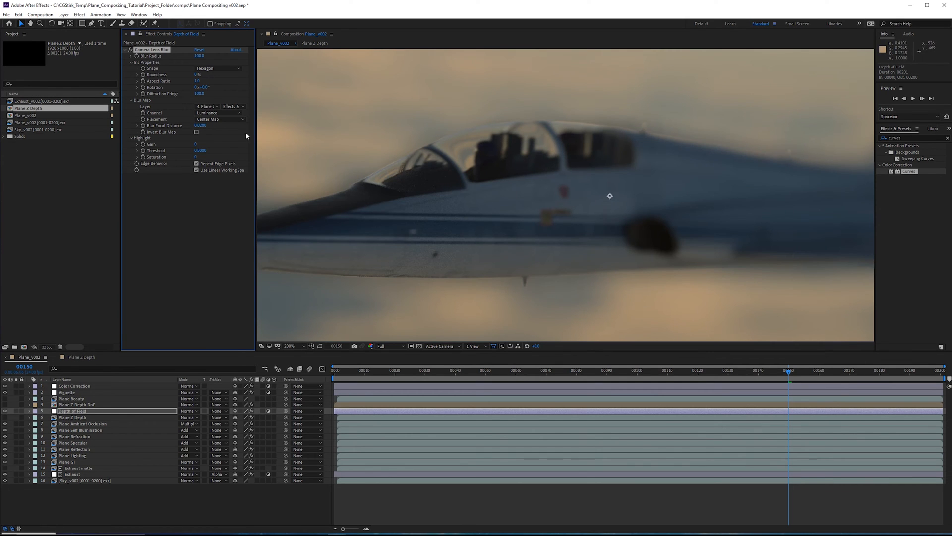
{"action": "left_click", "coordinate": [198, 125]}
{"action": "type", "text": ".1"}
{"action": "key", "text": "Return"}
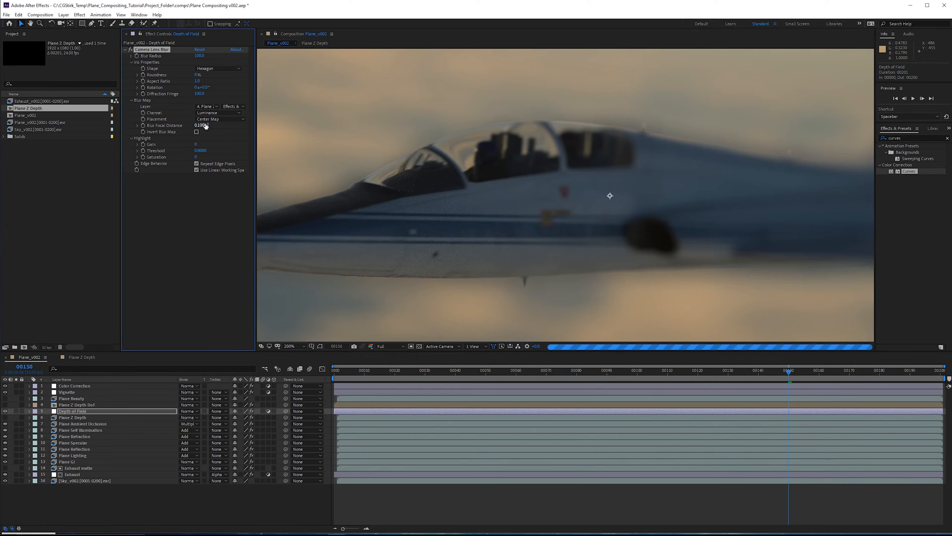
Set the Blur Focal Distance to 0.05 and check the focus along the plane.
{"action": "left_click", "coordinate": [198, 125]}
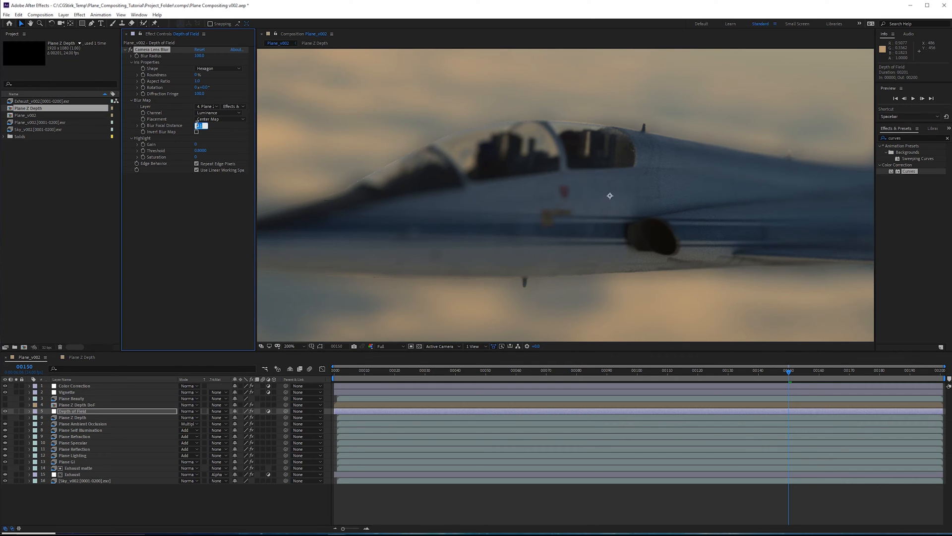
{"action": "type", "text": ".05"}
{"action": "key", "text": "Return"}
{"action": "scroll", "coordinate": [579, 220], "scroll_direction": "down", "scroll_amount": 1}
{"action": "key", "text": "v"}
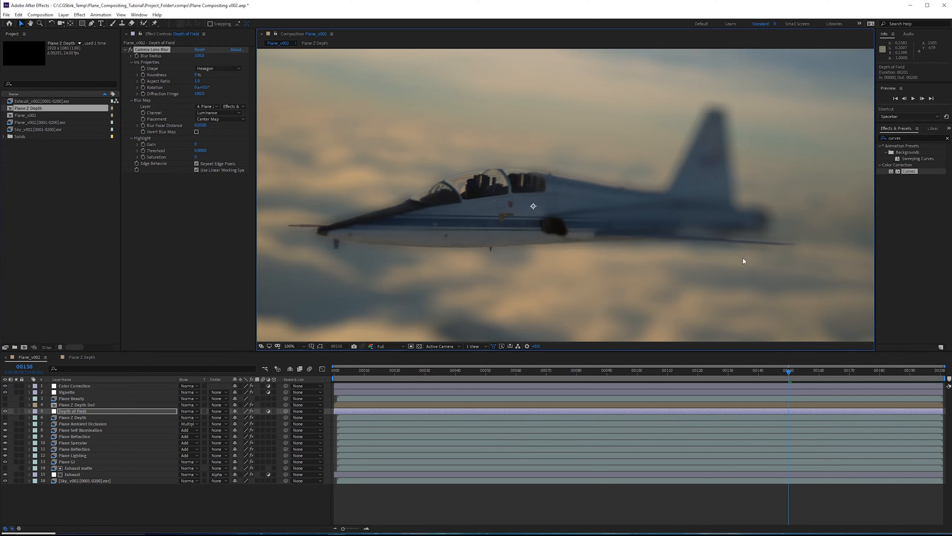
{"action": "scroll", "coordinate": [689, 237], "scroll_direction": "up", "scroll_amount": 1}
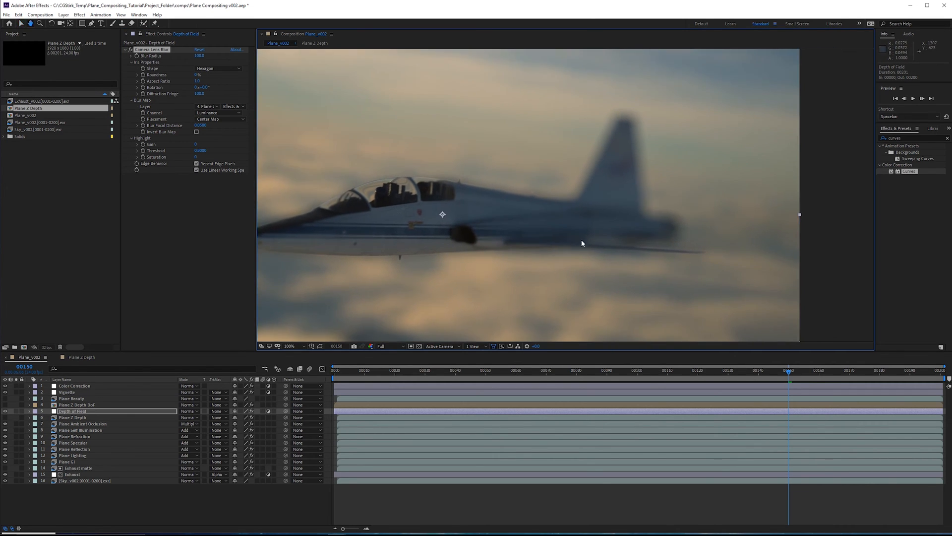
{"action": "scroll", "coordinate": [567, 238], "scroll_direction": "up", "scroll_amount": 1}
{"action": "left_click_drag", "start_coordinate": [574, 203], "coordinate": [513, 175]}
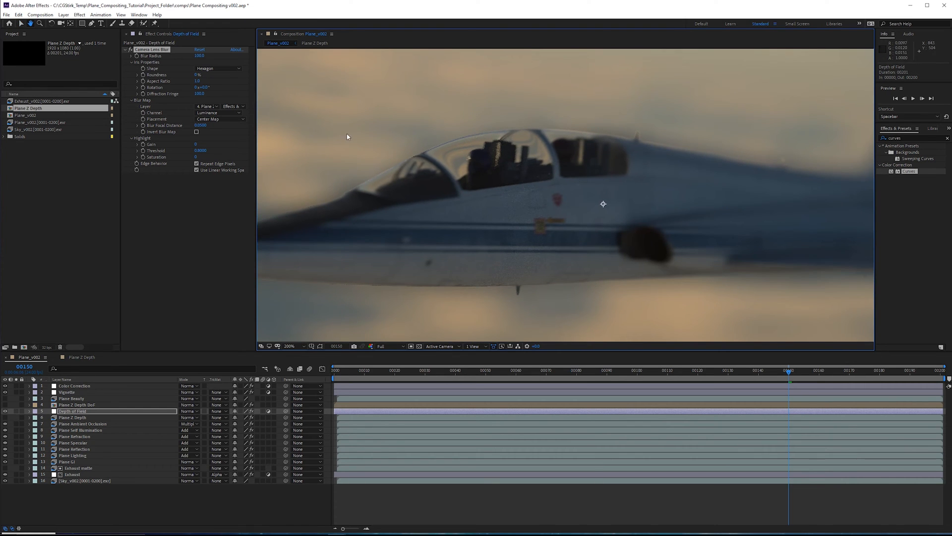
{"action": "scroll", "coordinate": [565, 213], "scroll_direction": "down", "scroll_amount": 1}
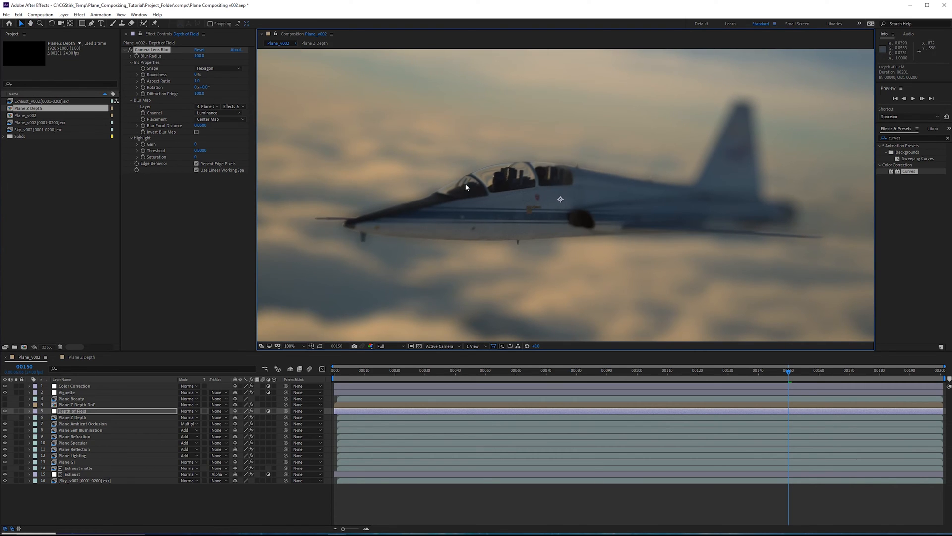
Reduce the Camera Lens Blur's Blur Radius to 5.
{"action": "left_click", "coordinate": [200, 56]}
{"action": "type", "text": "5"}
{"action": "key", "text": "Return"}
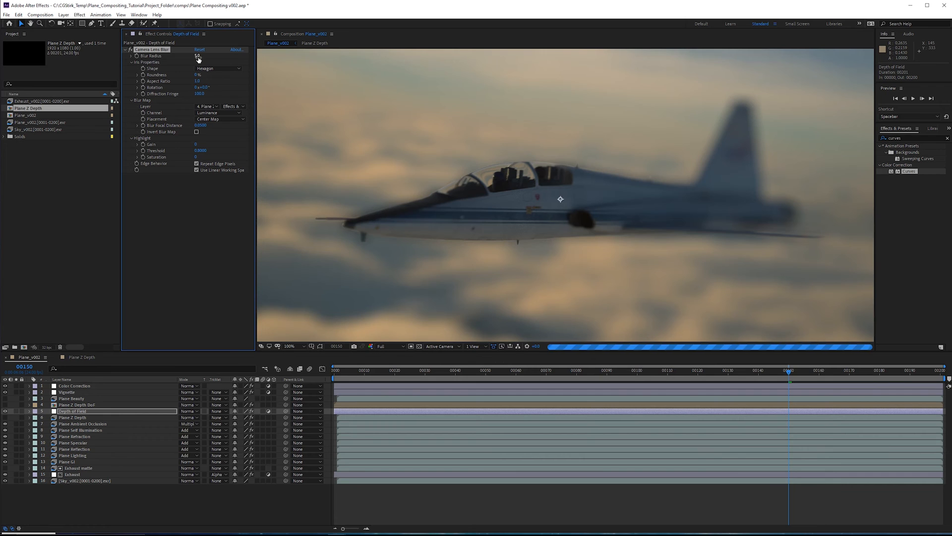
Examine the blur falloff from the canopy along the fuselage to the tail up close.
{"action": "scroll", "coordinate": [555, 192], "scroll_direction": "up", "scroll_amount": 2}
{"action": "left_click_drag", "start_coordinate": [537, 183], "coordinate": [344, 187]}
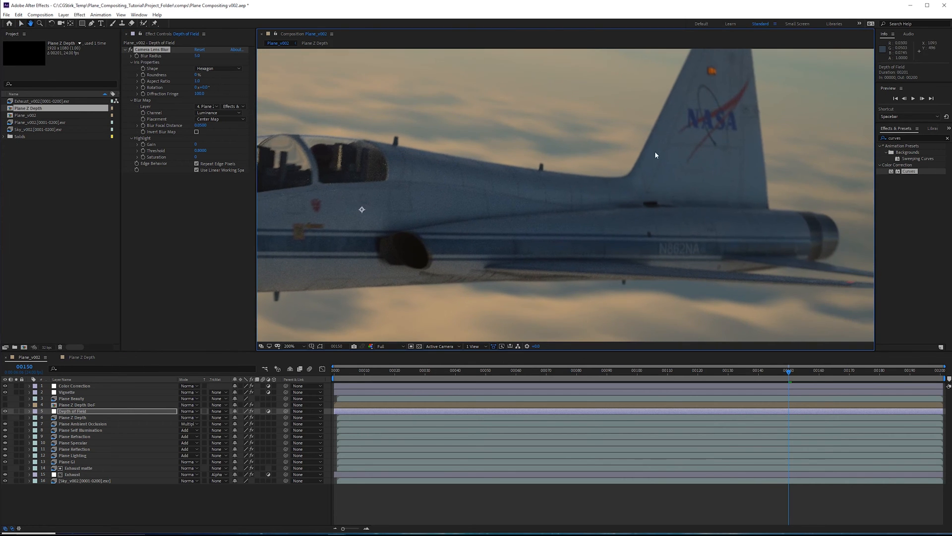
{"action": "left_click_drag", "start_coordinate": [643, 168], "coordinate": [558, 239]}
{"action": "scroll", "coordinate": [568, 219], "scroll_direction": "up", "scroll_amount": 1}
{"action": "left_click_drag", "start_coordinate": [547, 207], "coordinate": [198, 304]}
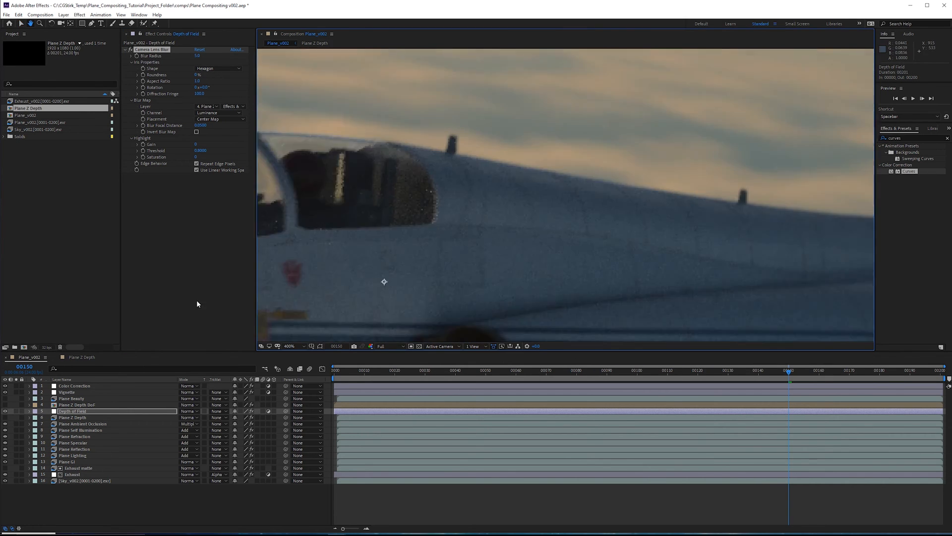
{"action": "left_click_drag", "start_coordinate": [695, 192], "coordinate": [477, 225]}
{"action": "scroll", "coordinate": [476, 225], "scroll_direction": "down", "scroll_amount": 1}
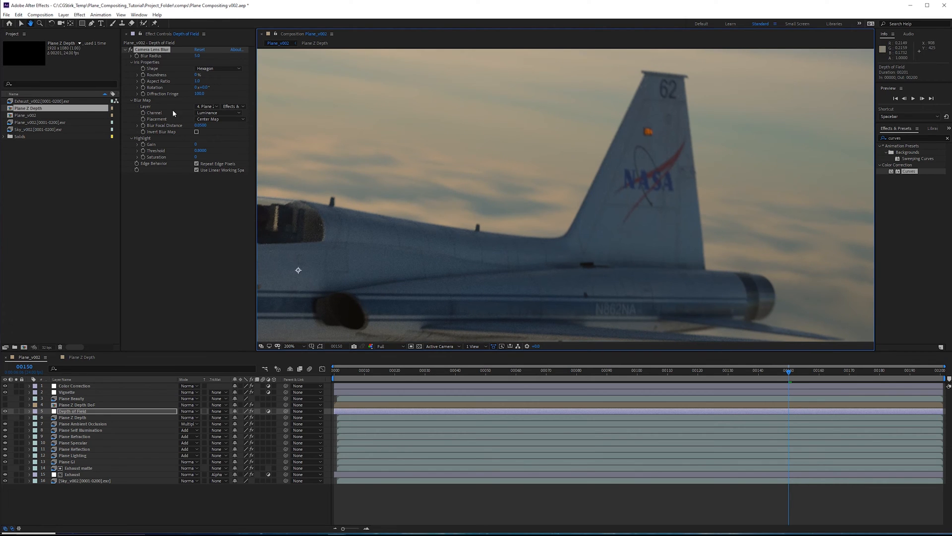
Compare the tail, cockpit and clouds with the Camera Lens Blur effect switched off and on.
{"action": "left_click", "coordinate": [133, 51]}
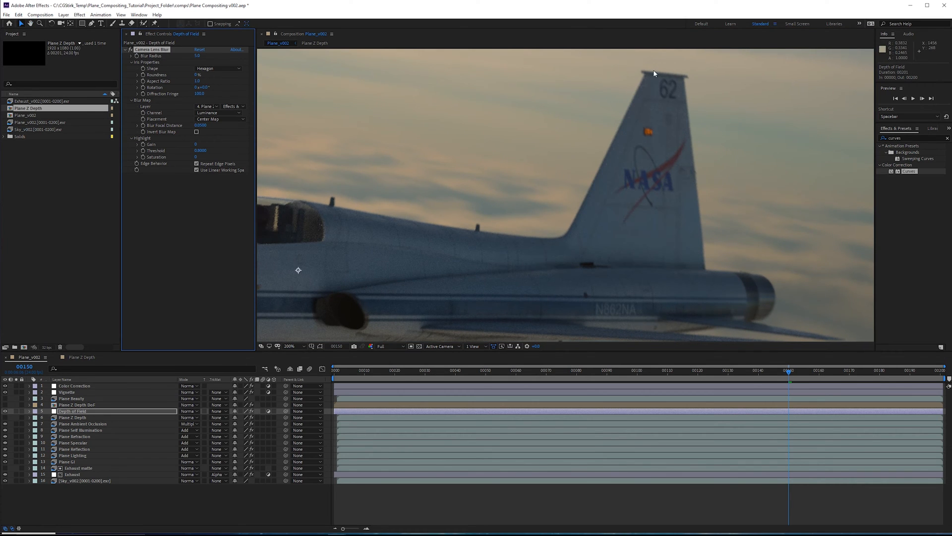
{"action": "left_click_drag", "start_coordinate": [762, 249], "coordinate": [709, 207]}
{"action": "left_click_drag", "start_coordinate": [615, 55], "coordinate": [730, 140]}
{"action": "scroll", "coordinate": [642, 163], "scroll_direction": "up", "scroll_amount": 1}
{"action": "scroll", "coordinate": [755, 162], "scroll_direction": "down", "scroll_amount": 2}
{"action": "left_click_drag", "start_coordinate": [723, 210], "coordinate": [745, 183]}
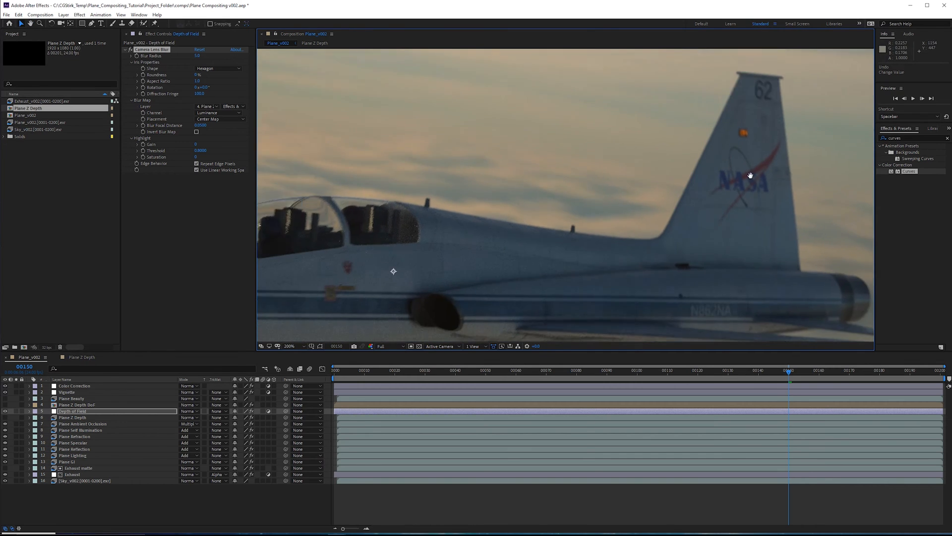
{"action": "scroll", "coordinate": [588, 178], "scroll_direction": "up", "scroll_amount": 1}
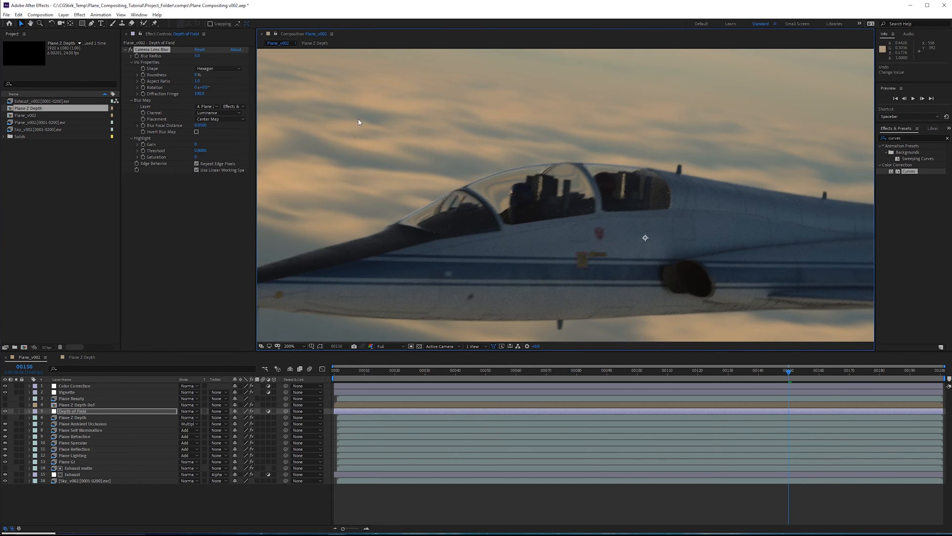
{"action": "left_click_drag", "start_coordinate": [645, 243], "coordinate": [563, 254]}
{"action": "scroll", "coordinate": [653, 180], "scroll_direction": "up", "scroll_amount": 1}
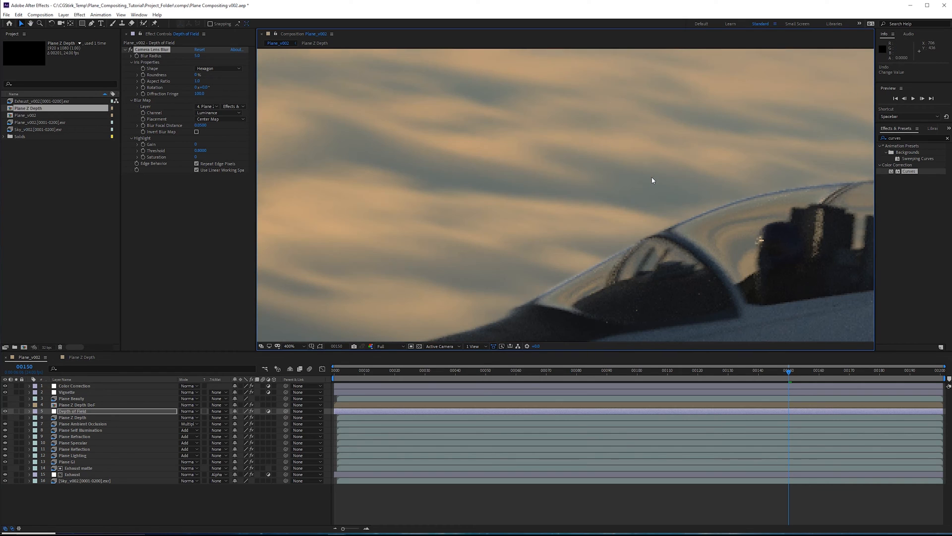
{"action": "left_click_drag", "start_coordinate": [610, 150], "coordinate": [595, 177]}
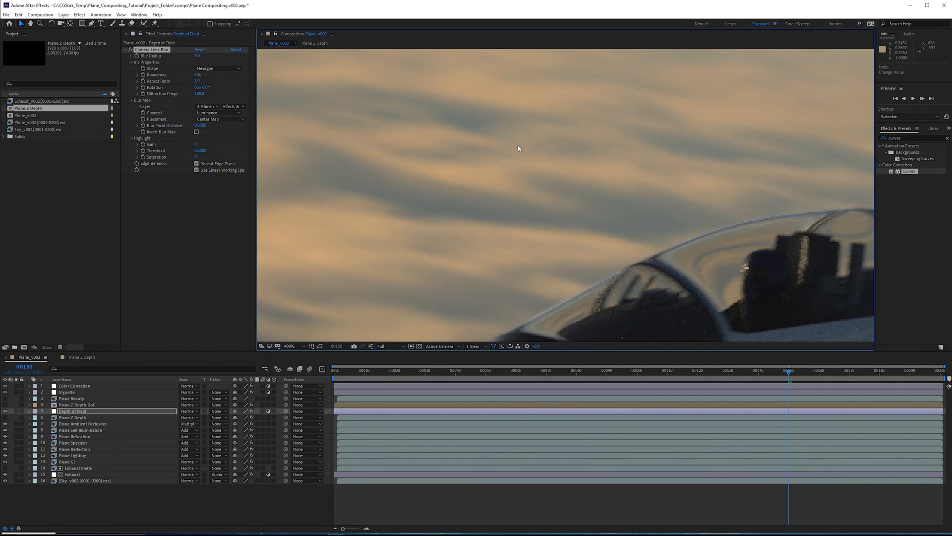
Examine the clouds and canopy edge up close, comparing the composite with the Camera Lens Blur effect off and on.
{"action": "scroll", "coordinate": [591, 178], "scroll_direction": "up", "scroll_amount": 1}
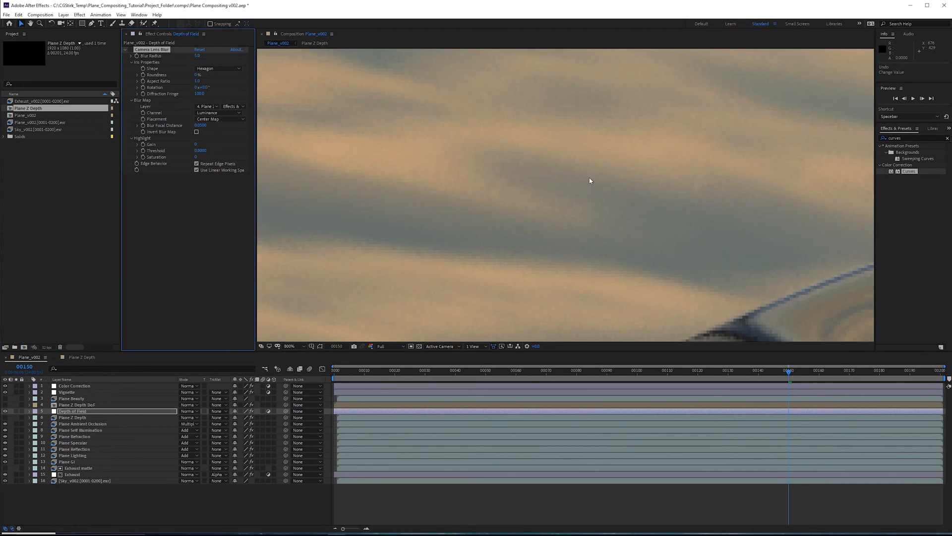
{"action": "left_click_drag", "start_coordinate": [591, 178], "coordinate": [567, 249]}
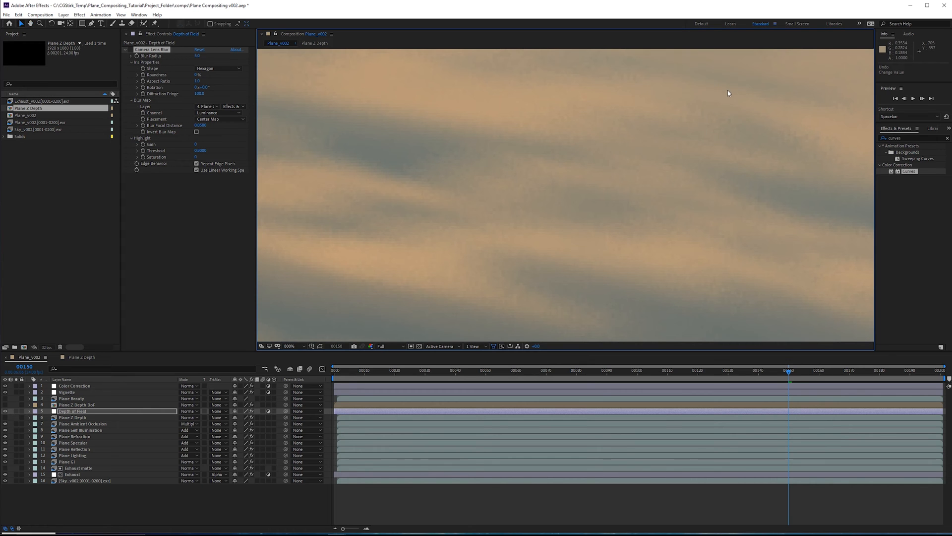
{"action": "scroll", "coordinate": [678, 103], "scroll_direction": "down", "scroll_amount": 1}
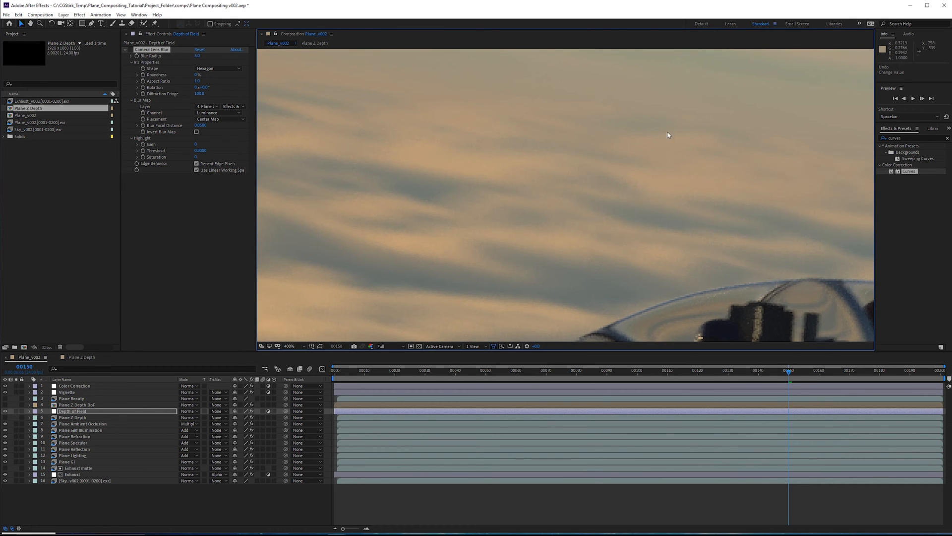
{"action": "scroll", "coordinate": [656, 159], "scroll_direction": "down", "scroll_amount": 1}
{"action": "left_click_drag", "start_coordinate": [657, 160], "coordinate": [583, 133]}
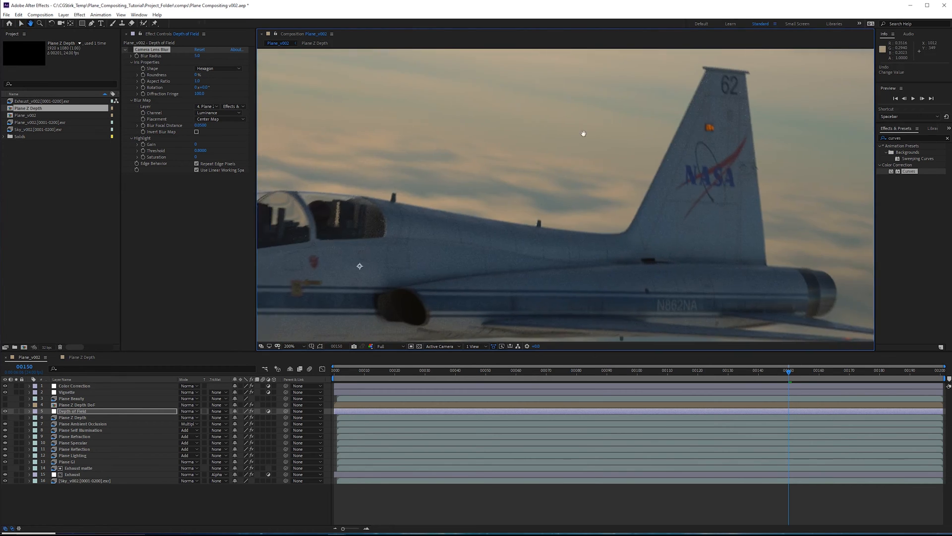
{"action": "scroll", "coordinate": [583, 133], "scroll_direction": "up", "scroll_amount": 2}
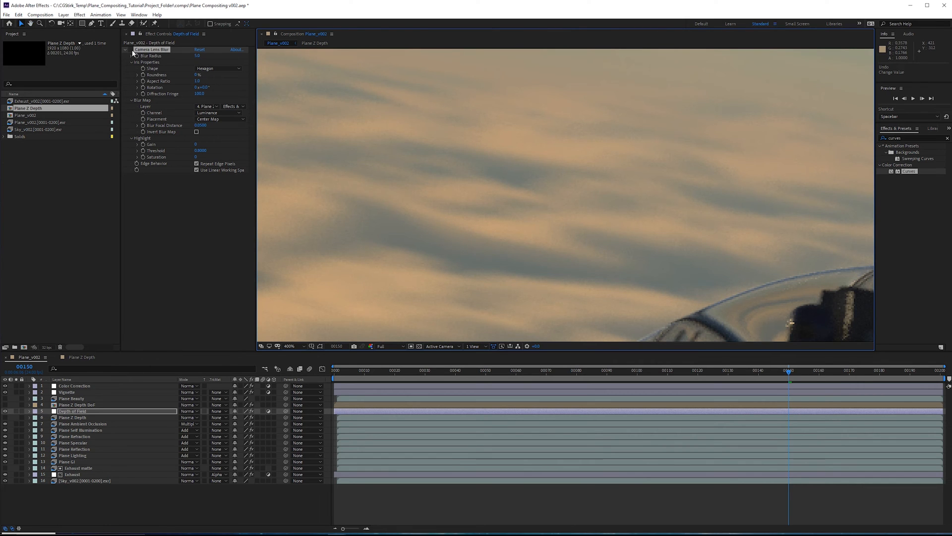
{"action": "left_click", "coordinate": [133, 52]}
{"action": "scroll", "coordinate": [517, 199], "scroll_direction": "down", "scroll_amount": 2}
Inspect the sharpness and render grain along the fuselage, tail and cockpit glass at several magnifications.
{"action": "left_click_drag", "start_coordinate": [480, 215], "coordinate": [781, 251]}
{"action": "scroll", "coordinate": [613, 180], "scroll_direction": "up", "scroll_amount": 1}
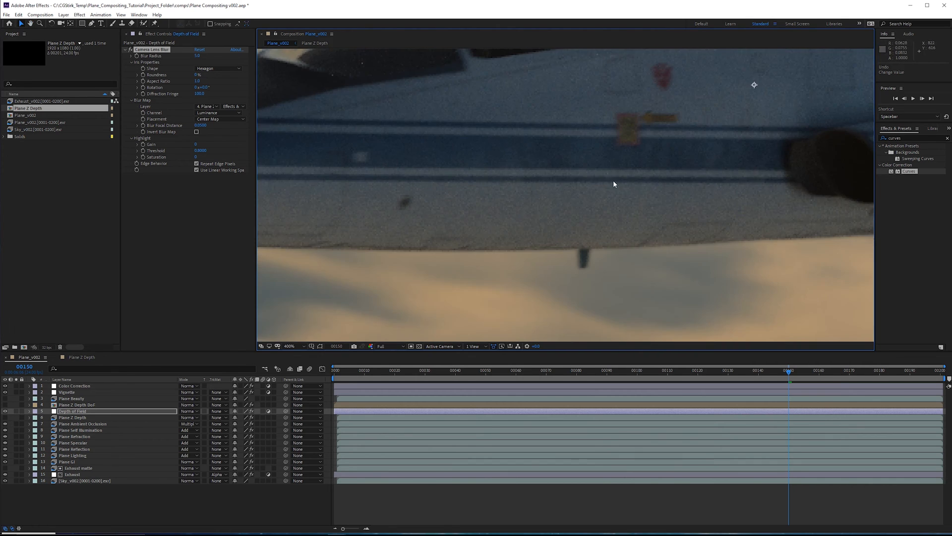
{"action": "left_click_drag", "start_coordinate": [613, 180], "coordinate": [578, 170]}
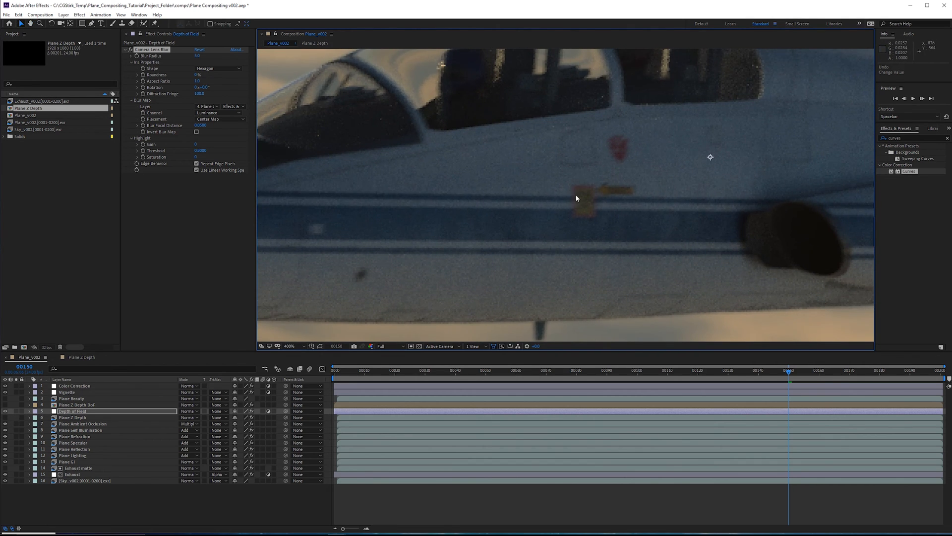
{"action": "scroll", "coordinate": [576, 197], "scroll_direction": "down", "scroll_amount": 1}
{"action": "left_click_drag", "start_coordinate": [686, 85], "coordinate": [356, 177]}
{"action": "left_click_drag", "start_coordinate": [854, 196], "coordinate": [729, 191]}
{"action": "scroll", "coordinate": [722, 190], "scroll_direction": "down", "scroll_amount": 1}
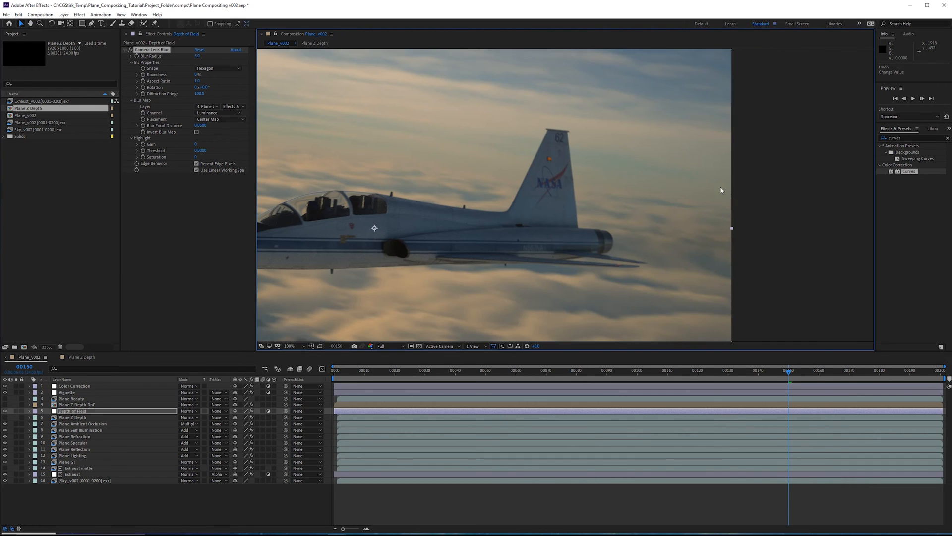
{"action": "left_click_drag", "start_coordinate": [795, 206], "coordinate": [837, 225]}
{"action": "scroll", "coordinate": [356, 162], "scroll_direction": "up", "scroll_amount": 1}
{"action": "left_click_drag", "start_coordinate": [349, 174], "coordinate": [530, 44]}
{"action": "scroll", "coordinate": [581, 259], "scroll_direction": "up", "scroll_amount": 1}
{"action": "left_click_drag", "start_coordinate": [650, 263], "coordinate": [610, 174]}
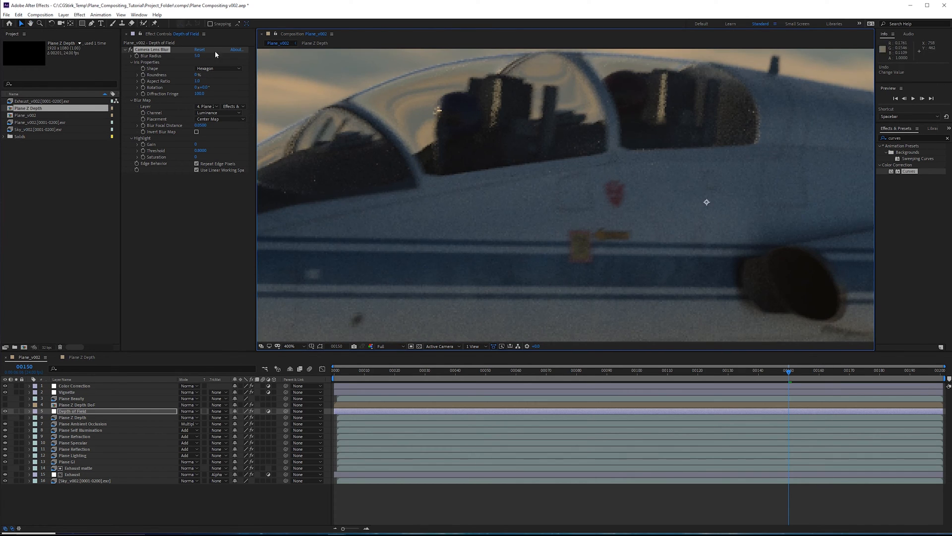
Rename the Depth of Field layer's Camera Lens Blur effect as DoF.
{"action": "left_click", "coordinate": [150, 50]}
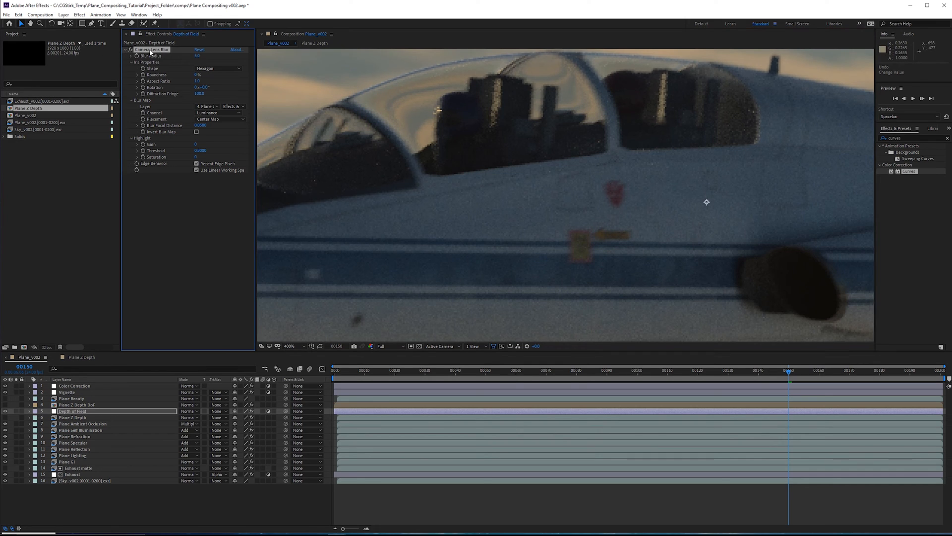
{"action": "key", "text": "Return"}
{"action": "type", "text": "DOF"}
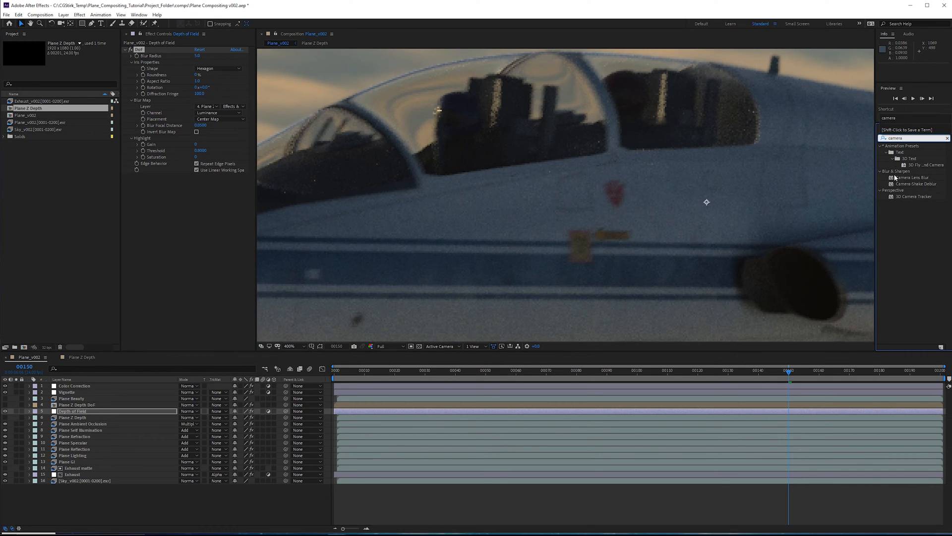
Add a second Camera Lens Blur beneath the DoF effect and set its Blur Radius to 0.3.
{"action": "left_click_drag", "start_coordinate": [921, 177], "coordinate": [224, 228]}
{"action": "left_click", "coordinate": [199, 182]}
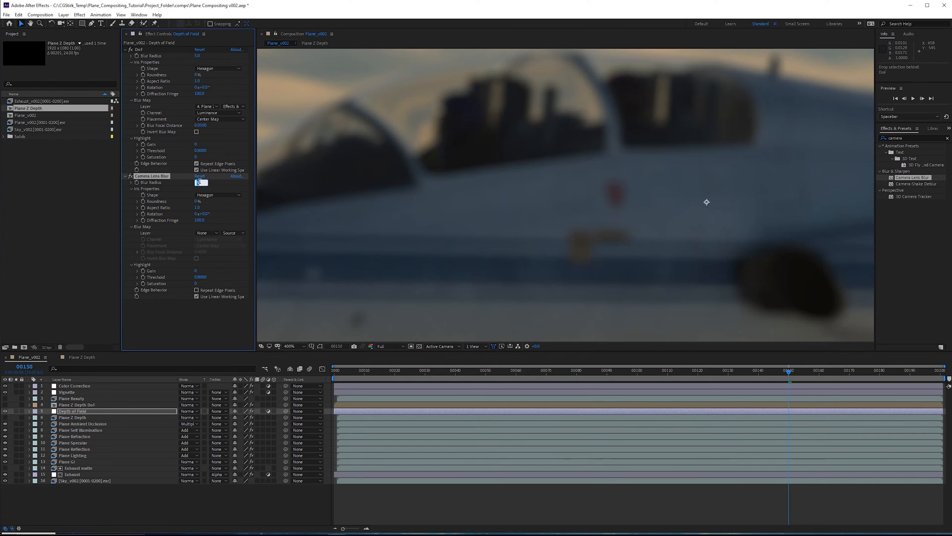
{"action": "type", "text": "0.3"}
{"action": "key", "text": "Return"}
{"action": "scroll", "coordinate": [597, 185], "scroll_direction": "down", "scroll_amount": 1}
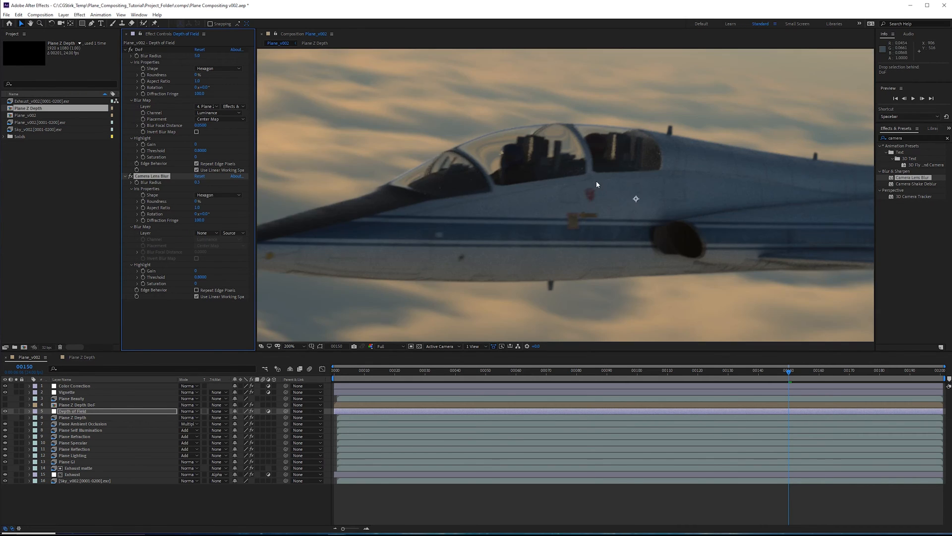
{"action": "left_click_drag", "start_coordinate": [593, 183], "coordinate": [632, 162]}
{"action": "scroll", "coordinate": [665, 151], "scroll_direction": "up", "scroll_amount": 1}
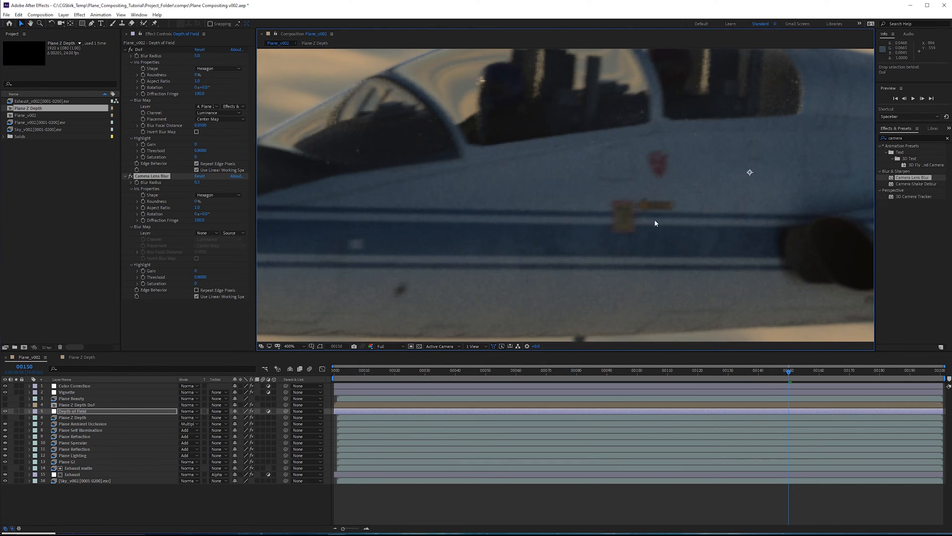
Lower the second Camera Lens Blur's Blur Radius to 0.2 and check the overall softness around the cockpit.
{"action": "left_click", "coordinate": [198, 182]}
{"action": "key", "text": "Return"}
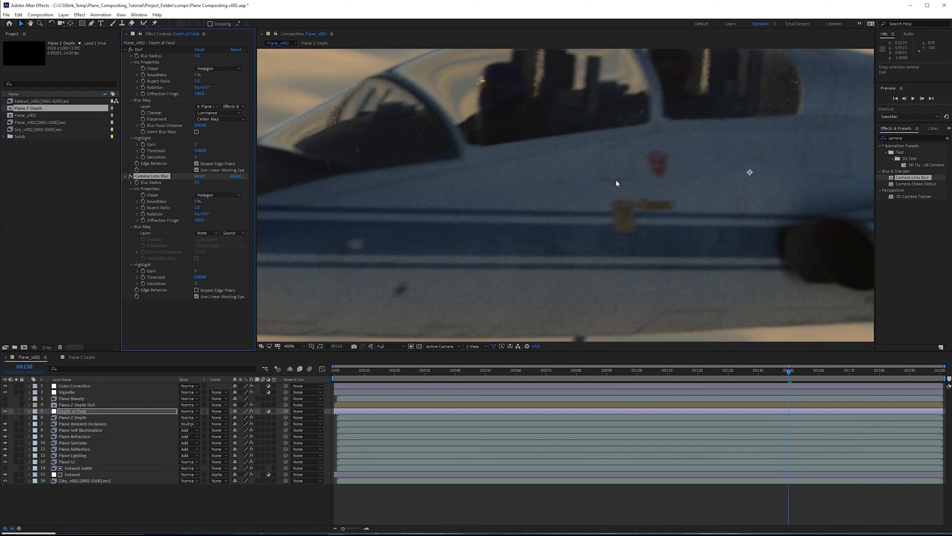
{"action": "left_click_drag", "start_coordinate": [630, 197], "coordinate": [570, 203]}
{"action": "scroll", "coordinate": [487, 207], "scroll_direction": "down", "scroll_amount": 1}
Set the DoF effect's Blur Radius to 4 and check the blur on the tail and the whole plane.
{"action": "left_click", "coordinate": [197, 55]}
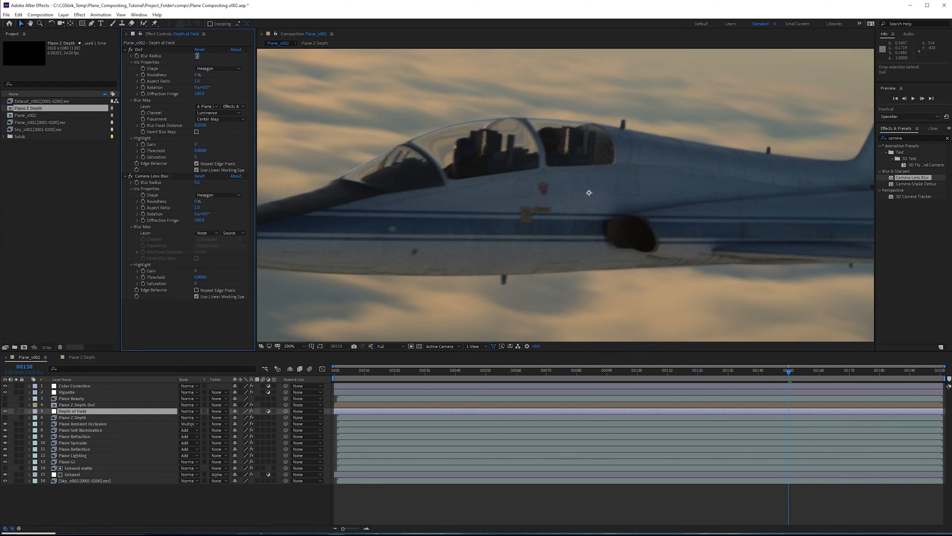
{"action": "left_click", "coordinate": [197, 55]}
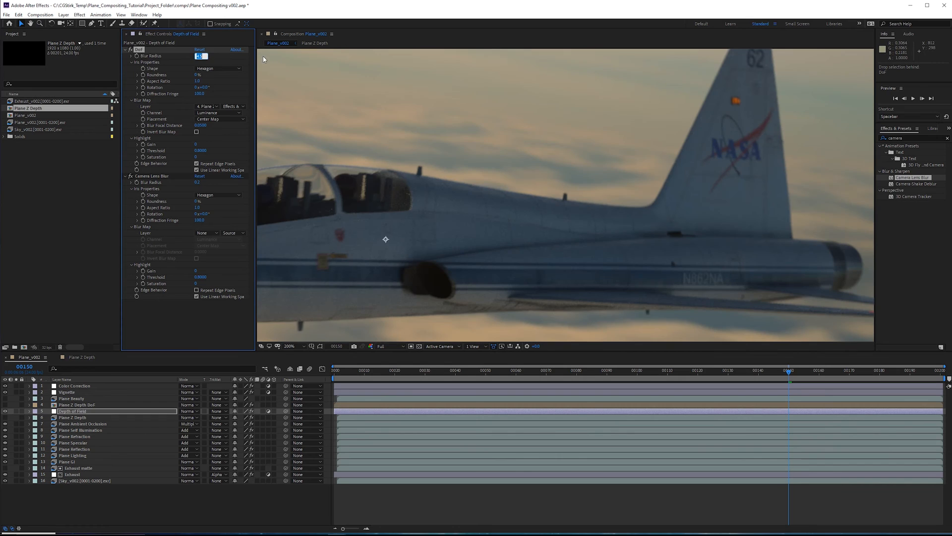
{"action": "type", "text": "4"}
{"action": "key", "text": "Return"}
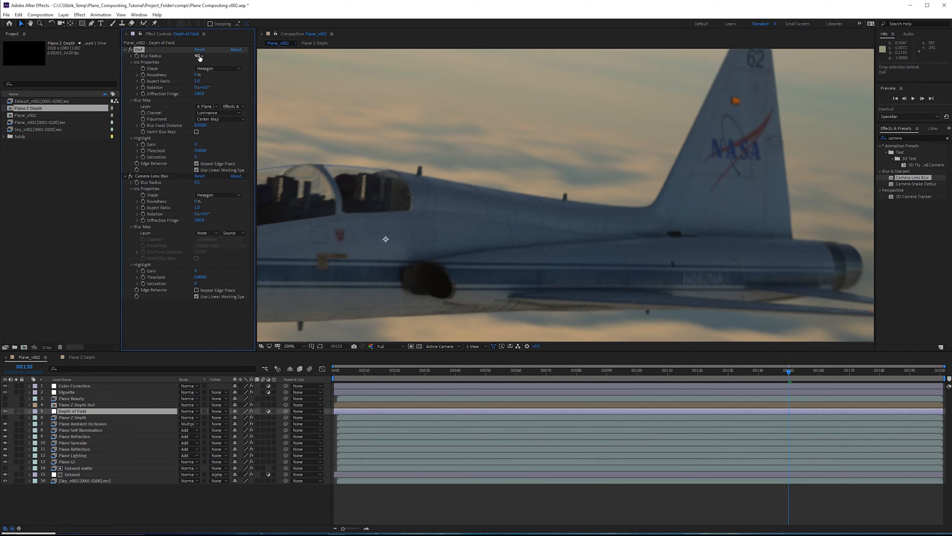
{"action": "left_click_drag", "start_coordinate": [760, 57], "coordinate": [739, 101]}
{"action": "scroll", "coordinate": [714, 154], "scroll_direction": "down", "scroll_amount": 1}
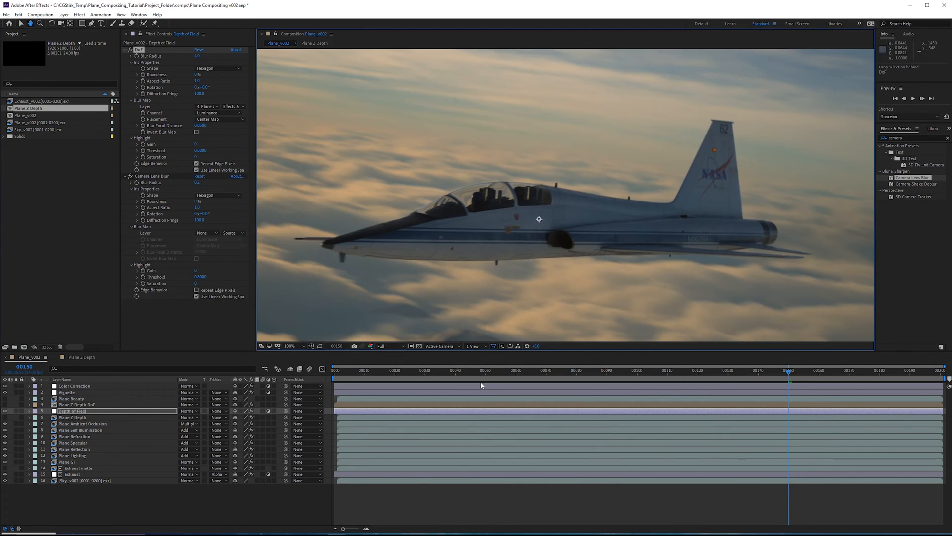
Compare the Plane Z Depth DoF layer's plane and background shading at several frames of the animation.
{"action": "left_click_drag", "start_coordinate": [720, 372], "coordinate": [486, 377]}
{"action": "left_click", "coordinate": [395, 370]}
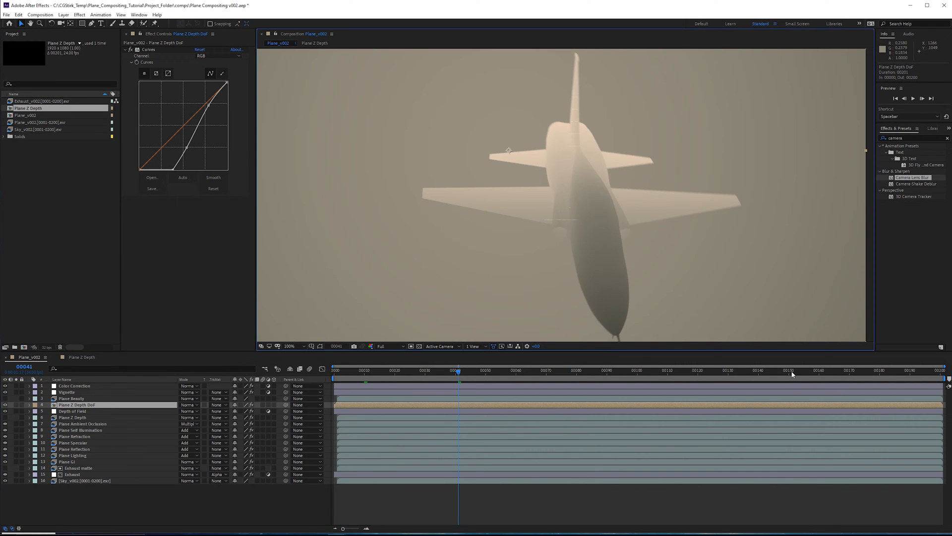
{"action": "left_click", "coordinate": [792, 375]}
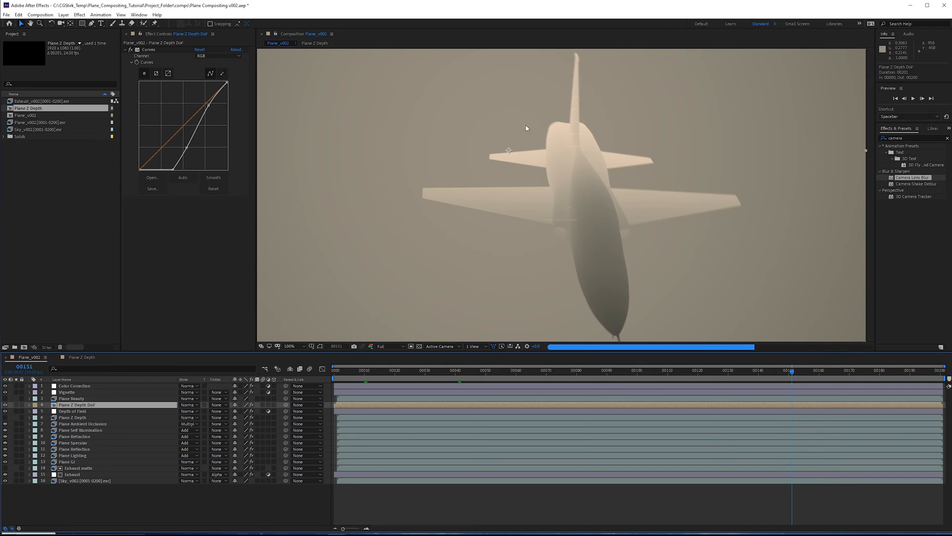
{"action": "left_click", "coordinate": [625, 372]}
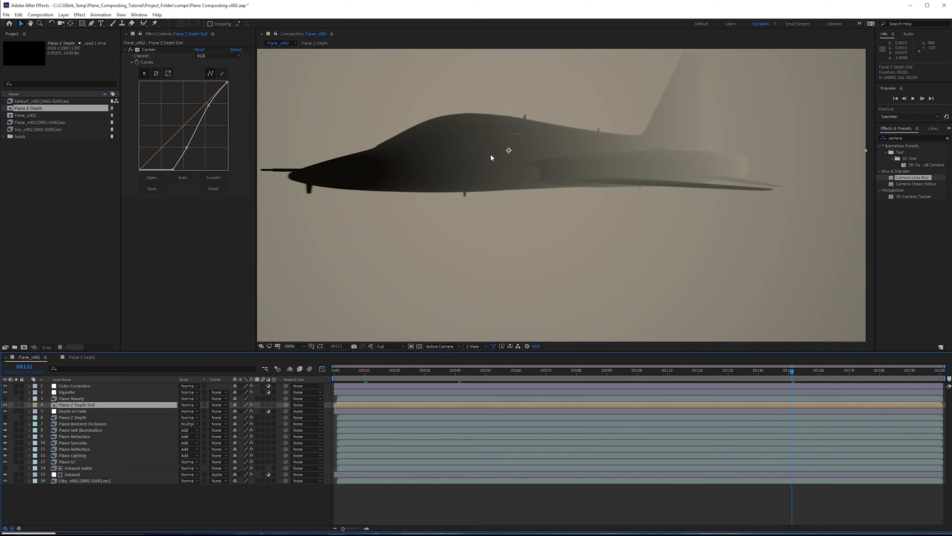
{"action": "left_click", "coordinate": [568, 374]}
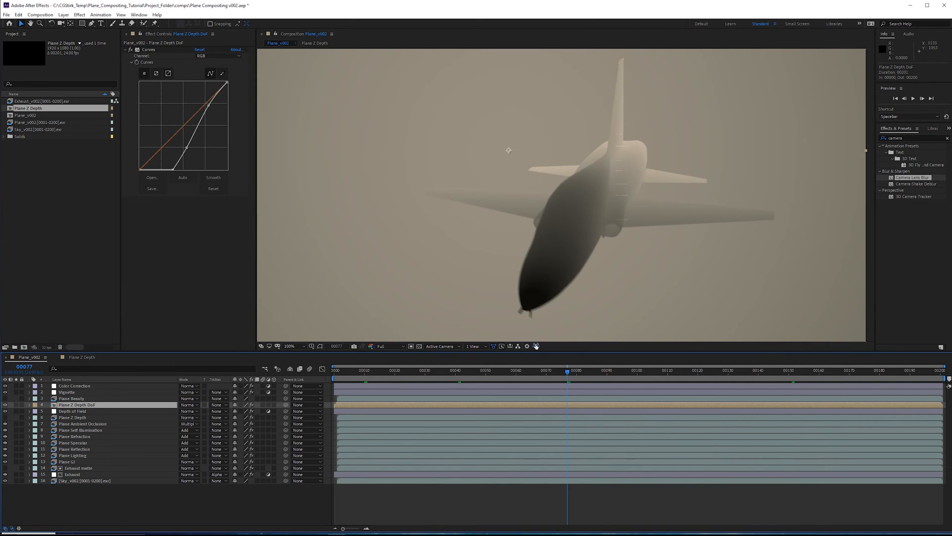
{"action": "left_click", "coordinate": [338, 372]}
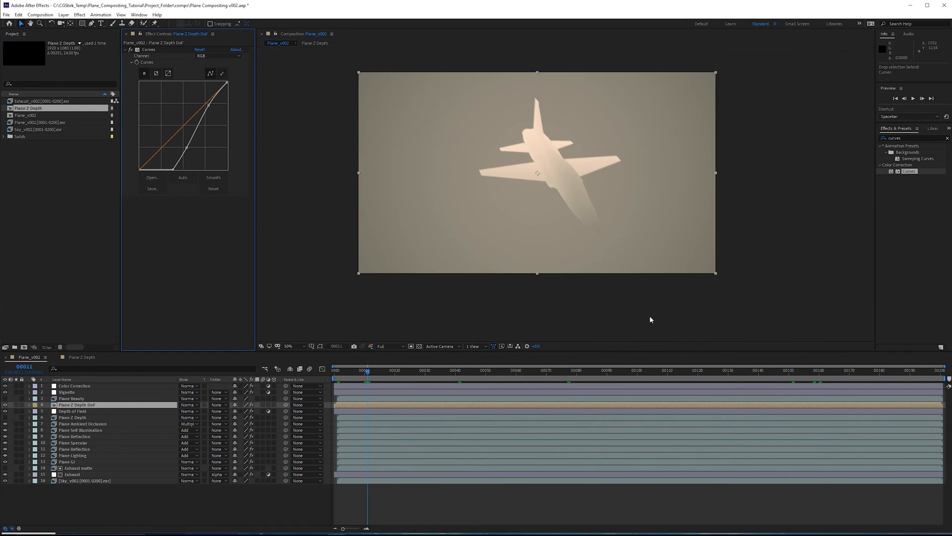
Open the Plane Z Depth pre-comp and compare the plane's depth against the gray background at early and late frames.
{"action": "double_click", "coordinate": [78, 405]}
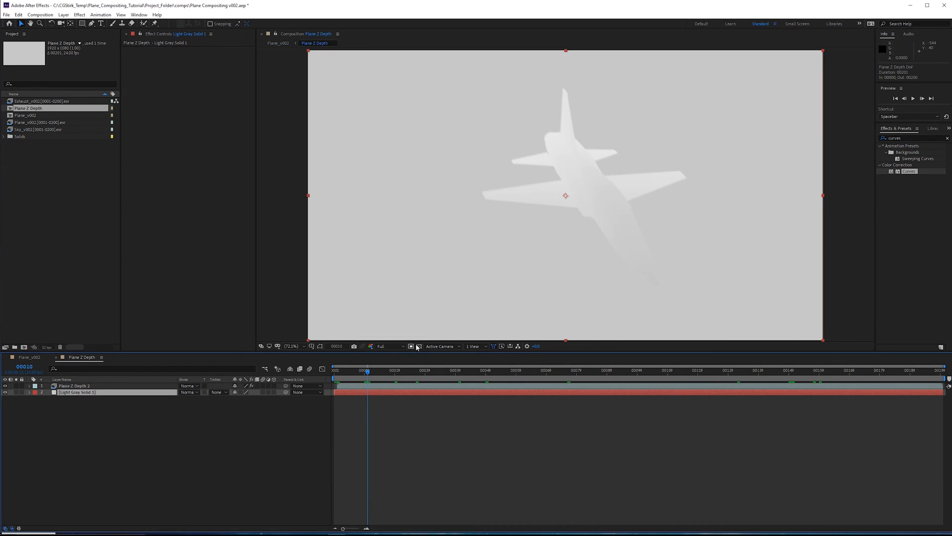
{"action": "left_click", "coordinate": [775, 371]}
{"action": "left_click", "coordinate": [826, 372]}
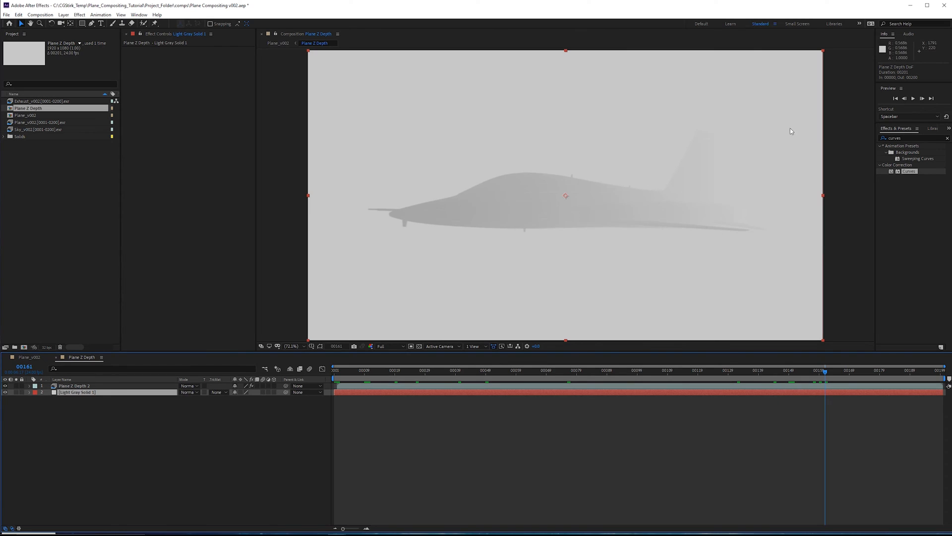
{"action": "left_click_drag", "start_coordinate": [834, 371], "coordinate": [371, 372]}
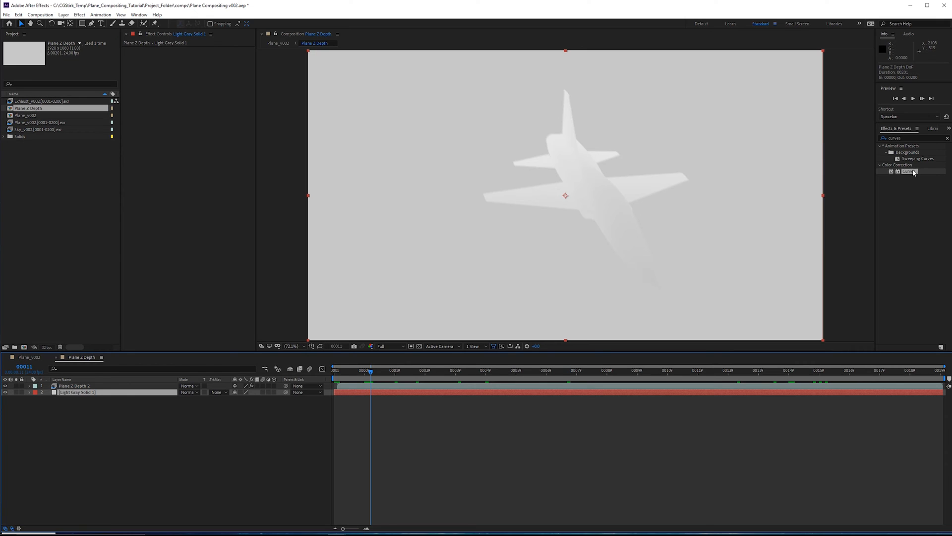
Apply Curves to the Light Gray Solid 1 layer and keyframe its default curve at frame 139.
{"action": "left_click_drag", "start_coordinate": [913, 171], "coordinate": [206, 158]}
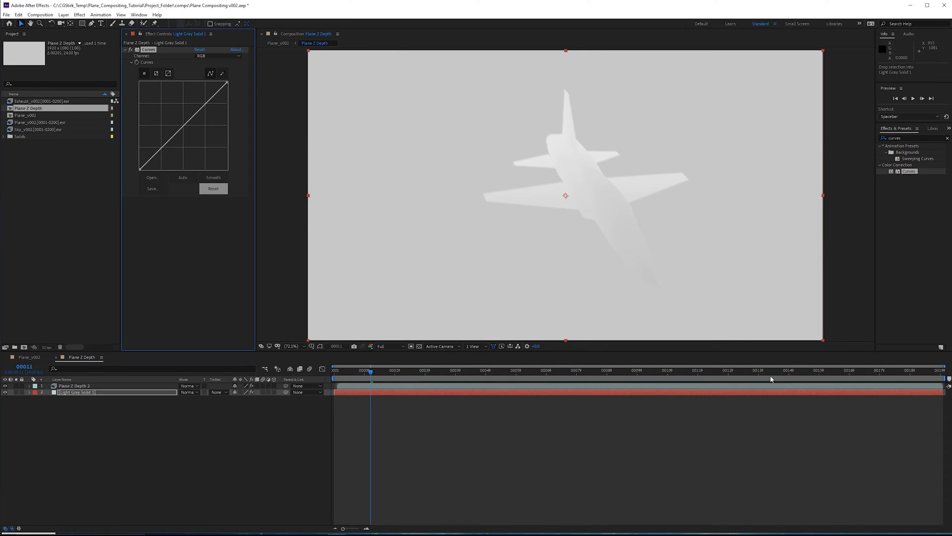
{"action": "left_click_drag", "start_coordinate": [772, 377], "coordinate": [728, 373]}
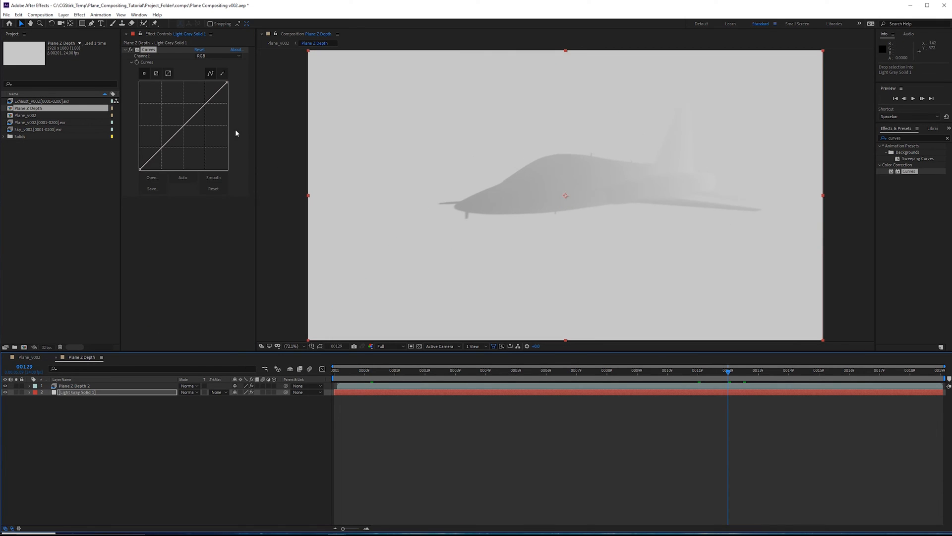
{"action": "left_click", "coordinate": [759, 374]}
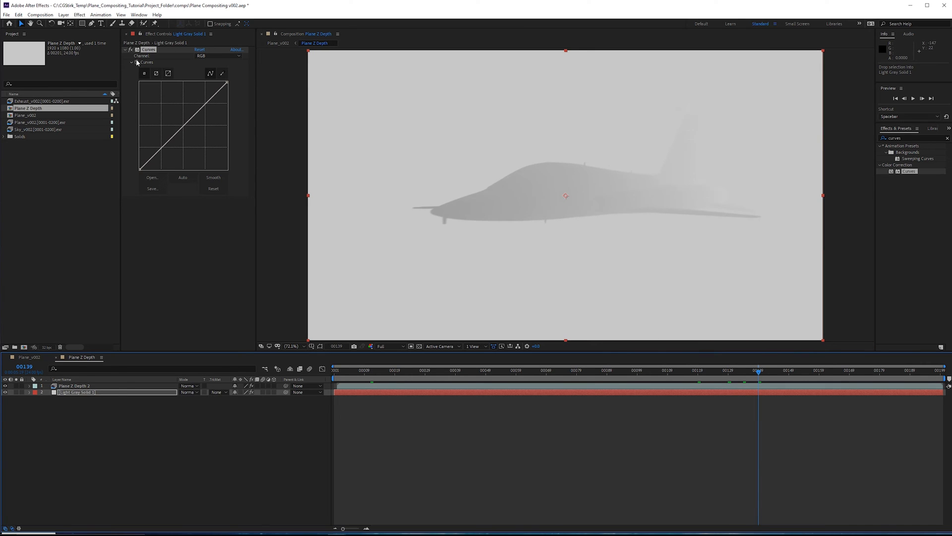
{"action": "left_click_drag", "start_coordinate": [759, 377], "coordinate": [334, 377]}
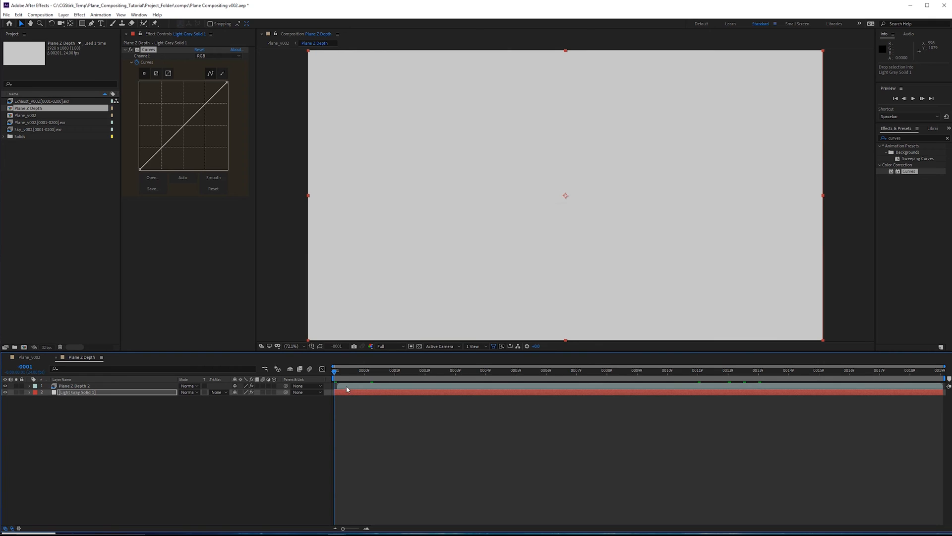
At frame 0, brighten the gray solid by moving the curve's white point inward, and check the transition across the frames.
{"action": "key", "text": "Page_Down"}
{"action": "left_click_drag", "start_coordinate": [226, 82], "coordinate": [199, 68]}
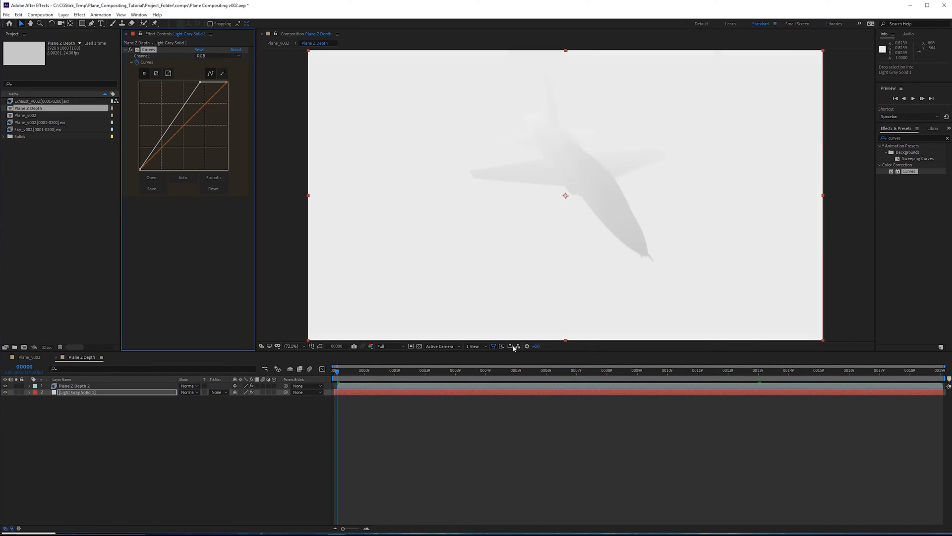
{"action": "left_click_drag", "start_coordinate": [428, 376], "coordinate": [728, 372]}
Check the animated background beside the plane's depth in the pre-comp and preview the result in the Plane_v002 composition.
{"action": "left_click", "coordinate": [480, 384]}
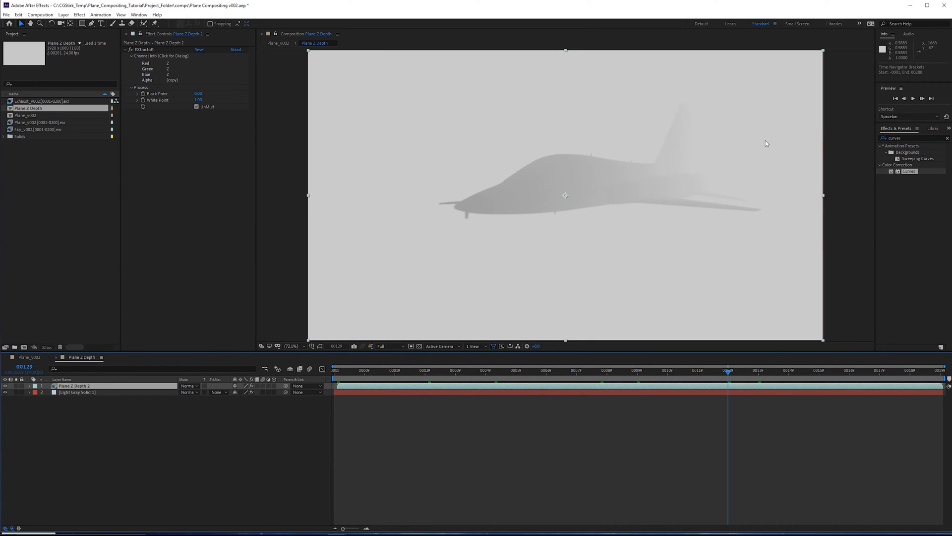
{"action": "left_click", "coordinate": [761, 370]}
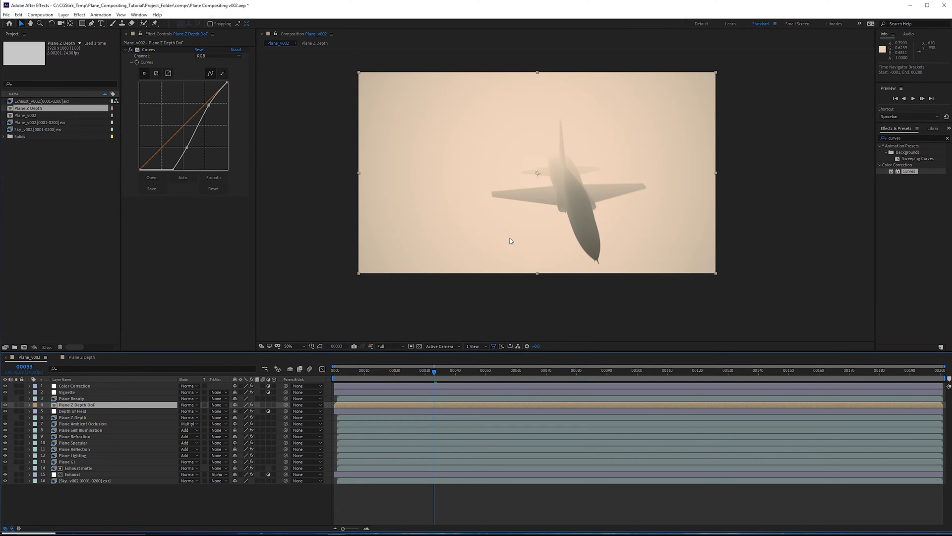
{"action": "key", "text": "space"}
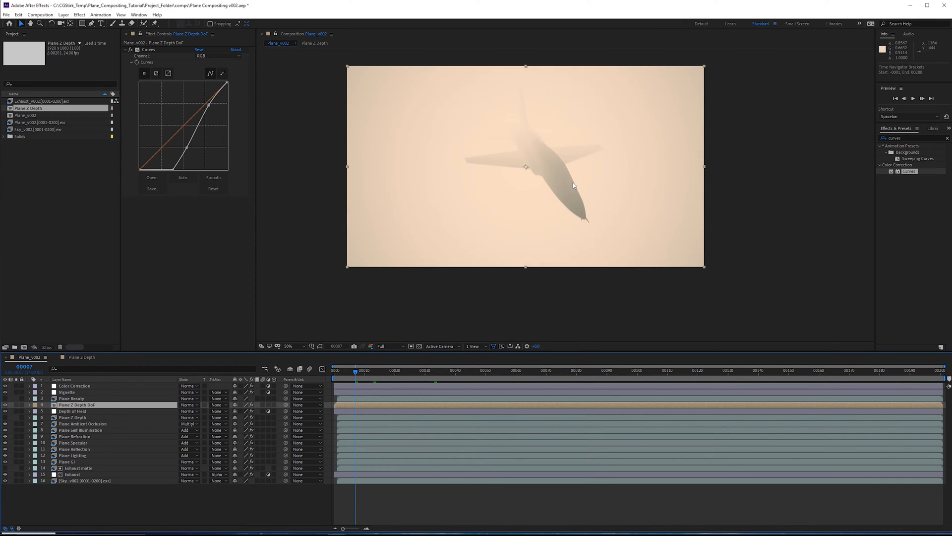
Replace the Exhaust_v002 footage in the project with the Exhaust_v003 EXR sequence from the v003 images folder.
{"action": "left_click", "coordinate": [437, 371]}
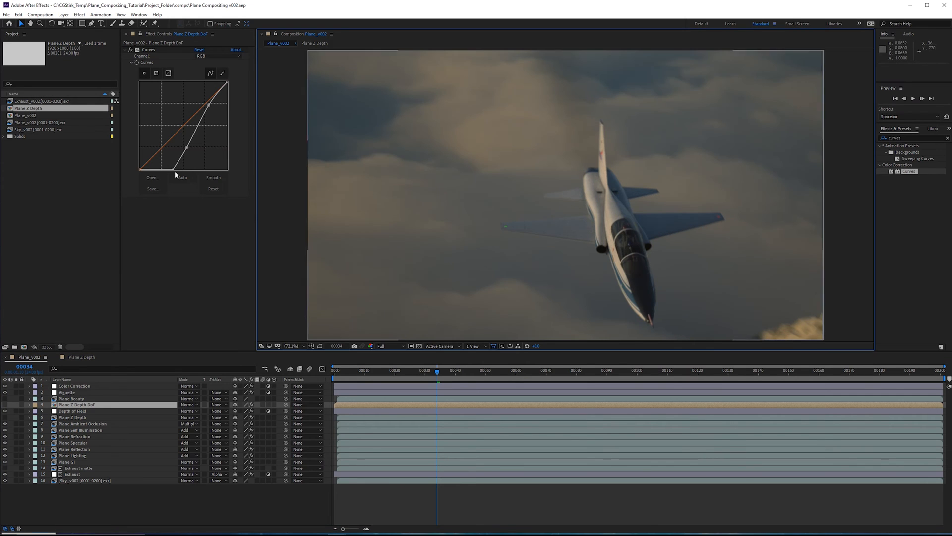
{"action": "left_click", "coordinate": [64, 173]}
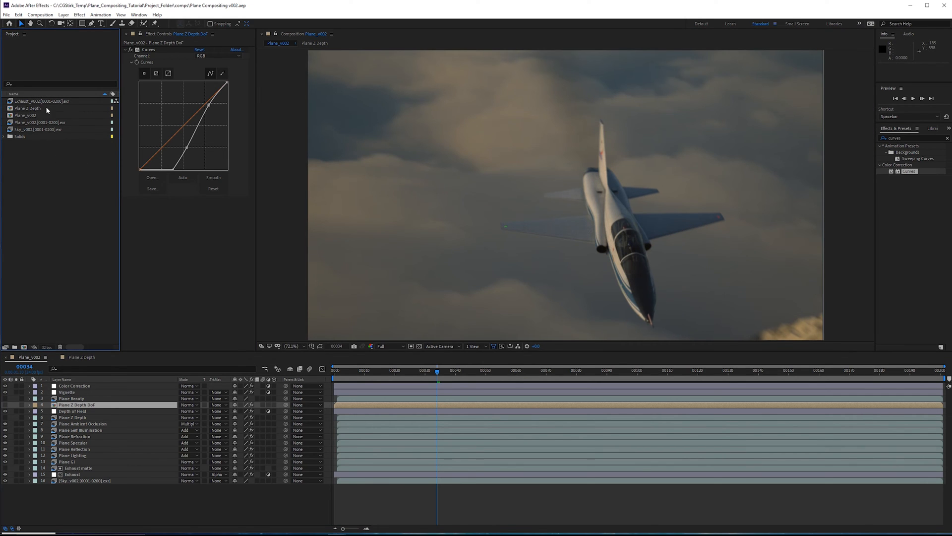
{"action": "left_click", "coordinate": [411, 200]}
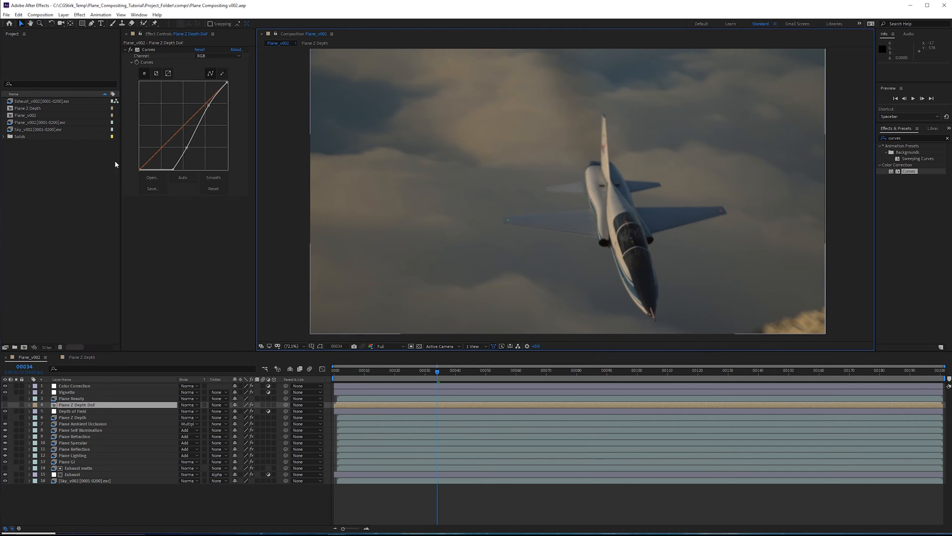
{"action": "left_click", "coordinate": [50, 100]}
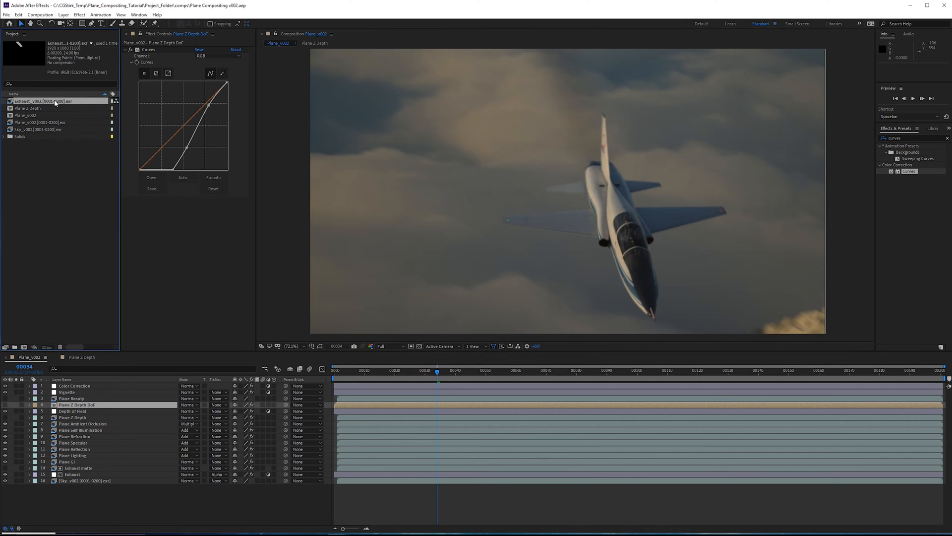
{"action": "right_click", "coordinate": [51, 101]}
{"action": "mouse_move", "coordinate": [114, 167]}
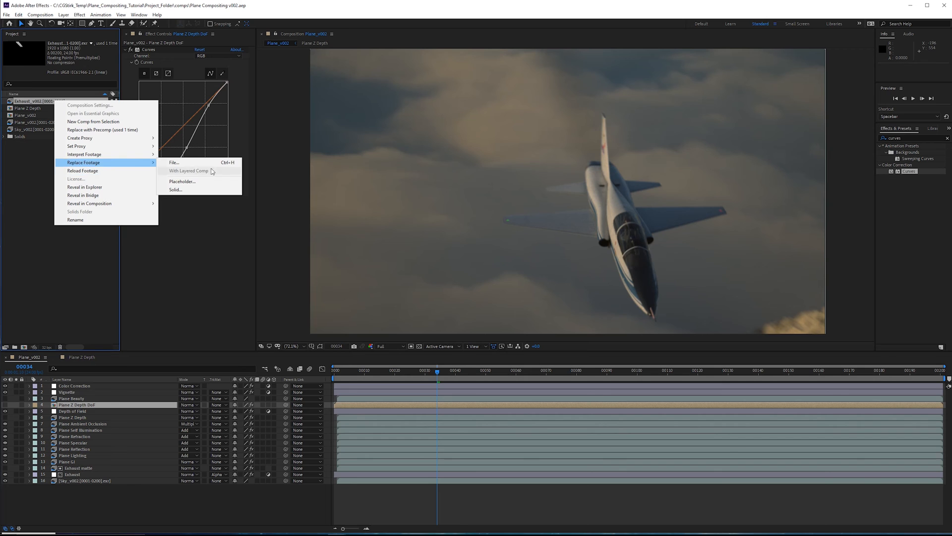
{"action": "left_click", "coordinate": [174, 162]}
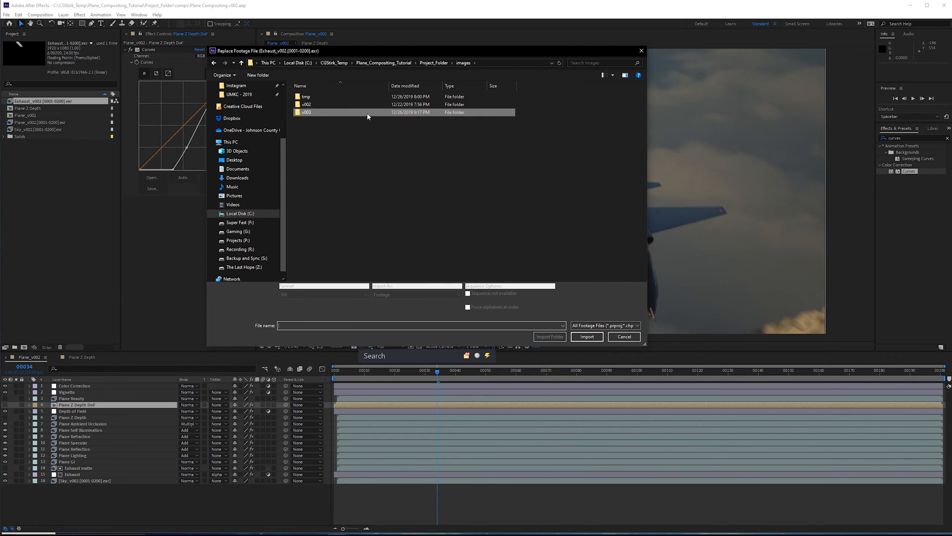
{"action": "double_click", "coordinate": [368, 112]}
{"action": "double_click", "coordinate": [322, 97]}
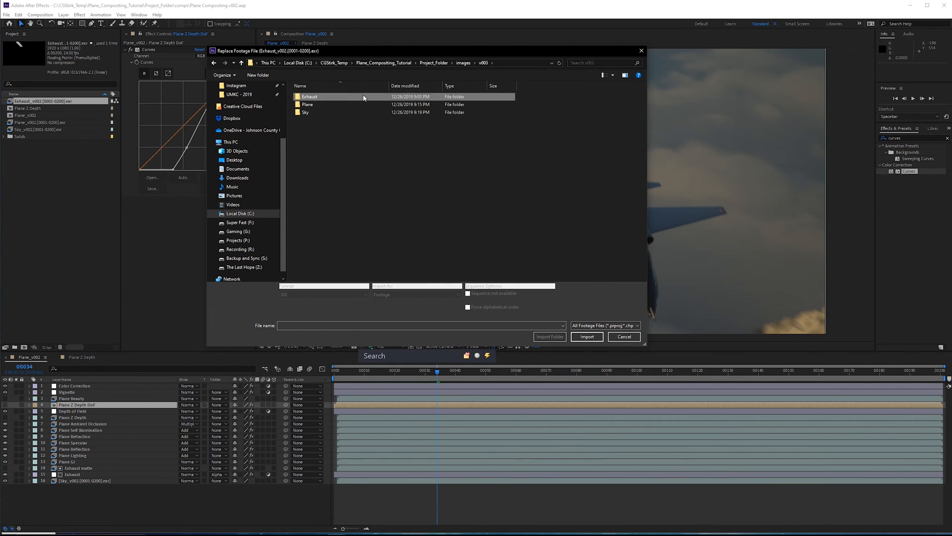
{"action": "double_click", "coordinate": [326, 115]}
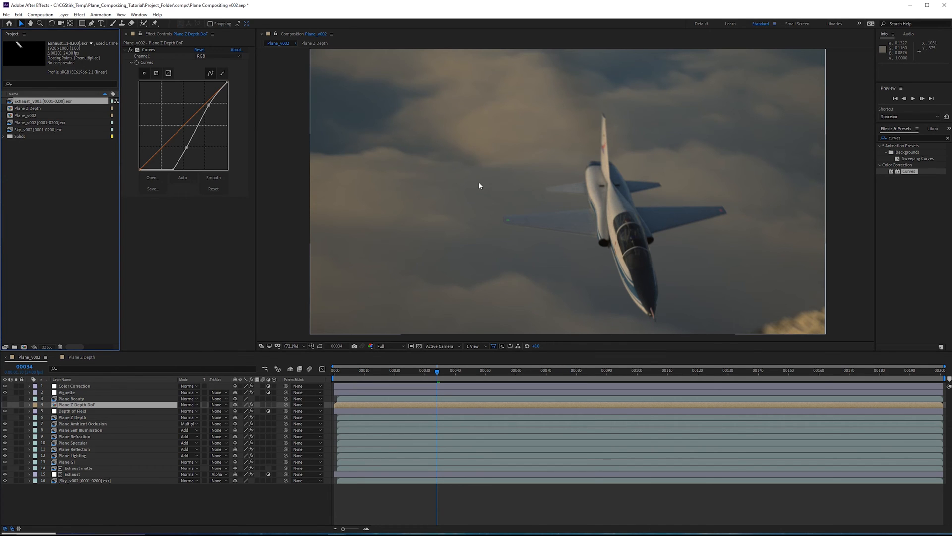
Replace the Plane_v002 footage with the Plane_v003 EXR sequence from the v003 Plane folder.
{"action": "right_click", "coordinate": [82, 124]}
{"action": "mouse_move", "coordinate": [149, 188]}
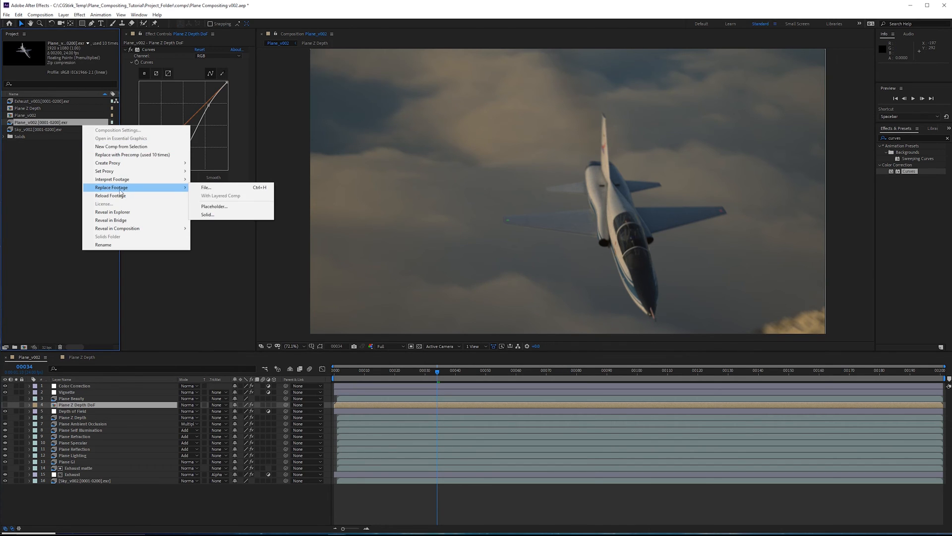
{"action": "left_click", "coordinate": [226, 188]}
{"action": "left_click", "coordinate": [483, 62]}
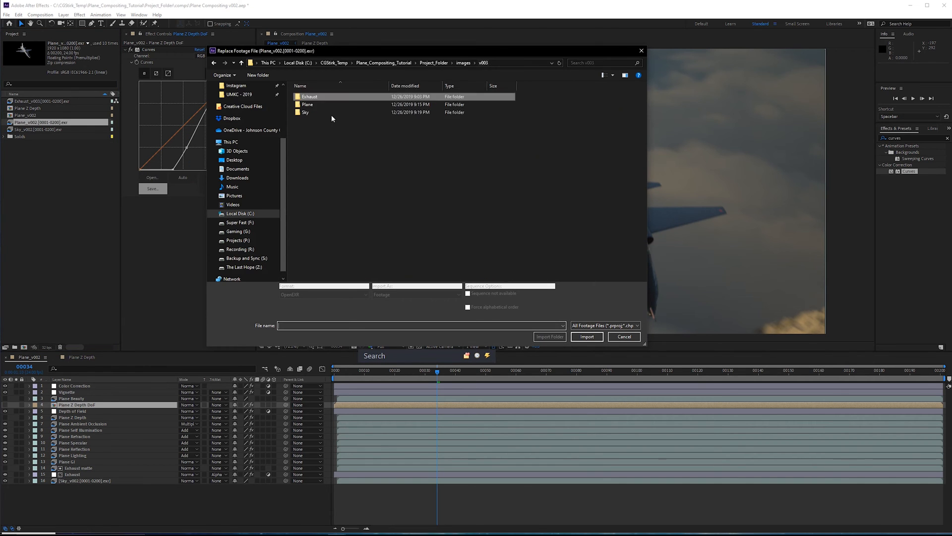
{"action": "double_click", "coordinate": [307, 104]}
{"action": "double_click", "coordinate": [311, 101]}
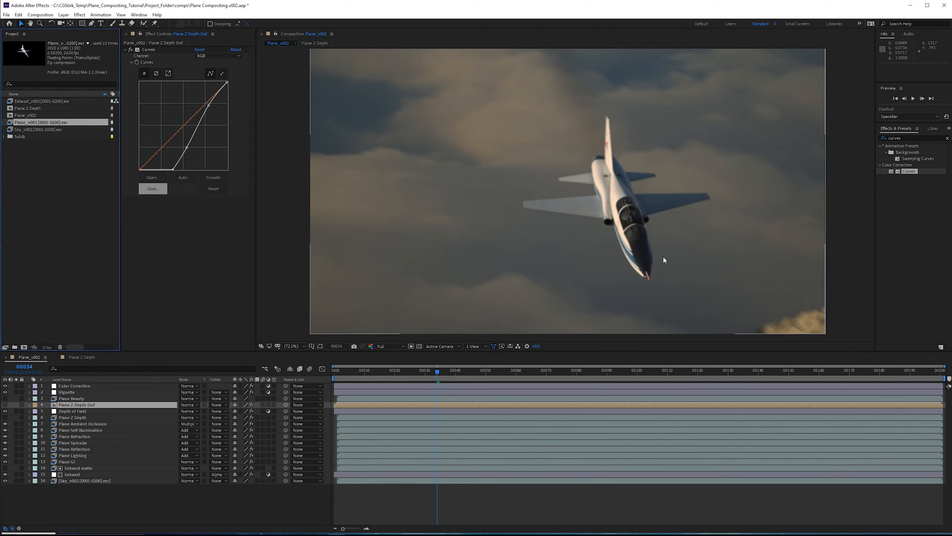
Replace the Sky_v002 footage with the Sky_v003 EXR sequence from the v003 Sky folder.
{"action": "right_click", "coordinate": [50, 131]}
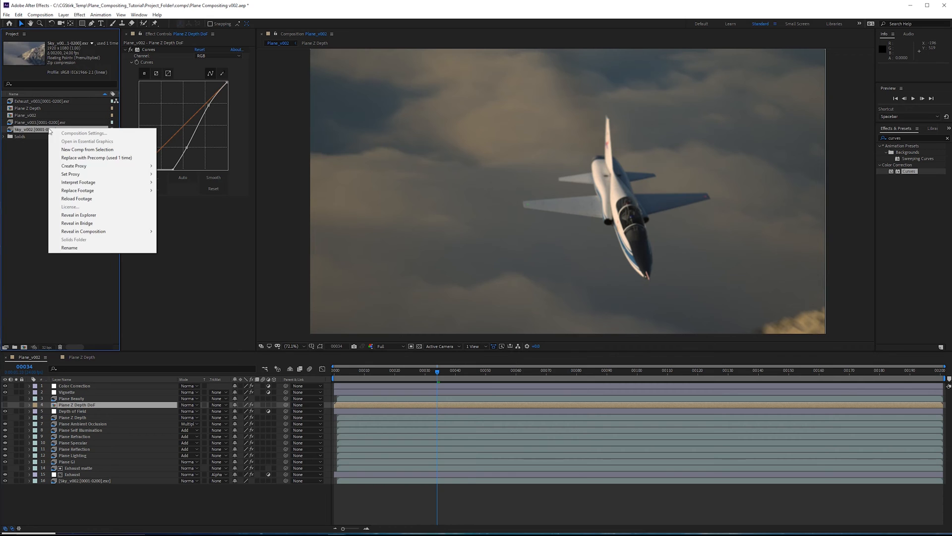
{"action": "mouse_move", "coordinate": [114, 191]}
{"action": "left_click", "coordinate": [223, 192]}
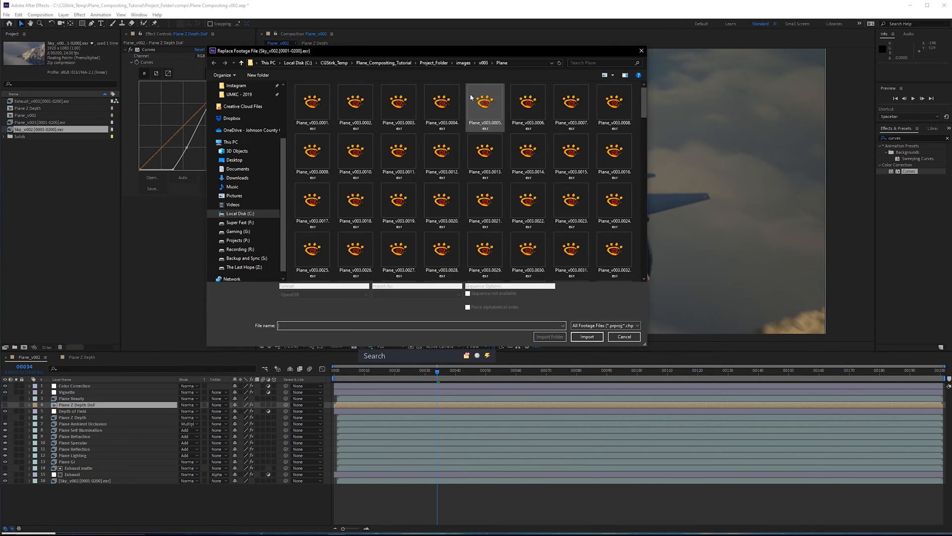
{"action": "left_click", "coordinate": [483, 64]}
{"action": "double_click", "coordinate": [328, 114]}
{"action": "double_click", "coordinate": [315, 94]}
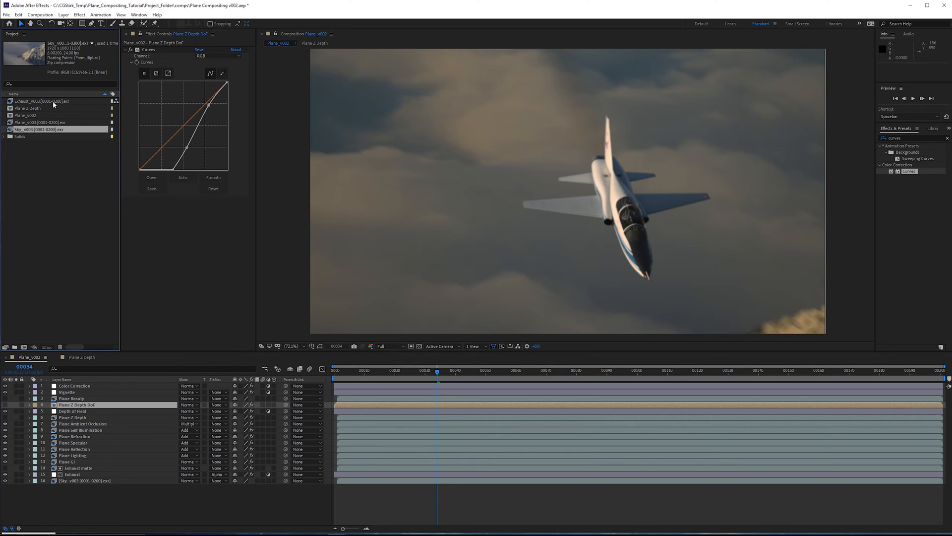
Check the updated plane and sky renders at several frames across the timeline, including frames 50, 75, 100 and 171.
{"action": "left_click", "coordinate": [563, 373]}
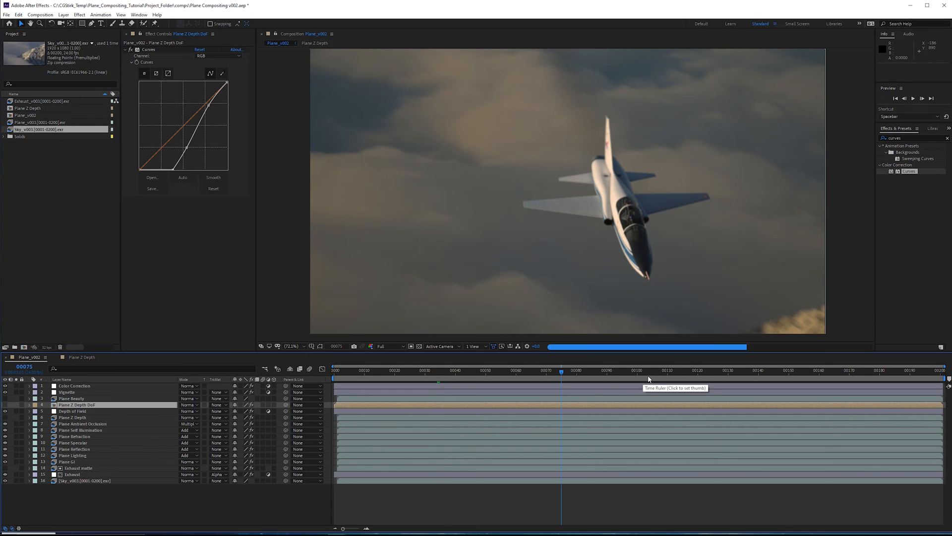
{"action": "left_click", "coordinate": [670, 373]}
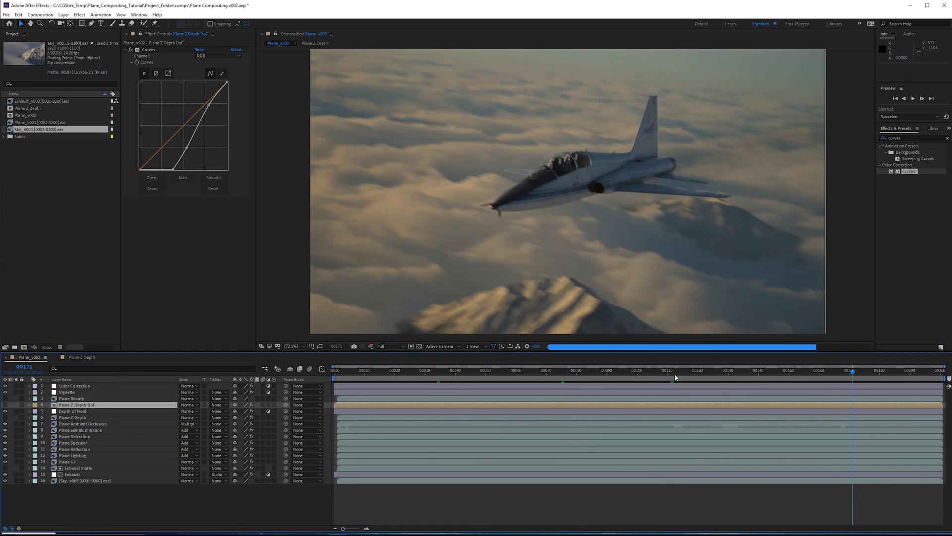
{"action": "left_click_drag", "start_coordinate": [708, 375], "coordinate": [804, 376]}
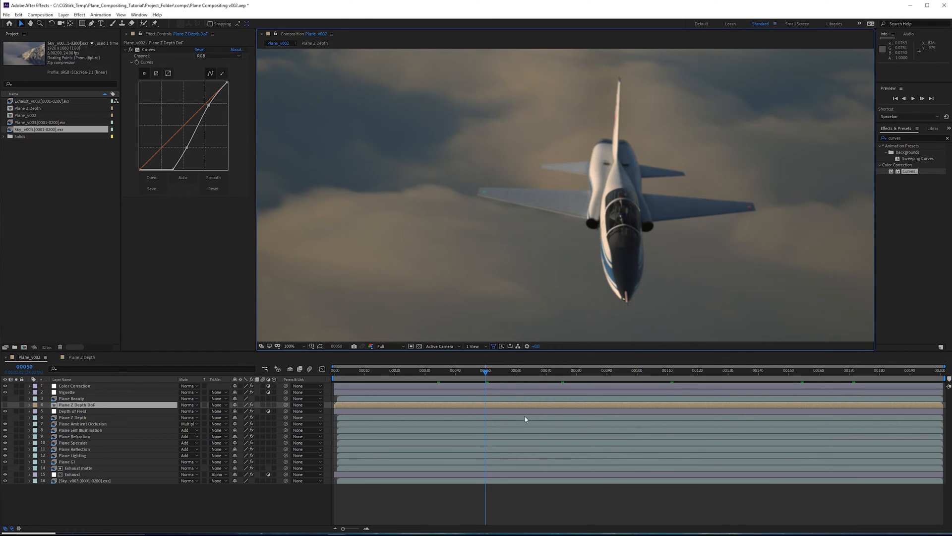
{"action": "left_click_drag", "start_coordinate": [486, 375], "coordinate": [428, 375]}
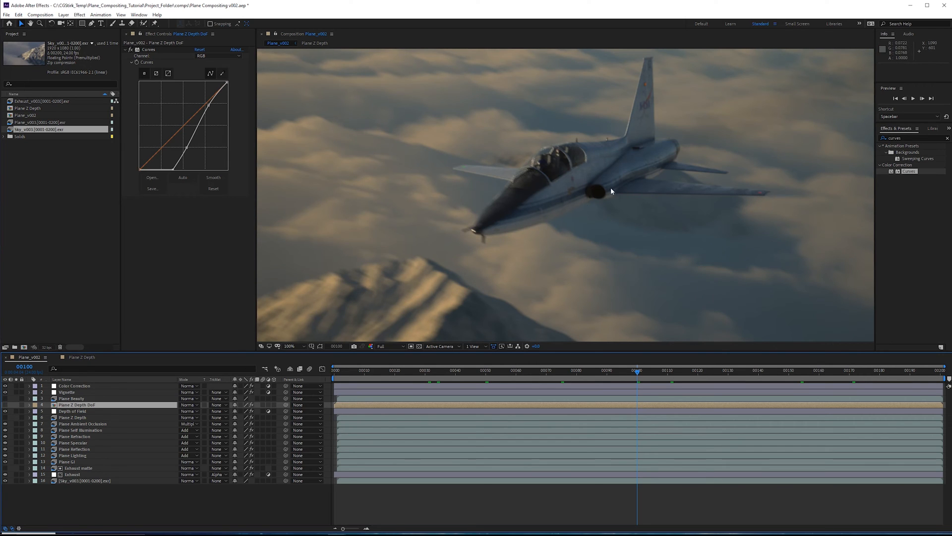
{"action": "left_click_drag", "start_coordinate": [640, 67], "coordinate": [643, 93]}
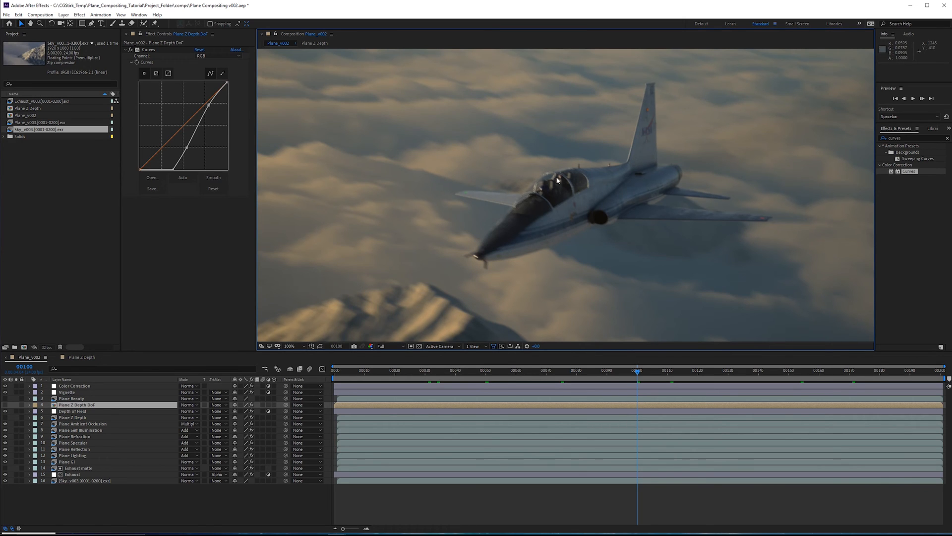
Select the Plane GI layer and hide the plane passes above it, from Plane Ambient Occlusion through Plane Lighting.
{"action": "left_click", "coordinate": [86, 418]}
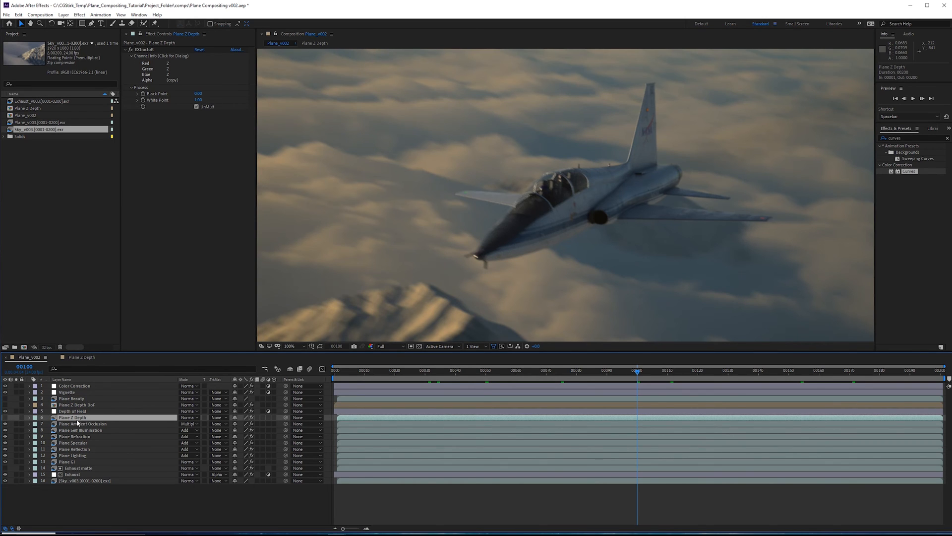
{"action": "left_click", "coordinate": [72, 461]}
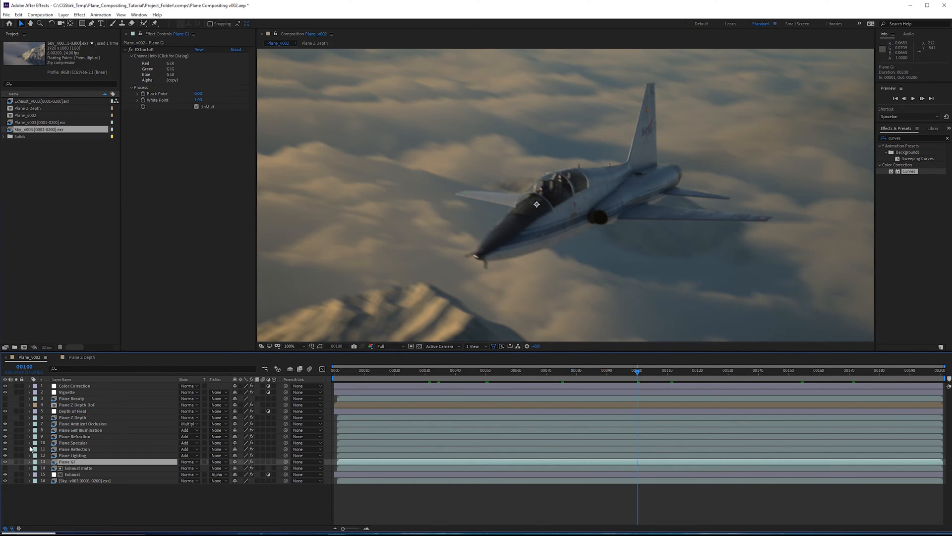
{"action": "left_click_drag", "start_coordinate": [4, 427], "coordinate": [6, 454]}
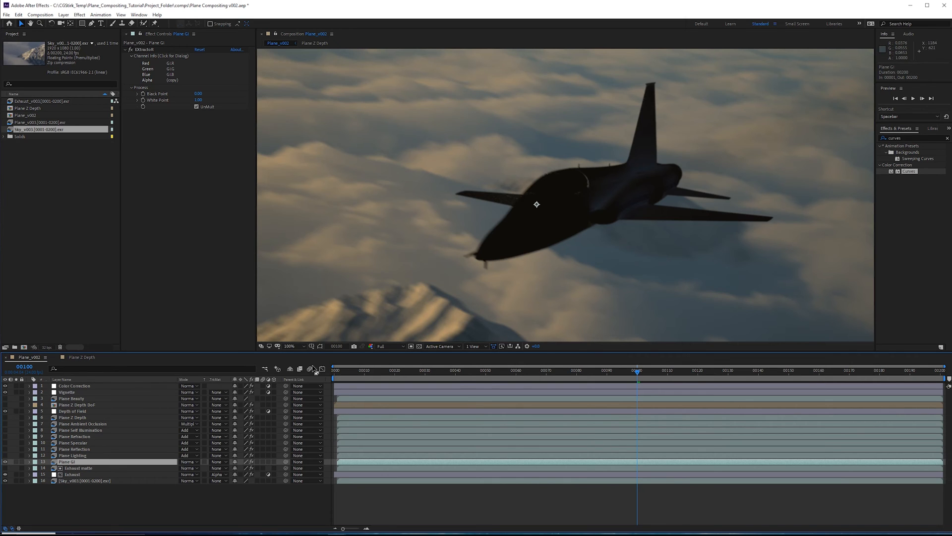
Apply Set Matte to Plane GI, taking the matte from 6. Plane Z Depth with effects and masks included, using Luminance.
{"action": "double_click", "coordinate": [922, 138]}
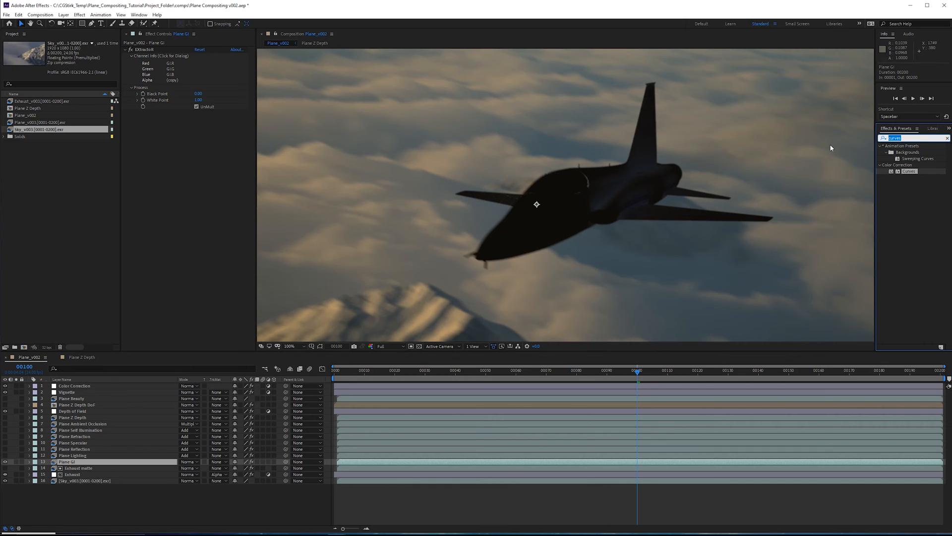
{"action": "type", "text": "set matte"}
{"action": "key", "text": "Return"}
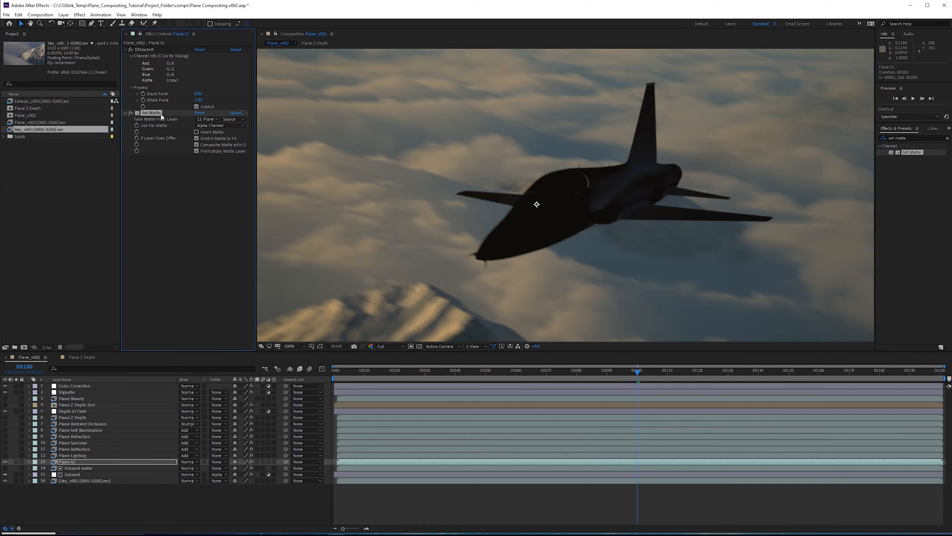
{"action": "left_click", "coordinate": [208, 119]}
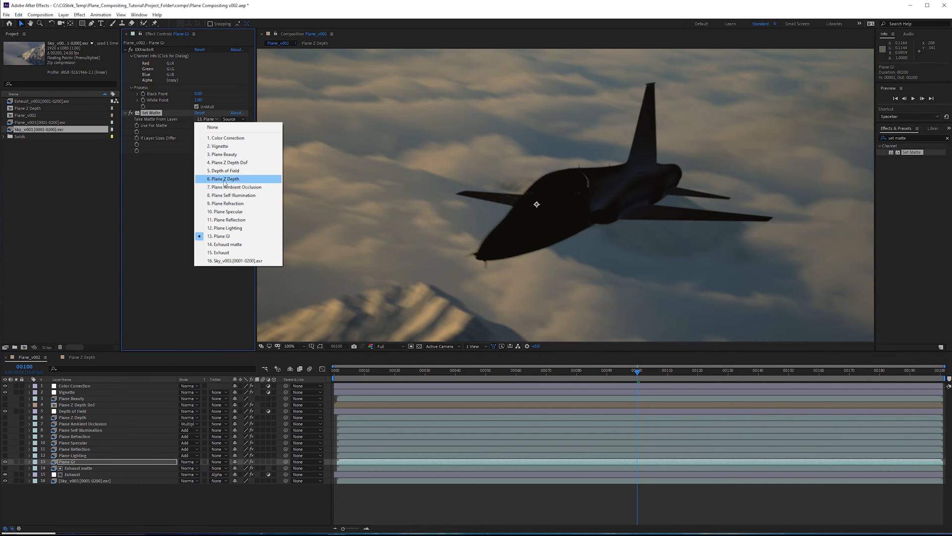
{"action": "left_click", "coordinate": [245, 180]}
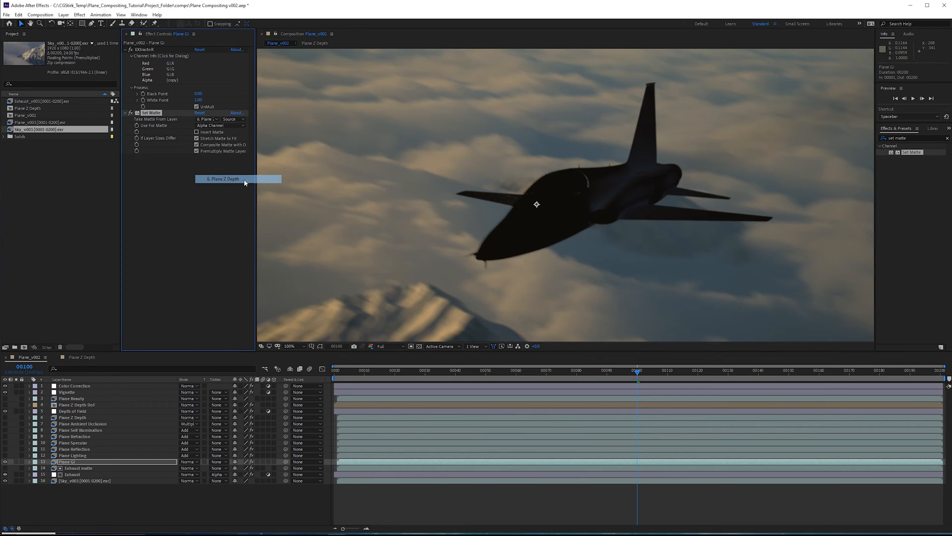
{"action": "left_click", "coordinate": [234, 119]}
{"action": "left_click", "coordinate": [257, 146]}
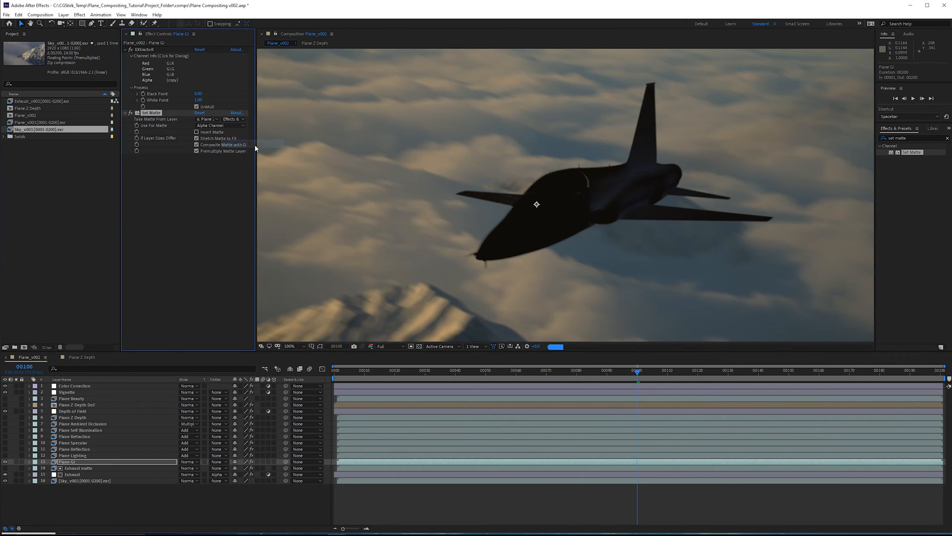
{"action": "left_click", "coordinate": [200, 126]}
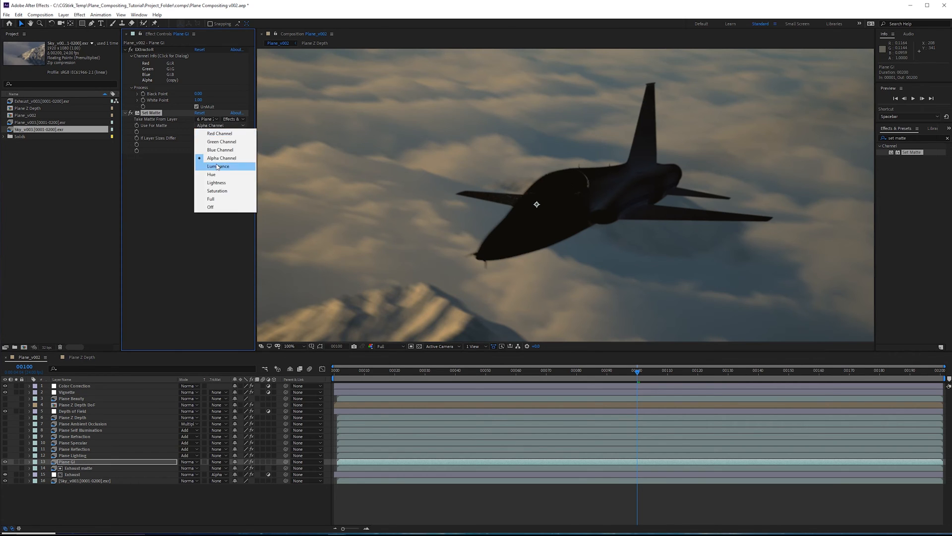
{"action": "left_click", "coordinate": [219, 167]}
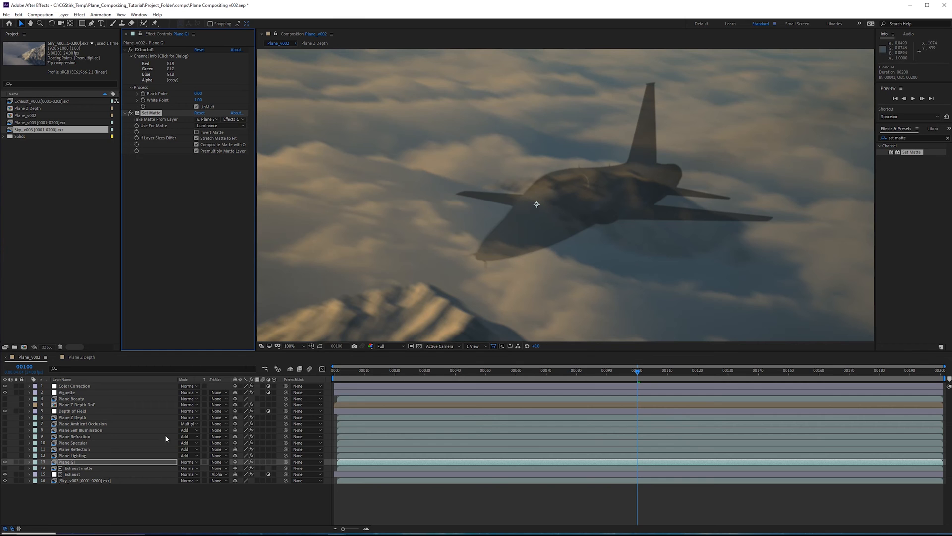
Solo Plane GI over the transparency grid, invert its matte, and unsolo it to inspect the plane's transparency against the sky.
{"action": "left_click", "coordinate": [16, 461]}
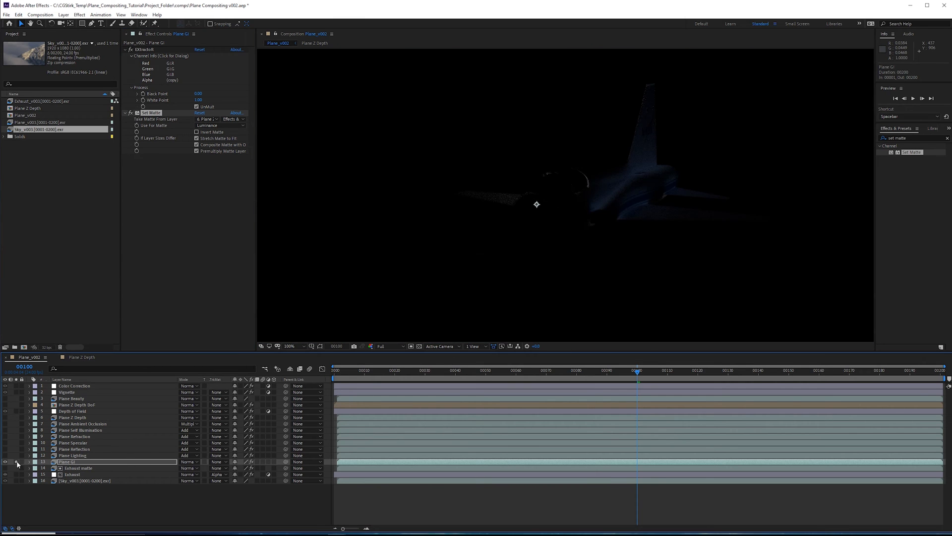
{"action": "left_click", "coordinate": [419, 346]}
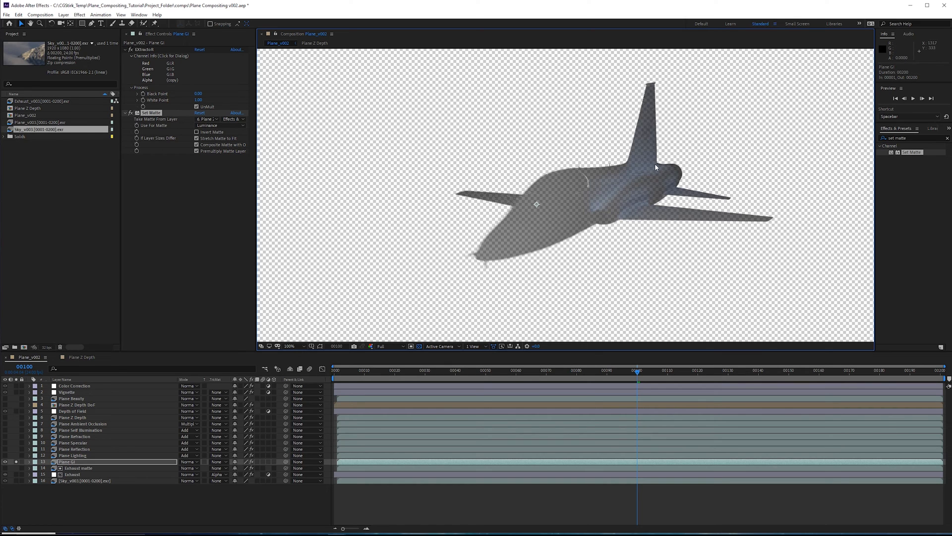
{"action": "left_click", "coordinate": [204, 132]}
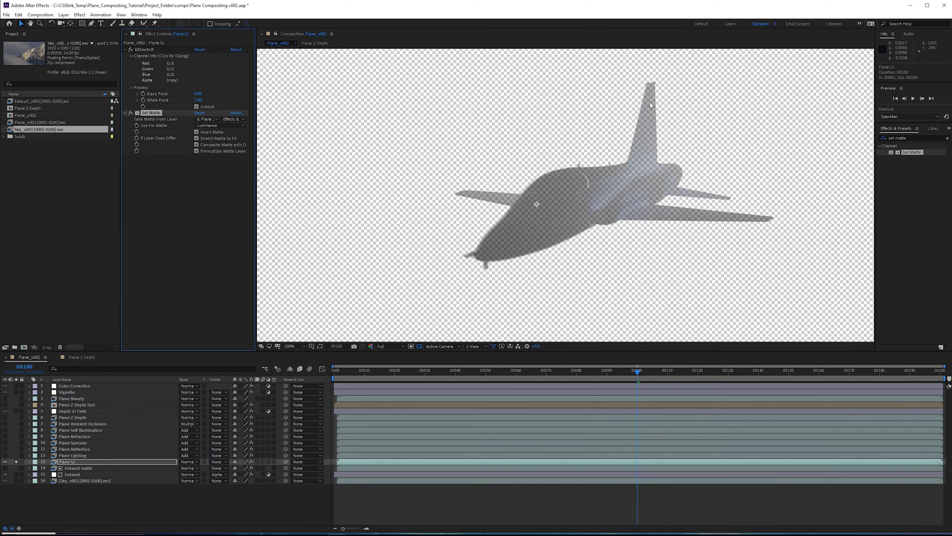
{"action": "left_click", "coordinate": [17, 461]}
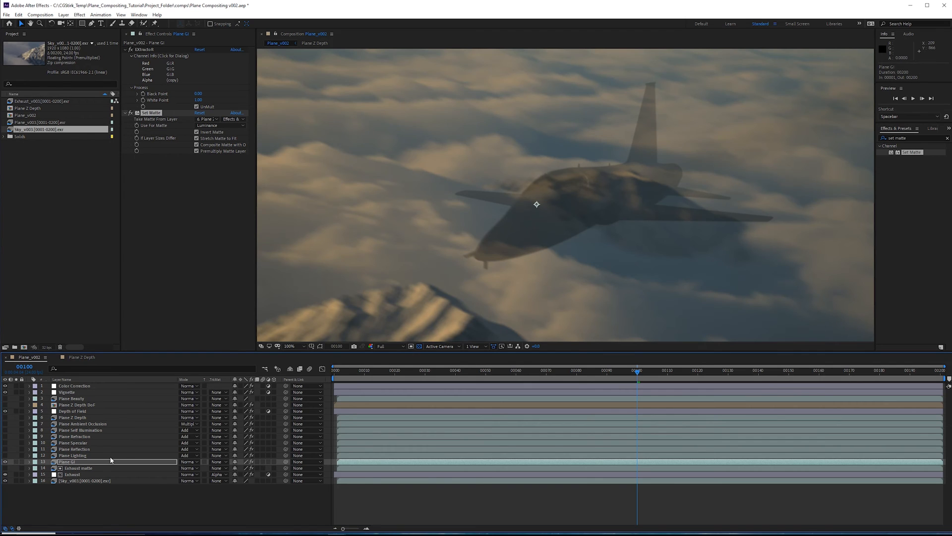
{"action": "scroll", "coordinate": [683, 243], "scroll_direction": "up", "scroll_amount": 1}
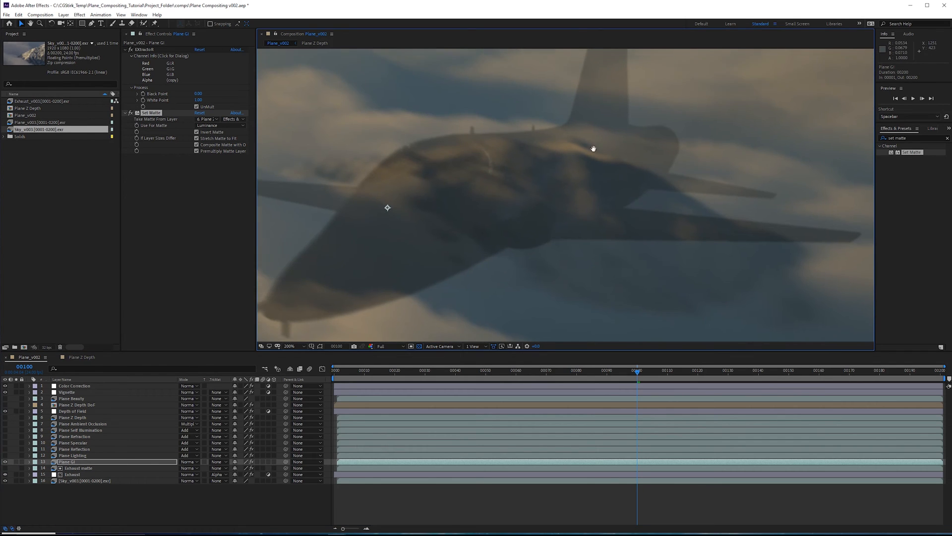
{"action": "scroll", "coordinate": [586, 209], "scroll_direction": "down", "scroll_amount": 1}
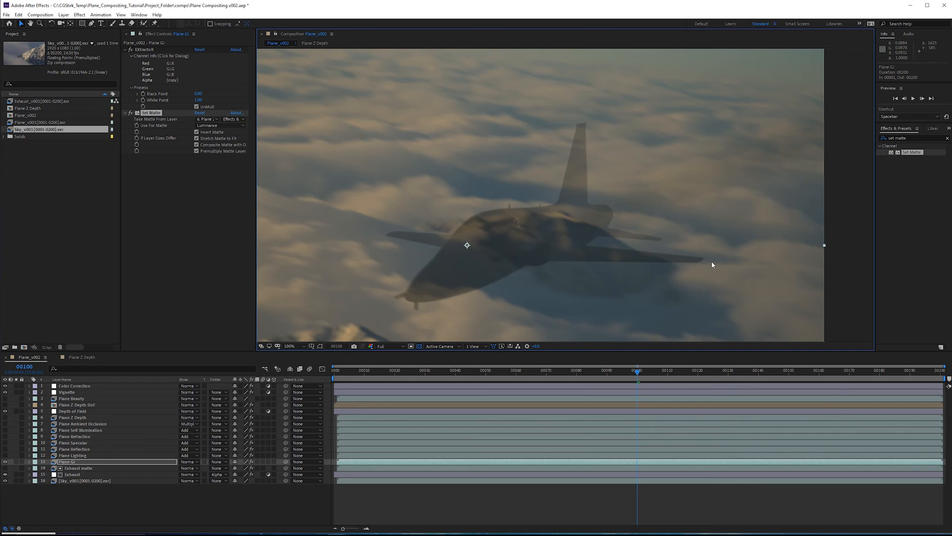
Show the plane passes and copy Plane GI's Set Matte to the Lighting, Reflection, Specular, Refraction, Self Illumination and Ambient Occlusion layers.
{"action": "left_click_drag", "start_coordinate": [712, 262], "coordinate": [736, 230]}
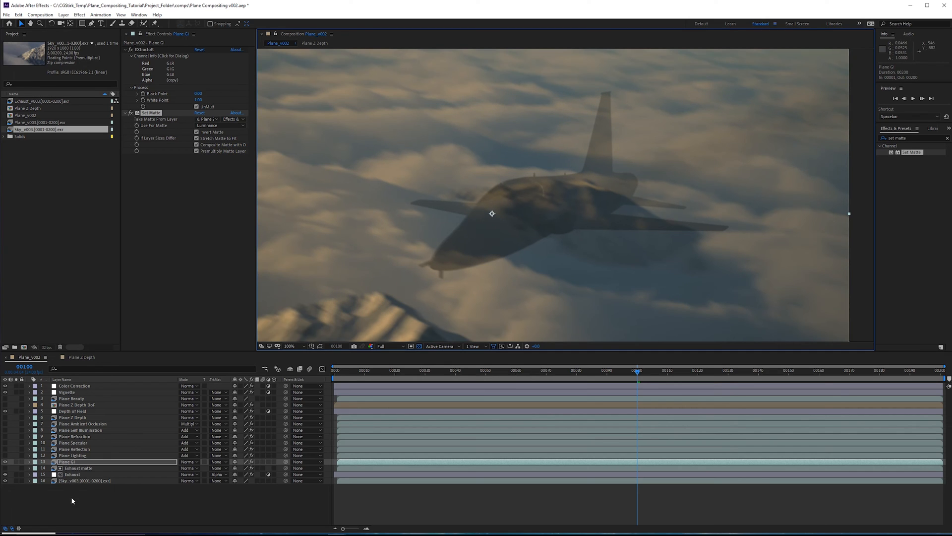
{"action": "left_click", "coordinate": [156, 115]}
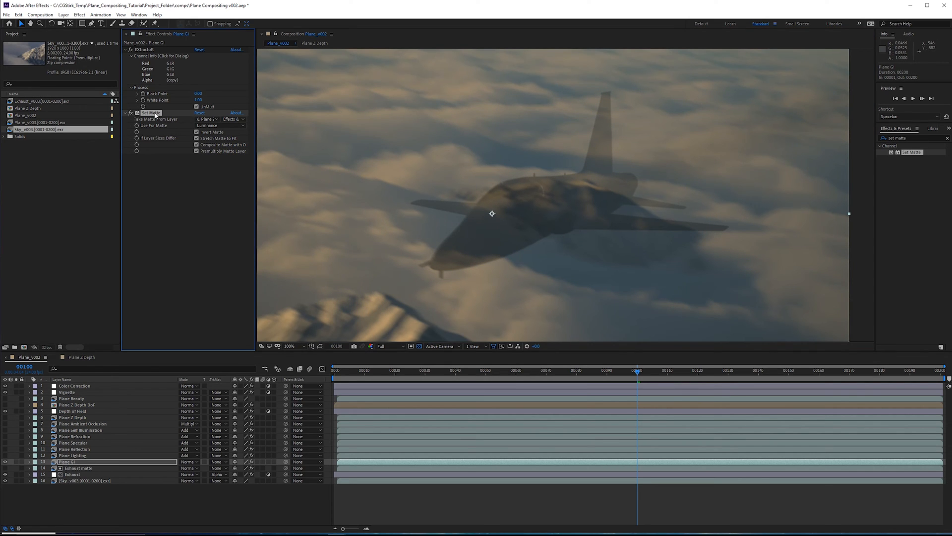
{"action": "left_click_drag", "start_coordinate": [6, 459], "coordinate": [5, 424]}
{"action": "left_click", "coordinate": [76, 455]}
{"action": "left_click", "coordinate": [77, 448]}
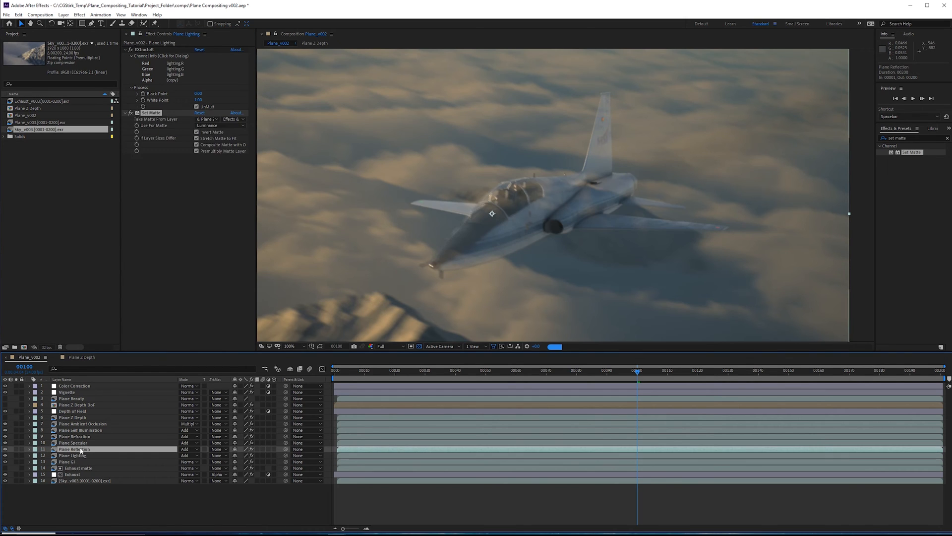
{"action": "left_click", "coordinate": [82, 436]}
{"action": "left_click", "coordinate": [87, 430]}
{"action": "left_click", "coordinate": [80, 423]}
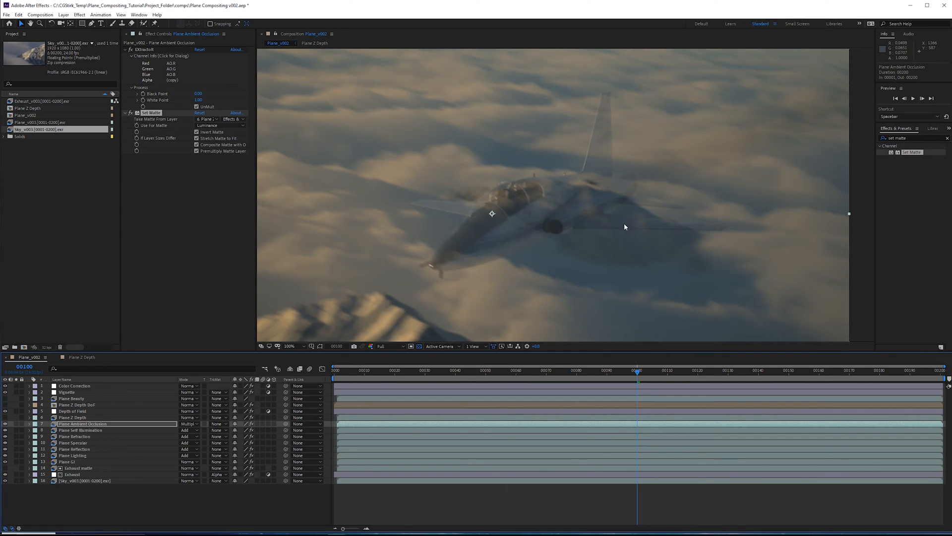
Add a Curves effect to the Plane Z Depth layer below EXtractoR and make the depth pass visible over the composite.
{"action": "left_click", "coordinate": [73, 411]}
{"action": "left_click", "coordinate": [73, 417]}
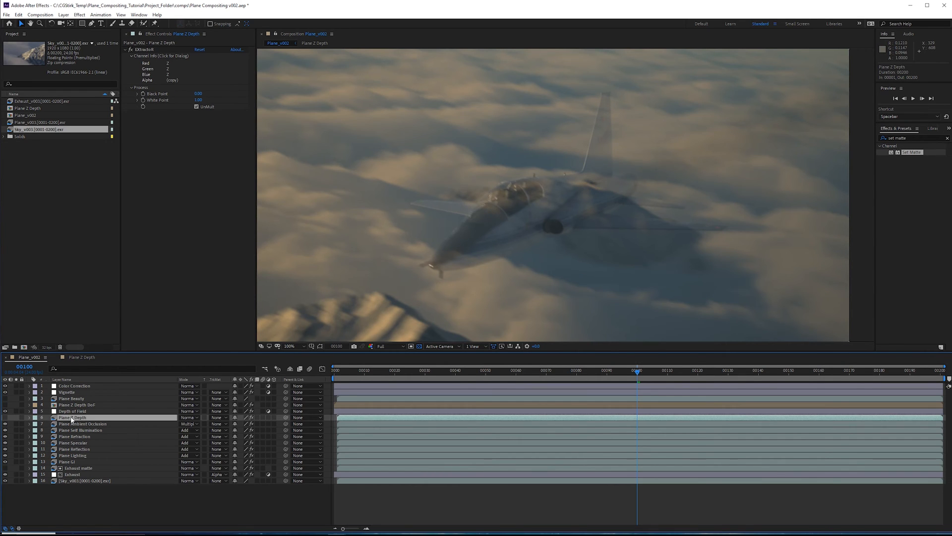
{"action": "left_click", "coordinate": [936, 139]}
{"action": "type", "text": "curves"}
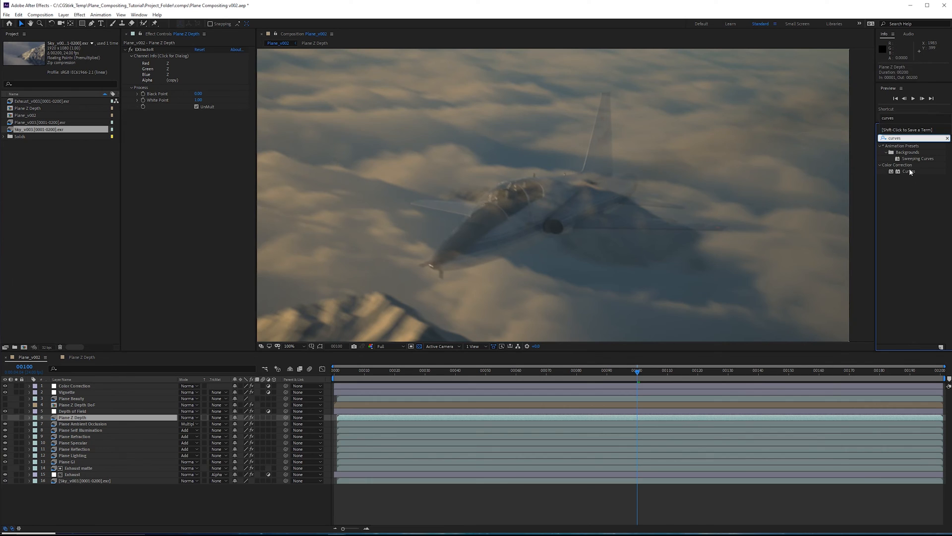
{"action": "left_click_drag", "start_coordinate": [910, 171], "coordinate": [184, 119]}
{"action": "left_click", "coordinate": [18, 418]}
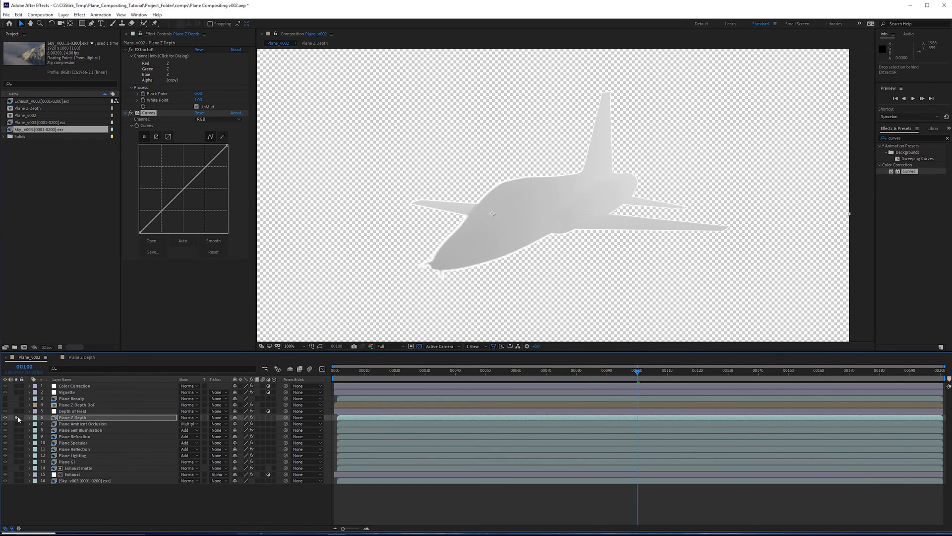
{"action": "left_click", "coordinate": [18, 418]}
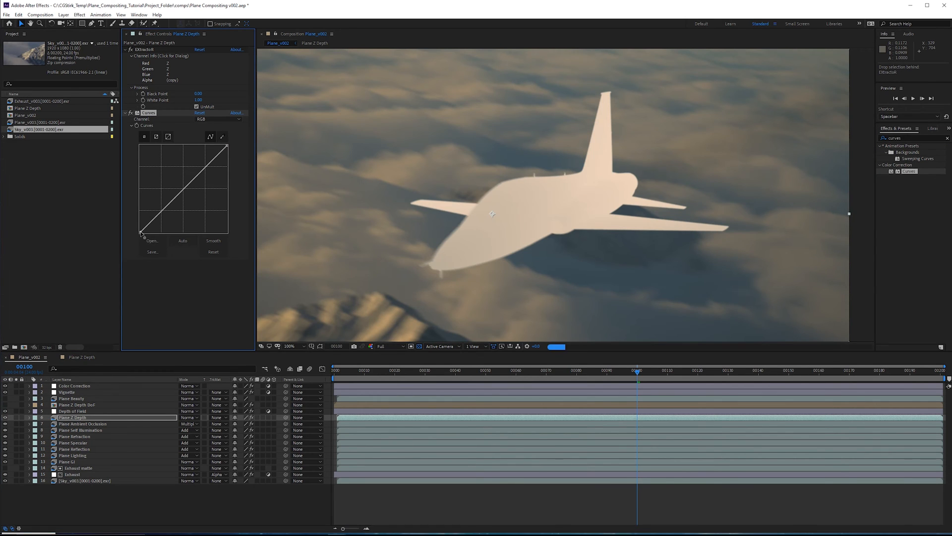
Reshape the Z-depth RGB curve with a raised black point and slightly lowered white point, fading the plane from black nose to grey tail.
{"action": "left_click_drag", "start_coordinate": [142, 230], "coordinate": [202, 207]}
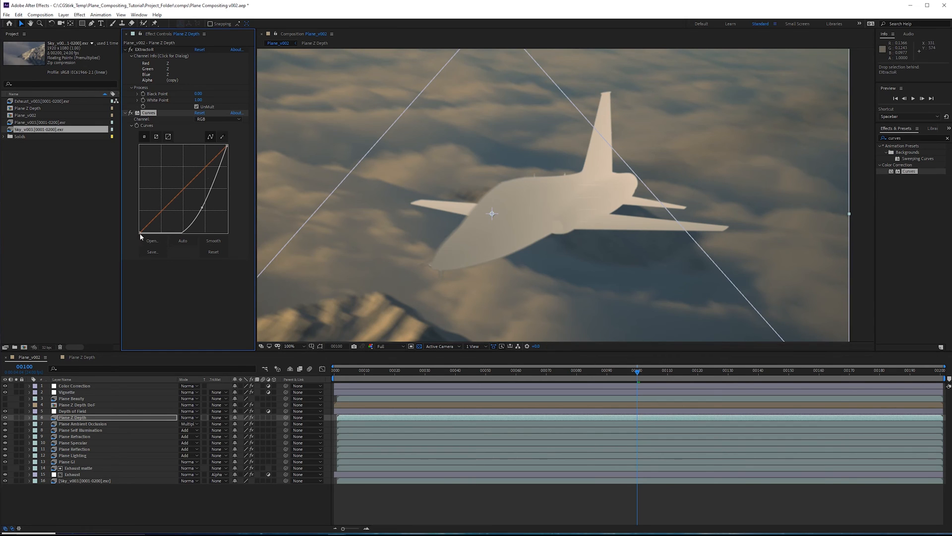
{"action": "left_click_drag", "start_coordinate": [140, 234], "coordinate": [198, 241]}
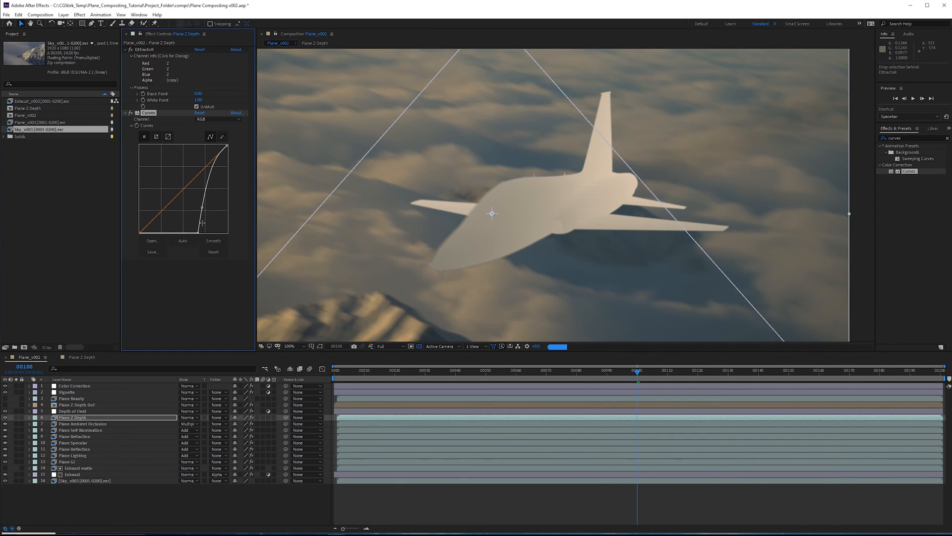
{"action": "left_click_drag", "start_coordinate": [202, 208], "coordinate": [220, 204]}
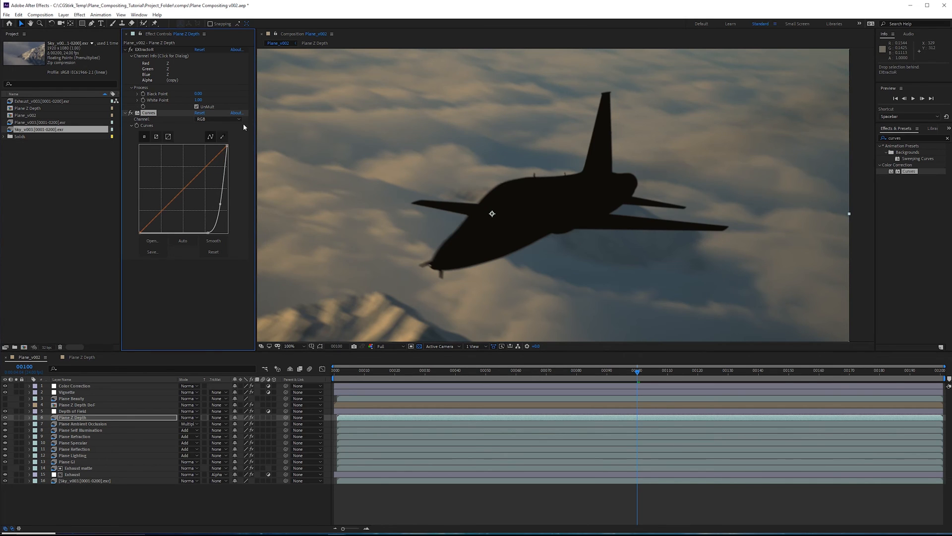
{"action": "left_click_drag", "start_coordinate": [227, 145], "coordinate": [231, 157]}
{"action": "left_click_drag", "start_coordinate": [208, 233], "coordinate": [183, 239]}
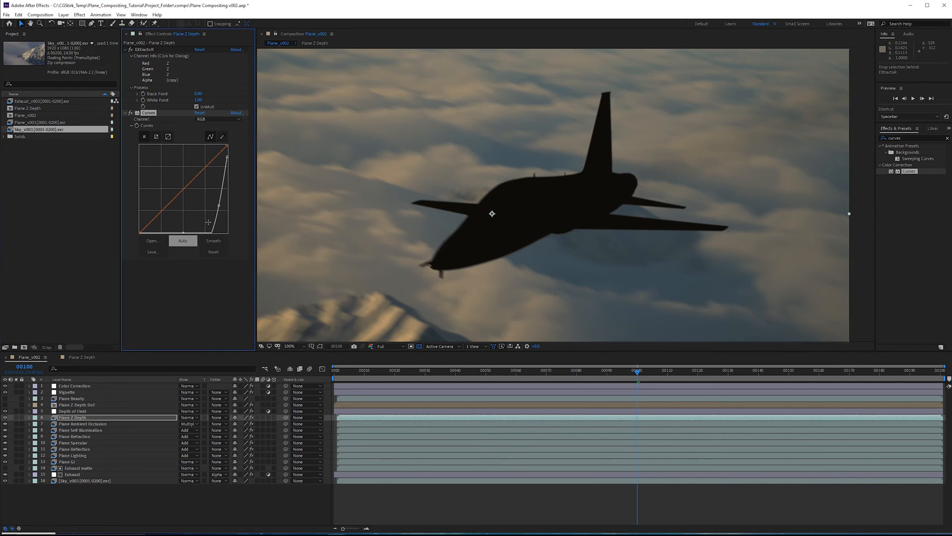
{"action": "left_click_drag", "start_coordinate": [221, 204], "coordinate": [215, 200]}
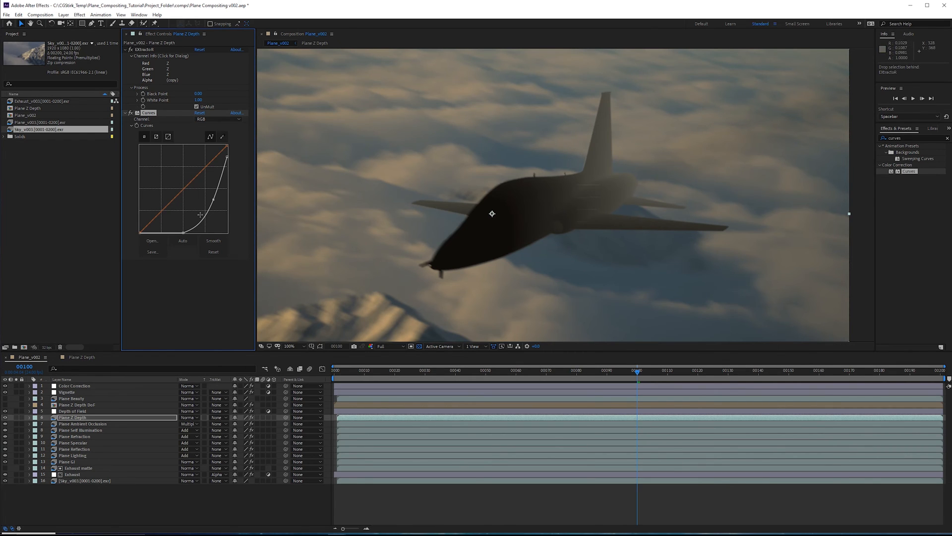
Go to frame 20, fine-tune the curve's black point on Plane Z Depth, and undo the last adjustment.
{"action": "left_click", "coordinate": [395, 372]}
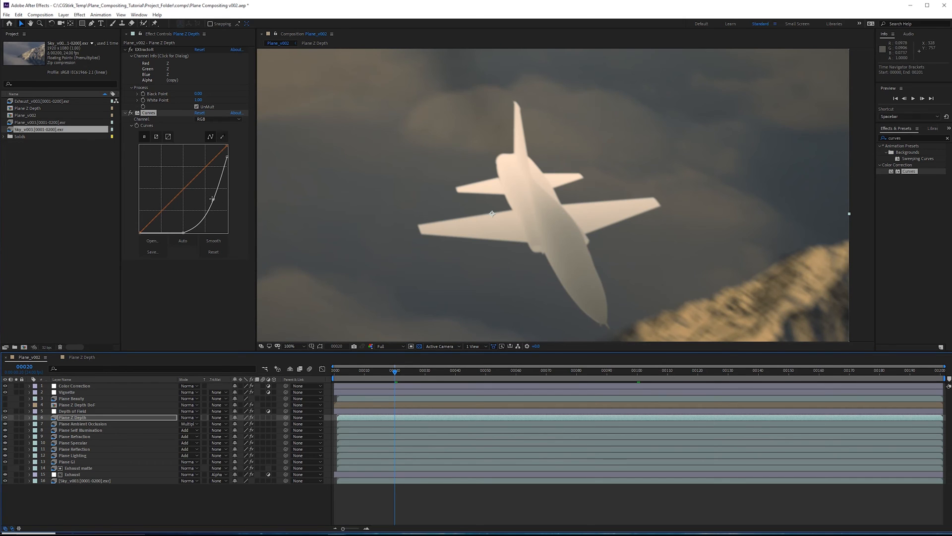
{"action": "mouse_move", "coordinate": [185, 233]}
{"action": "left_mouse_down"}
{"action": "mouse_move", "coordinate": [217, 205]}
{"action": "mouse_move", "coordinate": [197, 233]}
{"action": "left_mouse_up"}
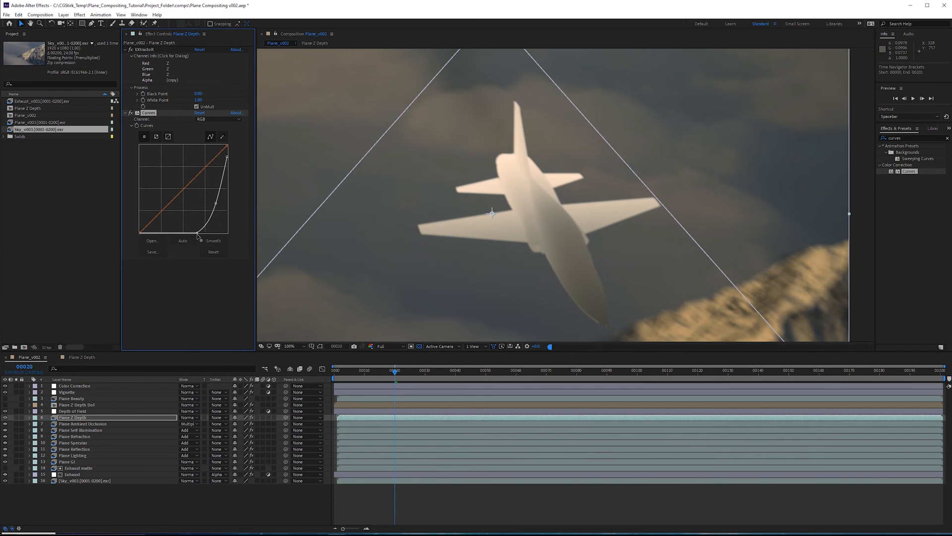
{"action": "key", "text": "ctrl+z"}
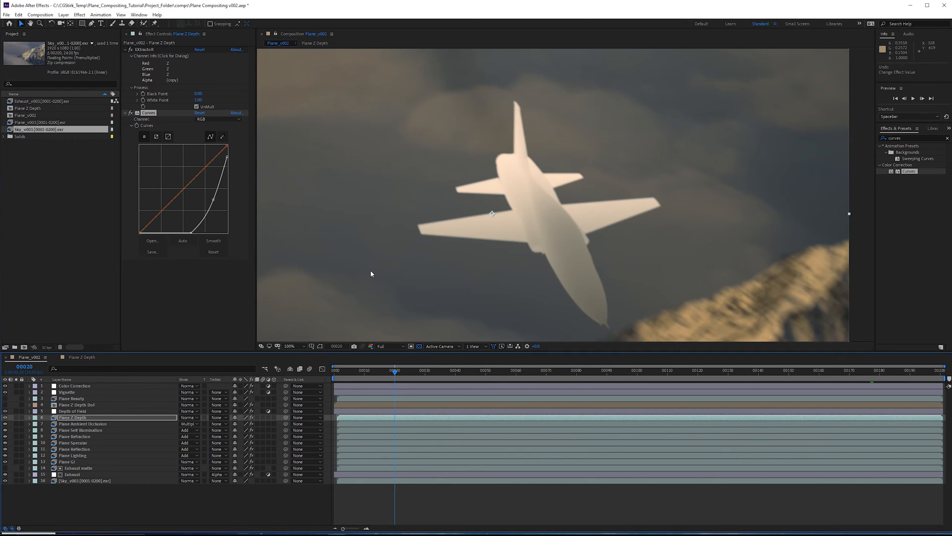
Hide the Plane Z Depth layer and inspect the depth-based transparency of the plane against the mountain at frame 4.
{"action": "key", "text": "space"}
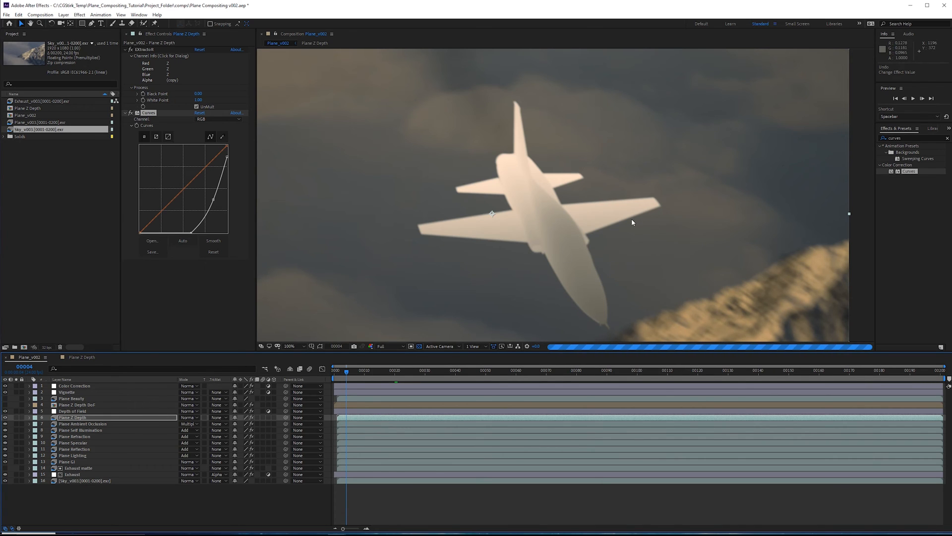
{"action": "left_click_drag", "start_coordinate": [632, 223], "coordinate": [605, 195]}
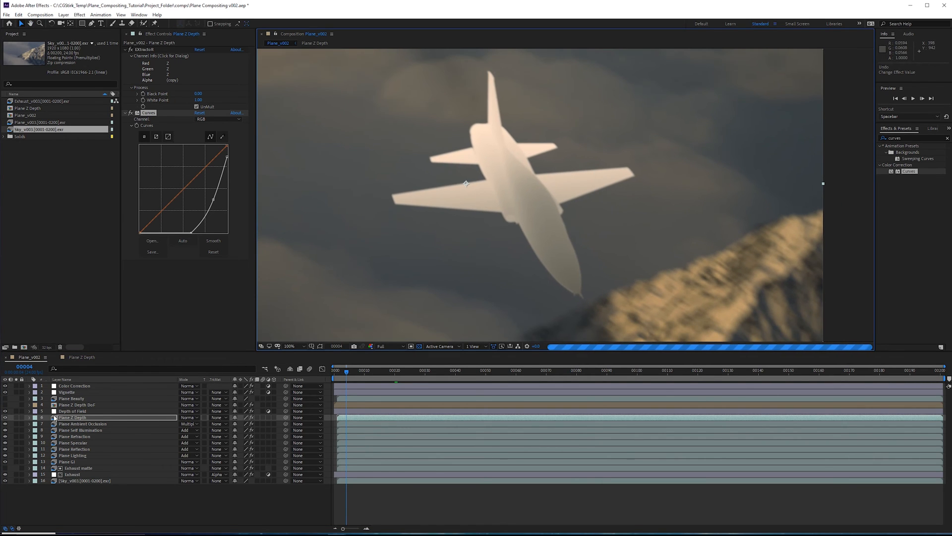
{"action": "left_click", "coordinate": [5, 418]}
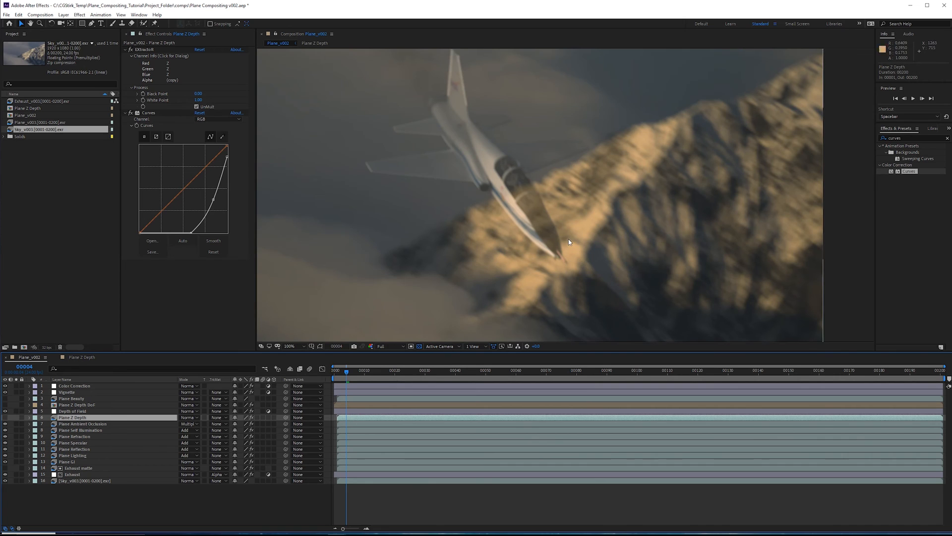
{"action": "left_click_drag", "start_coordinate": [481, 122], "coordinate": [516, 124]}
{"action": "scroll", "coordinate": [593, 218], "scroll_direction": "down", "scroll_amount": 2}
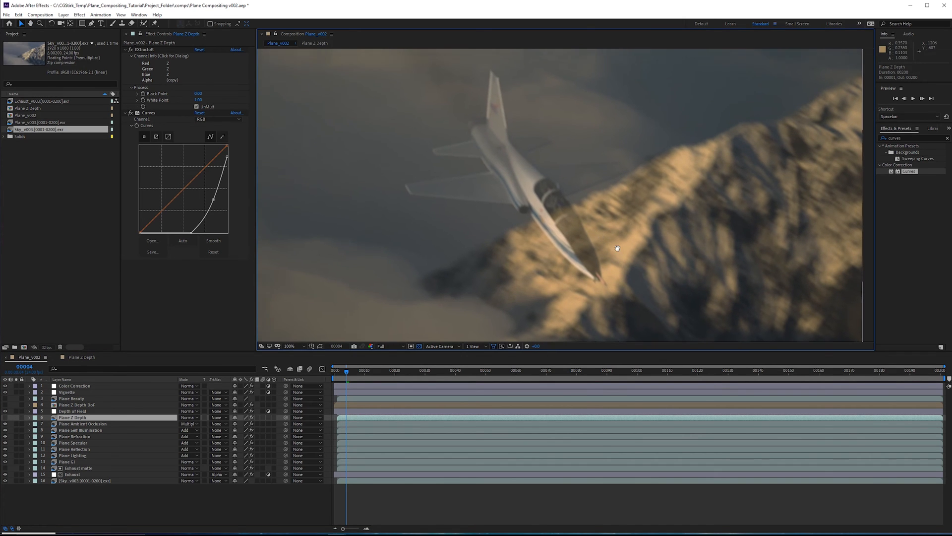
{"action": "scroll", "coordinate": [620, 239], "scroll_direction": "up", "scroll_amount": 2}
{"action": "scroll", "coordinate": [588, 224], "scroll_direction": "up", "scroll_amount": 2}
{"action": "scroll", "coordinate": [573, 216], "scroll_direction": "down", "scroll_amount": 2}
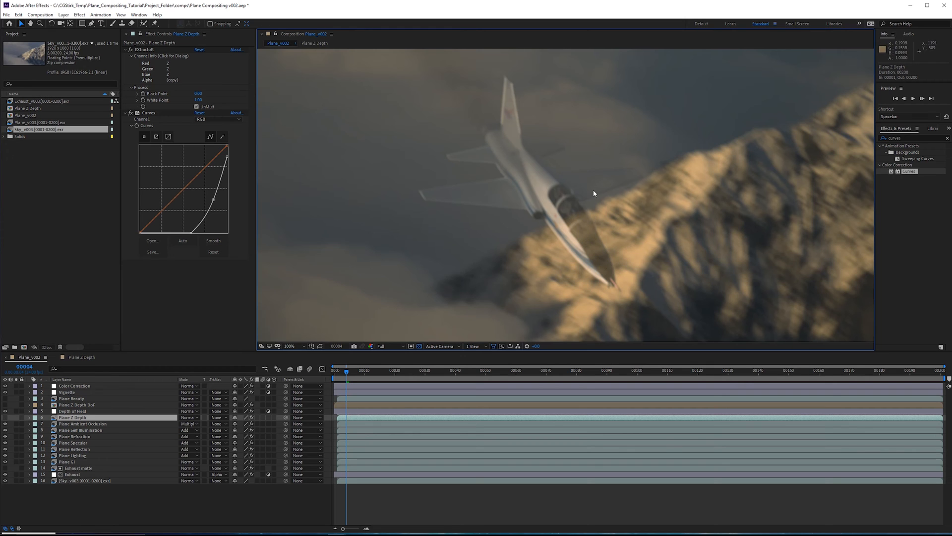
{"action": "scroll", "coordinate": [626, 207], "scroll_direction": "up", "scroll_amount": 2}
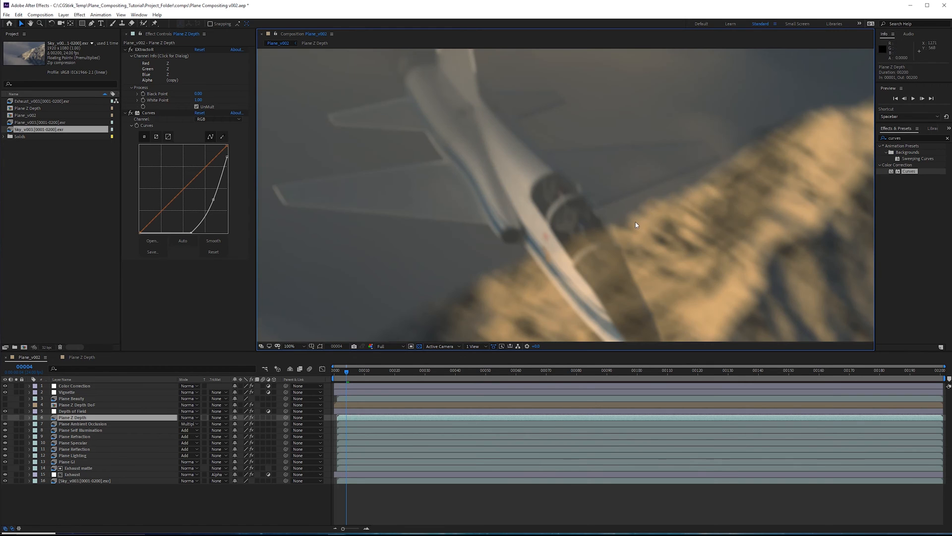
{"action": "scroll", "coordinate": [635, 222], "scroll_direction": "down", "scroll_amount": 2}
Duplicate the Plane GI layer, place the copy below the original, and rename it Plane matte.
{"action": "left_click", "coordinate": [68, 462]}
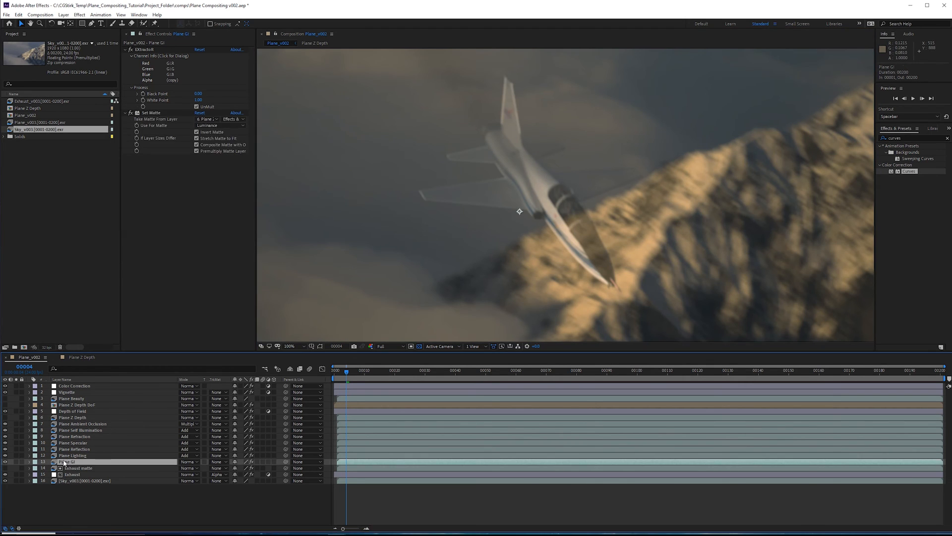
{"action": "key", "text": "ctrl+d"}
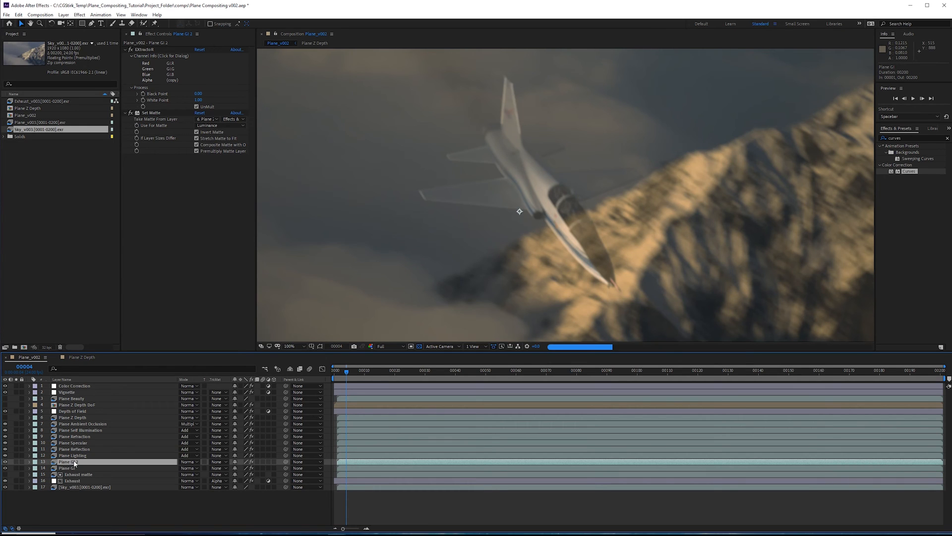
{"action": "left_click_drag", "start_coordinate": [73, 462], "coordinate": [82, 472]}
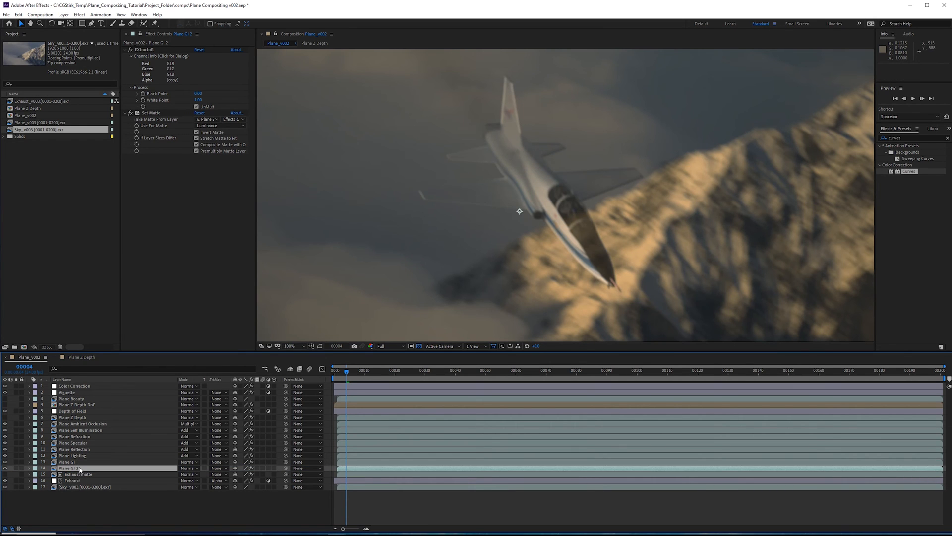
{"action": "key", "text": "Return"}
{"action": "key", "text": "End"}
{"action": "key", "text": "BackSpace"}
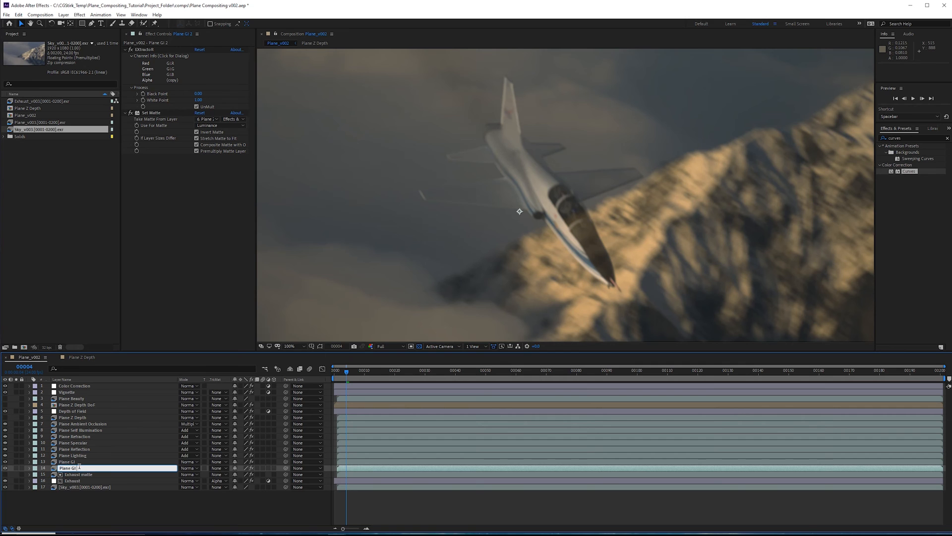
{"action": "type", "text": "matte"}
{"action": "key", "text": "Return"}
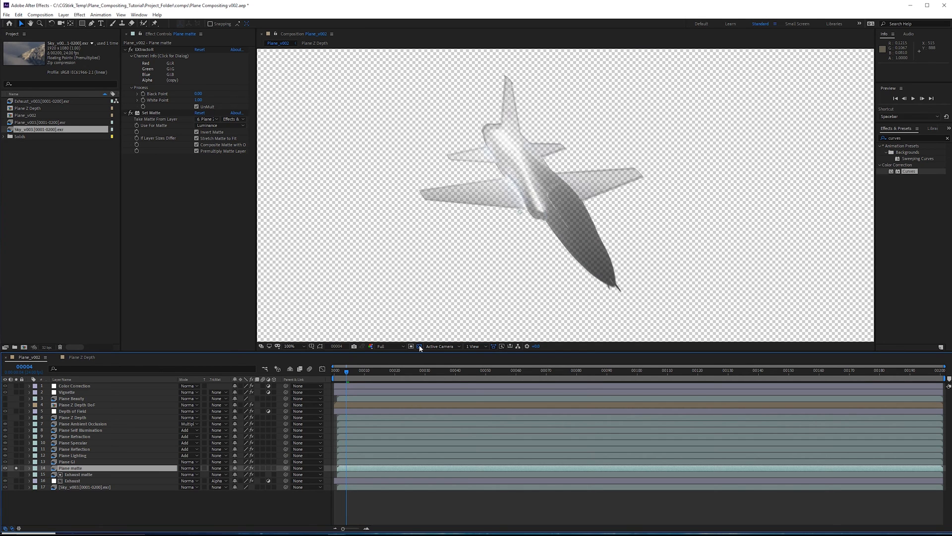
With Plane matte soloed over black, set its EXtractoR red, green and blue channels to A and remove its Set Matte effect.
{"action": "left_click", "coordinate": [419, 347]}
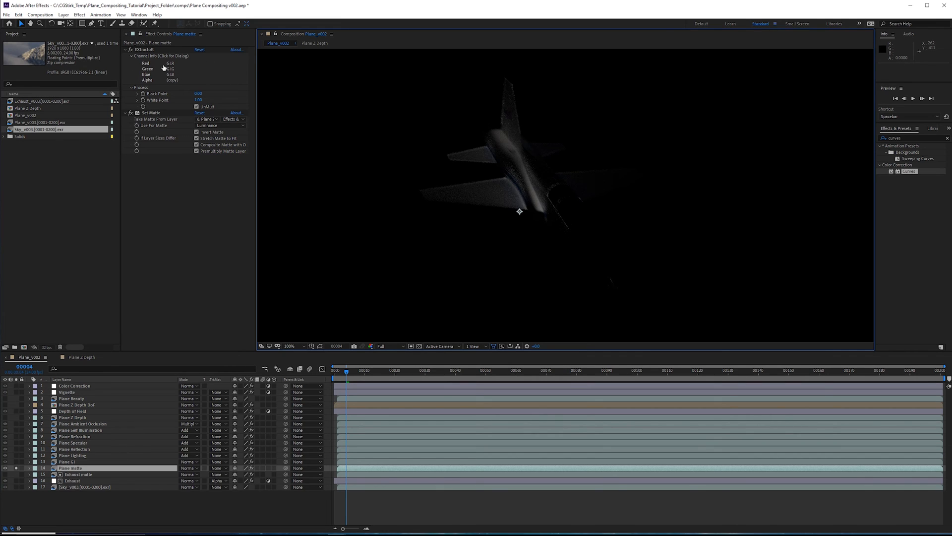
{"action": "left_click", "coordinate": [190, 72]}
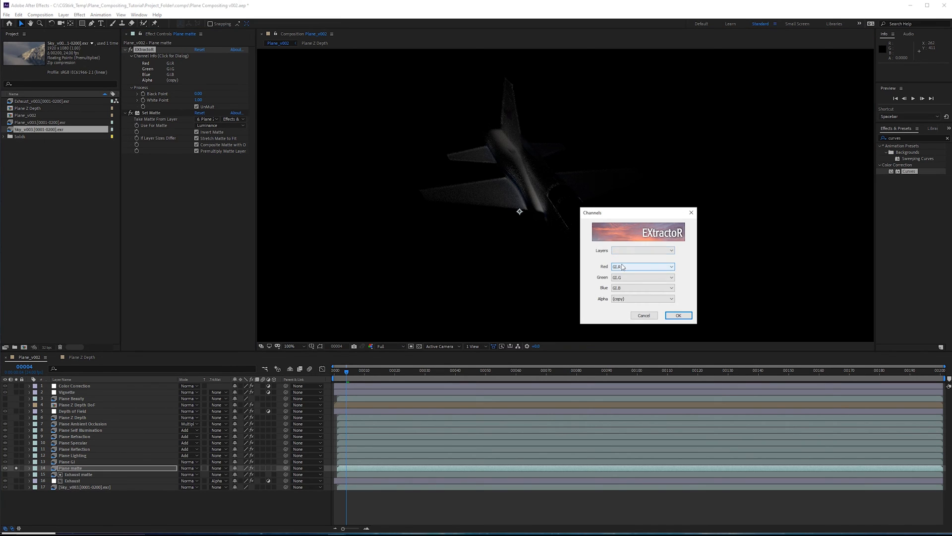
{"action": "left_click", "coordinate": [622, 269]}
{"action": "left_click", "coordinate": [624, 278]}
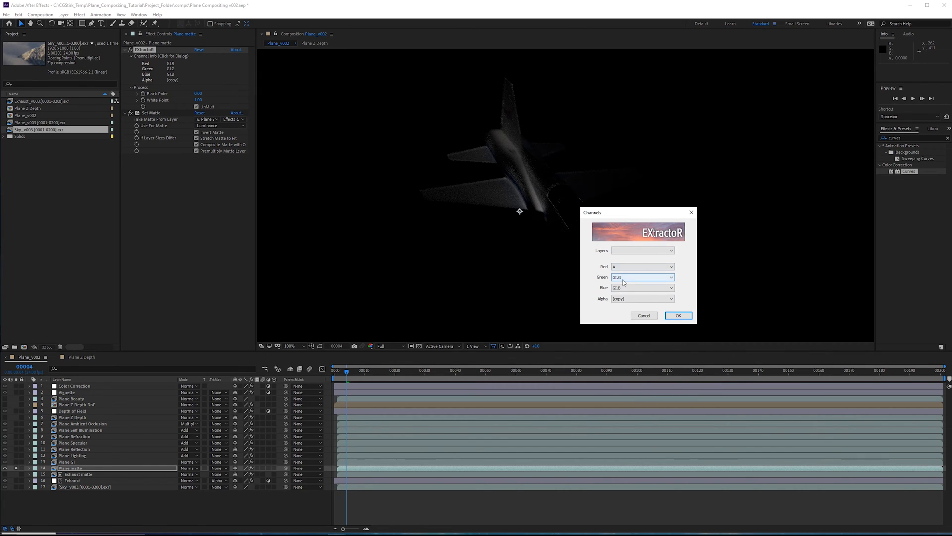
{"action": "left_click", "coordinate": [623, 277]}
{"action": "left_click", "coordinate": [620, 289]}
{"action": "left_click", "coordinate": [642, 287]}
{"action": "left_click", "coordinate": [620, 300]}
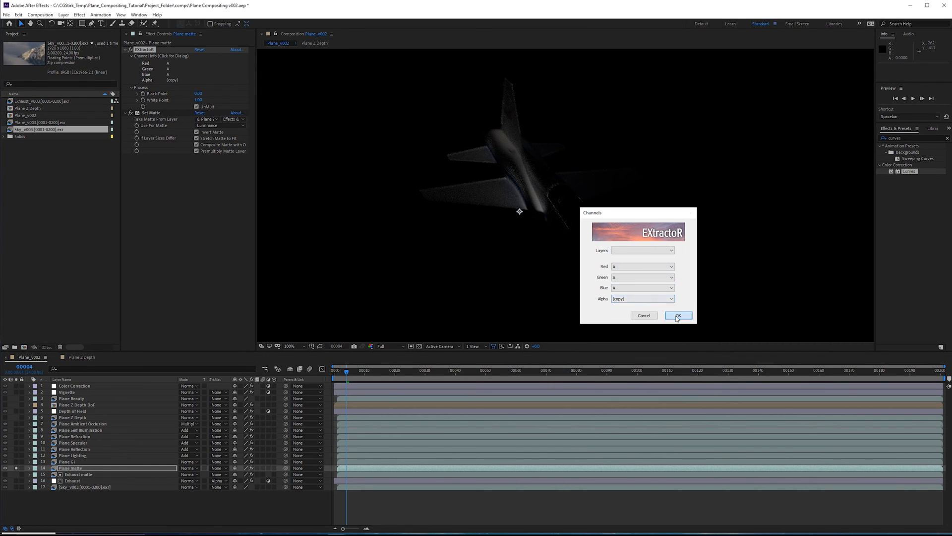
{"action": "left_click", "coordinate": [683, 315]}
{"action": "left_click", "coordinate": [145, 113]}
{"action": "key", "text": "Delete"}
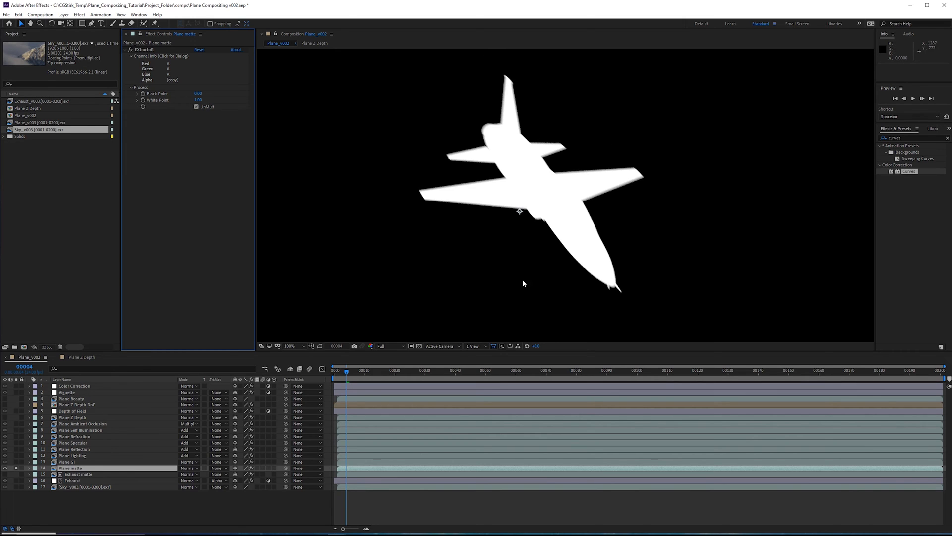
Apply a Fill effect to the Plane matte layer after EXtractoR.
{"action": "double_click", "coordinate": [891, 138]}
{"action": "type", "text": "fi"}
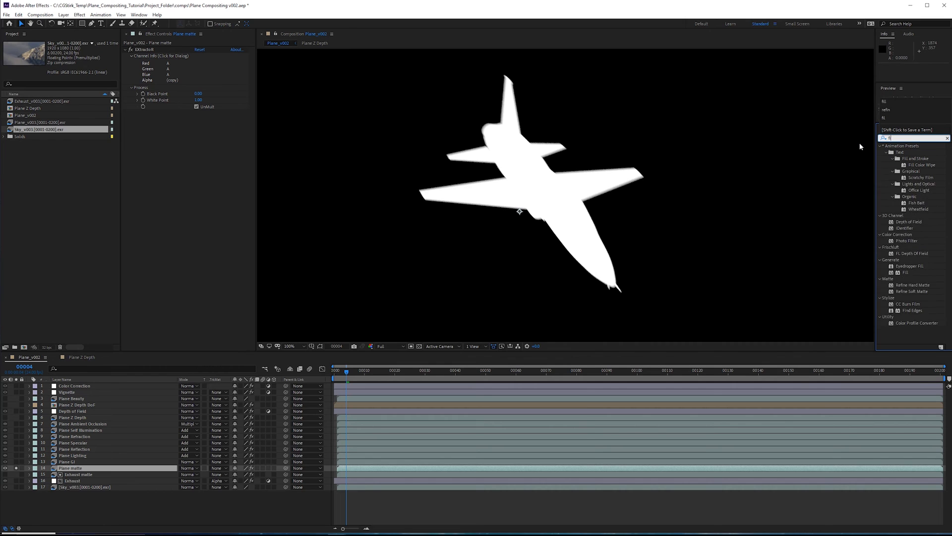
{"action": "type", "text": "ll"}
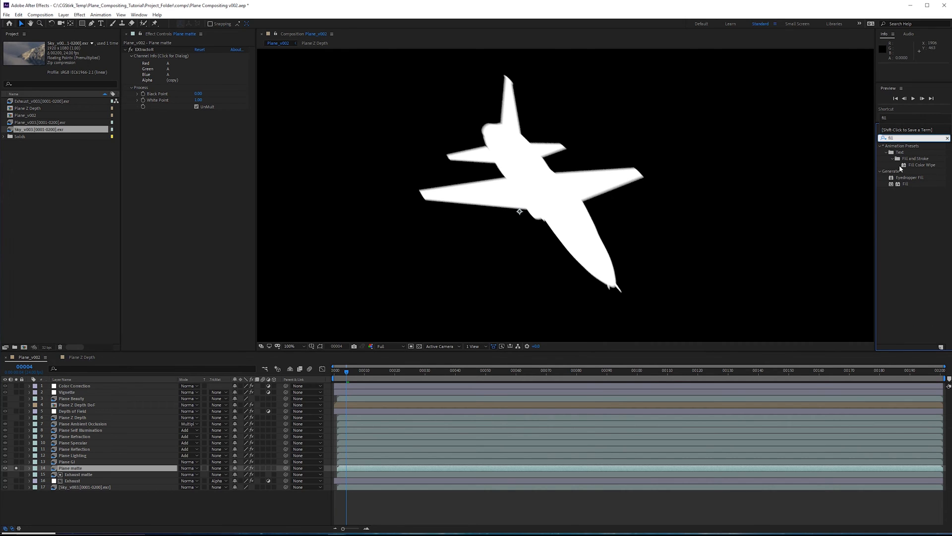
{"action": "left_click_drag", "start_coordinate": [906, 184], "coordinate": [320, 144]}
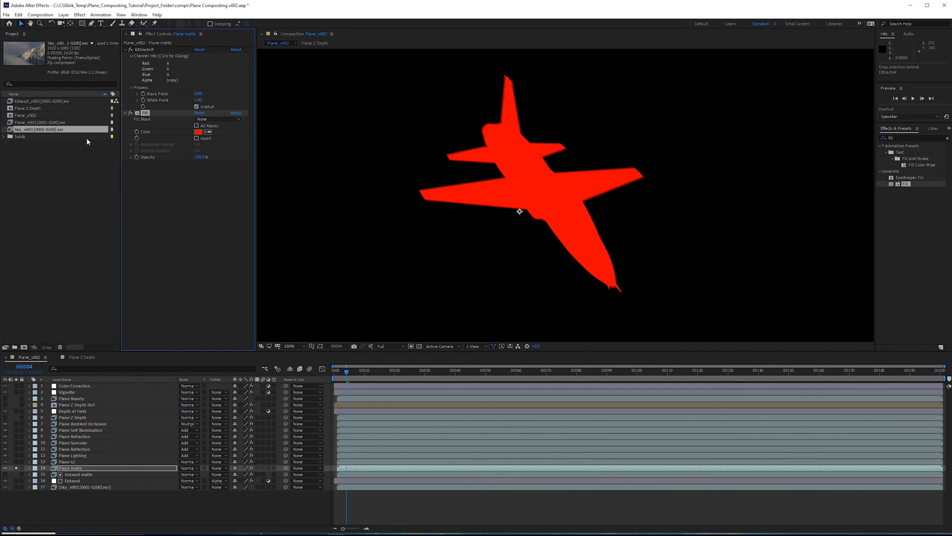
With Plane matte's Fill effect disabled and the layer unsoloed and hidden, duplicate the sky layer directly below it as Sky Blurred.
{"action": "left_click", "coordinate": [131, 112]}
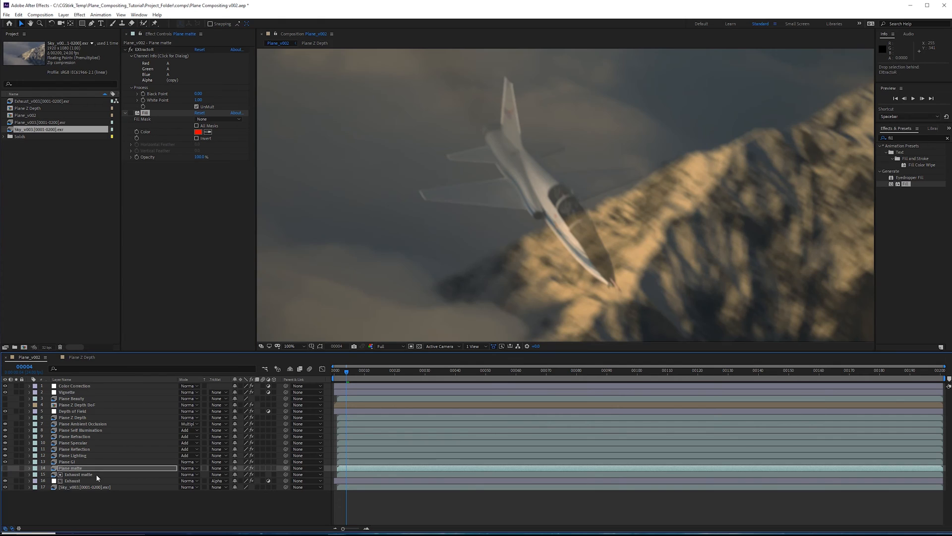
{"action": "left_click", "coordinate": [89, 488]}
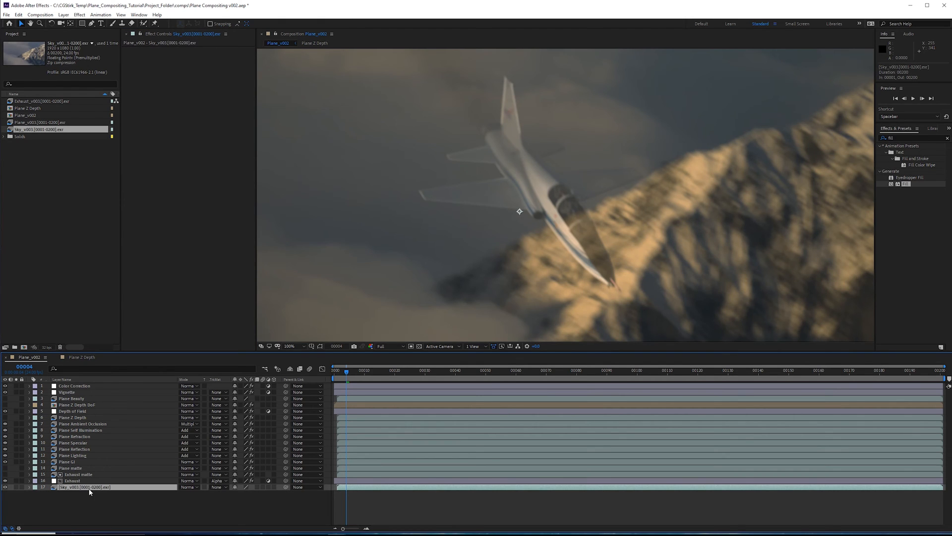
{"action": "key", "text": "ctrl+d"}
{"action": "left_click_drag", "start_coordinate": [88, 489], "coordinate": [101, 473]}
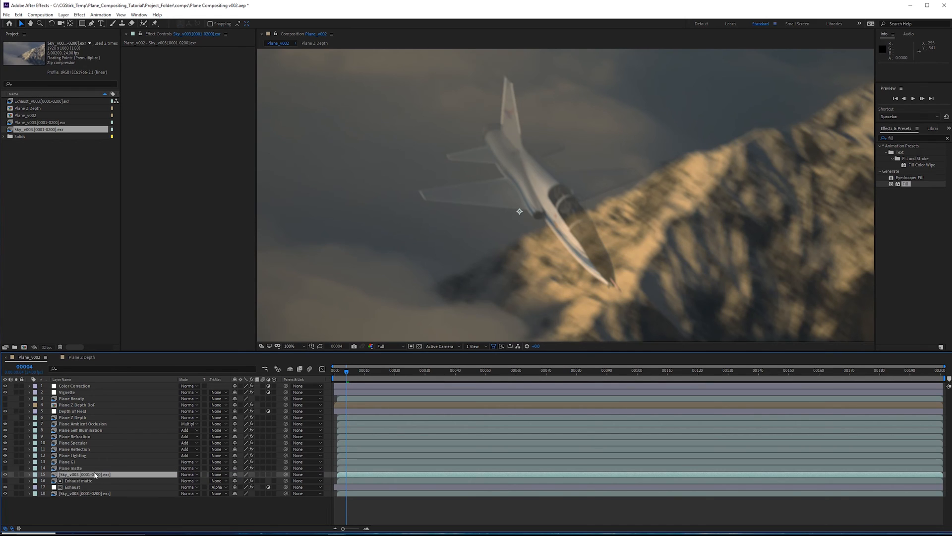
{"action": "key", "text": "Return"}
{"action": "type", "text": "Sky Blurred"}
Use Plane matte as the alpha track matte of Sky Blurred and solo Sky Blurred to check the cutout at frame 144.
{"action": "left_click", "coordinate": [226, 476]}
{"action": "left_click", "coordinate": [233, 491]}
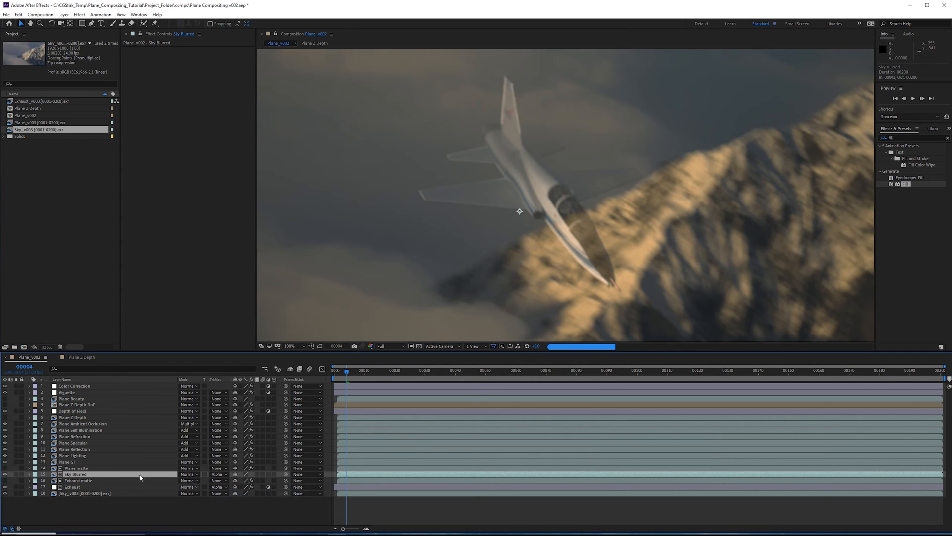
{"action": "left_click", "coordinate": [17, 474]}
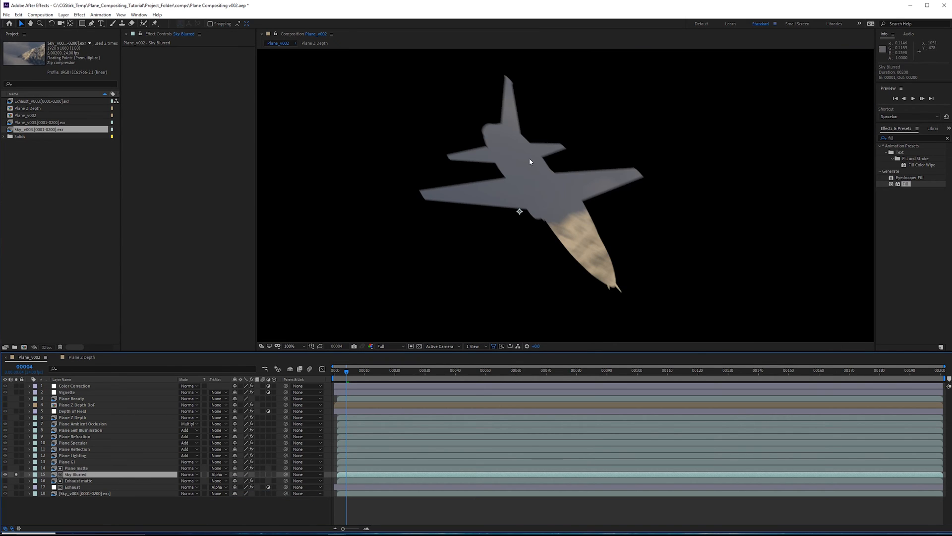
{"action": "left_click_drag", "start_coordinate": [746, 370], "coordinate": [770, 370]}
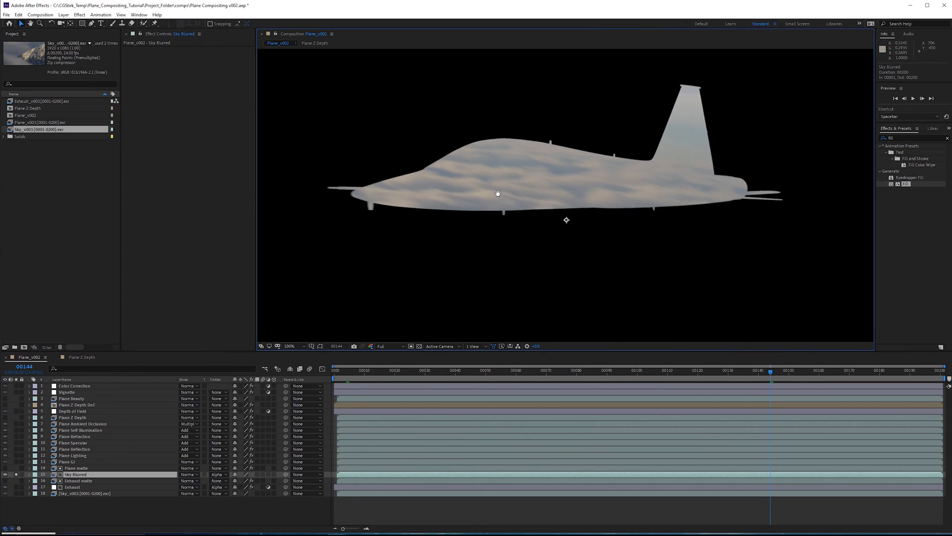
{"action": "left_click_drag", "start_coordinate": [498, 194], "coordinate": [533, 202]}
Apply Fast Box Blur to Sky Blurred with a Blur Radius of 50 and Repeat Edge Pixels enabled.
{"action": "left_click", "coordinate": [892, 138]}
{"action": "type", "text": "fast"}
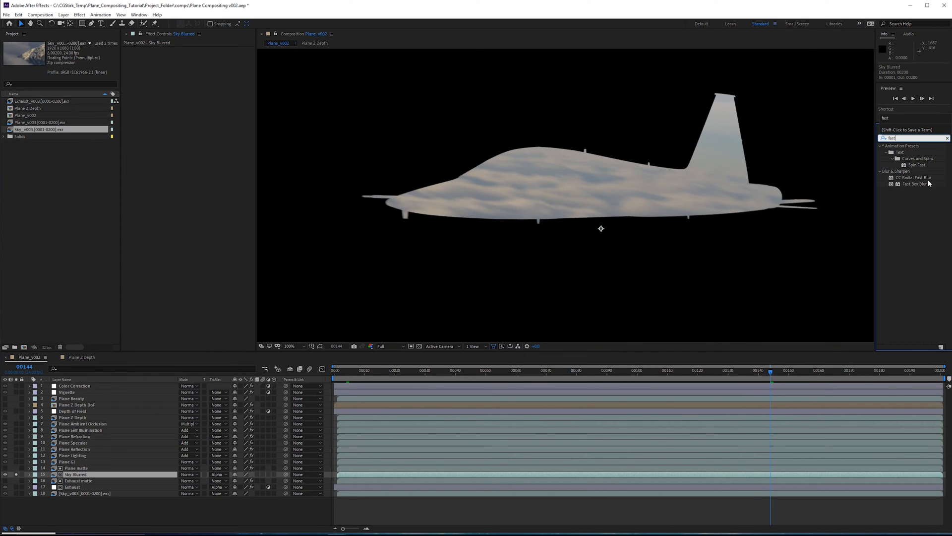
{"action": "left_click", "coordinate": [886, 110]}
{"action": "left_click_drag", "start_coordinate": [915, 184], "coordinate": [223, 119]}
{"action": "left_click", "coordinate": [198, 56]}
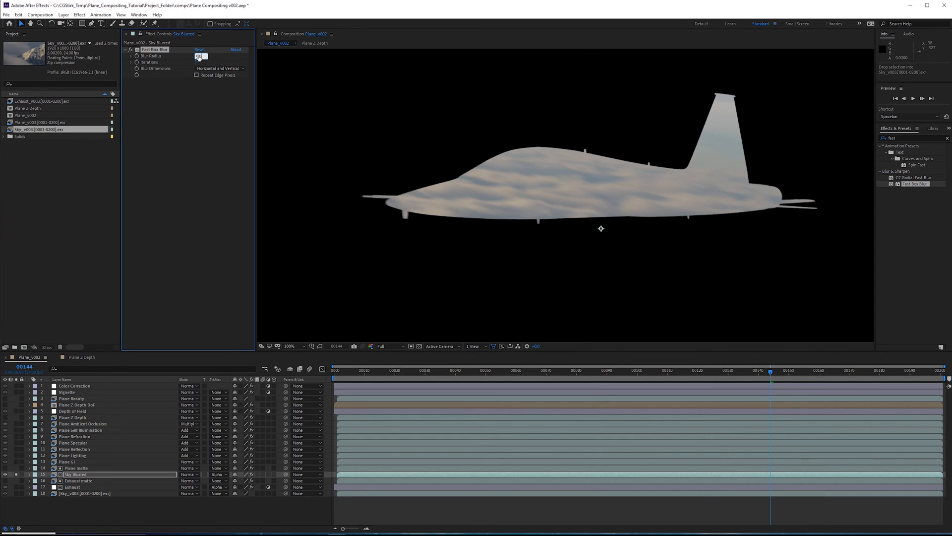
{"action": "type", "text": "50"}
{"action": "key", "text": "Return"}
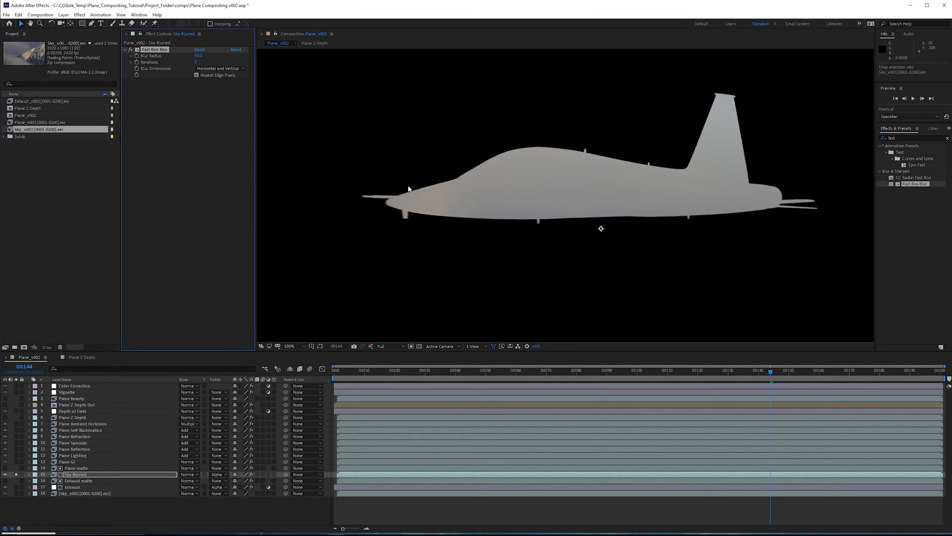
Check the blurred silhouette up to frame 98, raise Sky Blurred's Blur Radius to 100, and unsolo the layer.
{"action": "key", "text": "comma"}
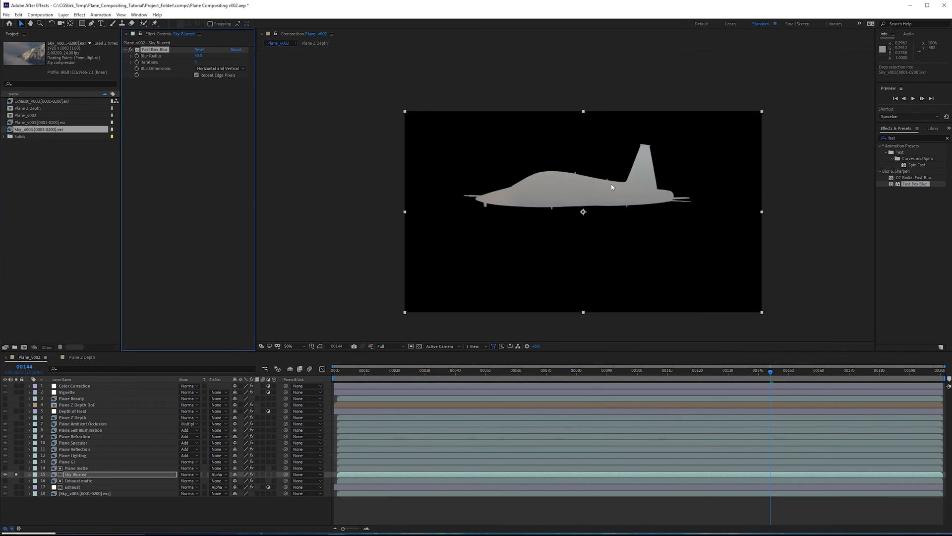
{"action": "key", "text": "period"}
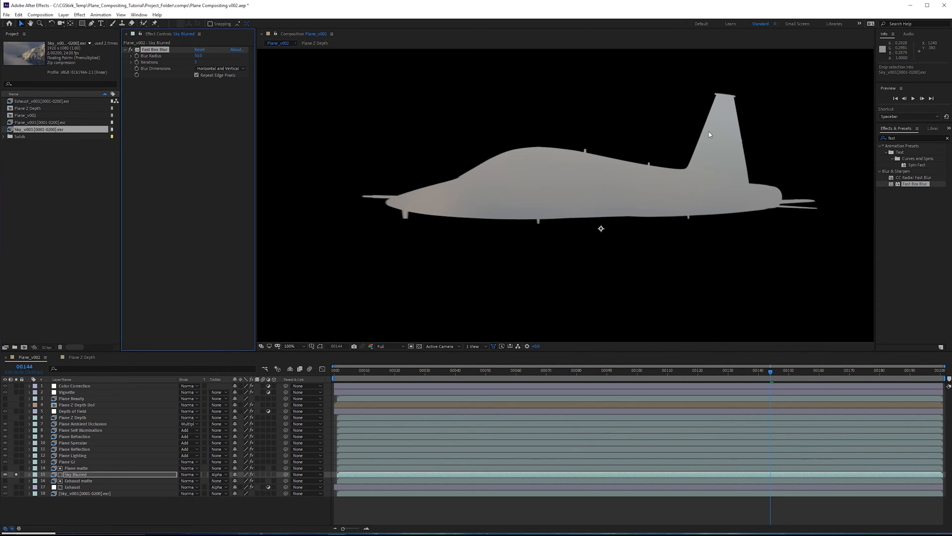
{"action": "left_click_drag", "start_coordinate": [733, 371], "coordinate": [675, 370]}
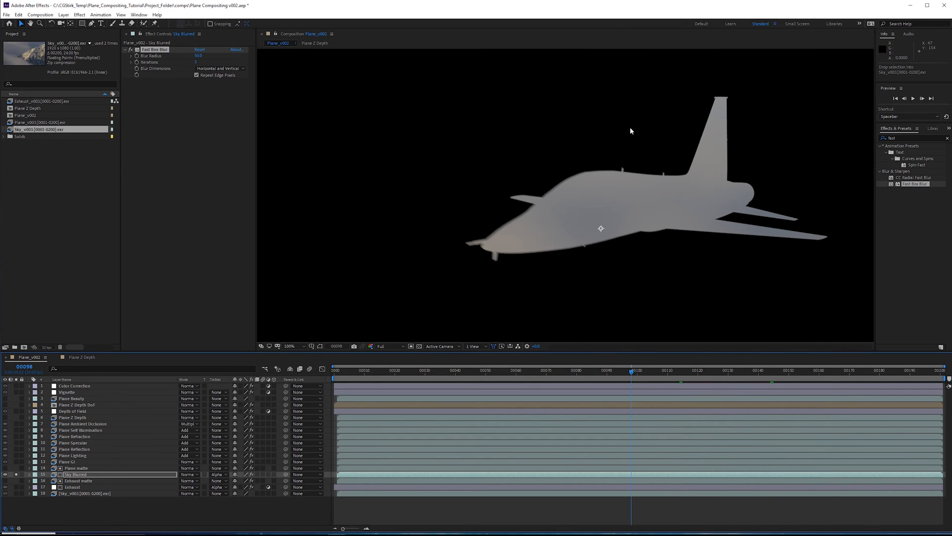
{"action": "left_click", "coordinate": [631, 371]}
{"action": "left_click", "coordinate": [198, 56]}
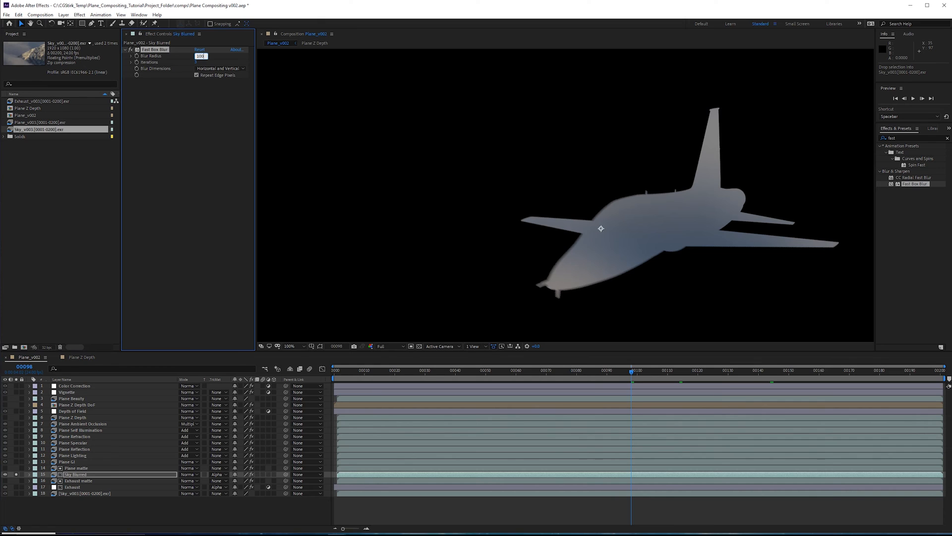
{"action": "key", "text": "Return"}
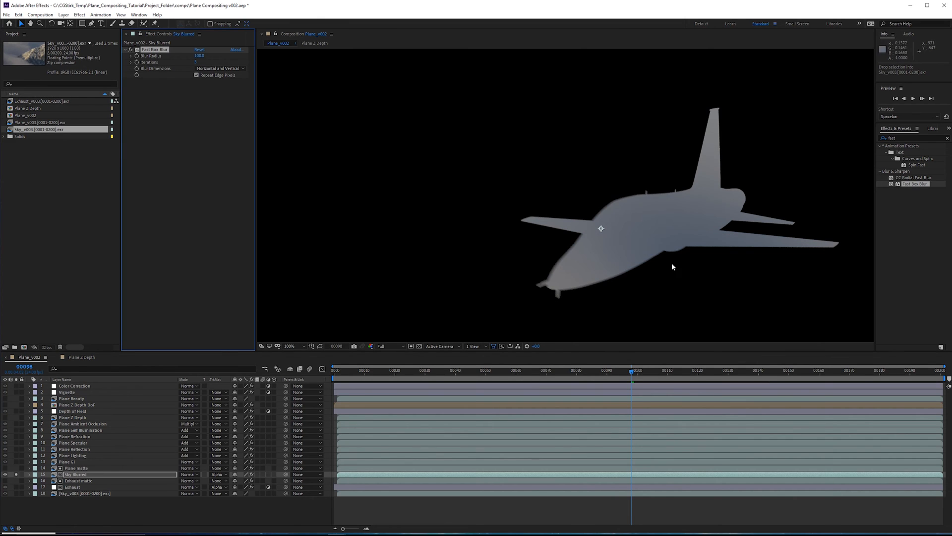
{"action": "left_click", "coordinate": [17, 475]}
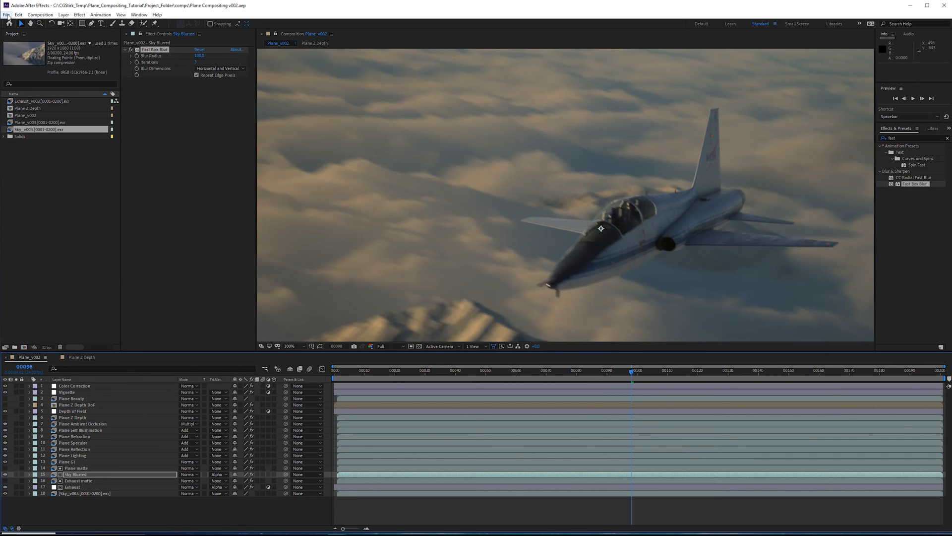
Save the project under the new name Plane Compositing v003.aep in the comps folder.
{"action": "key", "text": "ctrl+shift+s"}
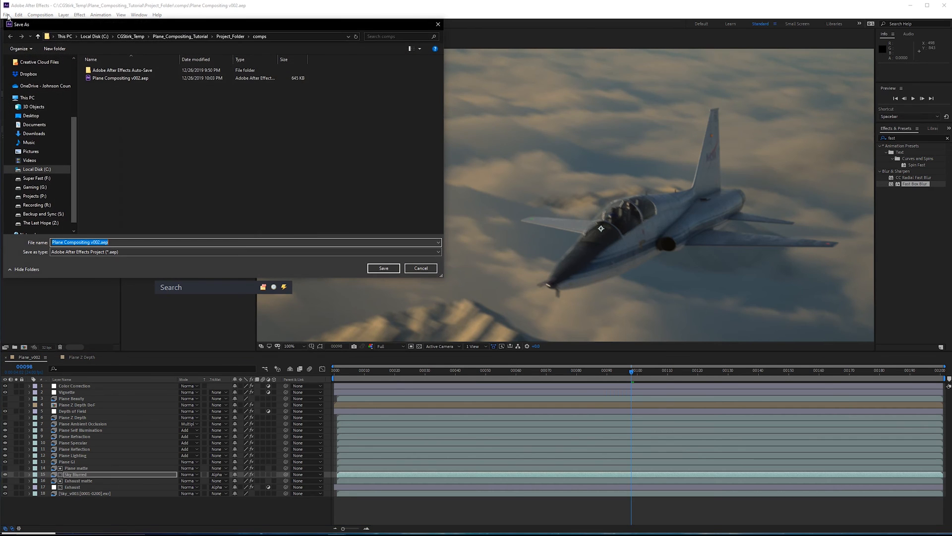
{"action": "left_click", "coordinate": [99, 242]}
{"action": "type", "text": "3"}
{"action": "key", "text": "Return"}
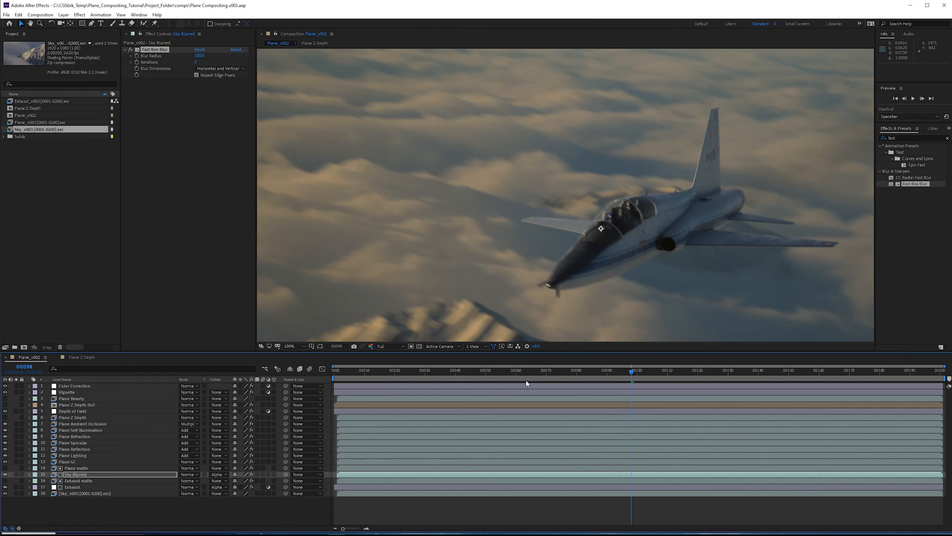
Compare the plane with Plane Z Depth's Curves effect off and on at frame 98, and examine frames 38 and 20.
{"action": "left_click", "coordinate": [86, 420]}
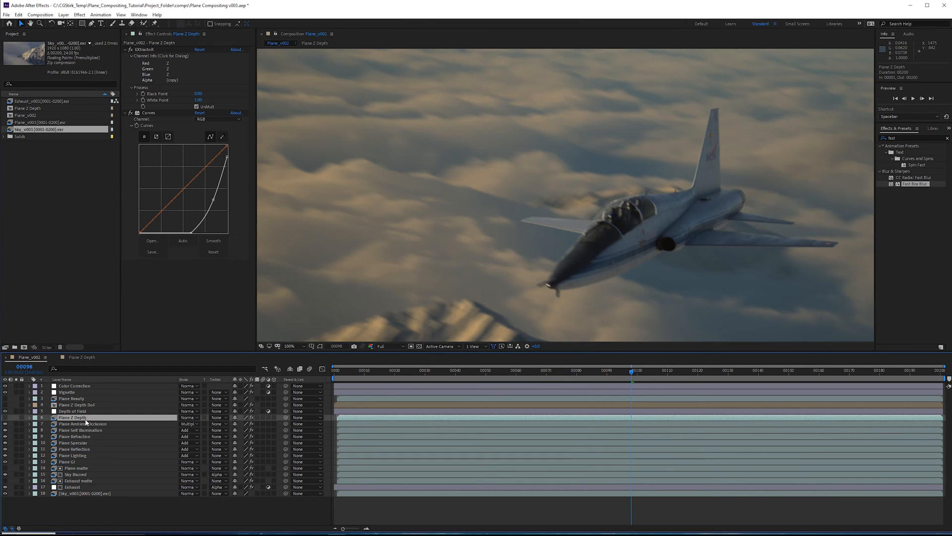
{"action": "left_click", "coordinate": [129, 112]}
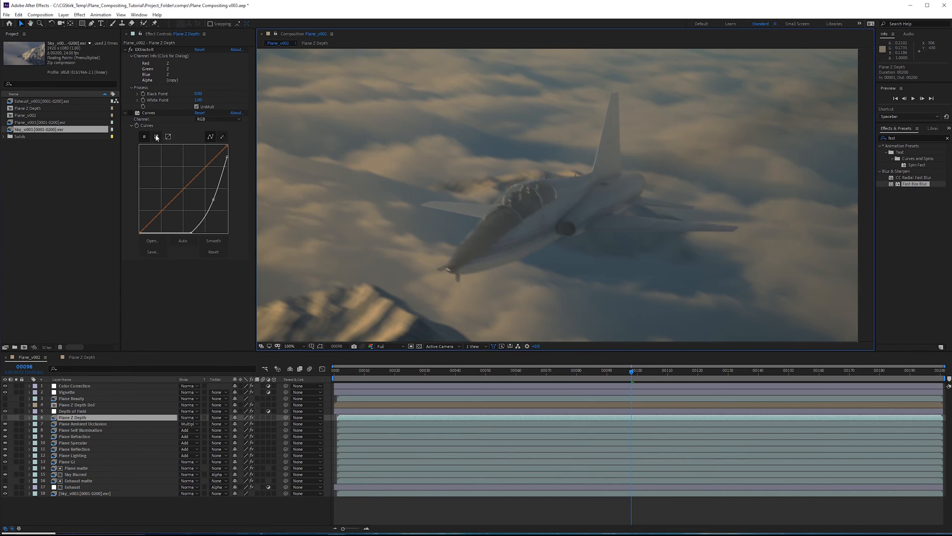
{"action": "left_click", "coordinate": [132, 113]}
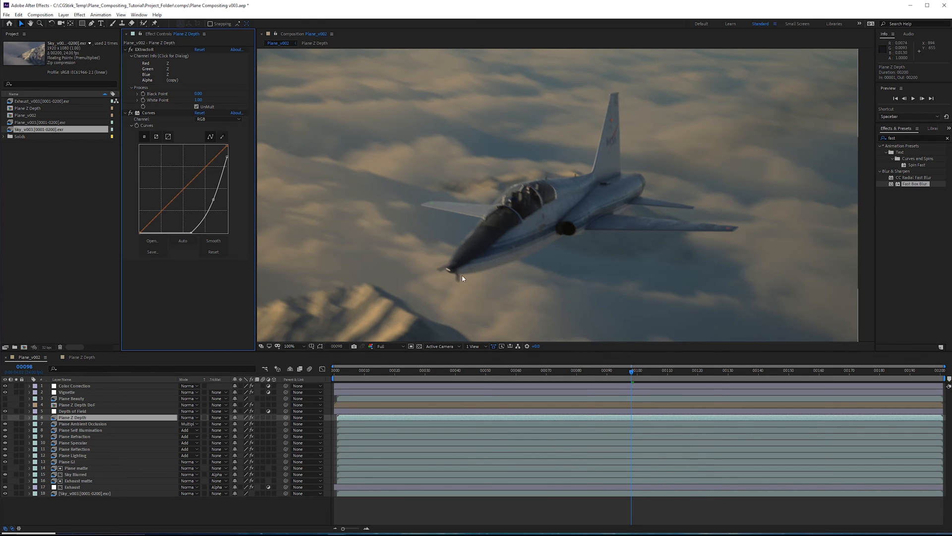
{"action": "left_click", "coordinate": [449, 373]}
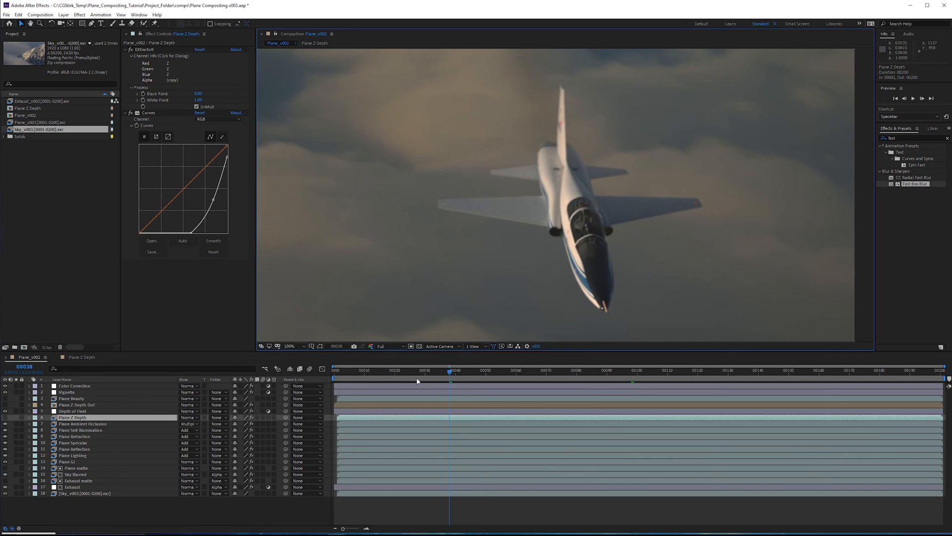
{"action": "left_click", "coordinate": [394, 373]}
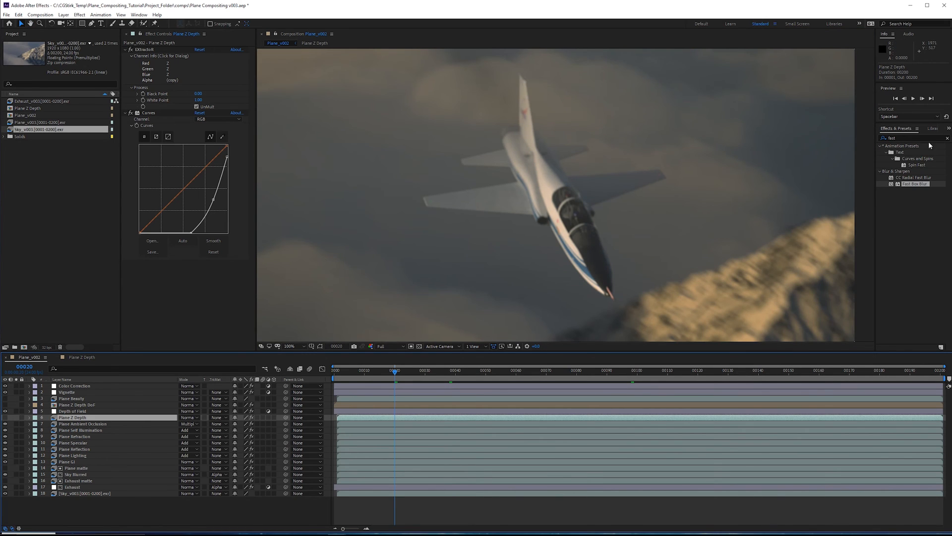
Add a second Curves effect to the Plane Z Depth layer below the existing Curves.
{"action": "left_click_drag", "start_coordinate": [930, 138], "coordinate": [816, 142]}
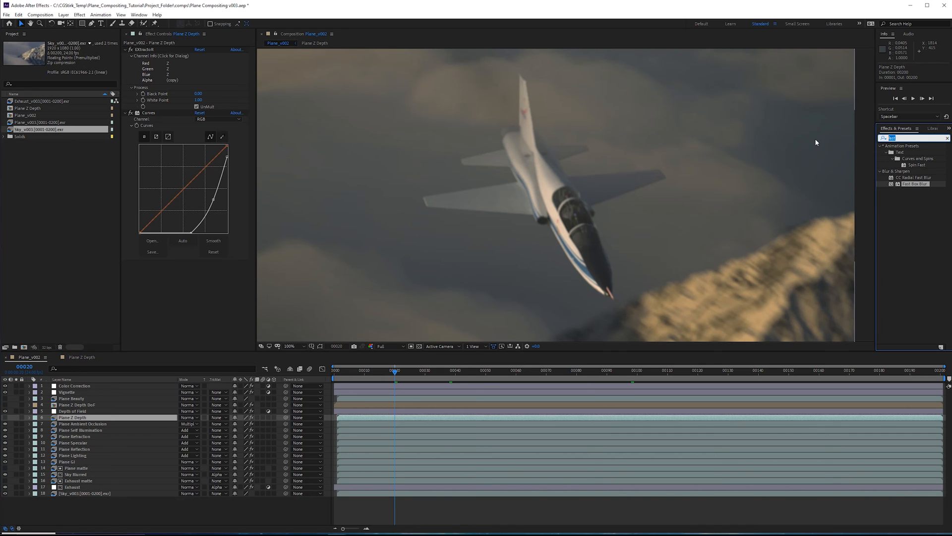
{"action": "type", "text": "curves"}
{"action": "left_click_drag", "start_coordinate": [909, 171], "coordinate": [188, 297]}
Show and solo Plane Z Depth over the transparency grid and start keyframing the second Curves effect at frame 80.
{"action": "left_click", "coordinate": [5, 417]}
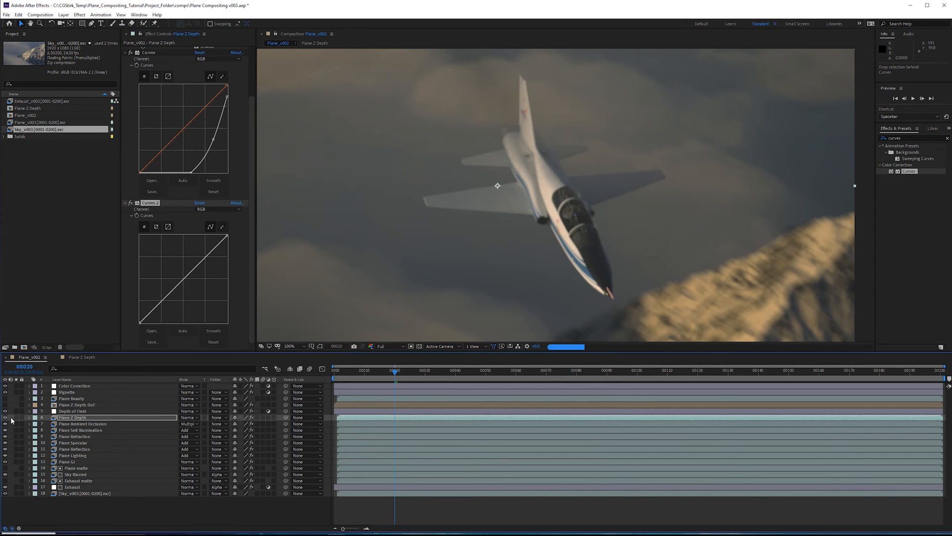
{"action": "left_click", "coordinate": [15, 417]}
{"action": "left_click", "coordinate": [577, 371]}
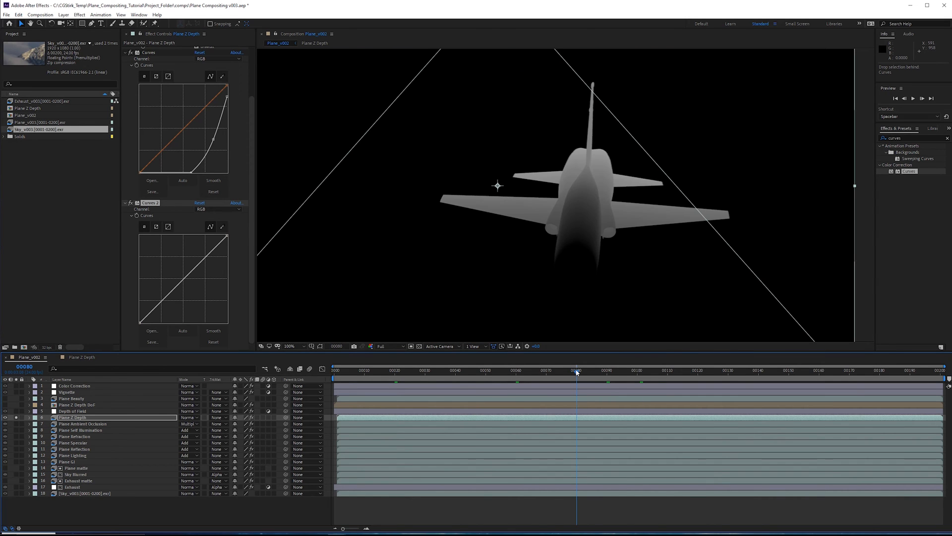
{"action": "left_click", "coordinate": [419, 346]}
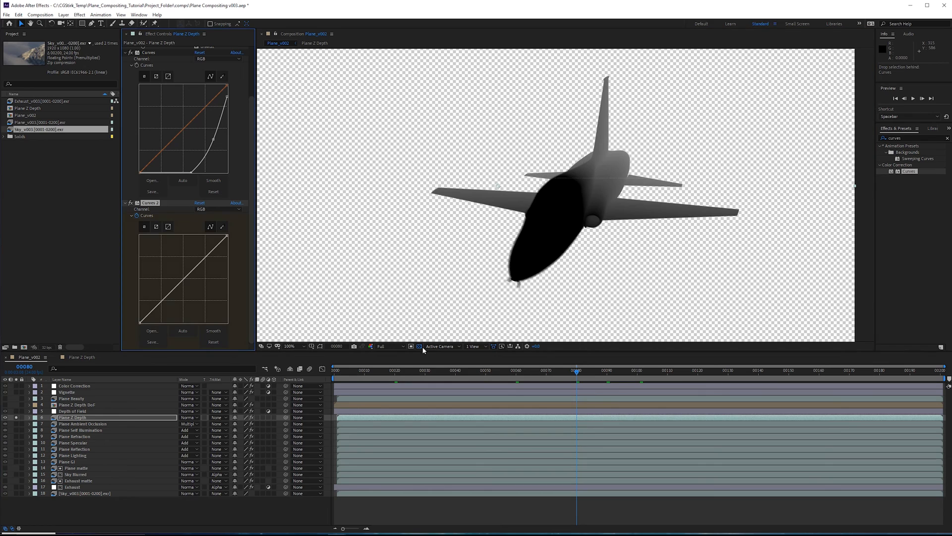
At frame 3, pull the second Curves' black point inward and its midpoint and white end down to darken the plane's depth.
{"action": "left_click_drag", "start_coordinate": [416, 370], "coordinate": [344, 370]}
{"action": "left_click_drag", "start_coordinate": [140, 323], "coordinate": [167, 331]}
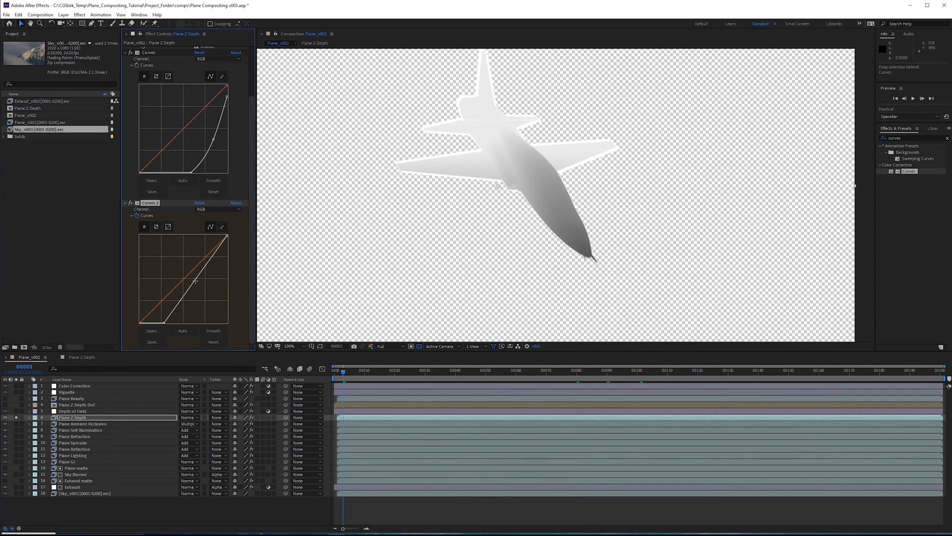
{"action": "left_click_drag", "start_coordinate": [194, 281], "coordinate": [210, 283]}
{"action": "left_click_drag", "start_coordinate": [164, 323], "coordinate": [173, 325]}
{"action": "left_click_drag", "start_coordinate": [227, 236], "coordinate": [211, 296]}
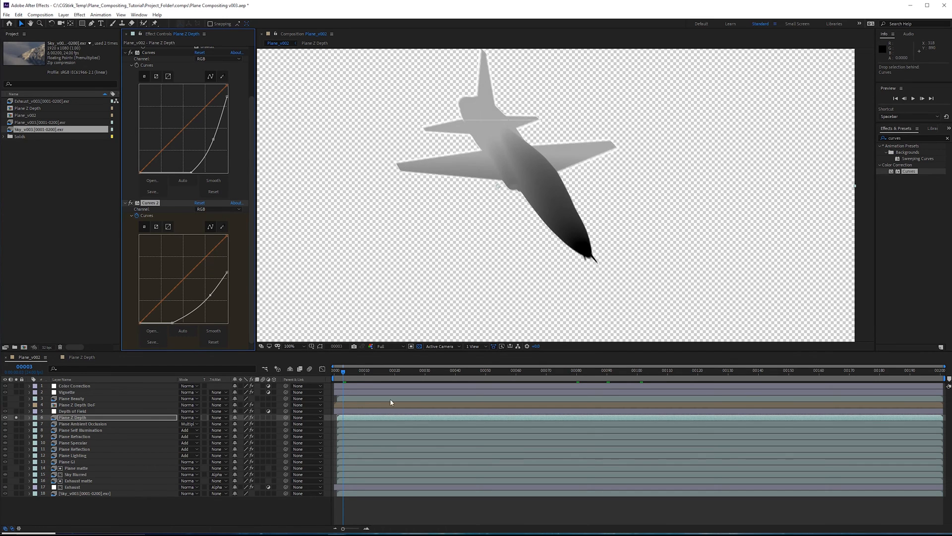
Reveal Plane Z Depth's keyframes, ease the Curves keyframe at frame 80, and check the depth transition through frame 56.
{"action": "key", "text": "u"}
{"action": "left_click", "coordinate": [356, 371]}
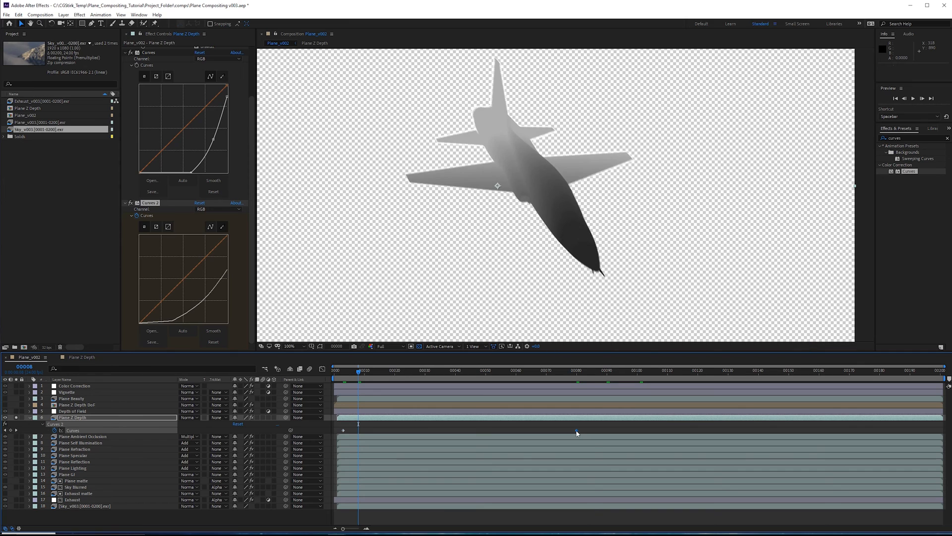
{"action": "left_click", "coordinate": [576, 431]}
{"action": "left_click_drag", "start_coordinate": [411, 371], "coordinate": [504, 371]}
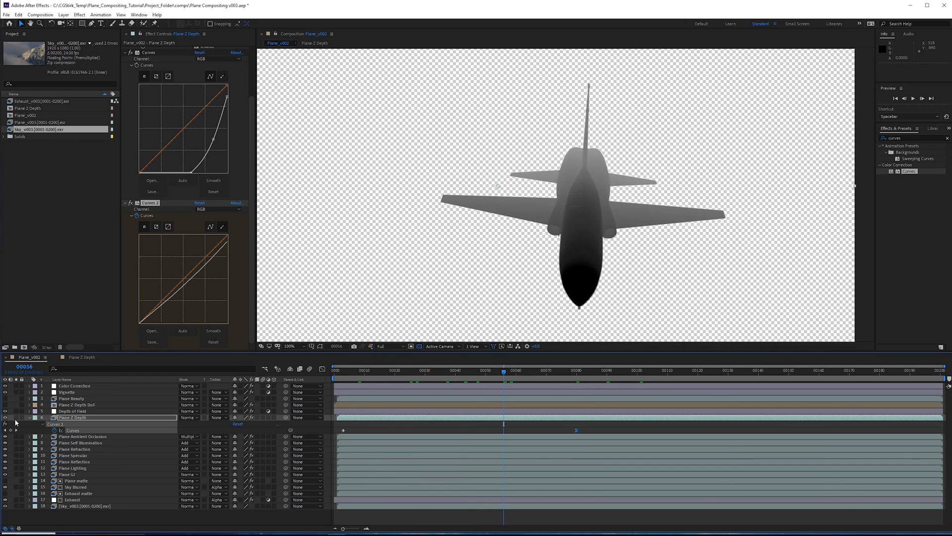
Unsolo and hide Plane Z Depth, and review the full composite at frames 3, 35 and 70.
{"action": "key", "text": "j"}
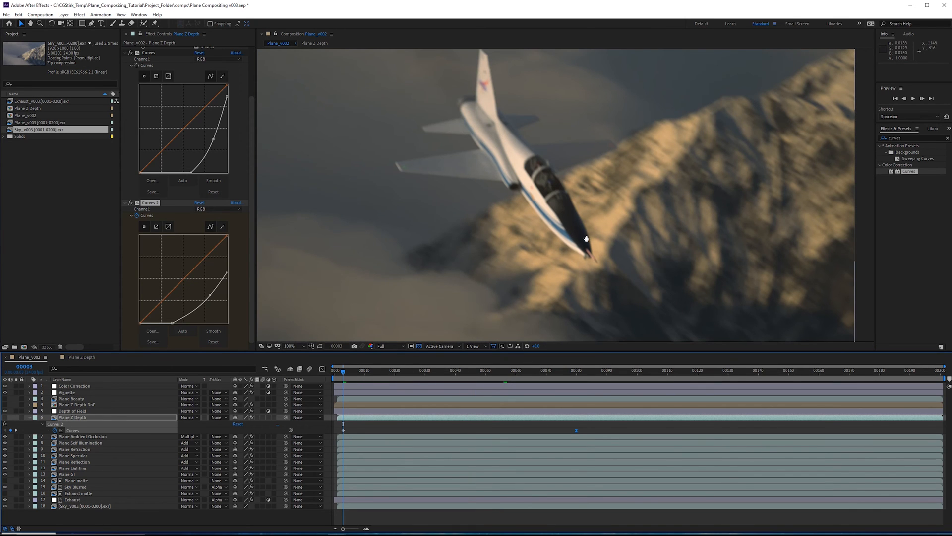
{"action": "left_click_drag", "start_coordinate": [587, 240], "coordinate": [608, 266]}
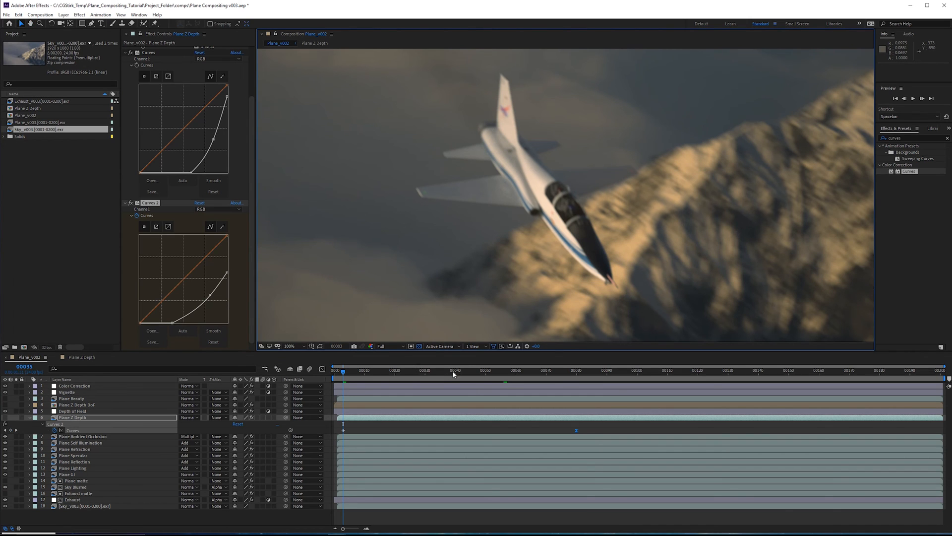
{"action": "left_click", "coordinate": [440, 371]}
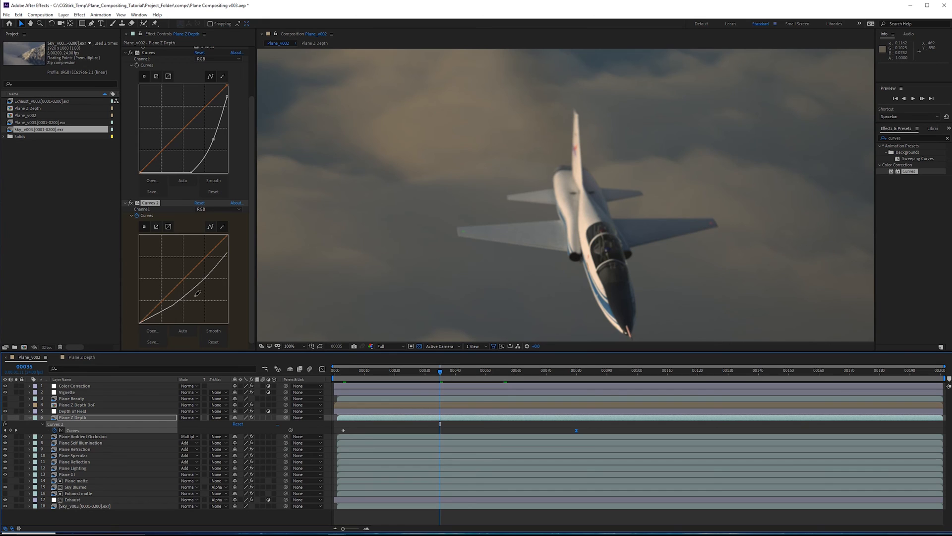
{"action": "left_click", "coordinate": [576, 370]}
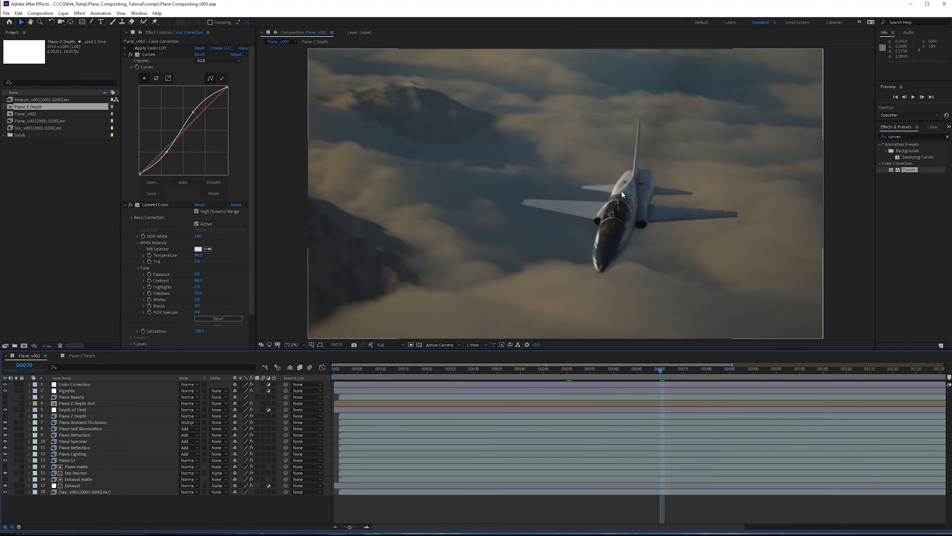
{"action": "scroll", "coordinate": [685, 188], "scroll_direction": "up", "scroll_amount": 1}
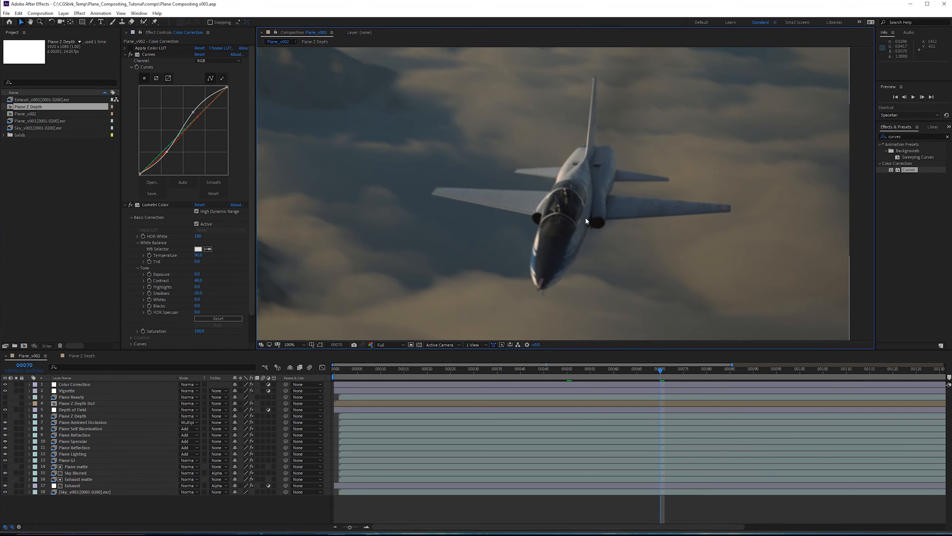
Solo Plane Self Illumination, add a Glow effect to it and set the Glow Threshold to 30%.
{"action": "left_click", "coordinate": [81, 429]}
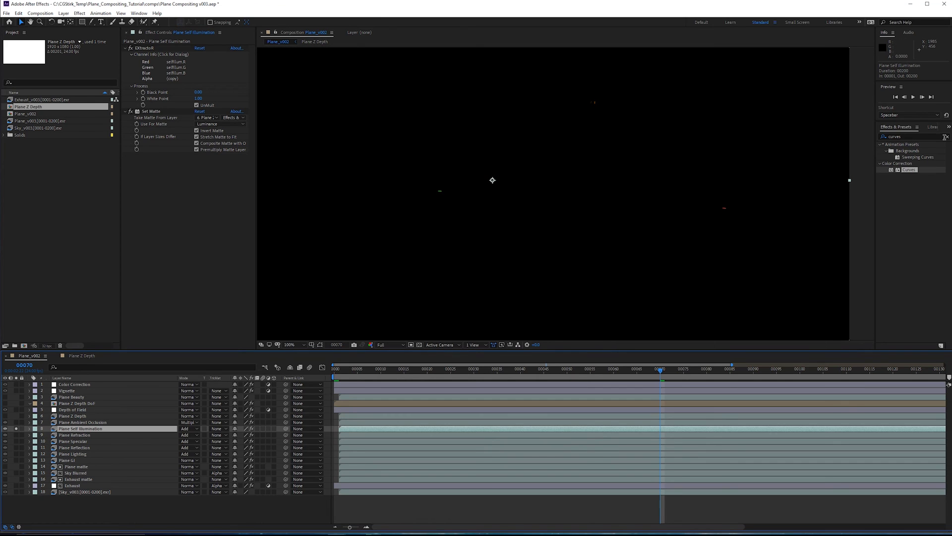
{"action": "left_click_drag", "start_coordinate": [929, 136], "coordinate": [820, 141]}
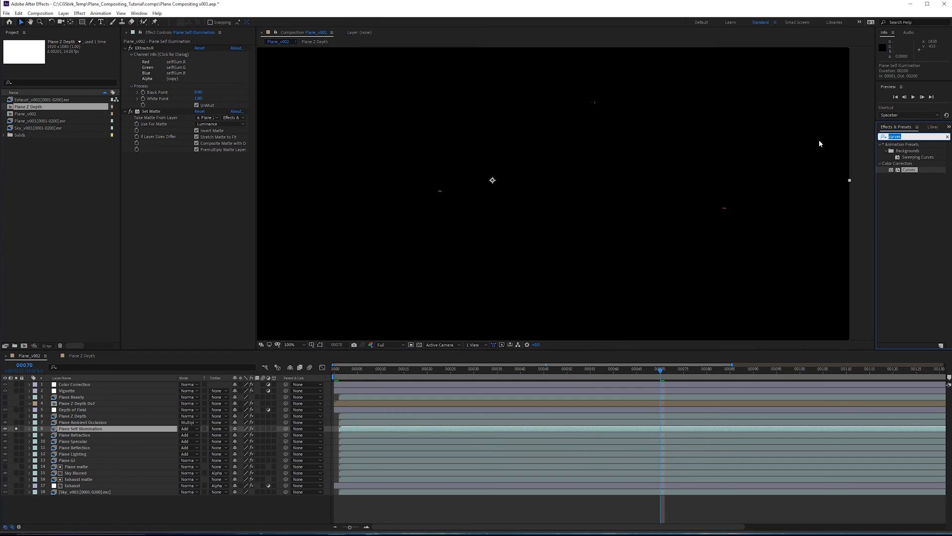
{"action": "type", "text": "glow"}
{"action": "left_click_drag", "start_coordinate": [908, 195], "coordinate": [228, 189]}
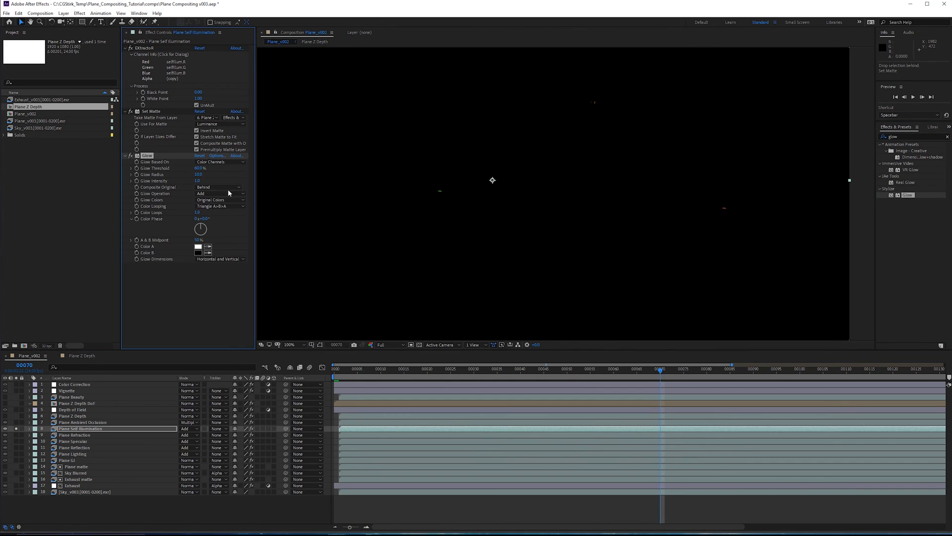
{"action": "left_click", "coordinate": [197, 168]}
{"action": "type", "text": "30"}
{"action": "key", "text": "Return"}
Reduce Plane Self Illumination's opacity to 75% and unsolo the layer.
{"action": "key", "text": "t"}
{"action": "left_click", "coordinate": [238, 435]}
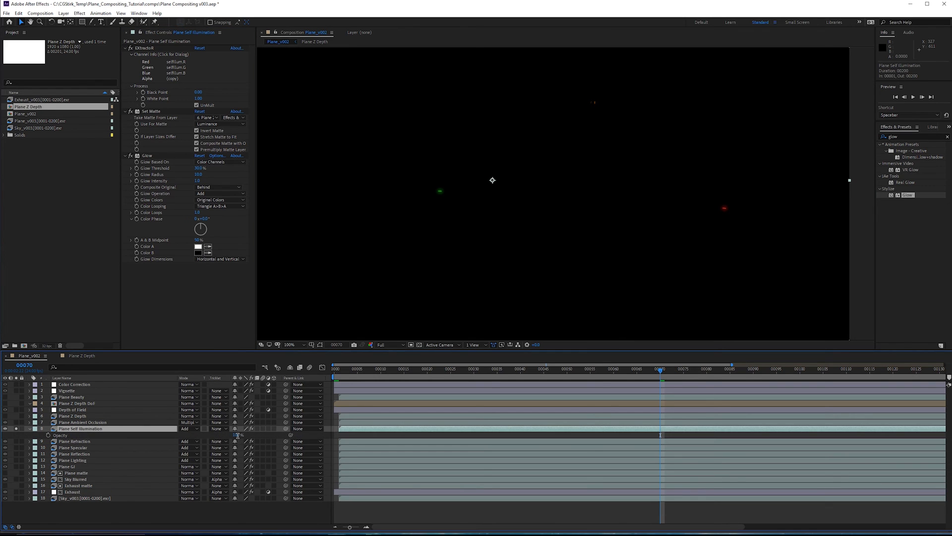
{"action": "key", "text": "Return"}
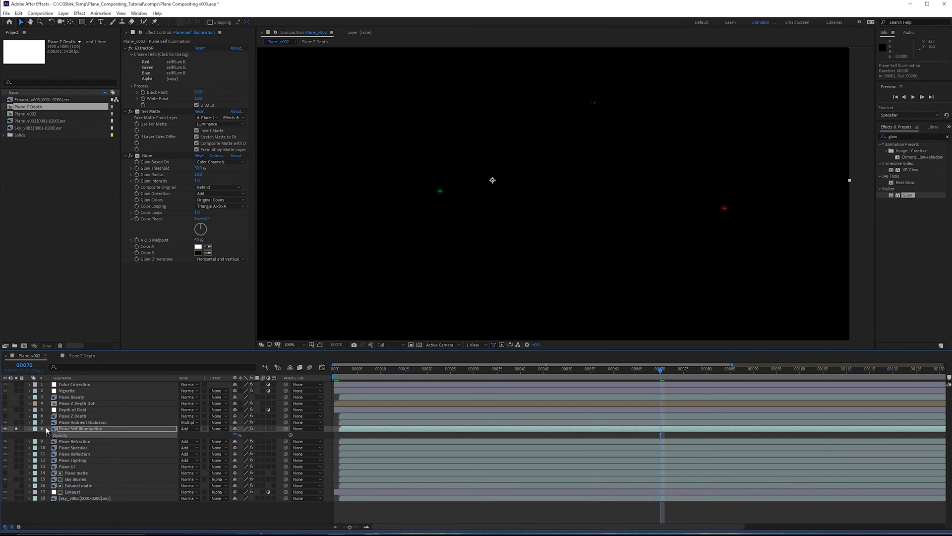
{"action": "left_click", "coordinate": [16, 429]}
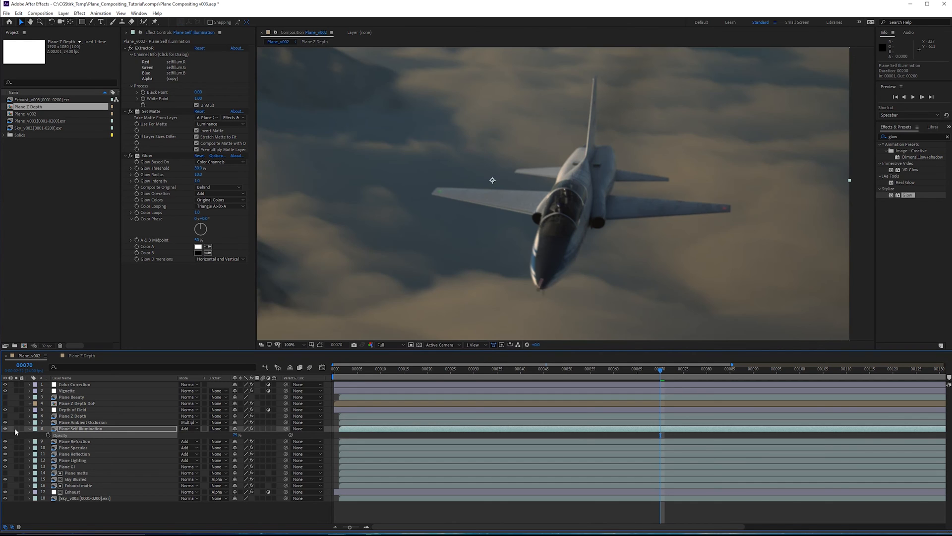
Preview the composite and check the plane's depth of field around frame 15.
{"action": "key", "text": "space"}
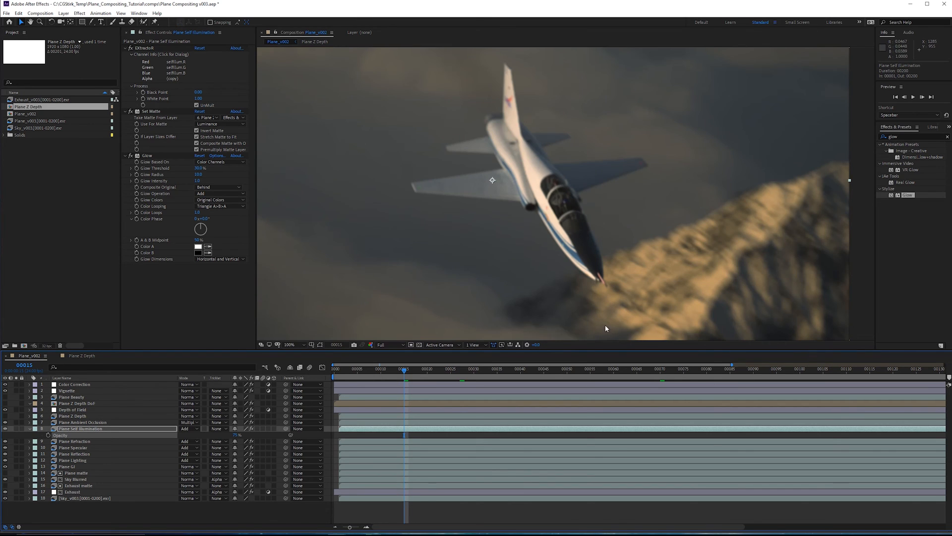
{"action": "key", "text": "period"}
{"action": "key", "text": "comma"}
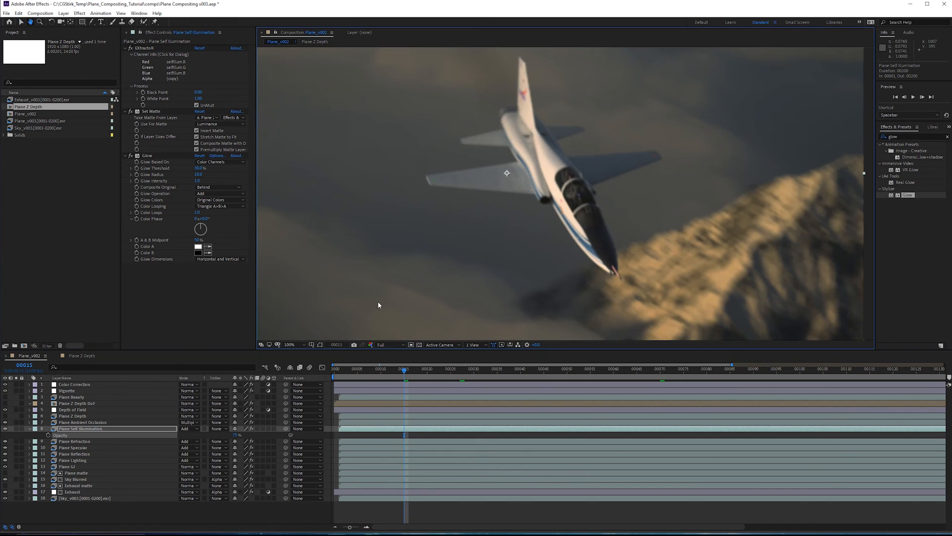
Open the Plane Z Depth DoF precomp and, at frame 0, pull the Light Grey Solid's Curves upper point inward to brighten the background depth.
{"action": "left_click", "coordinate": [83, 404]}
{"action": "double_click", "coordinate": [89, 404]}
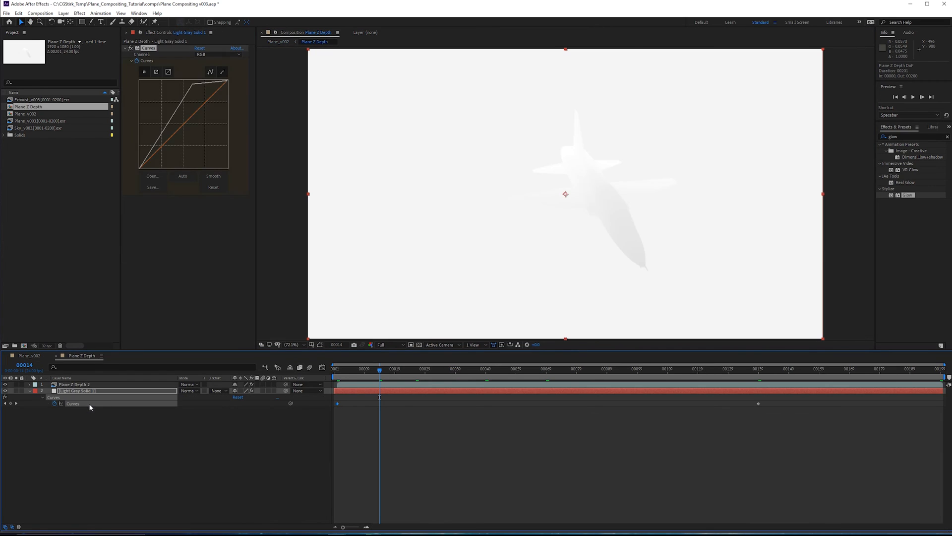
{"action": "left_click_drag", "start_coordinate": [372, 373], "coordinate": [337, 373]}
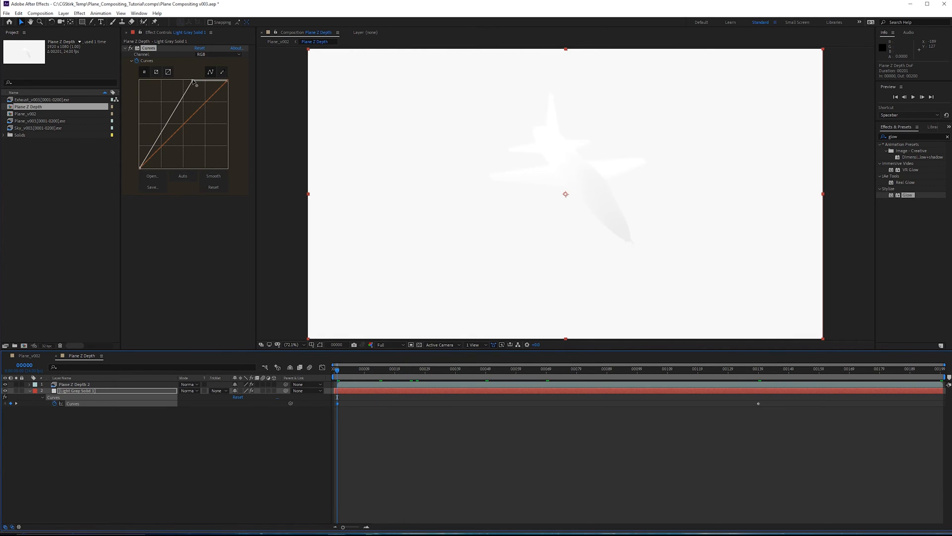
{"action": "left_click_drag", "start_coordinate": [193, 82], "coordinate": [186, 81]}
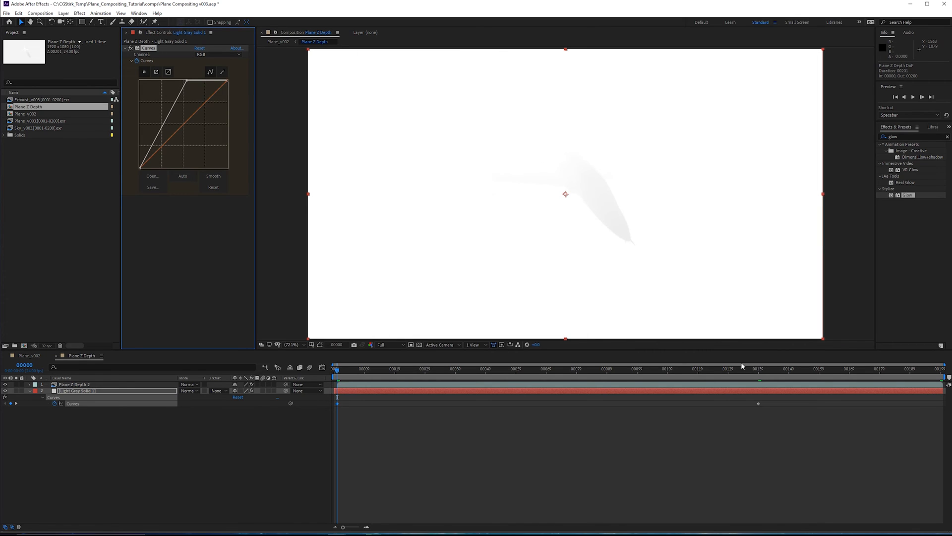
Pull the Light Grey Solid's Curves white point slightly inward at frame 139 and further inward at frame 199.
{"action": "left_click", "coordinate": [758, 368]}
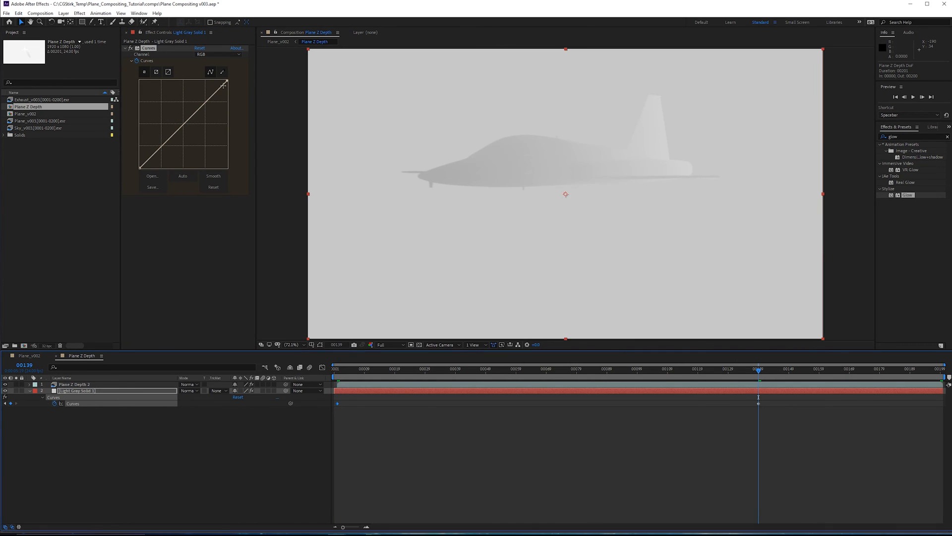
{"action": "left_click_drag", "start_coordinate": [227, 81], "coordinate": [218, 80]}
{"action": "left_click_drag", "start_coordinate": [935, 370], "coordinate": [941, 370]}
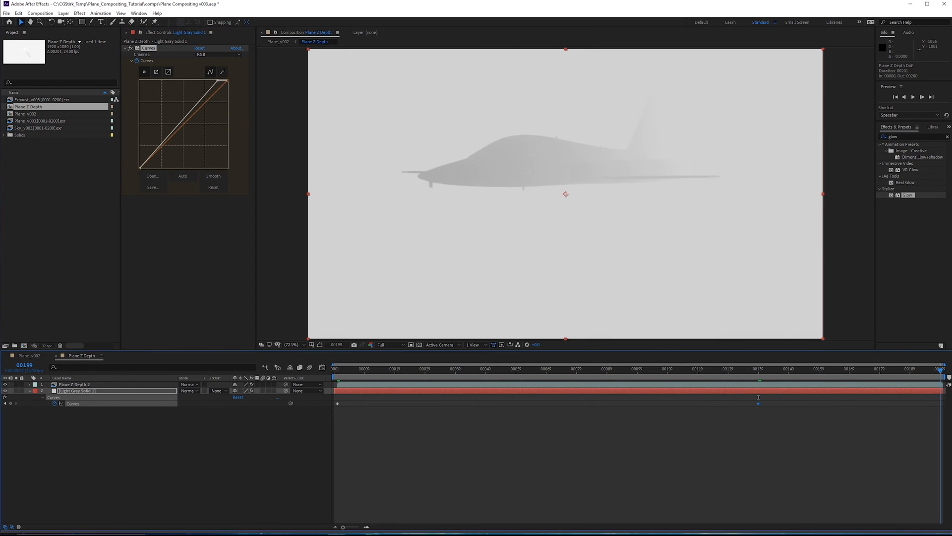
{"action": "left_click_drag", "start_coordinate": [218, 80], "coordinate": [211, 80]}
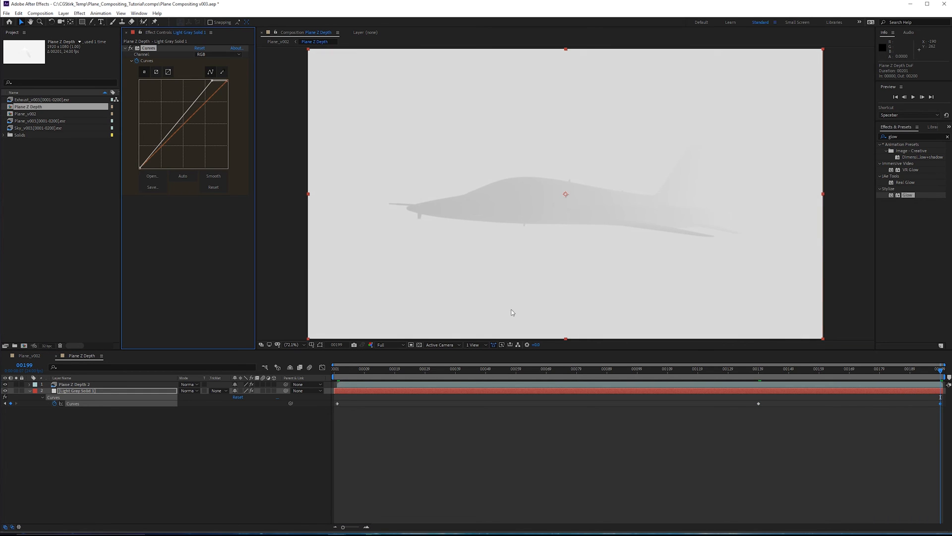
Return to Plane_v002, add a second Curves effect to Plane Z Depth DoF, start keyframing it at frame 70 and show the layer.
{"action": "left_click", "coordinate": [28, 355]}
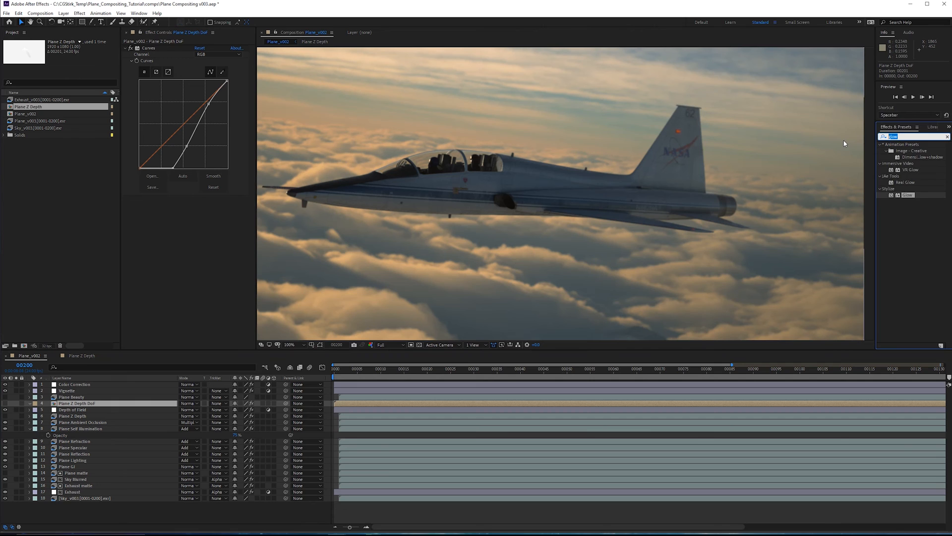
{"action": "type", "text": "curves"}
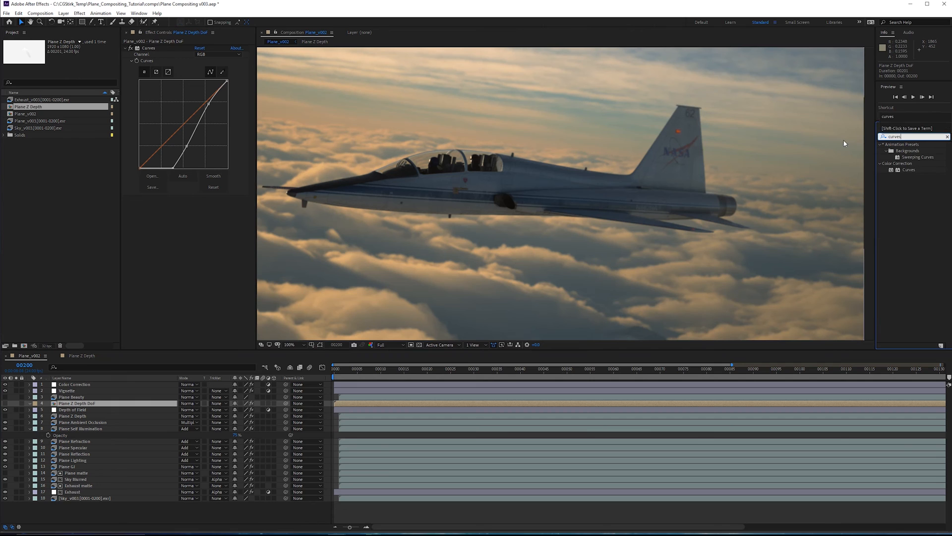
{"action": "left_click_drag", "start_coordinate": [909, 170], "coordinate": [186, 228]}
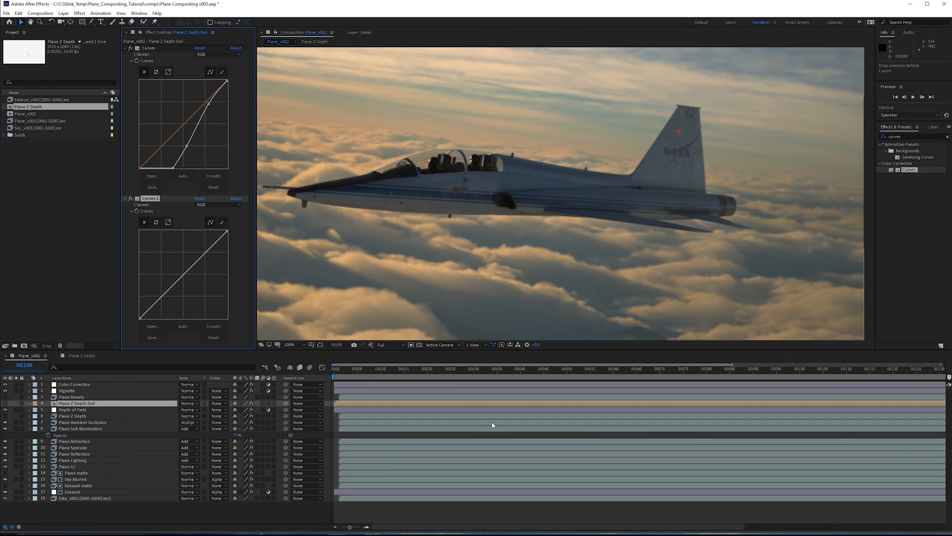
{"action": "left_click", "coordinate": [660, 372]}
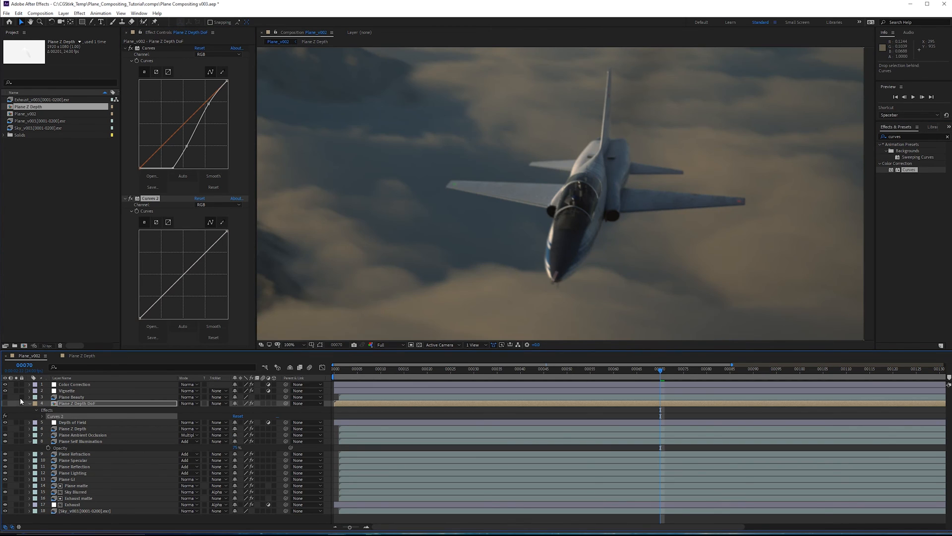
{"action": "left_click", "coordinate": [5, 403]}
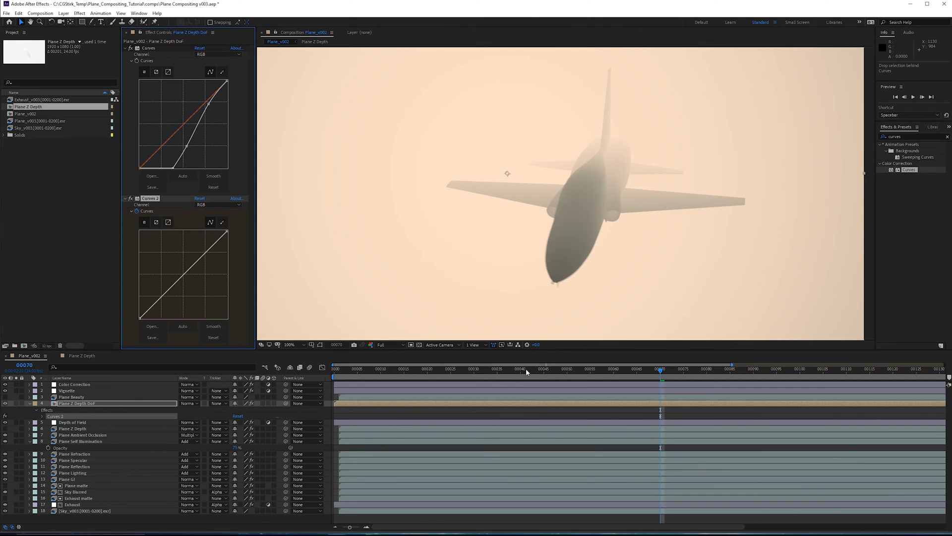
At frame 1, move the second Curves' black point far inward and bend the curve down to darken the plane's nose and fuselage.
{"action": "key", "text": "Home"}
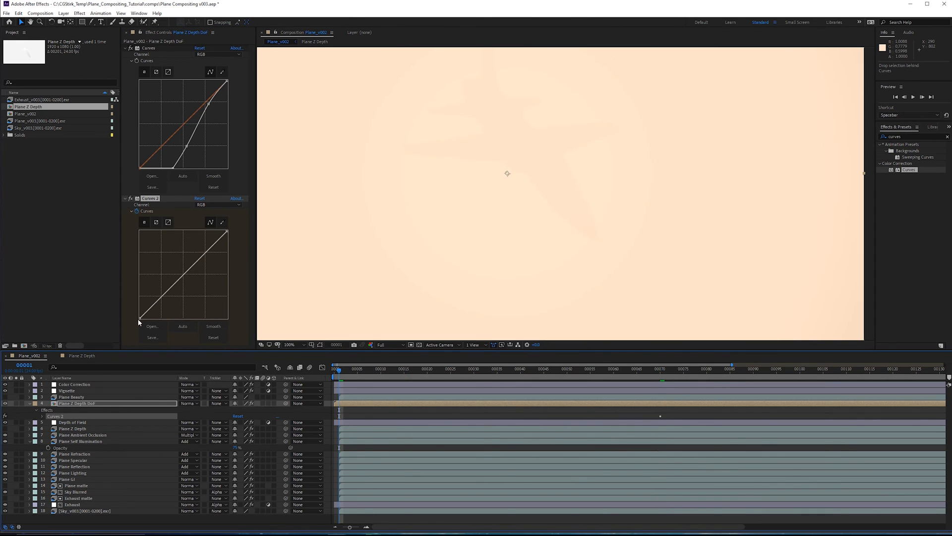
{"action": "left_click_drag", "start_coordinate": [141, 317], "coordinate": [203, 318]}
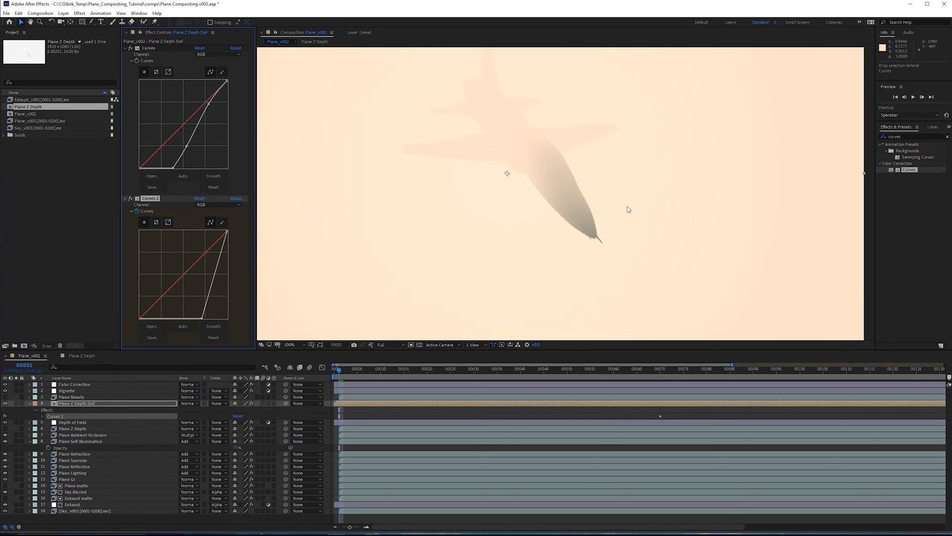
{"action": "left_click_drag", "start_coordinate": [208, 298], "coordinate": [214, 298]}
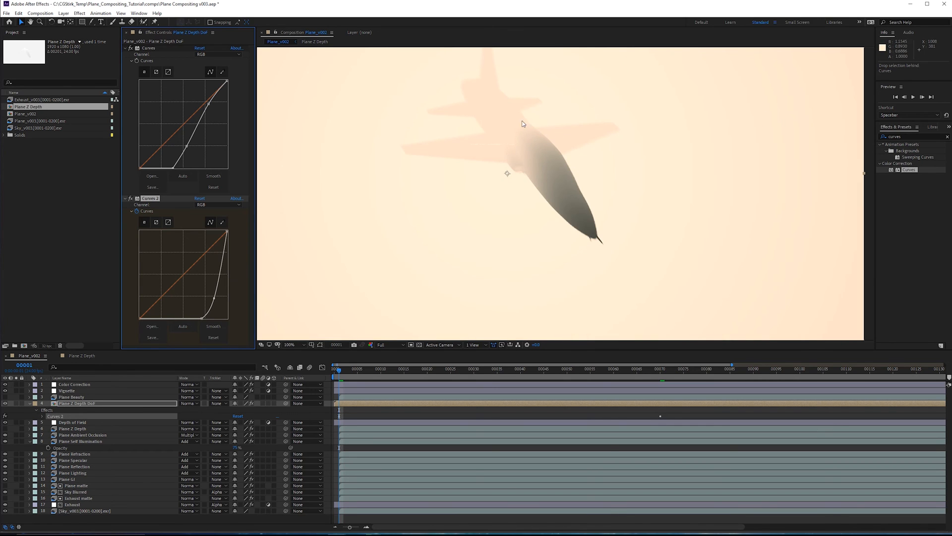
{"action": "left_click_drag", "start_coordinate": [221, 268], "coordinate": [217, 301]}
Hide Plane Z Depth DoF and inspect the blur along the plane's nose, cockpit and wings at frame 1.
{"action": "left_click", "coordinate": [5, 404]}
{"action": "scroll", "coordinate": [498, 232], "scroll_direction": "up", "scroll_amount": 1}
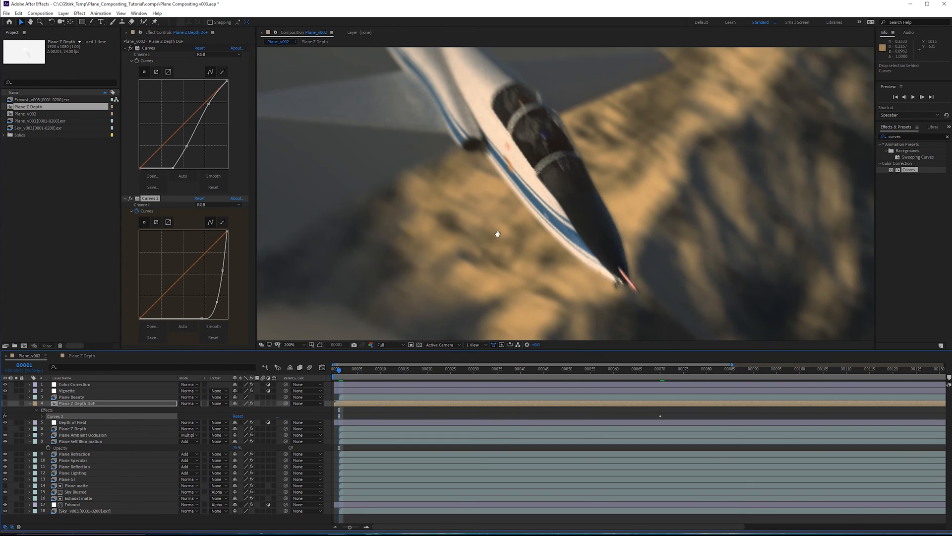
{"action": "left_click_drag", "start_coordinate": [497, 232], "coordinate": [567, 283]}
{"action": "left_click", "coordinate": [471, 215]}
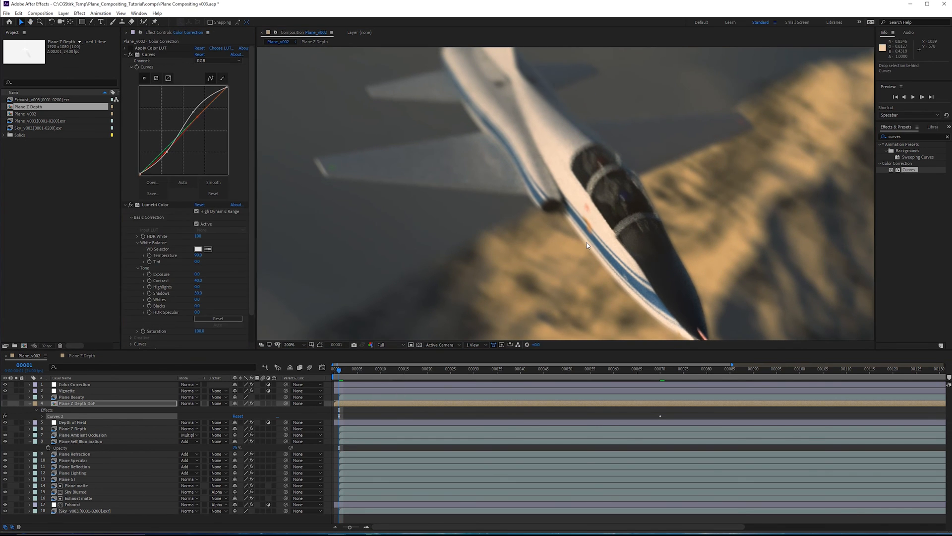
{"action": "left_click_drag", "start_coordinate": [574, 175], "coordinate": [509, 117]}
{"action": "scroll", "coordinate": [509, 118], "scroll_direction": "down", "scroll_amount": 2}
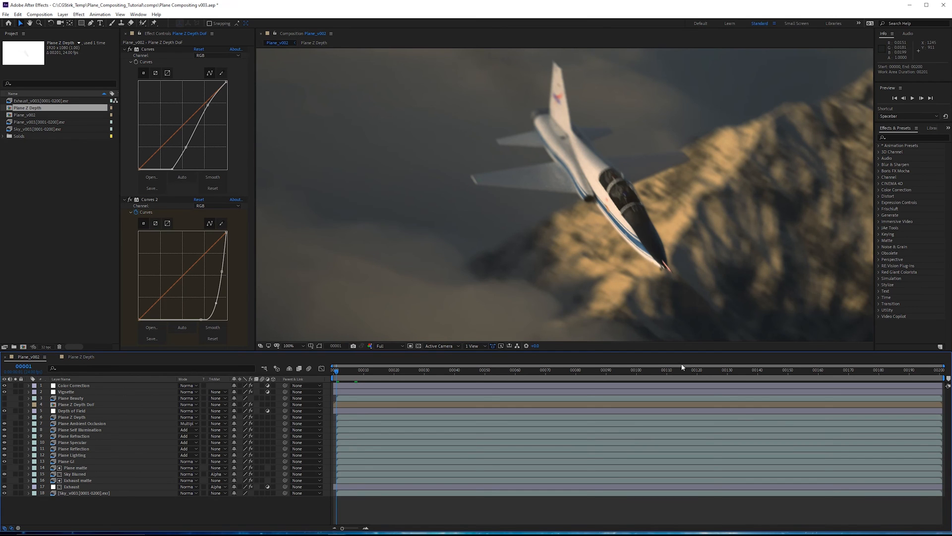
At frame 70, add Curves to the Sky_v003 layer and raise the curve at its shadows and highlights to brighten the sky.
{"action": "left_click", "coordinate": [709, 372]}
{"action": "left_click", "coordinate": [108, 493]}
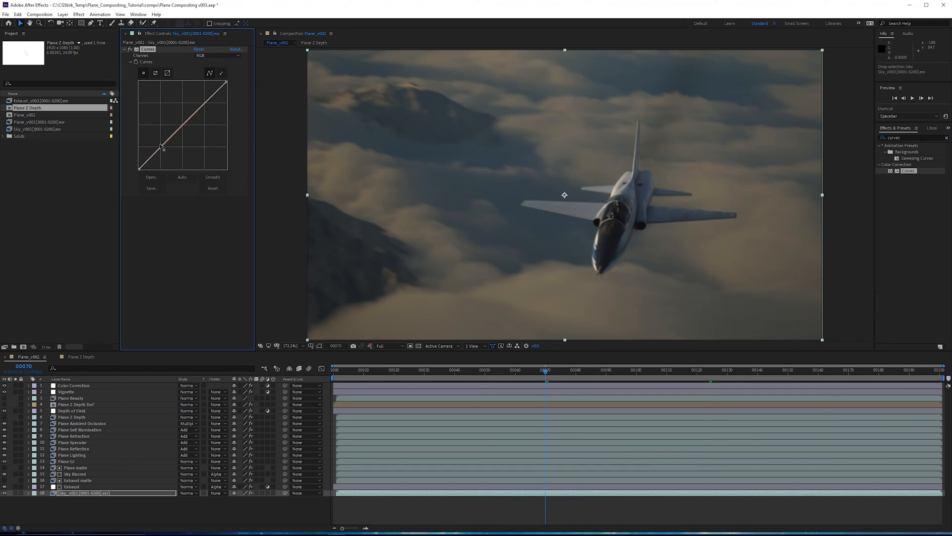
{"action": "left_click_drag", "start_coordinate": [160, 148], "coordinate": [157, 143]}
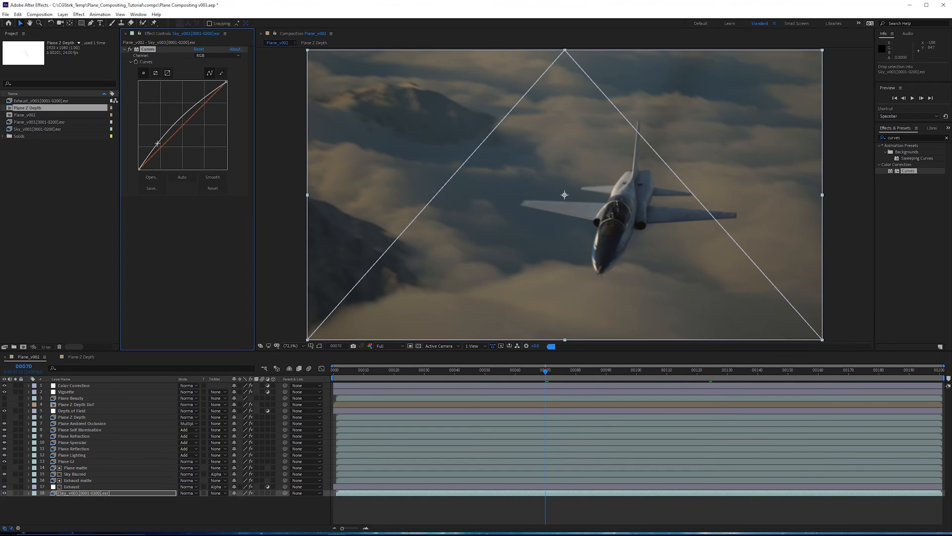
{"action": "left_click", "coordinate": [200, 101]}
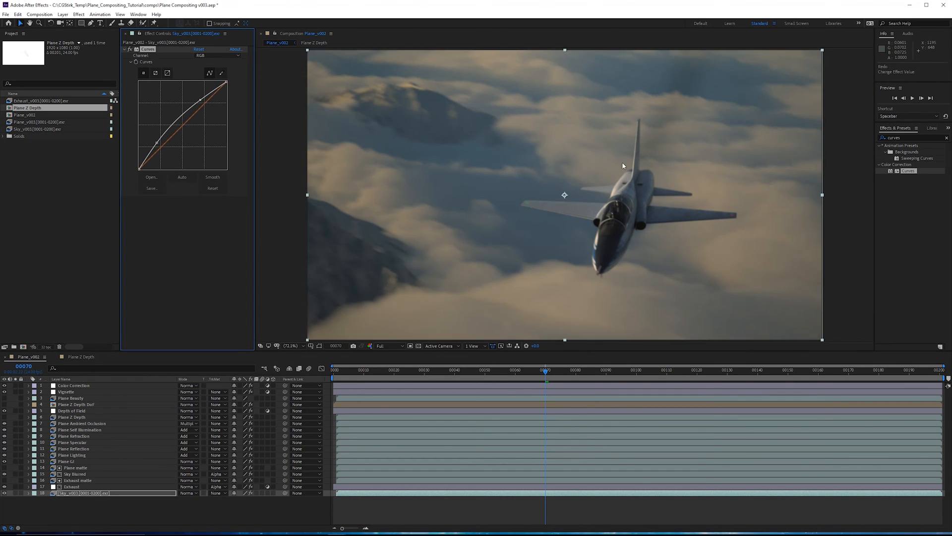
Deselect the sky layer and review the plane against the brightened sky at frame 30.
{"action": "key", "text": "F2"}
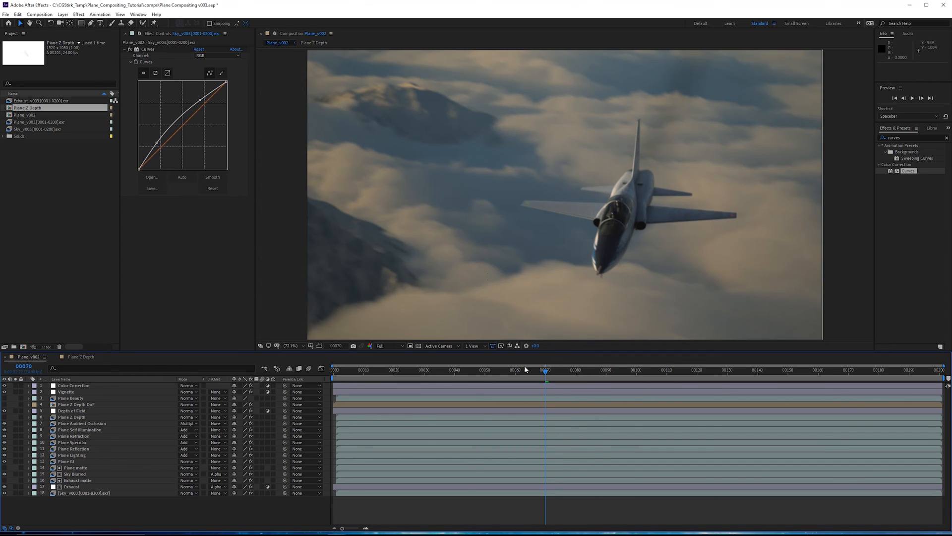
{"action": "left_click", "coordinate": [424, 370]}
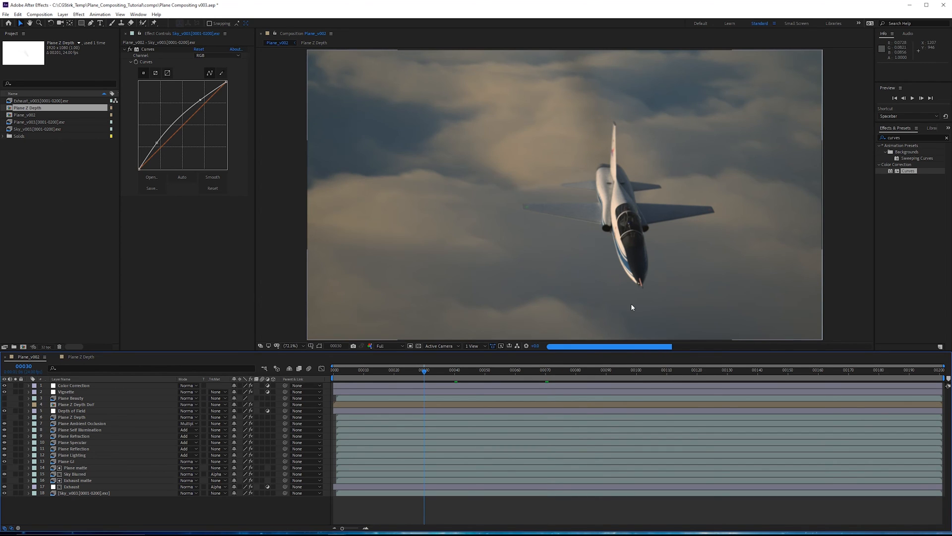
{"action": "scroll", "coordinate": [659, 278], "scroll_direction": "up", "scroll_amount": 1}
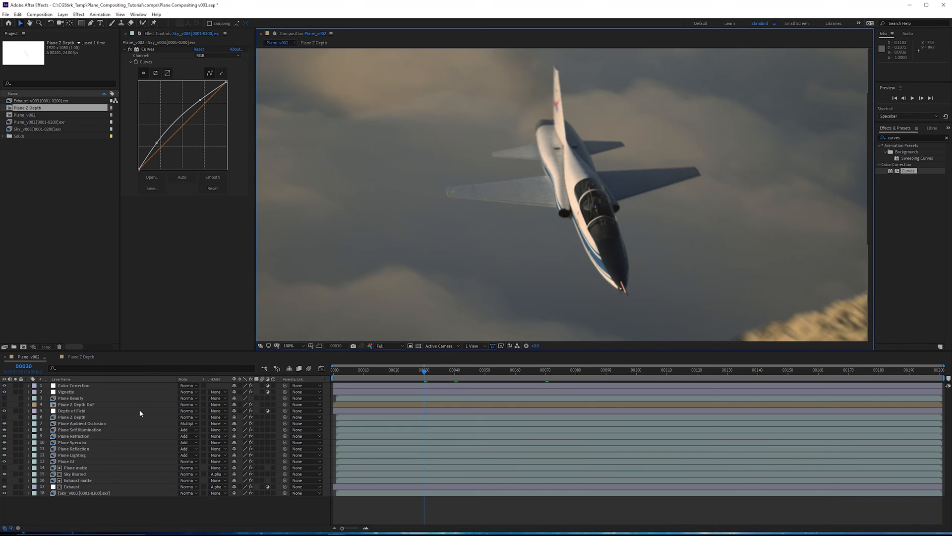
Duplicate the Plane Beauty layer, rename the copy Plane Bloom, and make it visible and soloed.
{"action": "left_click", "coordinate": [79, 399]}
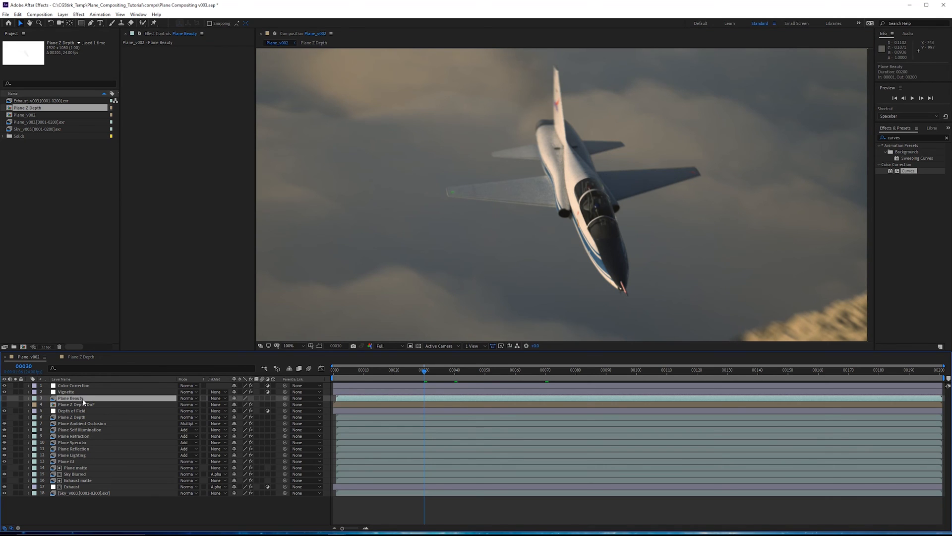
{"action": "key", "text": "ctrl+d"}
{"action": "key", "text": "Return"}
{"action": "type", "text": "Plane Bloom"}
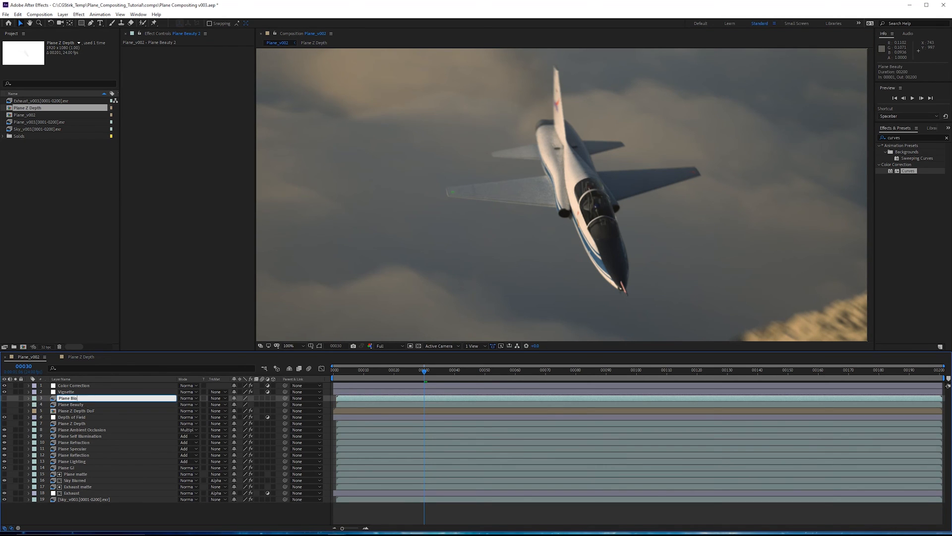
{"action": "key", "text": "Return"}
{"action": "left_click", "coordinate": [5, 398]}
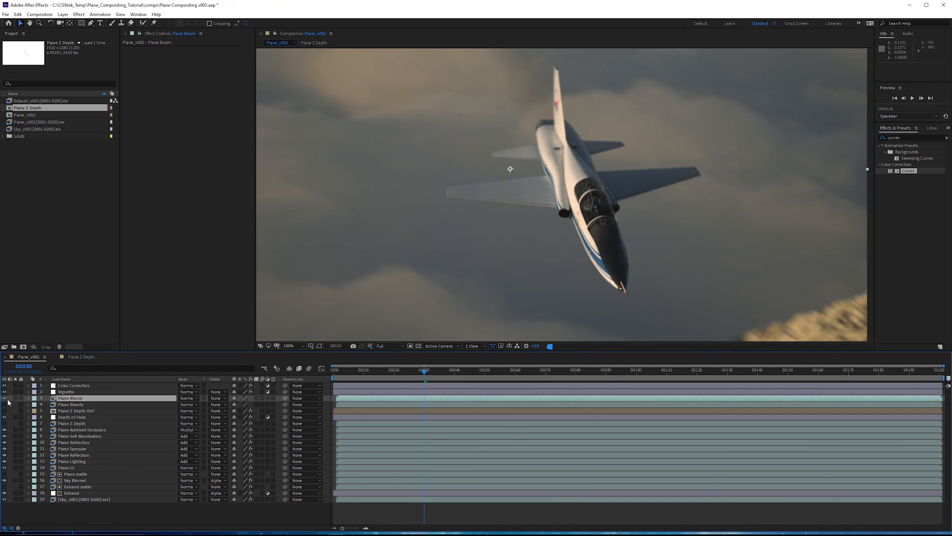
{"action": "left_click", "coordinate": [16, 398]}
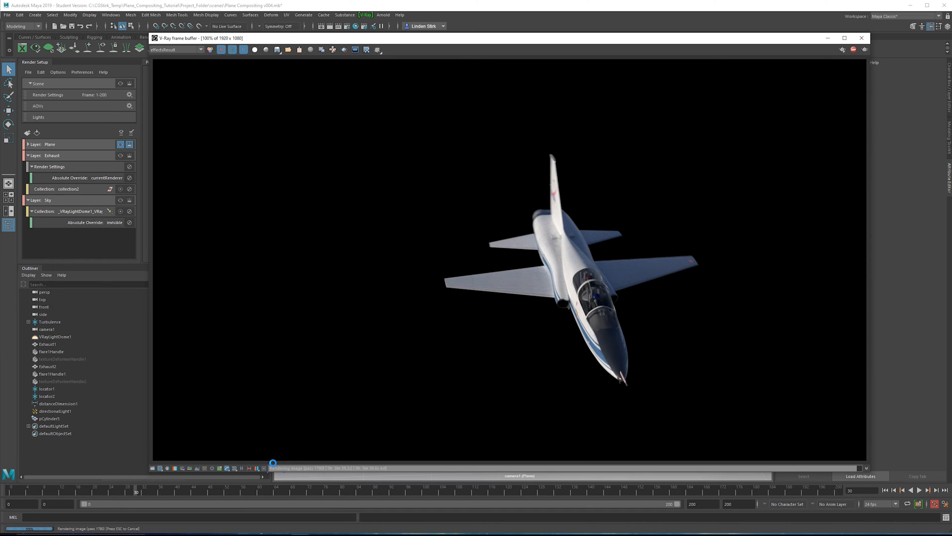
In Maya's V-Ray frame buffer, open the lens effects settings, enable Bloom/Glare and examine the glowing tail and fuselage.
{"action": "left_click", "coordinate": [263, 468]}
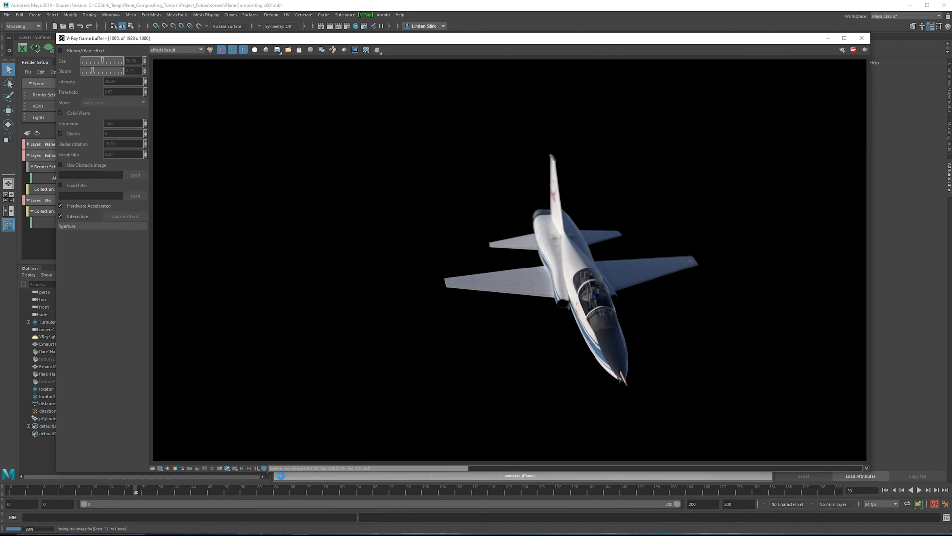
{"action": "left_click", "coordinate": [61, 50]}
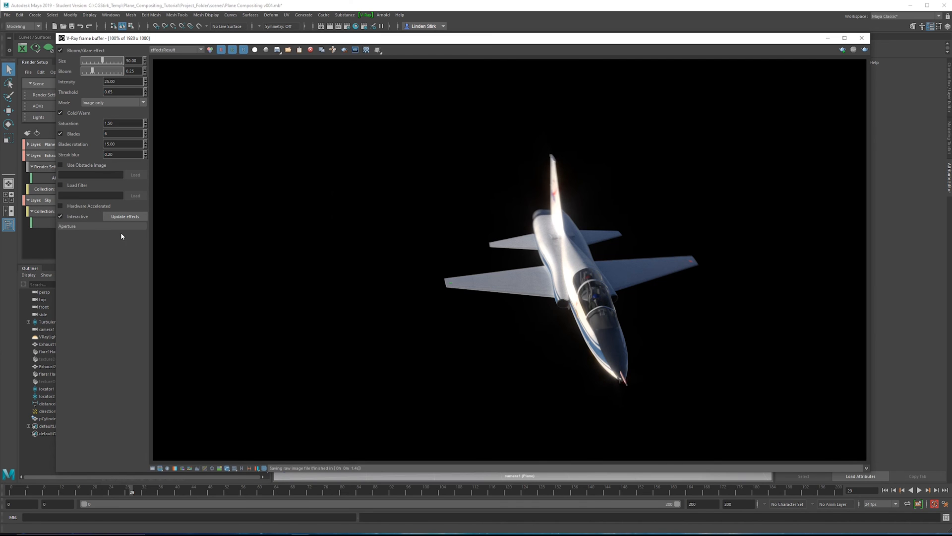
{"action": "scroll", "coordinate": [557, 181], "scroll_direction": "up", "scroll_amount": 1}
{"action": "left_click_drag", "start_coordinate": [556, 200], "coordinate": [475, 122]}
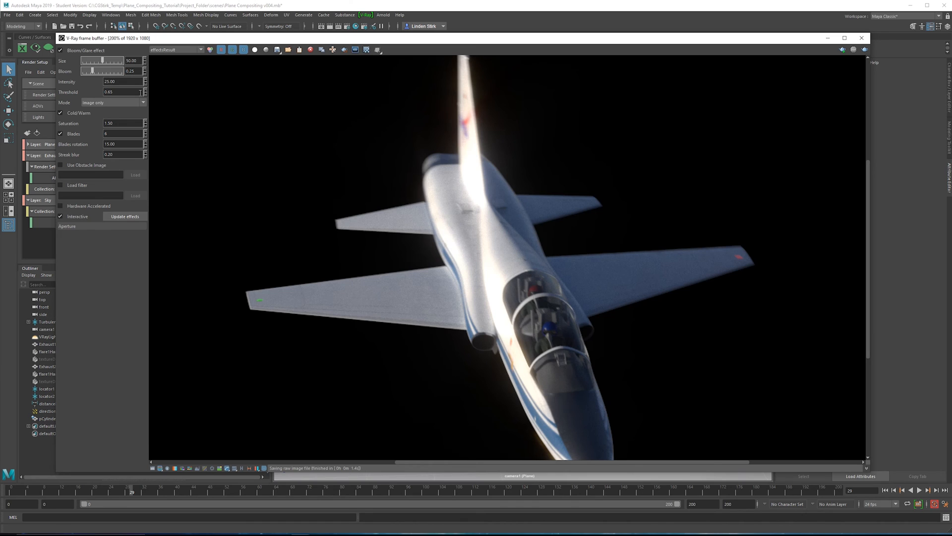
Set the bloom mode to Render element only and display the Glare element to examine the isolated highlights.
{"action": "left_click", "coordinate": [128, 103]}
{"action": "left_click", "coordinate": [96, 119]}
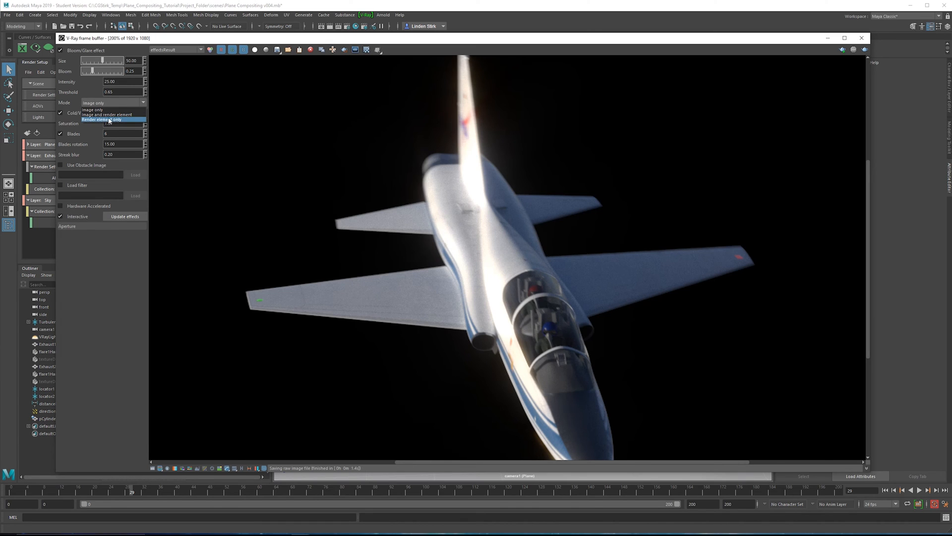
{"action": "left_click", "coordinate": [188, 50]}
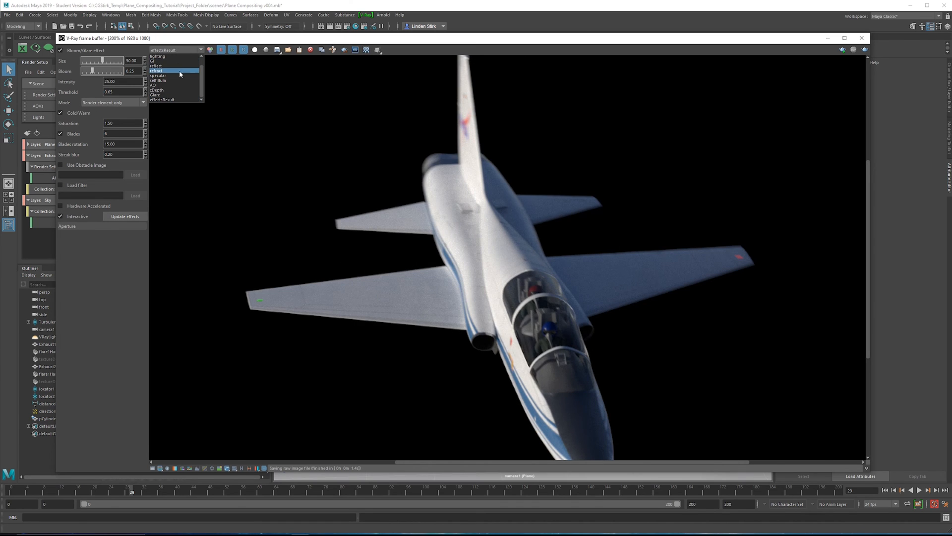
{"action": "left_click", "coordinate": [172, 98]}
{"action": "scroll", "coordinate": [548, 219], "scroll_direction": "down", "scroll_amount": 1}
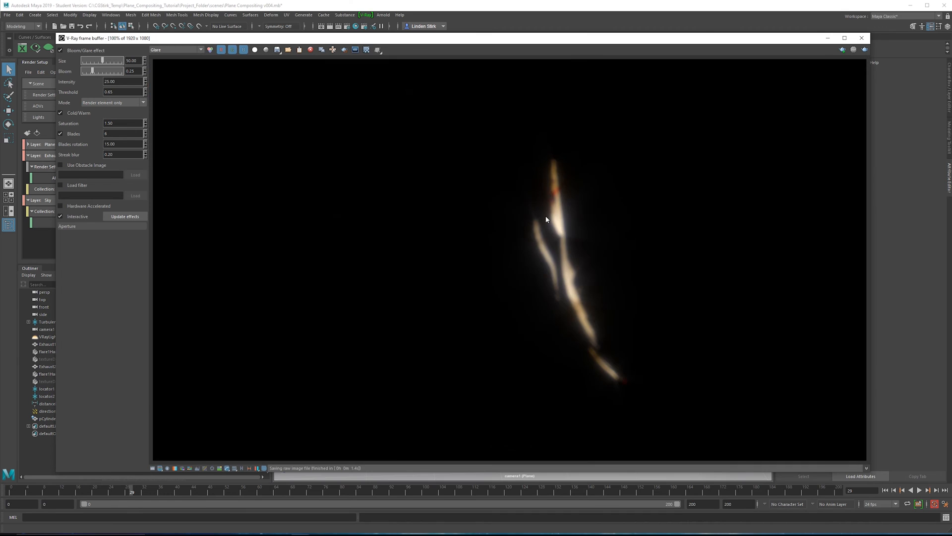
{"action": "scroll", "coordinate": [570, 220], "scroll_direction": "up", "scroll_amount": 1}
{"action": "left_click_drag", "start_coordinate": [569, 220], "coordinate": [515, 159]}
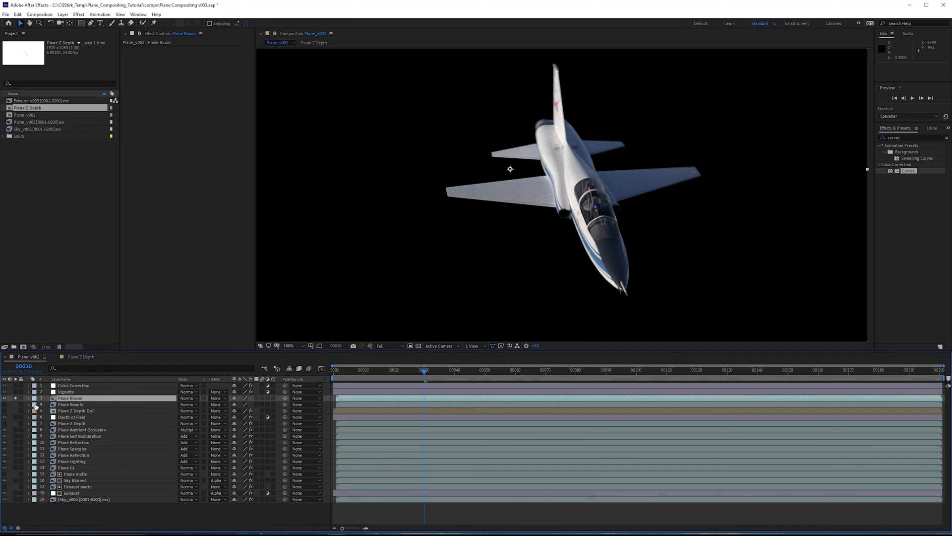
In After Effects, apply Set Matte to the Plane Bloom layer and use Luminance as its matte.
{"action": "left_click_drag", "start_coordinate": [907, 137], "coordinate": [856, 132]}
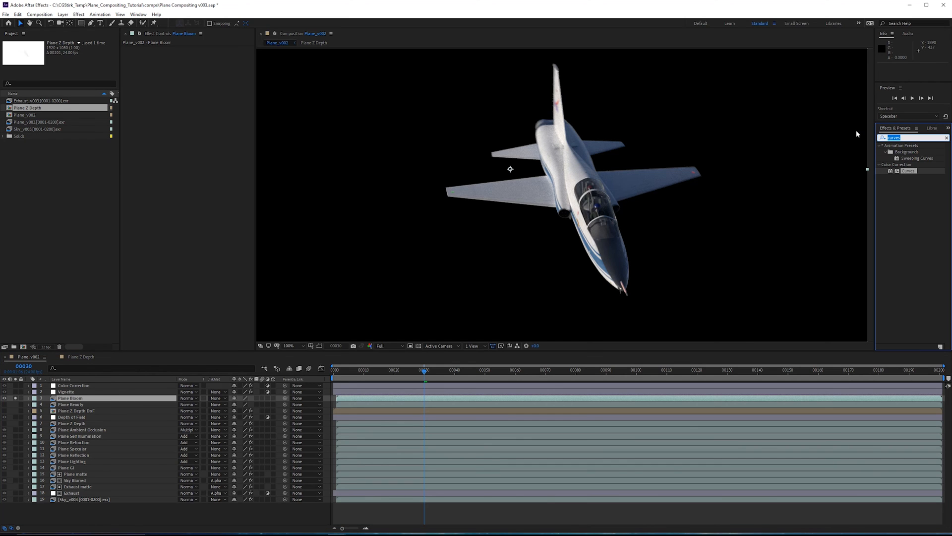
{"action": "type", "text": "set matte"}
{"action": "left_click_drag", "start_coordinate": [904, 154], "coordinate": [210, 117]}
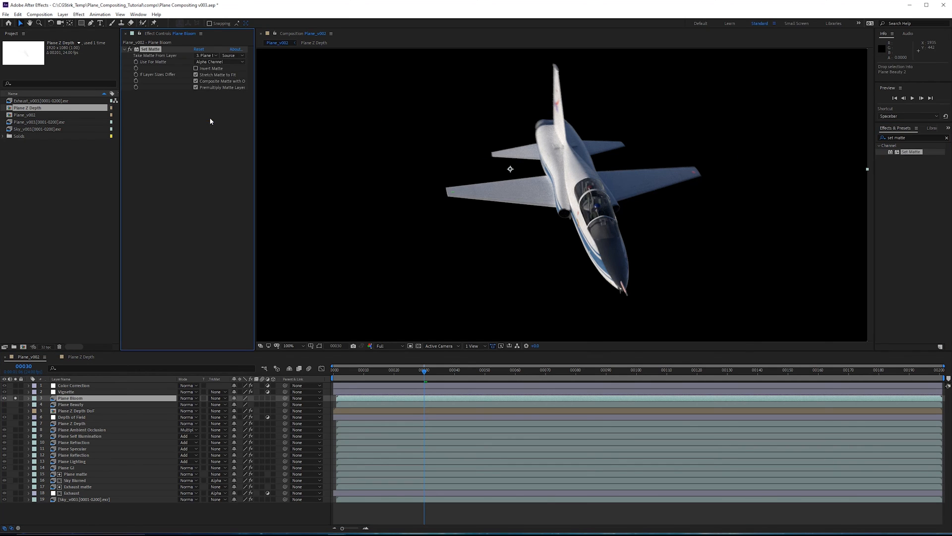
{"action": "left_click", "coordinate": [211, 56]}
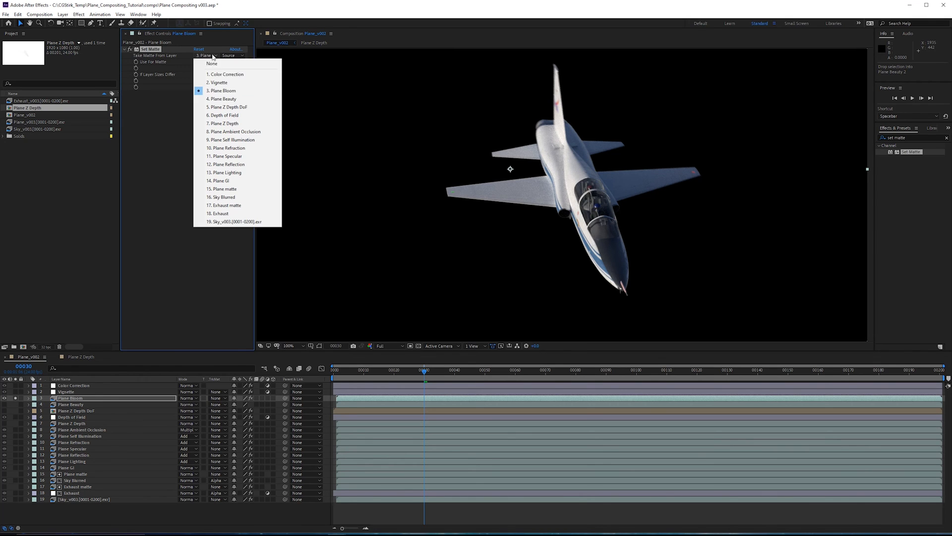
{"action": "left_click", "coordinate": [170, 63]}
{"action": "left_click", "coordinate": [211, 62]}
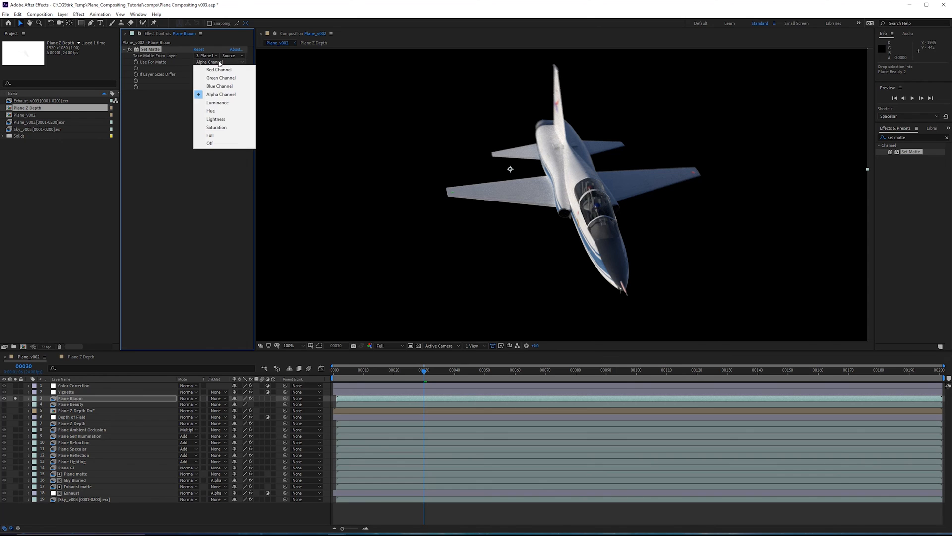
{"action": "left_click", "coordinate": [224, 105]}
Add Curves to Plane Bloom, crush the darker tones to isolate the highlights, and add Glow below it.
{"action": "left_click_drag", "start_coordinate": [909, 171], "coordinate": [200, 164]}
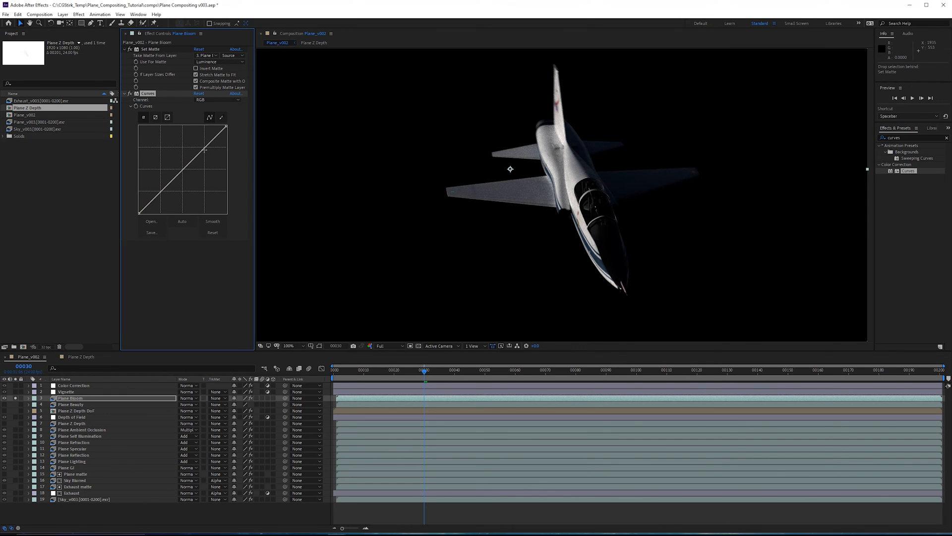
{"action": "left_click_drag", "start_coordinate": [909, 138], "coordinate": [823, 146]}
{"action": "type", "text": "glow"}
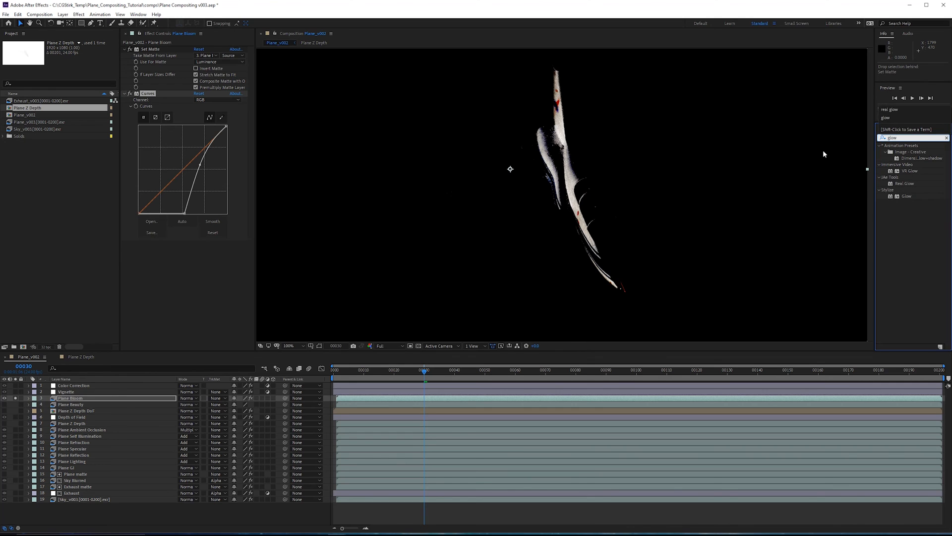
{"action": "left_click", "coordinate": [908, 197]}
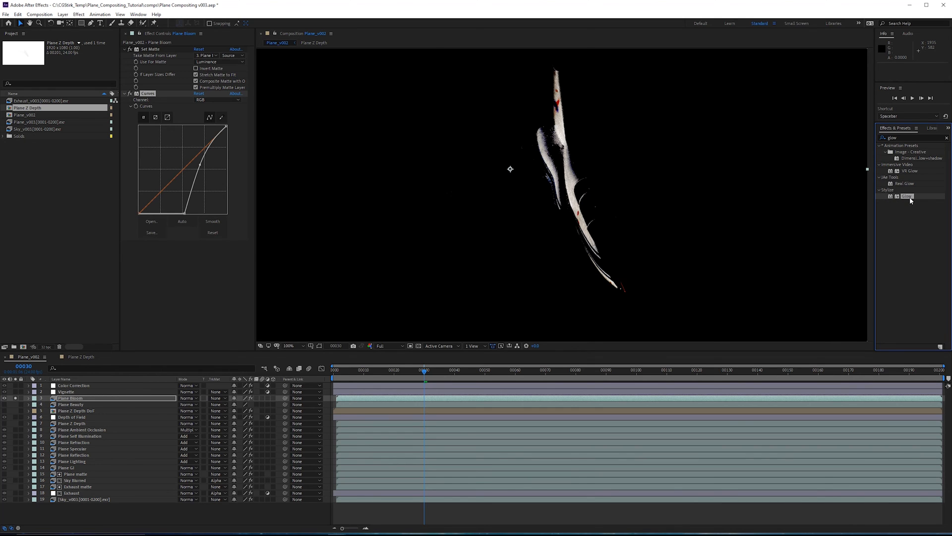
{"action": "left_click_drag", "start_coordinate": [912, 196], "coordinate": [204, 284]}
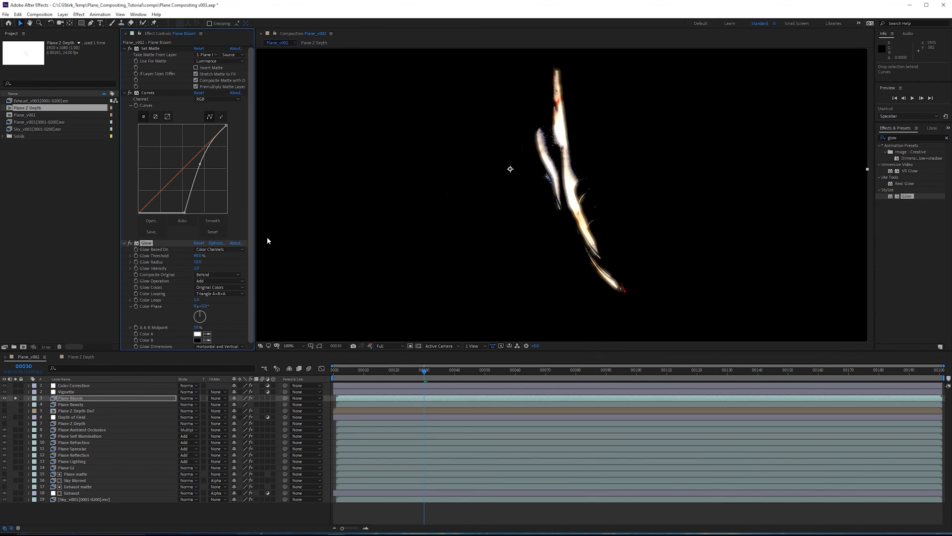
Set Plane Bloom's Glow Threshold to 50% and Glow Radius to 30.
{"action": "scroll", "coordinate": [565, 208], "scroll_direction": "up", "scroll_amount": 1}
{"action": "left_click_drag", "start_coordinate": [427, 151], "coordinate": [421, 264]}
{"action": "left_click", "coordinate": [199, 256]}
{"action": "type", "text": "50"}
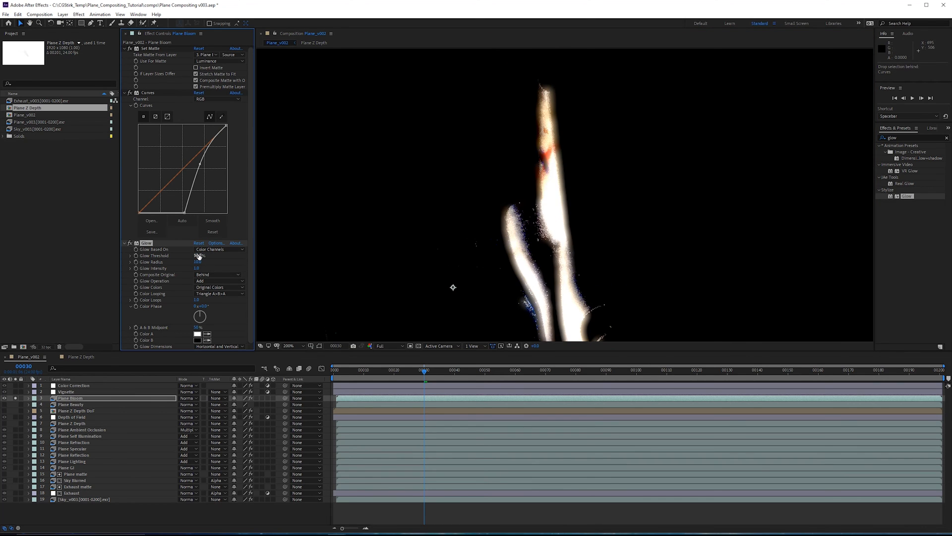
{"action": "key", "text": "Tab"}
{"action": "type", "text": "30"}
{"action": "key", "text": "Return"}
Examine the soloed glow along the plane's tail fin and fuselage at several magnifications.
{"action": "scroll", "coordinate": [573, 188], "scroll_direction": "up", "scroll_amount": 1}
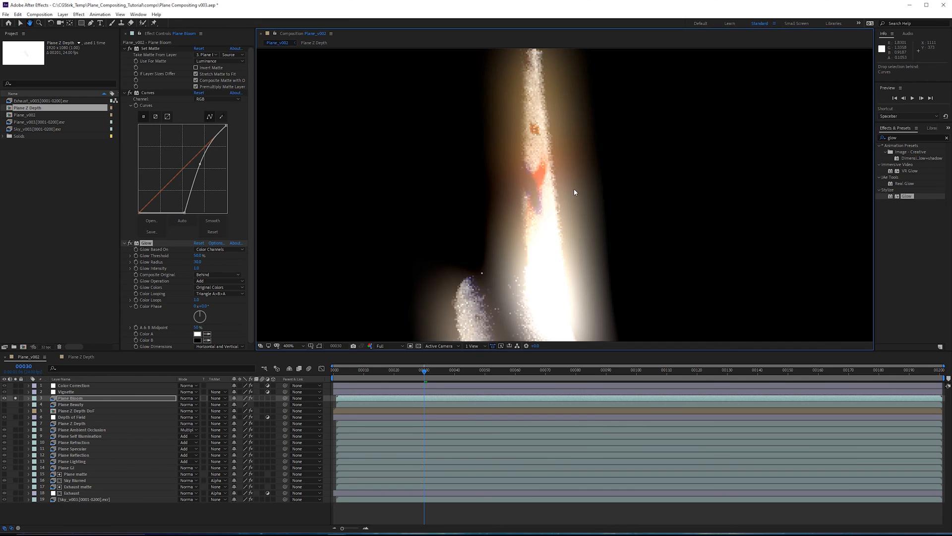
{"action": "left_click_drag", "start_coordinate": [579, 182], "coordinate": [573, 202]}
{"action": "key", "text": "v"}
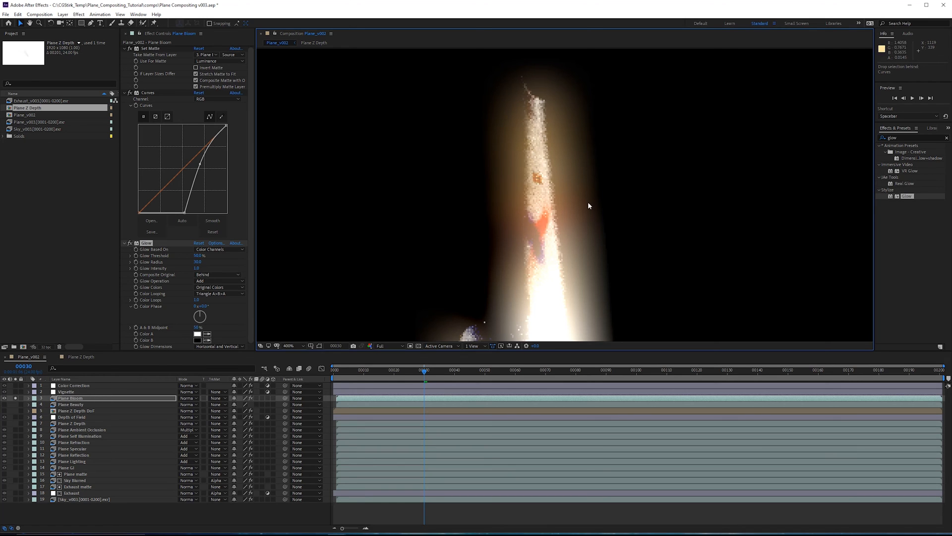
{"action": "scroll", "coordinate": [589, 205], "scroll_direction": "down", "scroll_amount": 1}
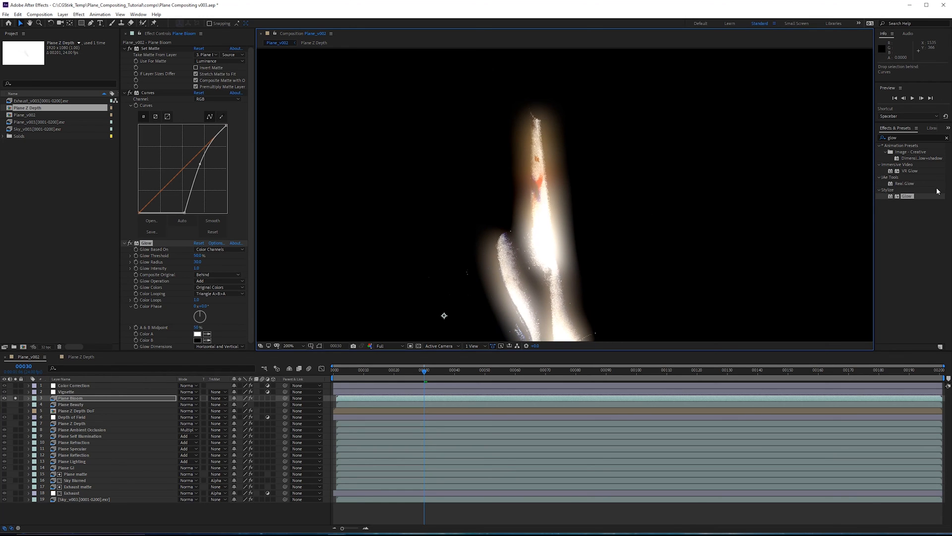
{"action": "mouse_move", "coordinate": [571, 222]}
{"action": "left_mouse_down"}
{"action": "mouse_move", "coordinate": [441, 165]}
{"action": "mouse_move", "coordinate": [486, 179]}
{"action": "mouse_move", "coordinate": [559, 257]}
{"action": "left_mouse_up"}
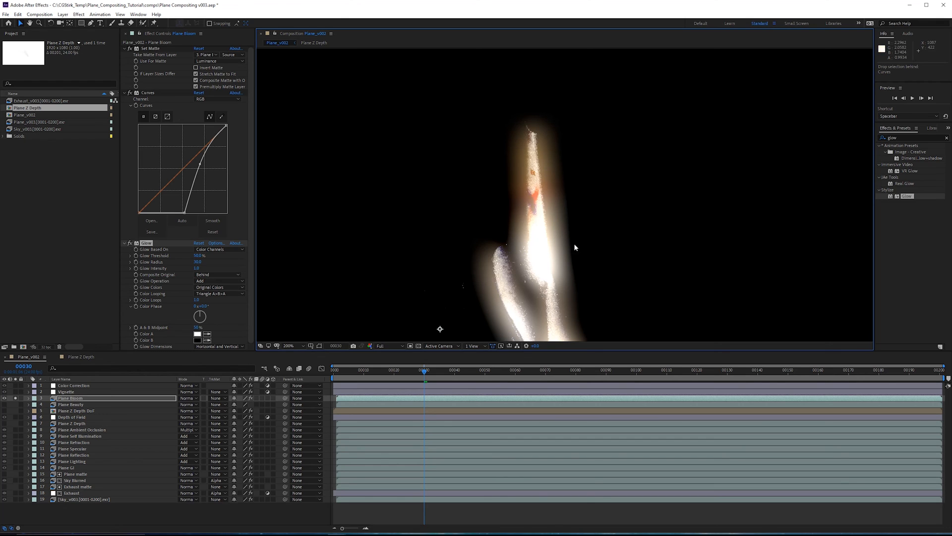
{"action": "scroll", "coordinate": [601, 254], "scroll_direction": "down", "scroll_amount": 2}
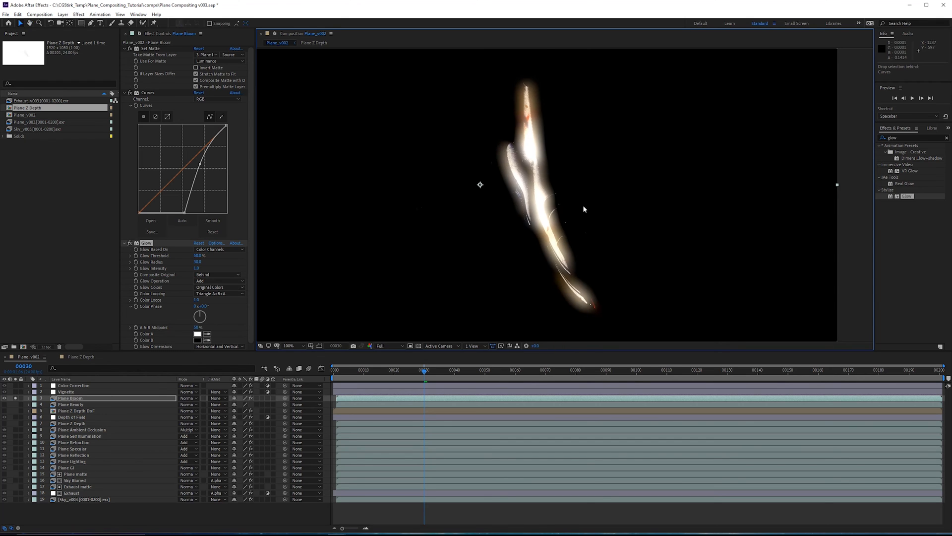
{"action": "scroll", "coordinate": [582, 204], "scroll_direction": "up", "scroll_amount": 2}
Unsolo Plane Bloom and set its blending mode to Screen.
{"action": "left_click", "coordinate": [15, 397]}
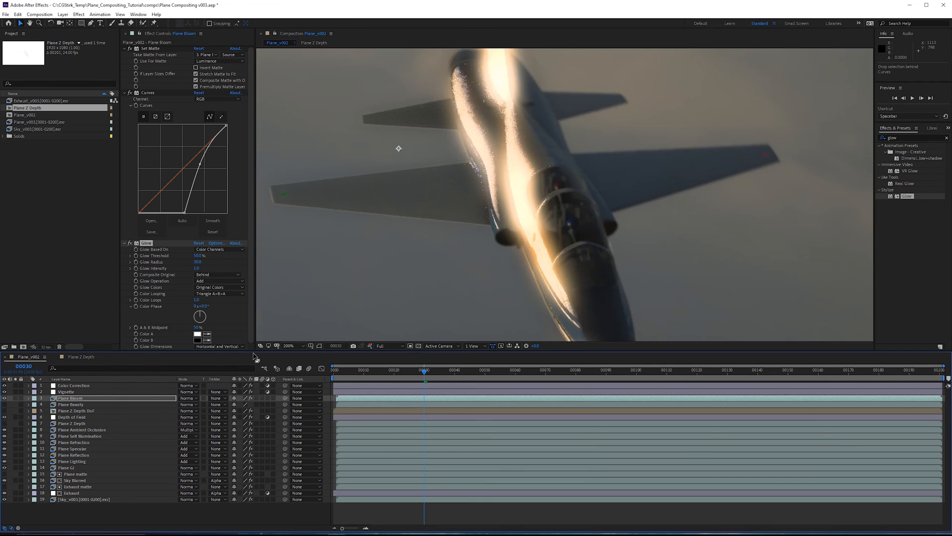
{"action": "key", "text": "comma"}
{"action": "left_click", "coordinate": [189, 398]}
{"action": "left_click", "coordinate": [197, 164]}
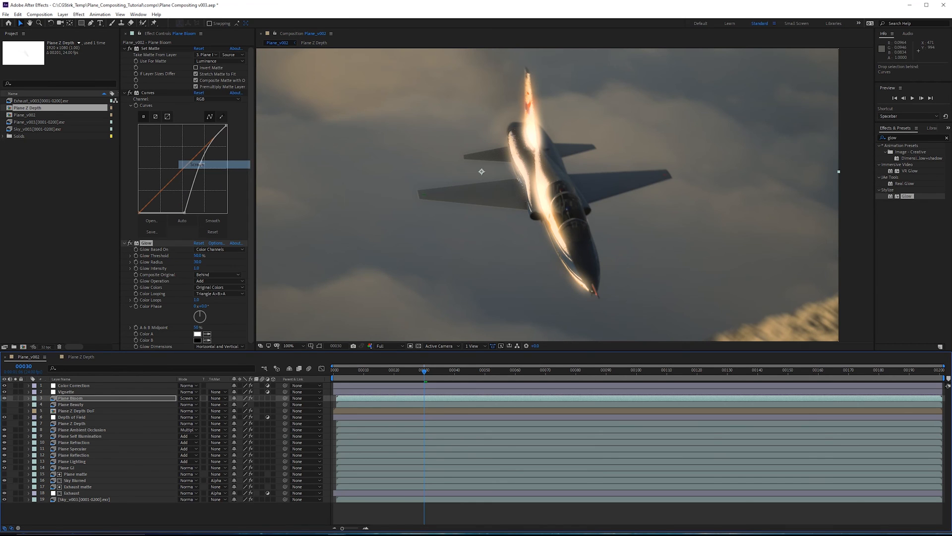
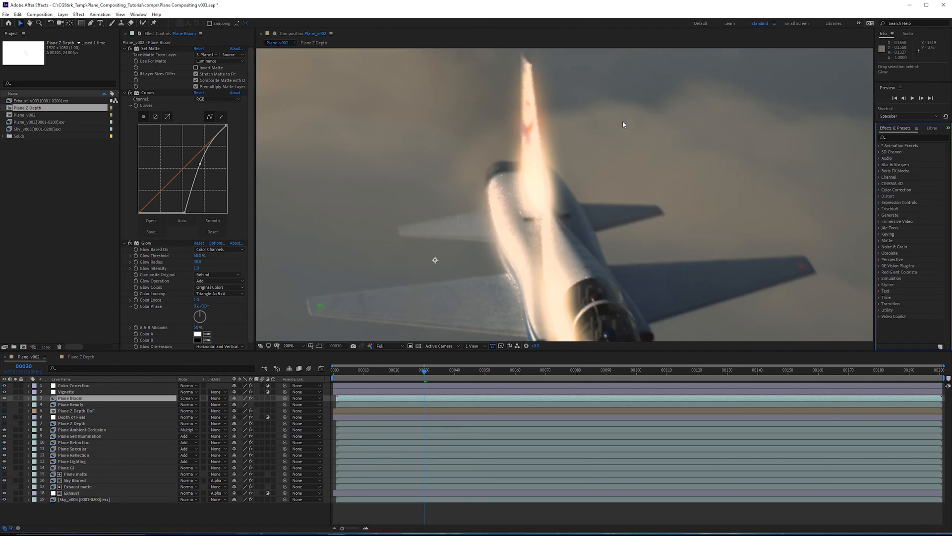
Try the Add blending mode on Plane Bloom, then return it to Screen.
{"action": "left_click", "coordinate": [188, 399]}
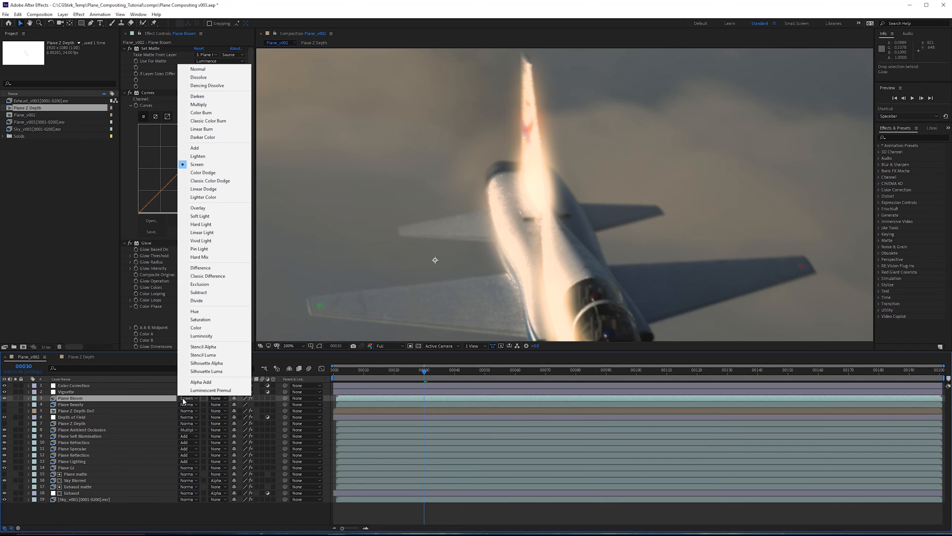
{"action": "left_click", "coordinate": [218, 152]}
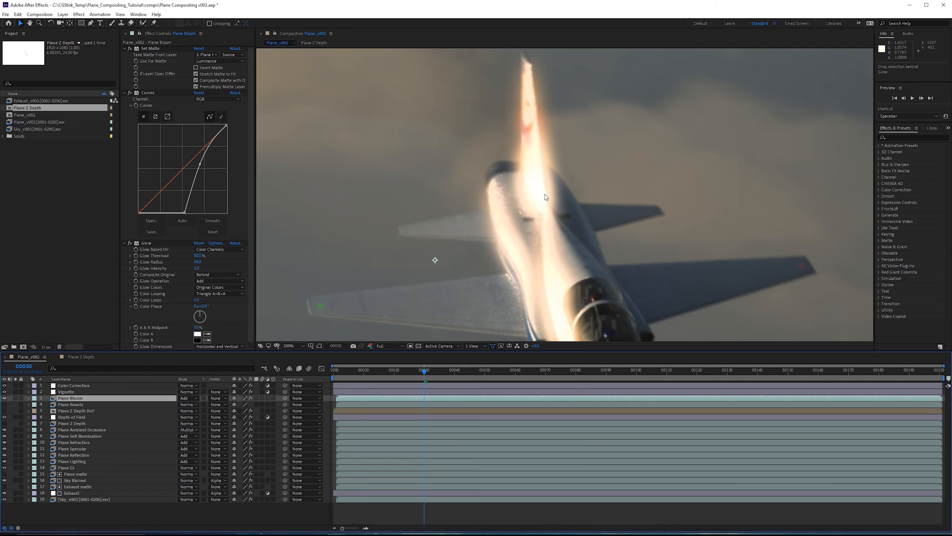
{"action": "left_click", "coordinate": [187, 398]}
{"action": "left_click", "coordinate": [209, 164]}
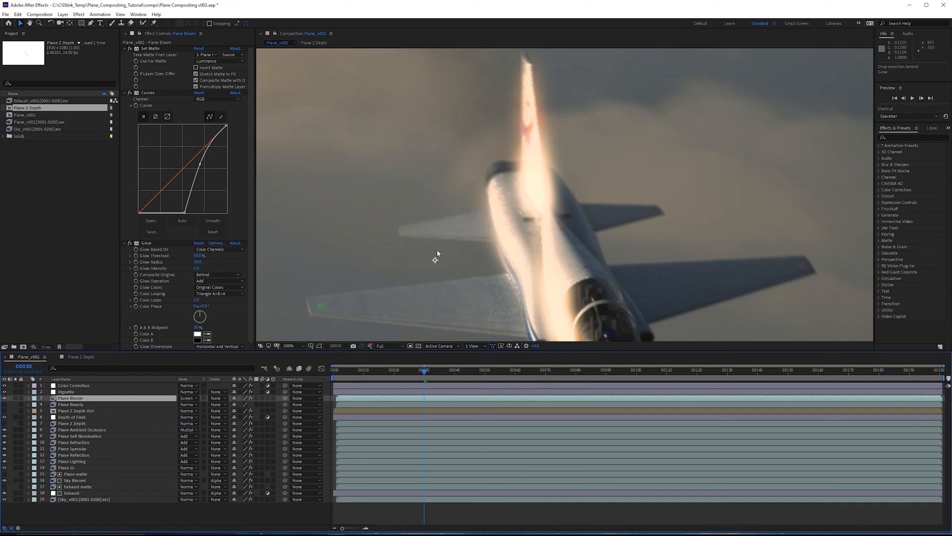
Add HDR Highlight Compression to Plane Bloom after the Glow effect.
{"action": "left_click", "coordinate": [898, 135]}
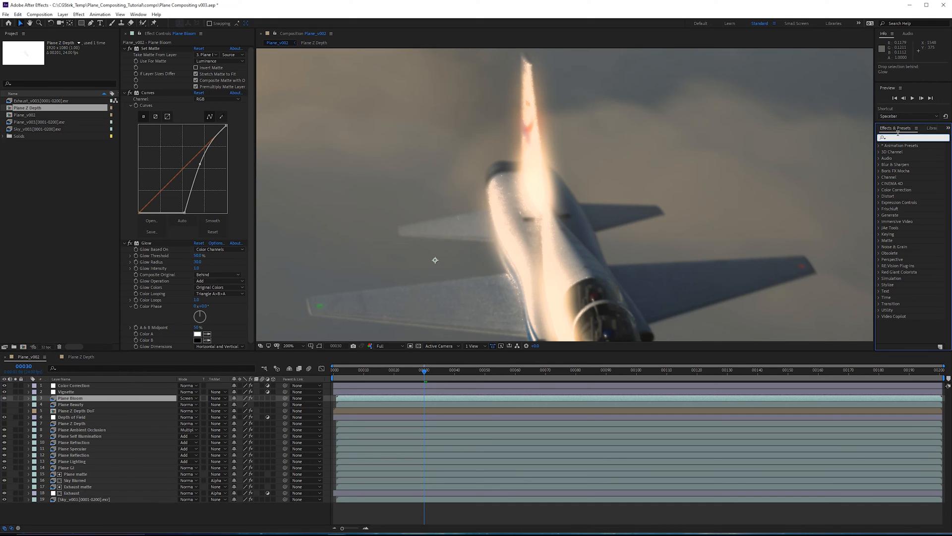
{"action": "type", "text": "hdr"}
{"action": "left_click_drag", "start_coordinate": [918, 157], "coordinate": [218, 320]}
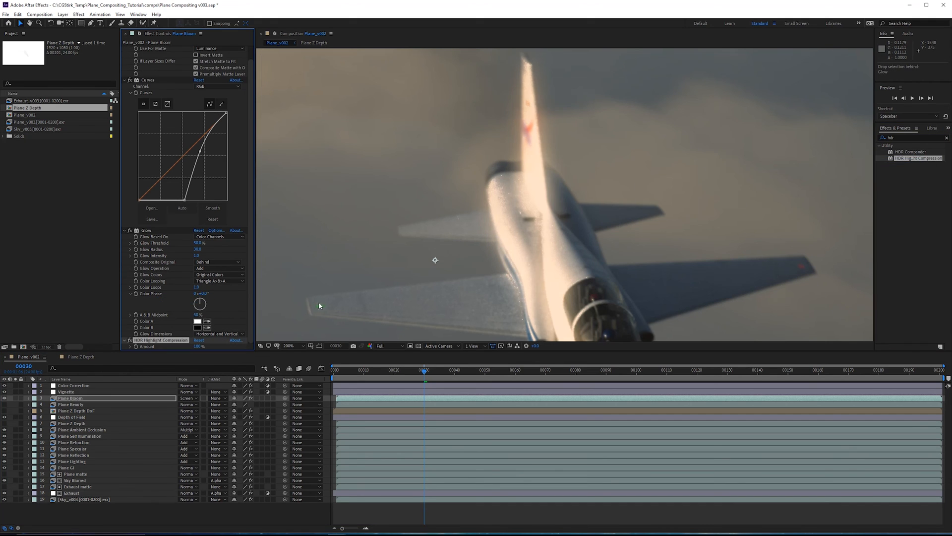
Inspect the compressed bloom on the plane's wings and nose and preview the composite.
{"action": "left_click_drag", "start_coordinate": [407, 271], "coordinate": [375, 179]}
{"action": "scroll", "coordinate": [374, 177], "scroll_direction": "down", "scroll_amount": 1}
{"action": "scroll", "coordinate": [386, 156], "scroll_direction": "up", "scroll_amount": 1}
{"action": "left_click_drag", "start_coordinate": [432, 236], "coordinate": [451, 199]}
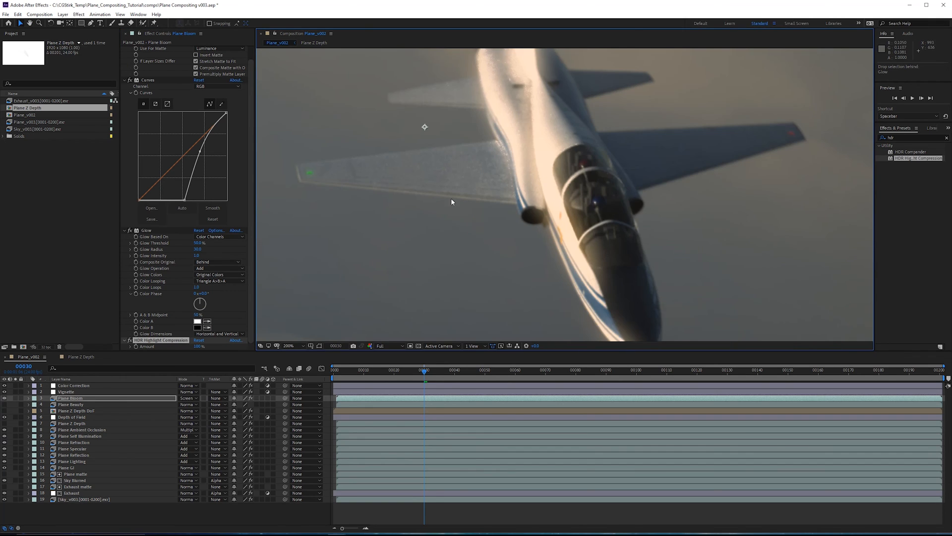
{"action": "scroll", "coordinate": [451, 201], "scroll_direction": "down", "scroll_amount": 1}
{"action": "key", "text": "space"}
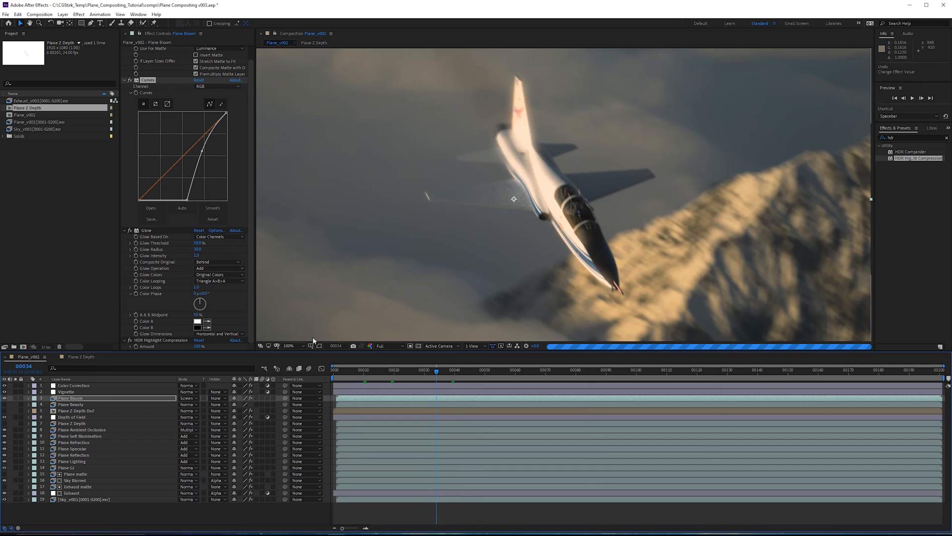
{"action": "left_click_drag", "start_coordinate": [358, 315], "coordinate": [345, 297]}
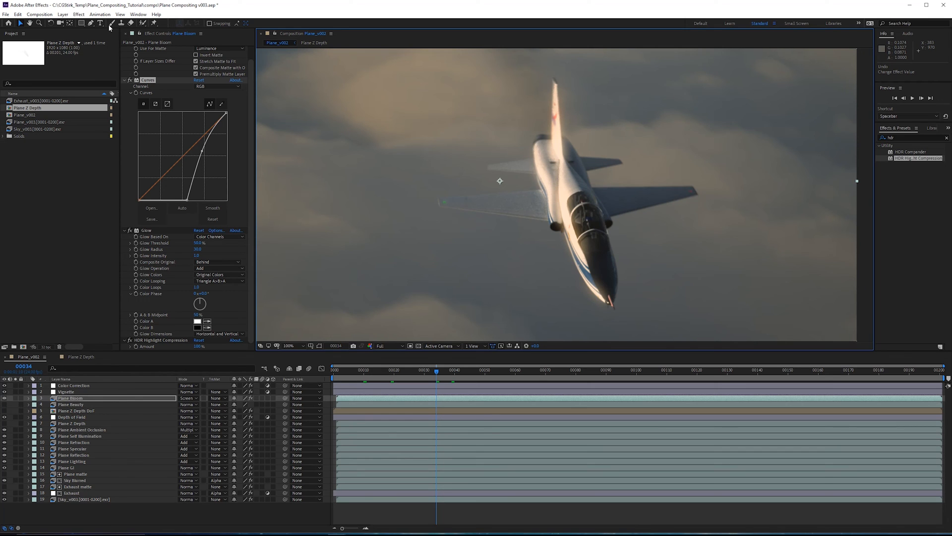
Create a null object above Plane Bloom and rename it Camera Shake.
{"action": "left_click", "coordinate": [62, 13]}
{"action": "mouse_move", "coordinate": [114, 23]}
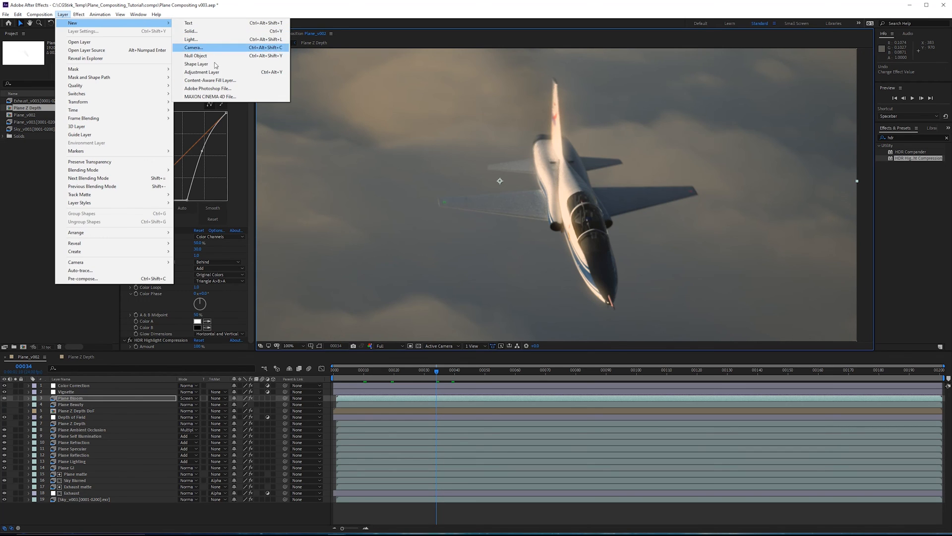
{"action": "left_click", "coordinate": [197, 56]}
{"action": "key", "text": "Return"}
{"action": "type", "text": "Camera Shake"}
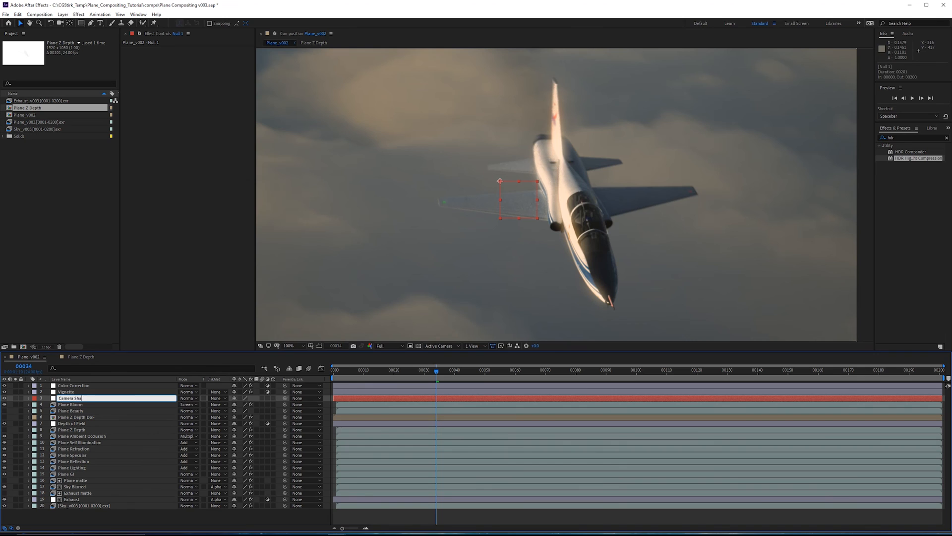
{"action": "key", "text": "Return"}
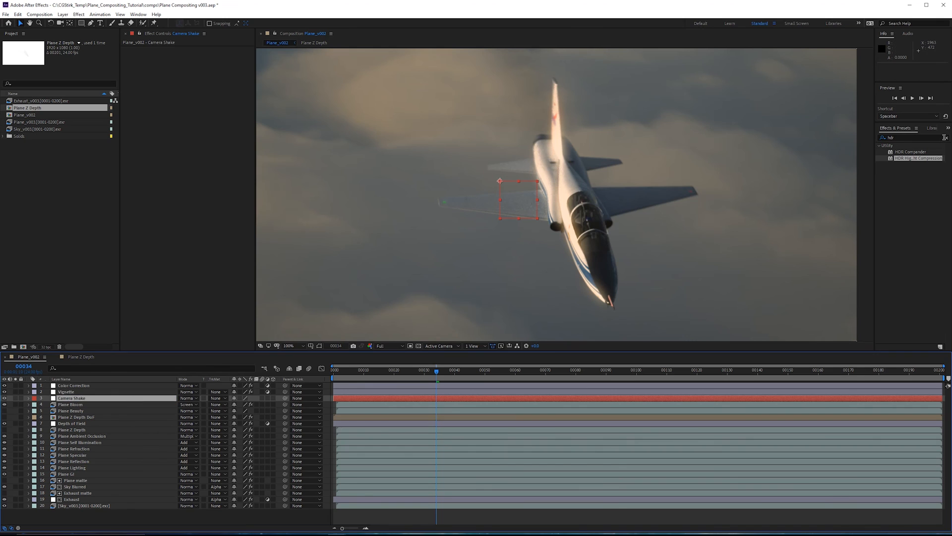
Add a Slider Control effect to the Camera Shake null and rename it Frequency.
{"action": "left_click", "coordinate": [932, 137]}
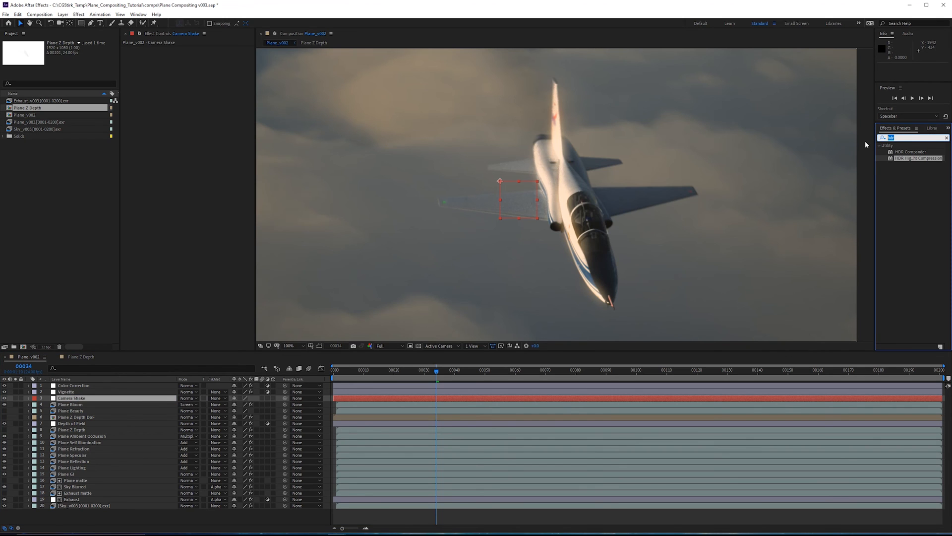
{"action": "type", "text": "slider"}
{"action": "left_click_drag", "start_coordinate": [908, 152], "coordinate": [194, 98]}
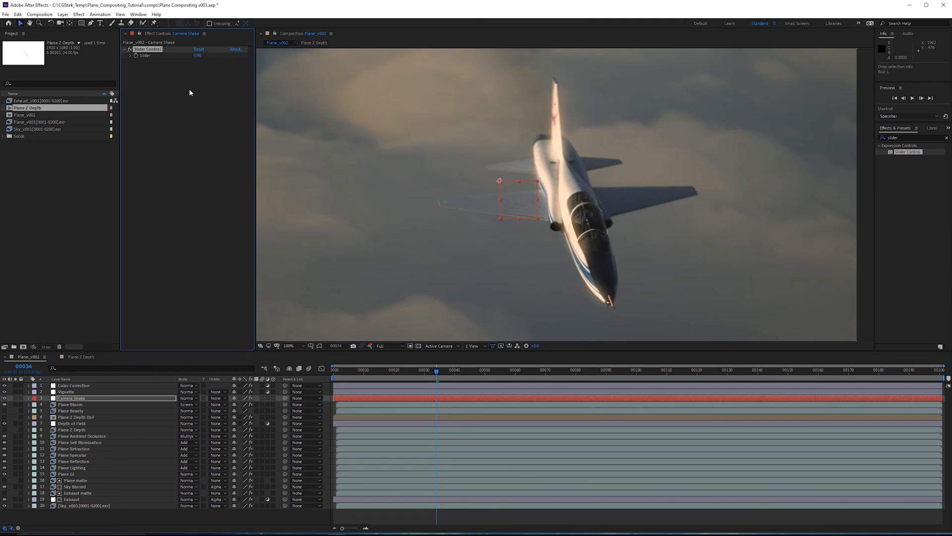
{"action": "key", "text": "Return"}
{"action": "type", "text": "Frequency"}
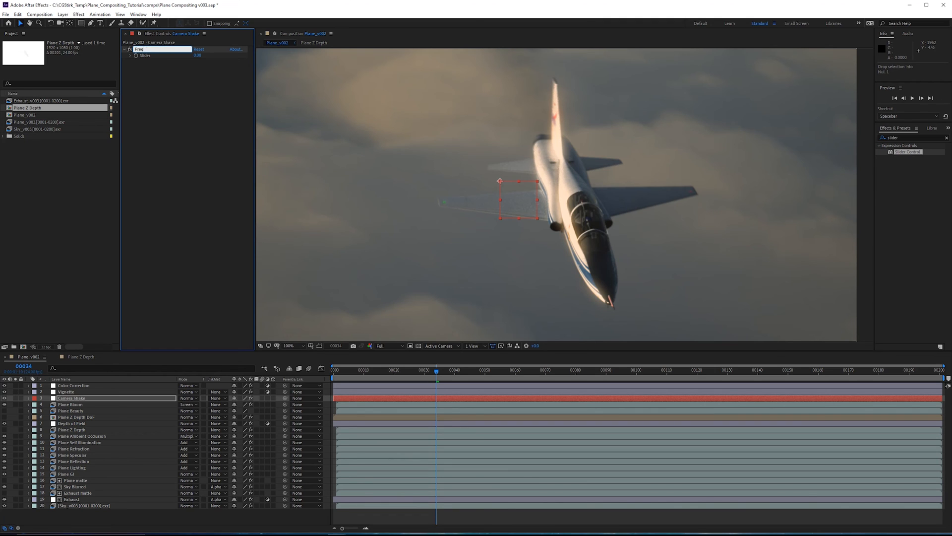
{"action": "key", "text": "Return"}
Duplicate the Frequency slider and rename the copy Intensity.
{"action": "key", "text": "ctrl+d"}
{"action": "key", "text": "Return"}
{"action": "type", "text": "Intensity"}
{"action": "key", "text": "Return"}
Duplicate both sliders and rename the copies Frequency Rotation and Intensity Rotation.
{"action": "left_click", "coordinate": [148, 50], "text": "shift"}
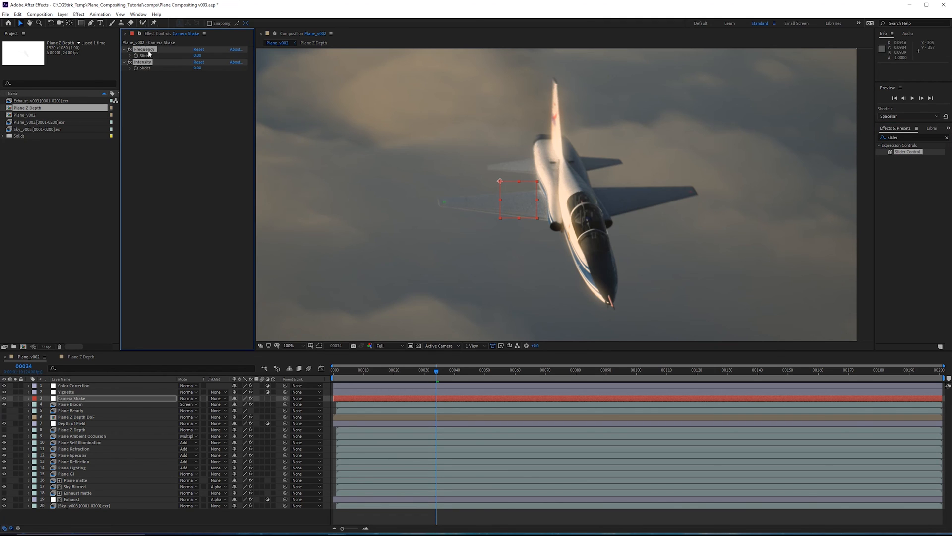
{"action": "key", "text": "ctrl+d"}
{"action": "left_click_drag", "start_coordinate": [149, 61], "coordinate": [160, 73]}
{"action": "key", "text": "Return"}
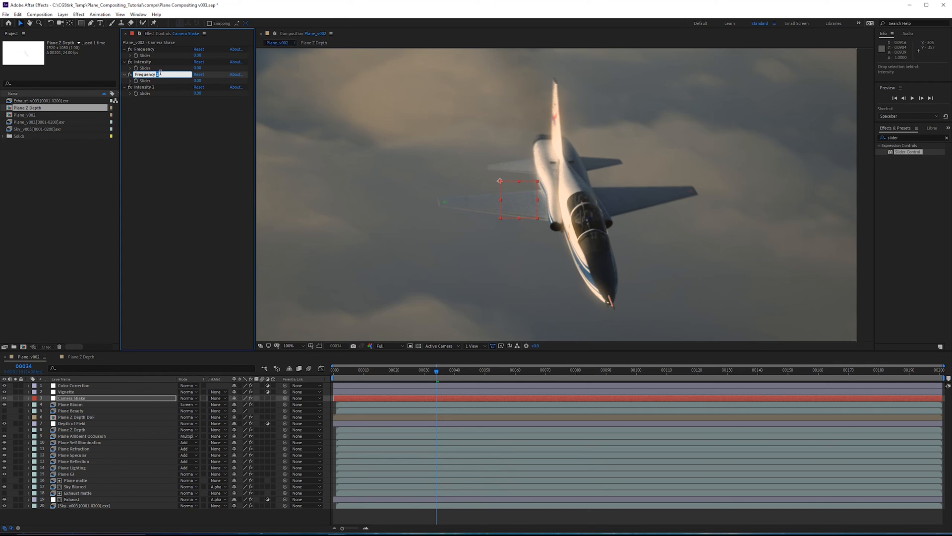
{"action": "key", "text": "Return"}
Parent all layers from Plane Bloom down to the Sky_v003 footage to the Camera Shake null.
{"action": "left_click", "coordinate": [69, 391]}
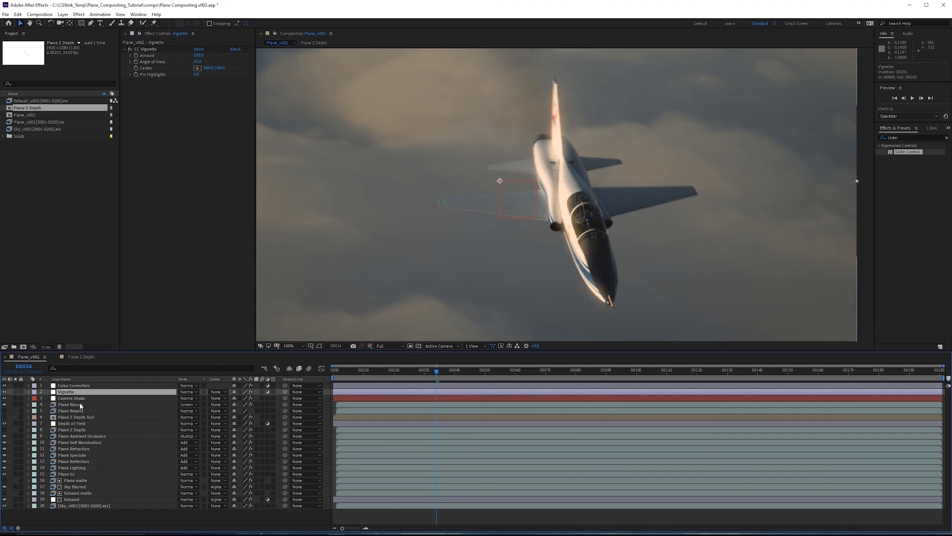
{"action": "left_click", "coordinate": [79, 404]}
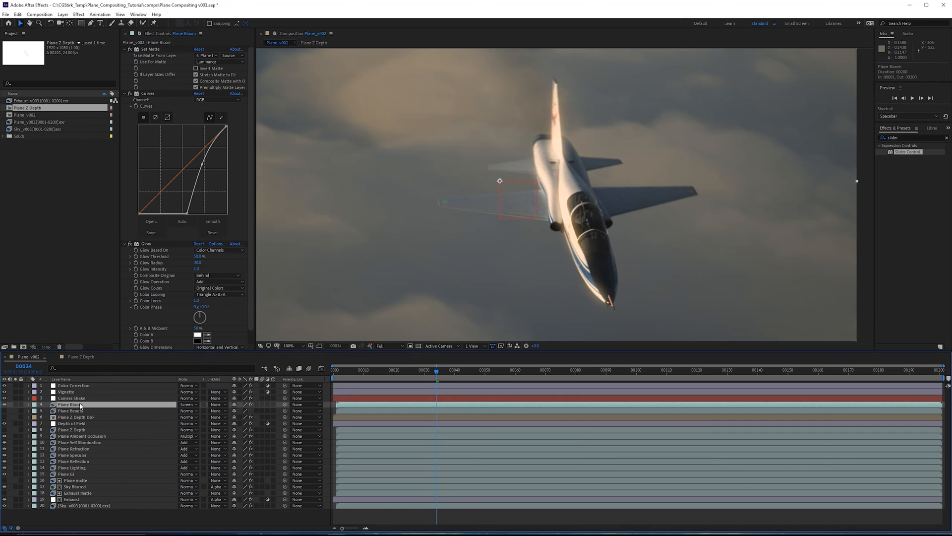
{"action": "left_click", "coordinate": [79, 504], "text": "shift"}
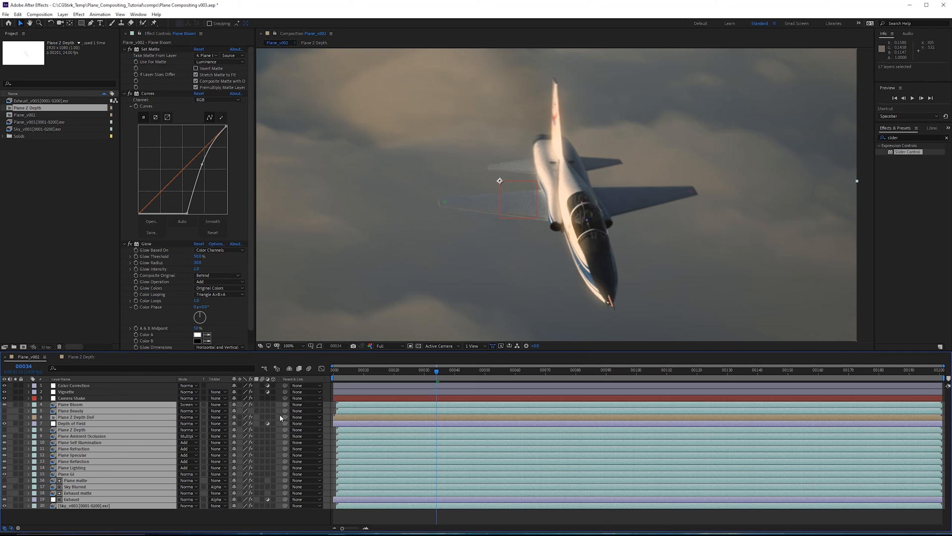
{"action": "left_click_drag", "start_coordinate": [285, 404], "coordinate": [97, 401]}
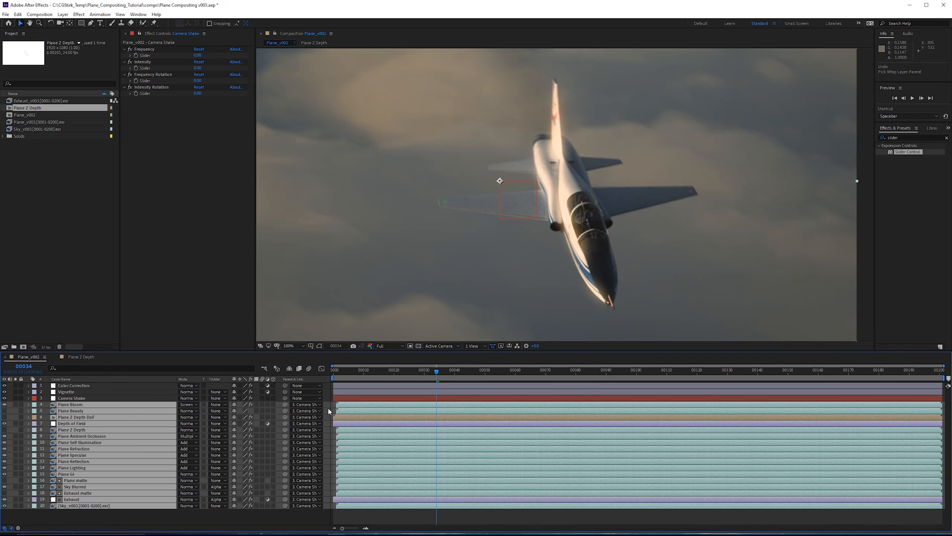
{"action": "key", "text": "ctrl+z"}
{"action": "left_click", "coordinate": [298, 406]}
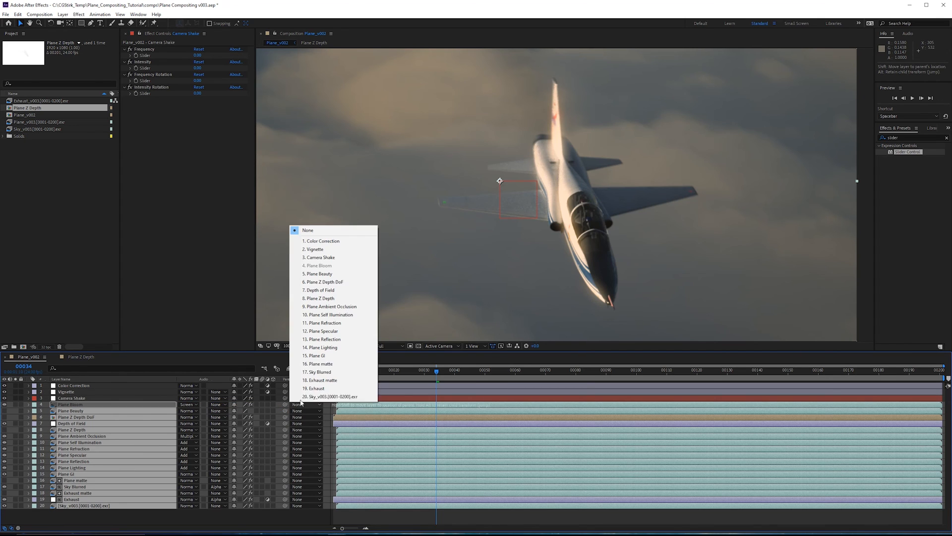
{"action": "left_click", "coordinate": [325, 262]}
Add a wiggle expression to Camera Shake's Position, driven by the Frequency and Intensity sliders.
{"action": "left_click", "coordinate": [115, 400]}
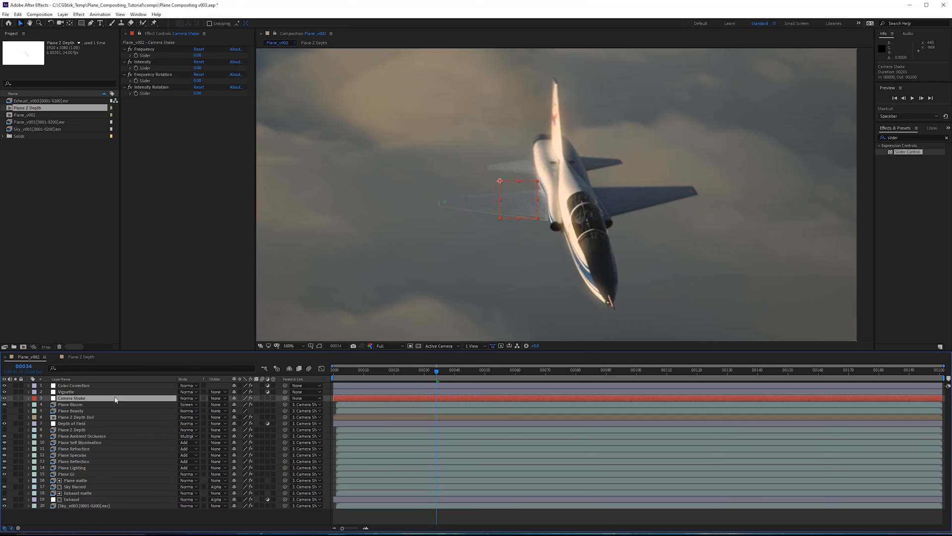
{"action": "key", "text": "p"}
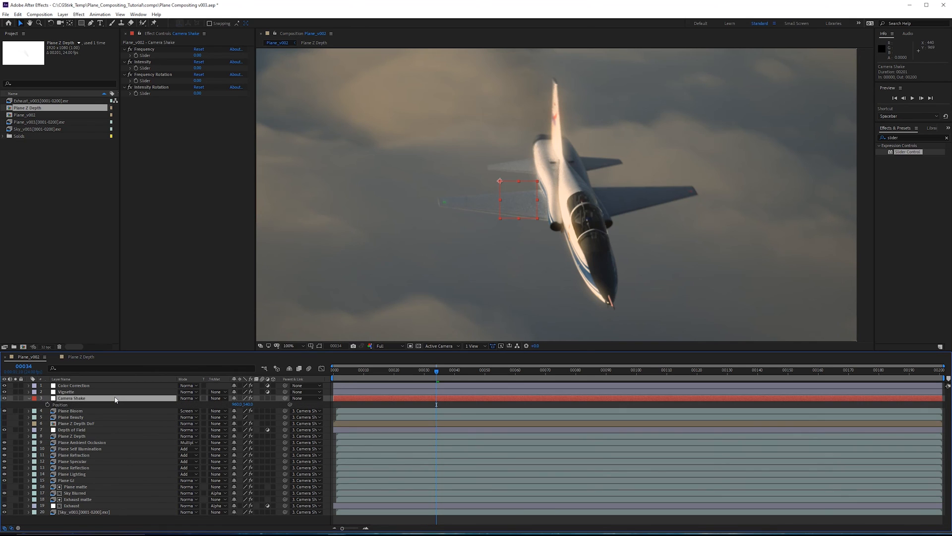
{"action": "left_click", "coordinate": [47, 405], "text": "alt"}
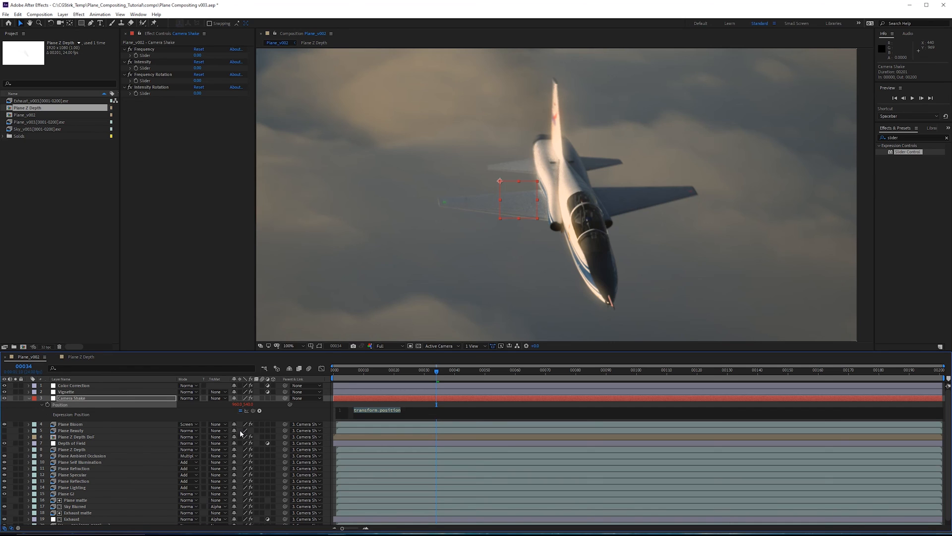
{"action": "type", "text": "wiggle()"}
{"action": "left_click_drag", "start_coordinate": [253, 410], "coordinate": [157, 58]}
{"action": "left_click_drag", "start_coordinate": [253, 410], "coordinate": [158, 68]}
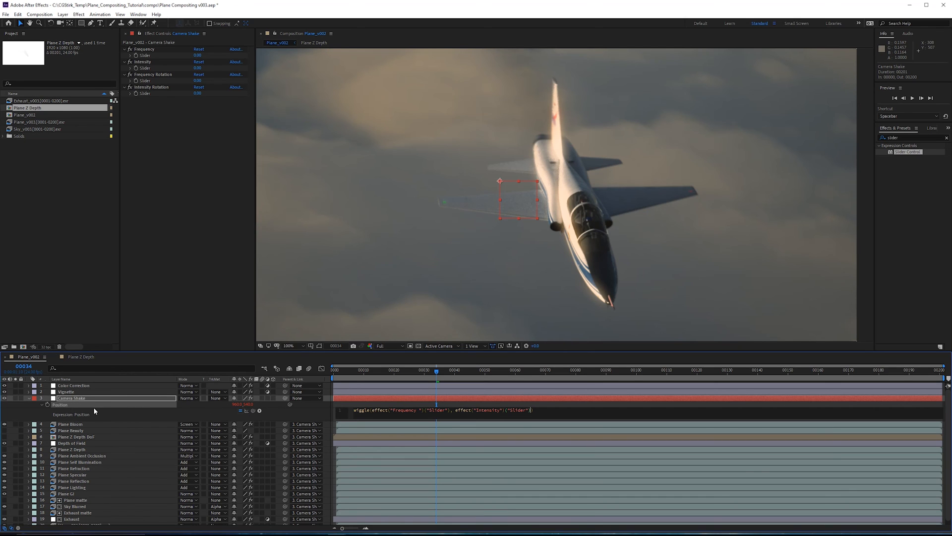
{"action": "left_click", "coordinate": [554, 404]}
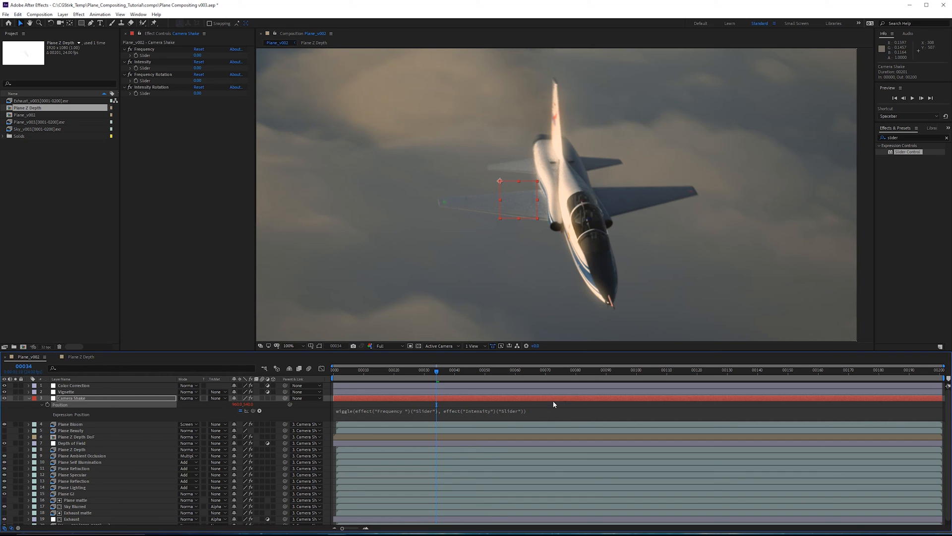
Set the Frequency slider to 2 and the Intensity slider to 10.
{"action": "left_click", "coordinate": [197, 55]}
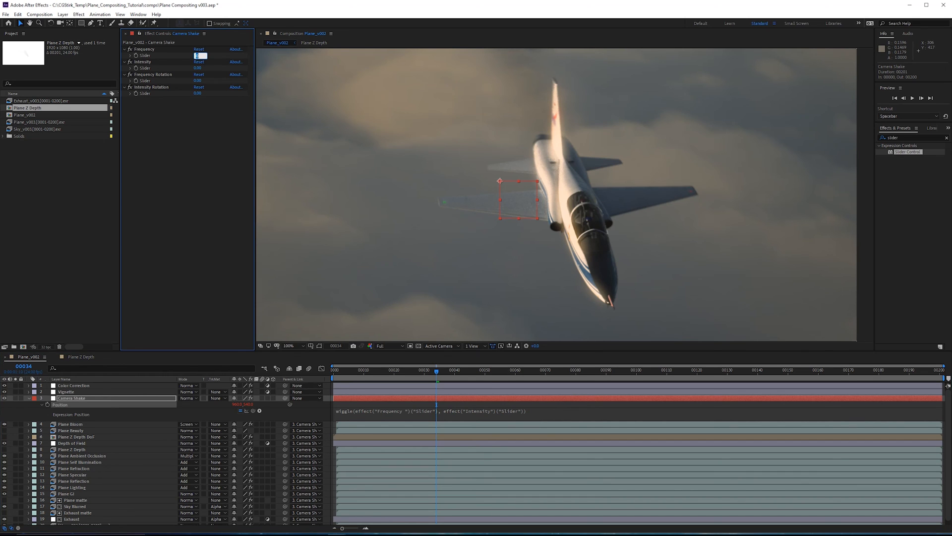
{"action": "type", "text": "2"}
{"action": "key", "text": "Return"}
{"action": "left_click", "coordinate": [198, 68]}
{"action": "type", "text": "10"}
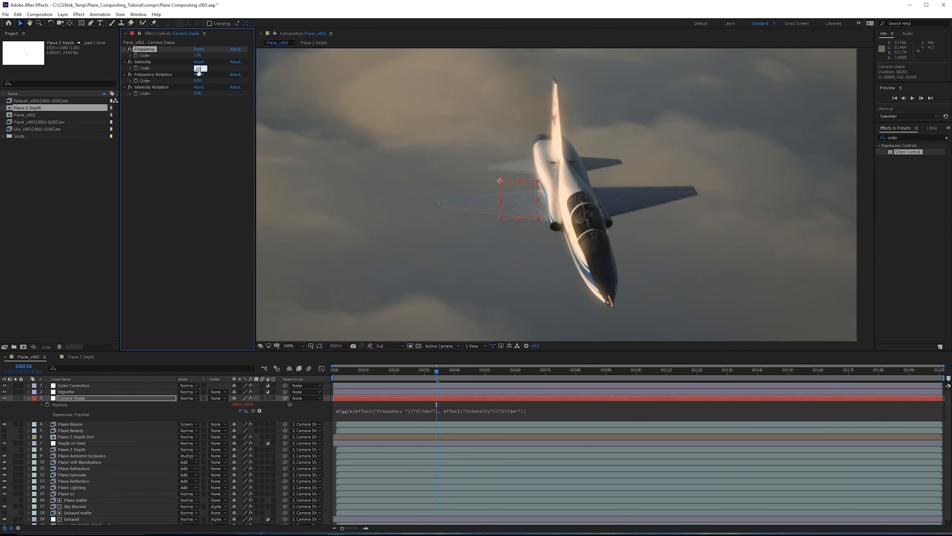
{"action": "key", "text": "Return"}
Try an Intensity of 50 while checking the frame's bottom edge, then return it to 10.
{"action": "left_click_drag", "start_coordinate": [596, 247], "coordinate": [547, 160]}
{"action": "scroll", "coordinate": [593, 288], "scroll_direction": "up", "scroll_amount": 4}
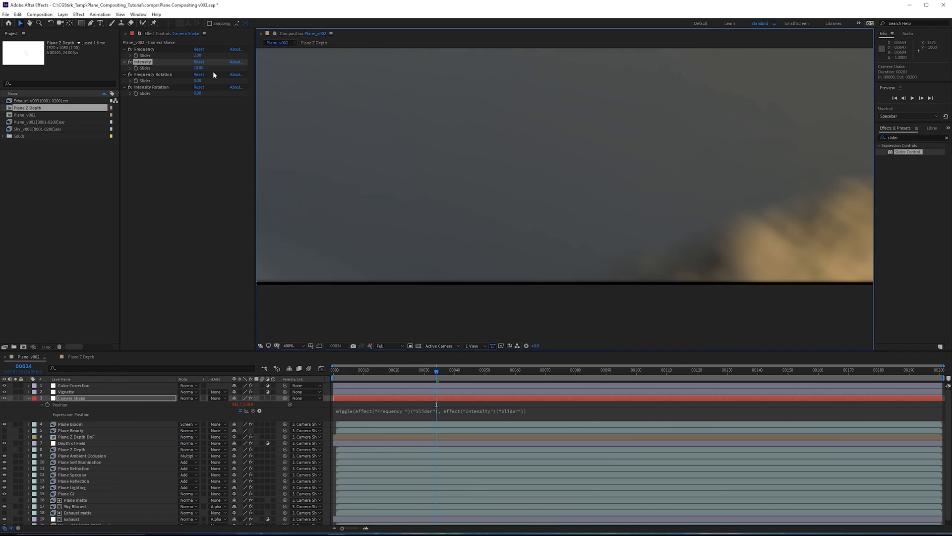
{"action": "left_click", "coordinate": [199, 68]}
{"action": "type", "text": "50"}
{"action": "key", "text": "Return"}
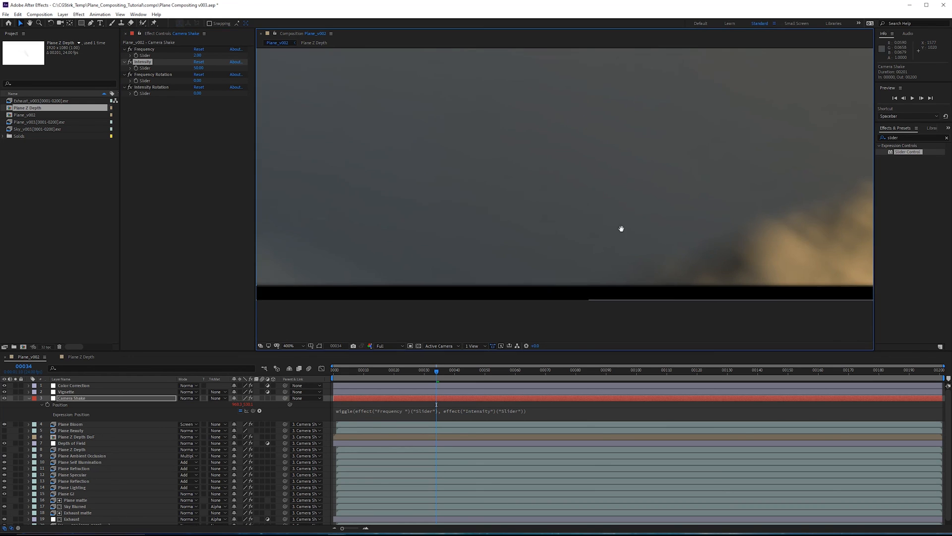
{"action": "scroll", "coordinate": [634, 227], "scroll_direction": "down", "scroll_amount": 2}
{"action": "scroll", "coordinate": [657, 239], "scroll_direction": "down", "scroll_amount": 2}
{"action": "left_click", "coordinate": [198, 68]}
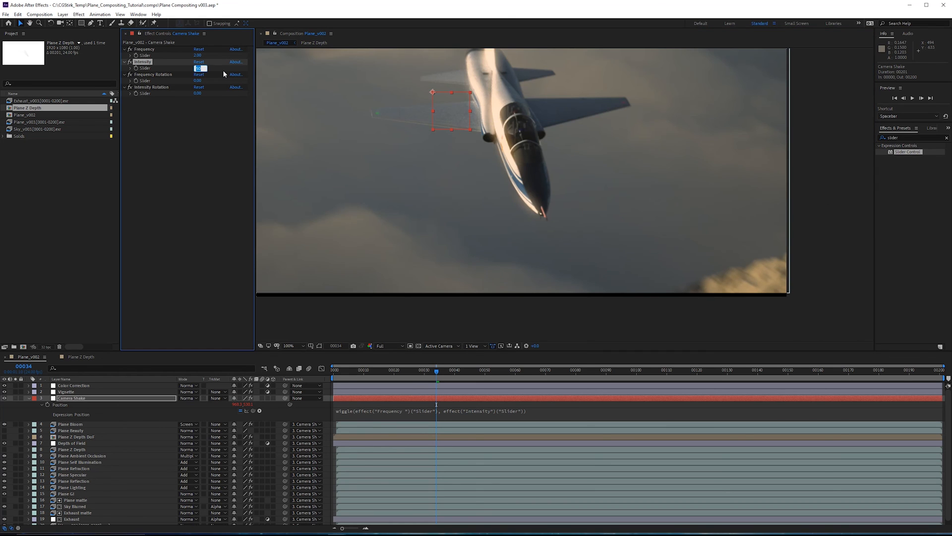
{"action": "type", "text": "10"}
{"action": "key", "text": "Return"}
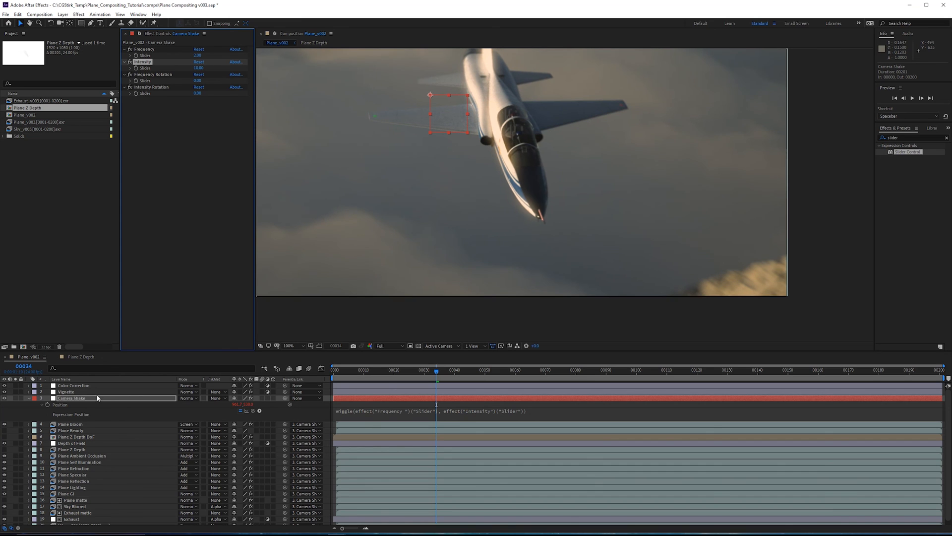
Set the Camera Shake null's Scale to 102% and check the frame edges at frame 39.
{"action": "left_click", "coordinate": [99, 395]}
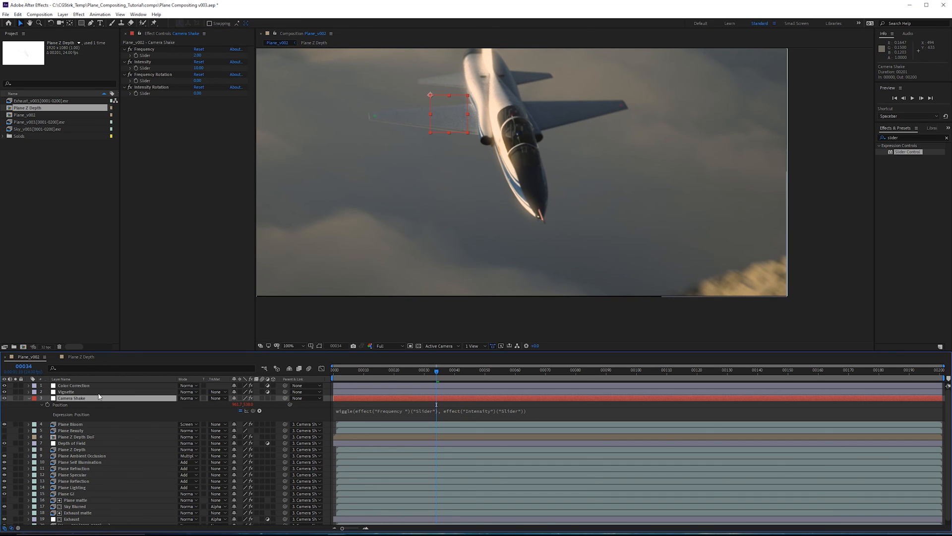
{"action": "key", "text": "shift+s"}
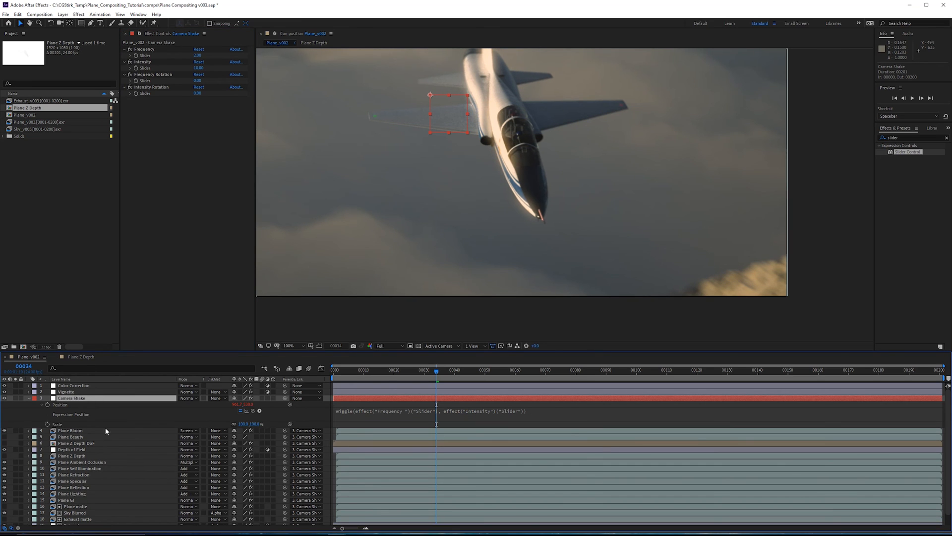
{"action": "left_click", "coordinate": [255, 424]}
{"action": "type", "text": "102"}
{"action": "key", "text": "Return"}
{"action": "mouse_move", "coordinate": [452, 371]}
{"action": "left_mouse_down"}
{"action": "mouse_move", "coordinate": [913, 365]}
{"action": "mouse_move", "coordinate": [445, 389]}
{"action": "left_mouse_up"}
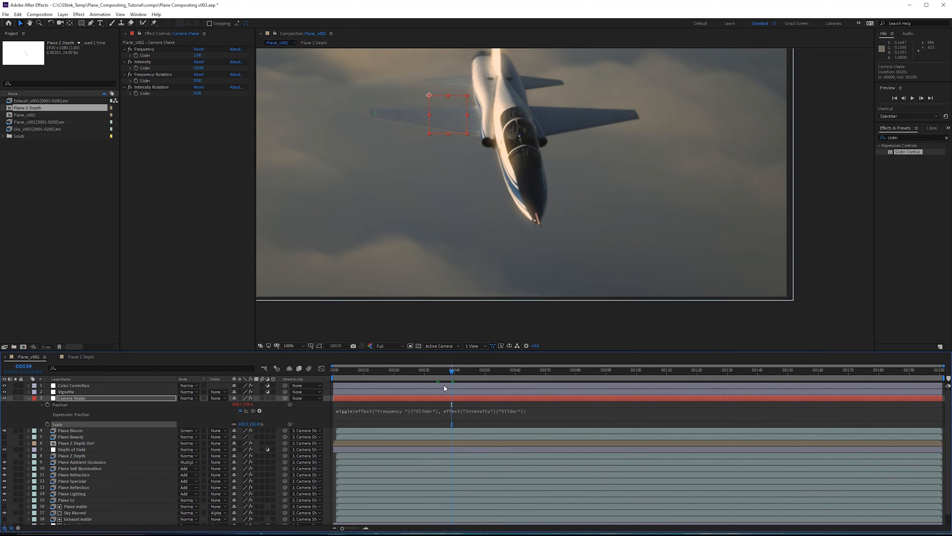
{"action": "left_click", "coordinate": [257, 427]}
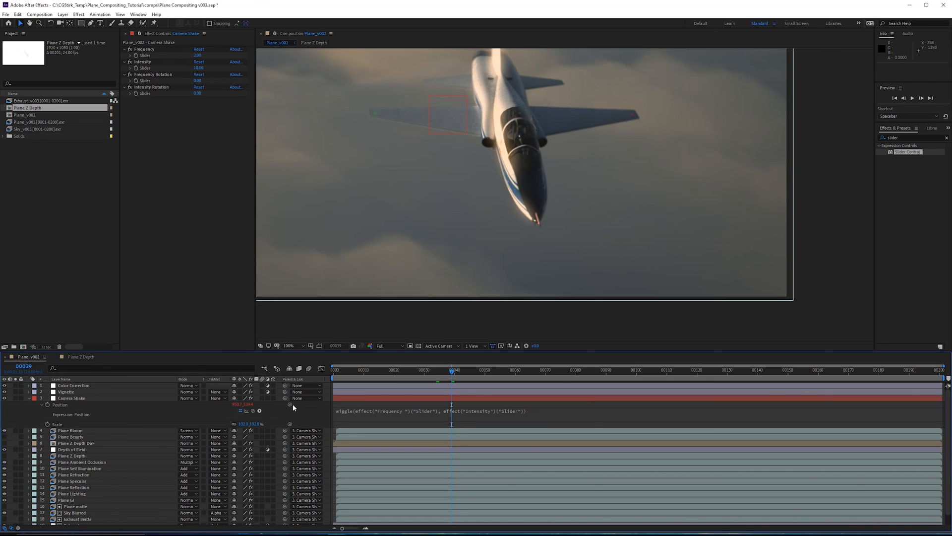
Add a wiggle expression to Camera Shake's Rotation, driven by the Frequency Rotation and Intensity Rotation sliders.
{"action": "left_click", "coordinate": [78, 398]}
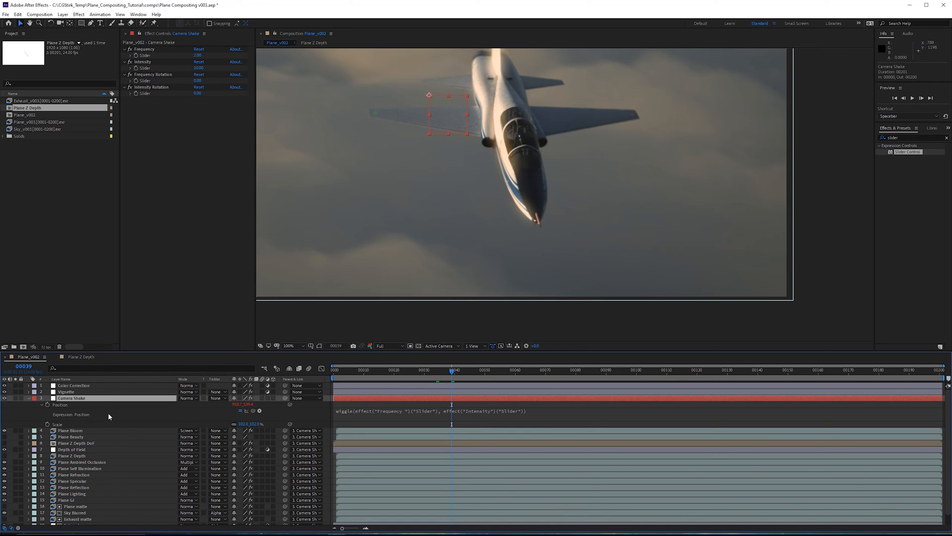
{"action": "key", "text": "shift+r"}
{"action": "left_click", "coordinate": [135, 429]}
{"action": "key", "text": "alt+shift+equal"}
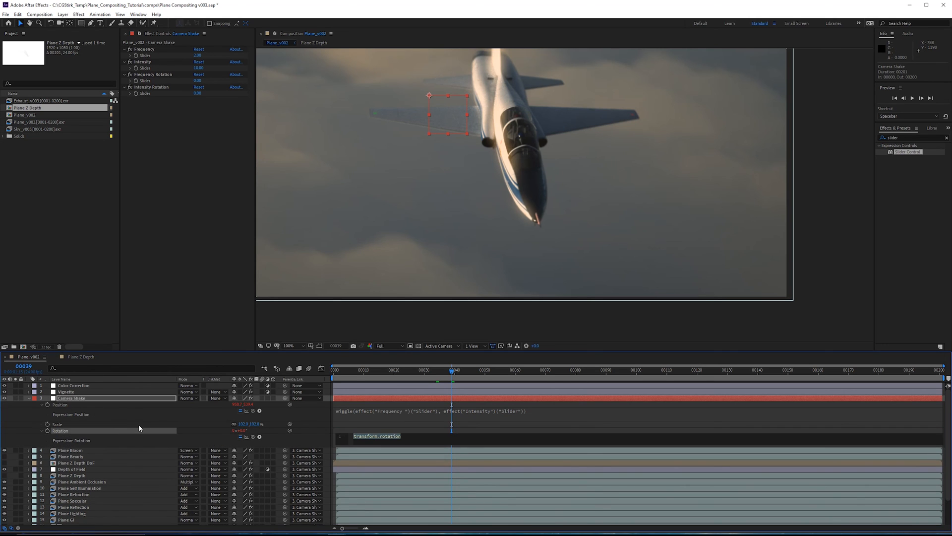
{"action": "type", "text": "wiggle("}
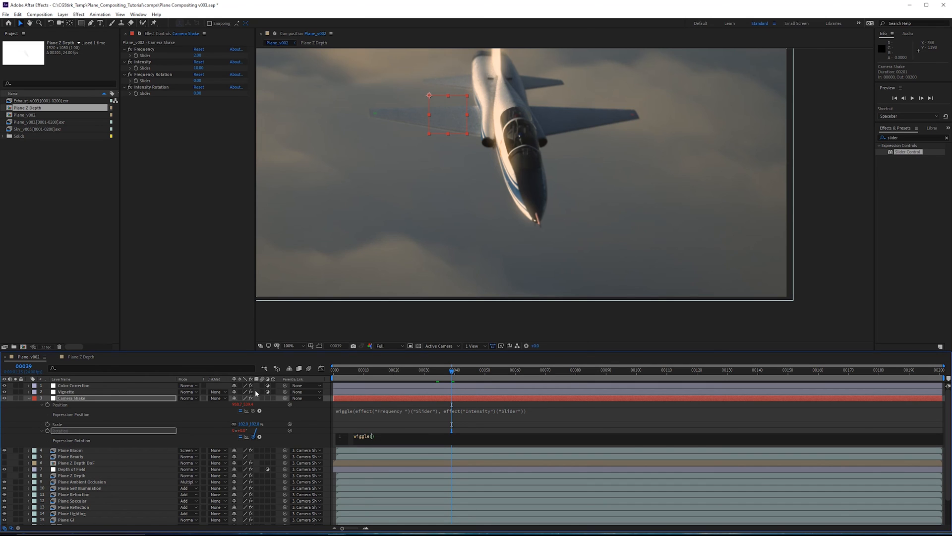
{"action": "left_click_drag", "start_coordinate": [254, 437], "coordinate": [166, 81]}
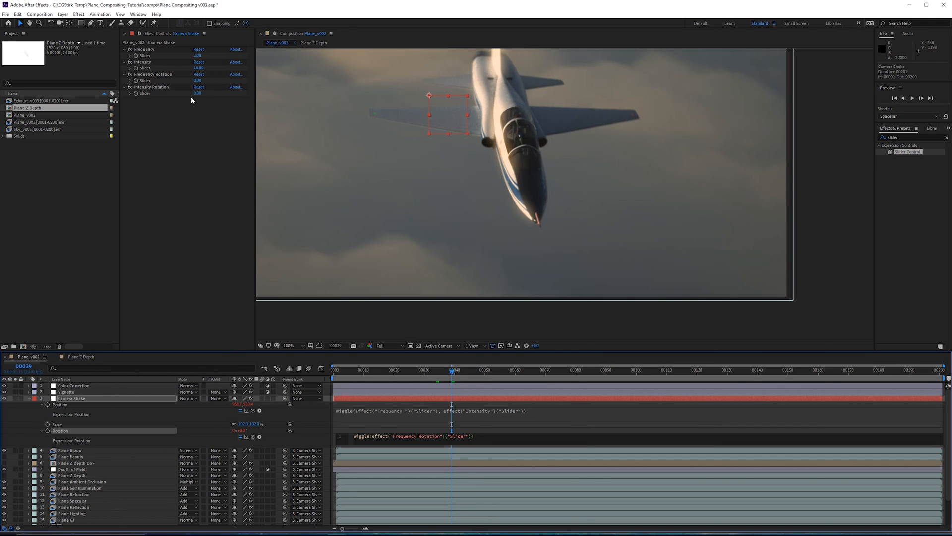
{"action": "left_click_drag", "start_coordinate": [254, 437], "coordinate": [157, 95]}
{"action": "type", "text": ")"}
{"action": "left_click", "coordinate": [315, 443]}
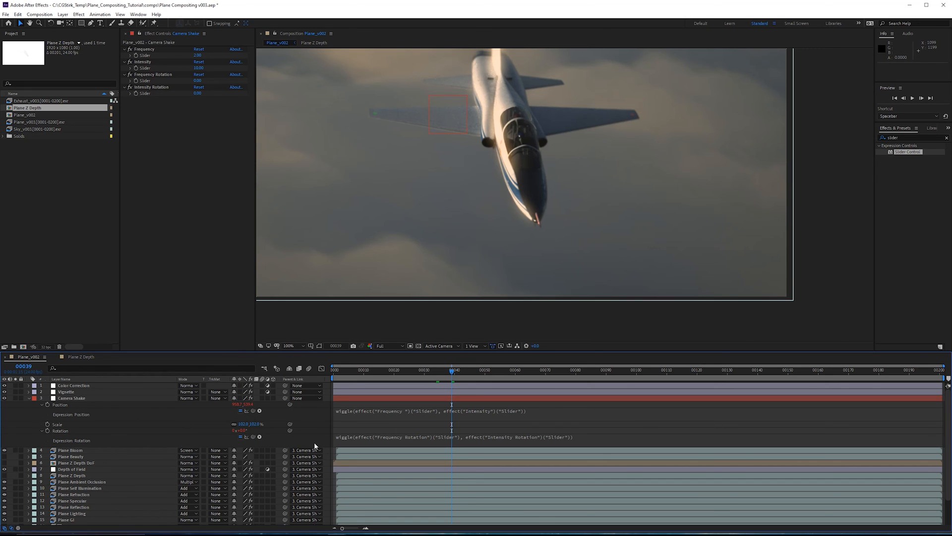
Set the Frequency Rotation slider to 0.5 and the Intensity Rotation slider to 1.
{"action": "left_click", "coordinate": [197, 81]}
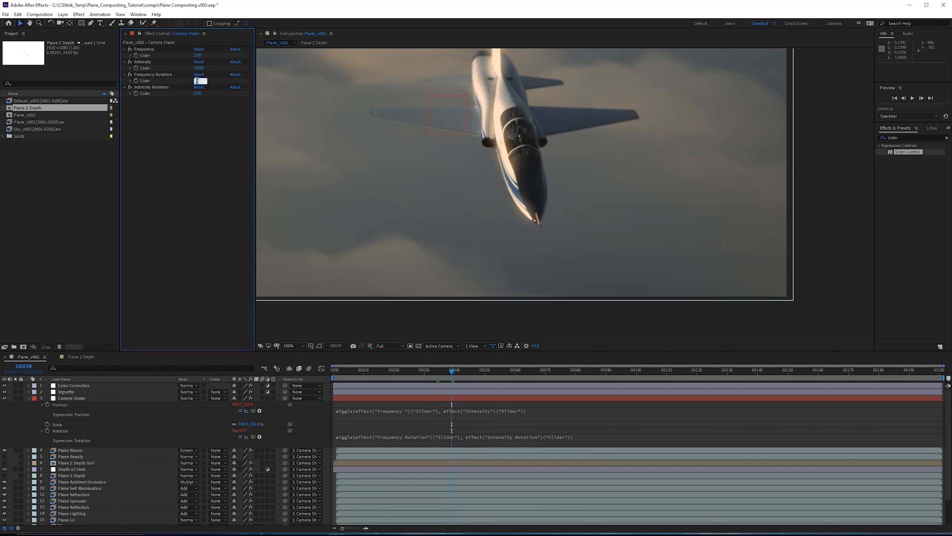
{"action": "type", "text": "0"}
{"action": "key", "text": "Return"}
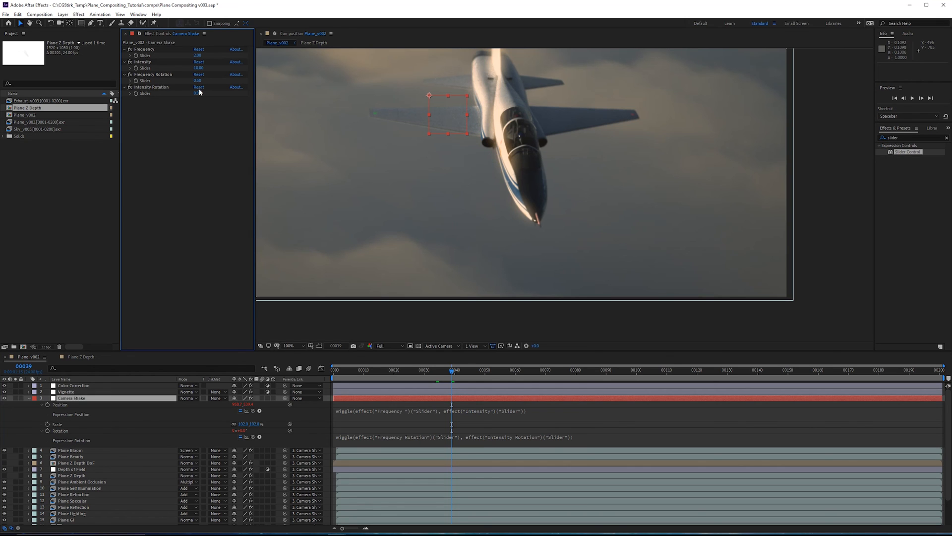
{"action": "left_click", "coordinate": [200, 95]}
{"action": "type", "text": "1"}
{"action": "key", "text": "Return"}
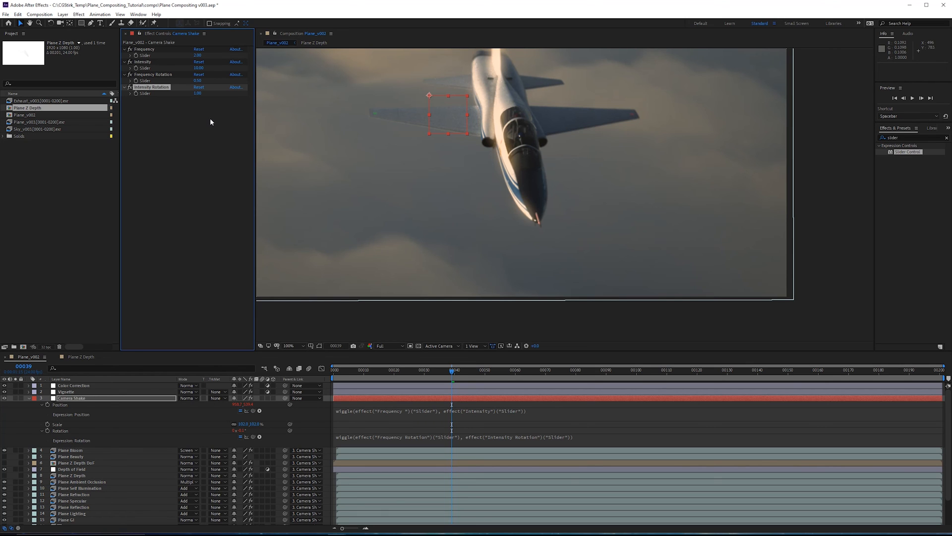
Go to frame 128 and inspect the lower-right corner of the composite for uncovered edges.
{"action": "left_click_drag", "start_coordinate": [514, 372], "coordinate": [721, 380]}
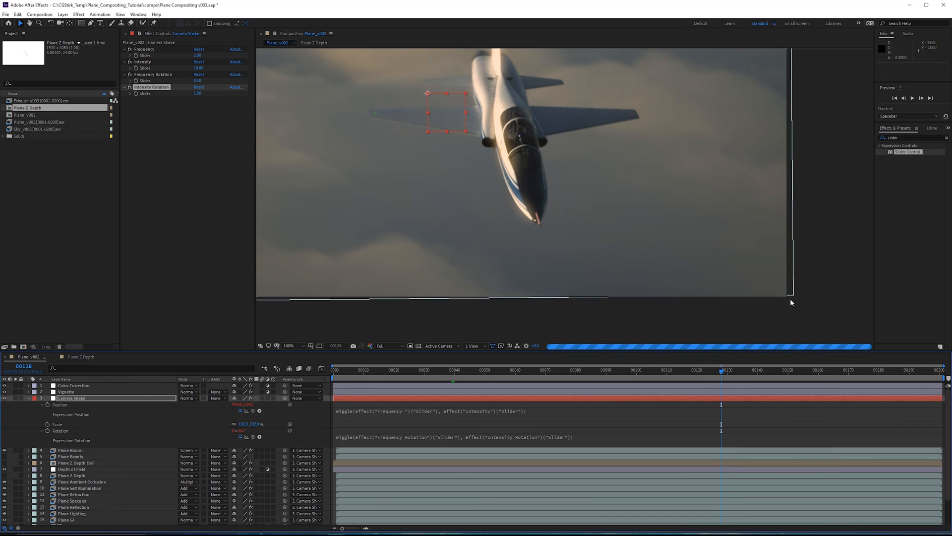
{"action": "left_click_drag", "start_coordinate": [790, 299], "coordinate": [727, 298]}
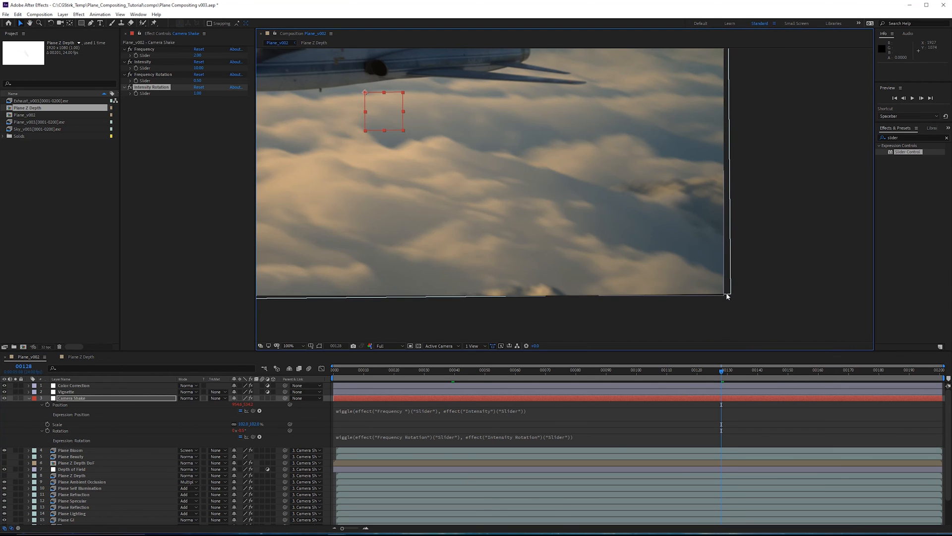
Set the Camera Shake null's Scale to 105% and check the edges of the whole frame.
{"action": "left_click", "coordinate": [244, 425]}
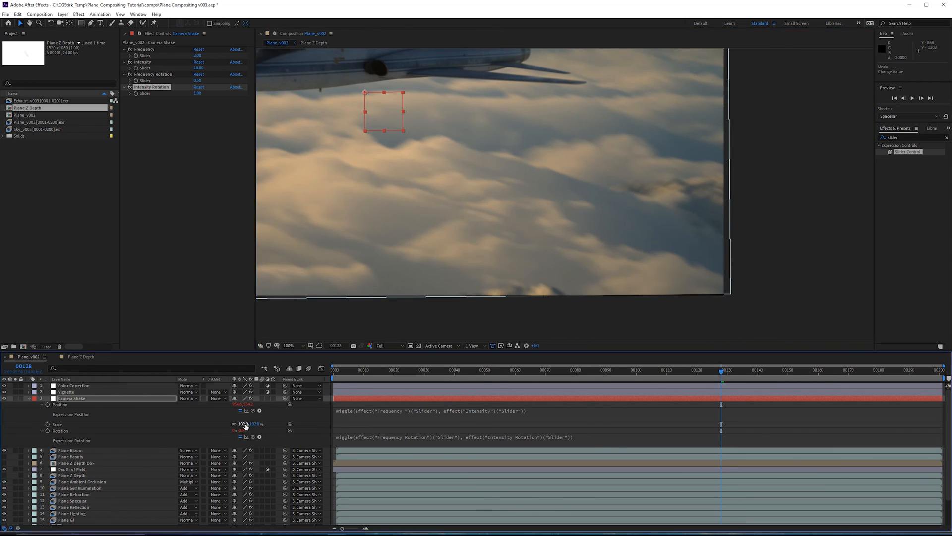
{"action": "type", "text": "105"}
{"action": "key", "text": "Return"}
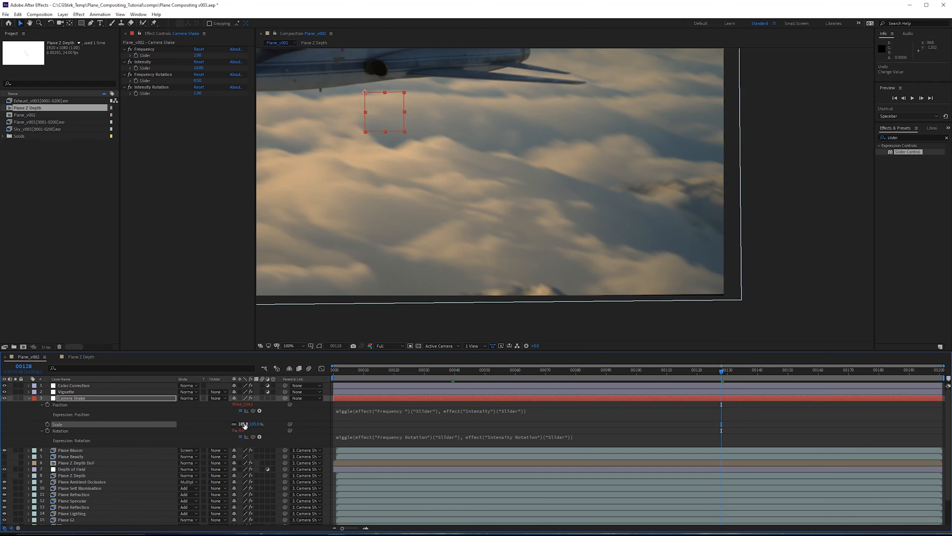
{"action": "left_click", "coordinate": [302, 346]}
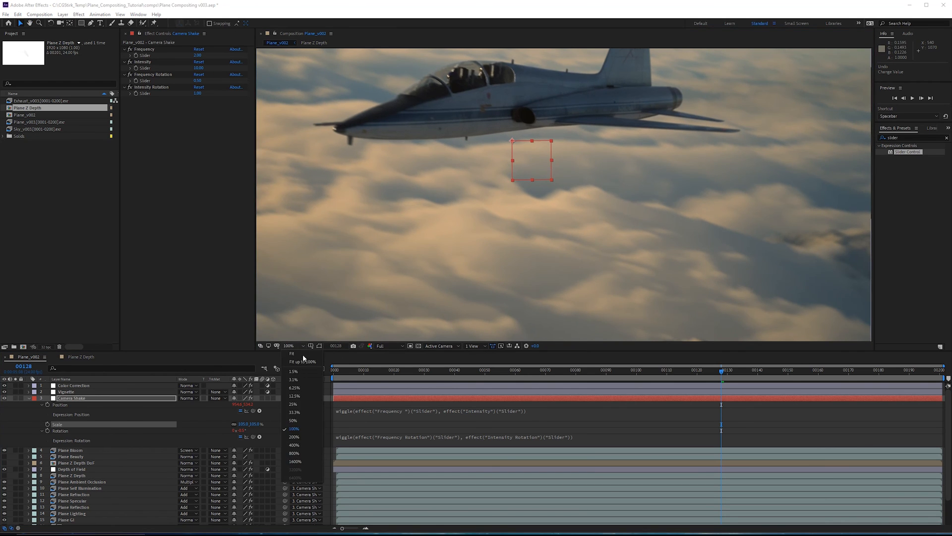
{"action": "left_click", "coordinate": [303, 356]}
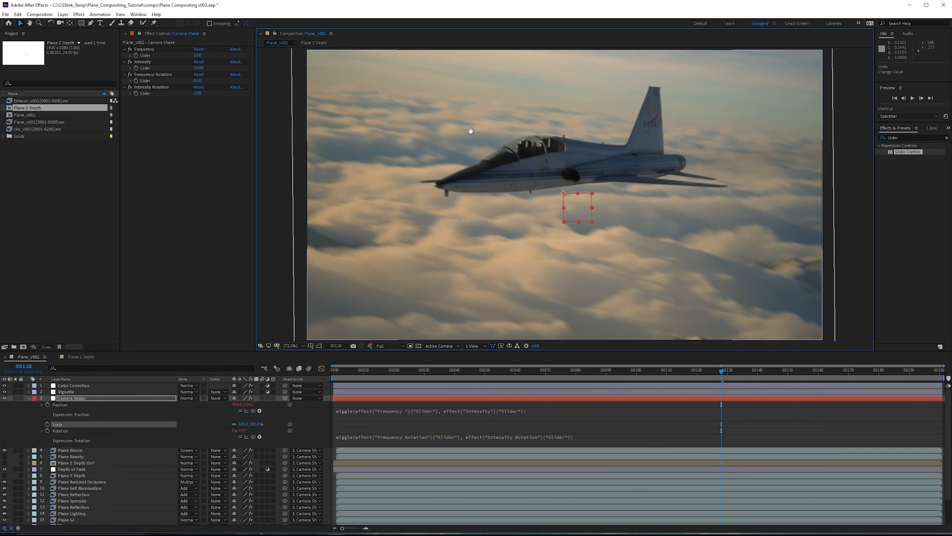
{"action": "left_click_drag", "start_coordinate": [469, 128], "coordinate": [475, 179]}
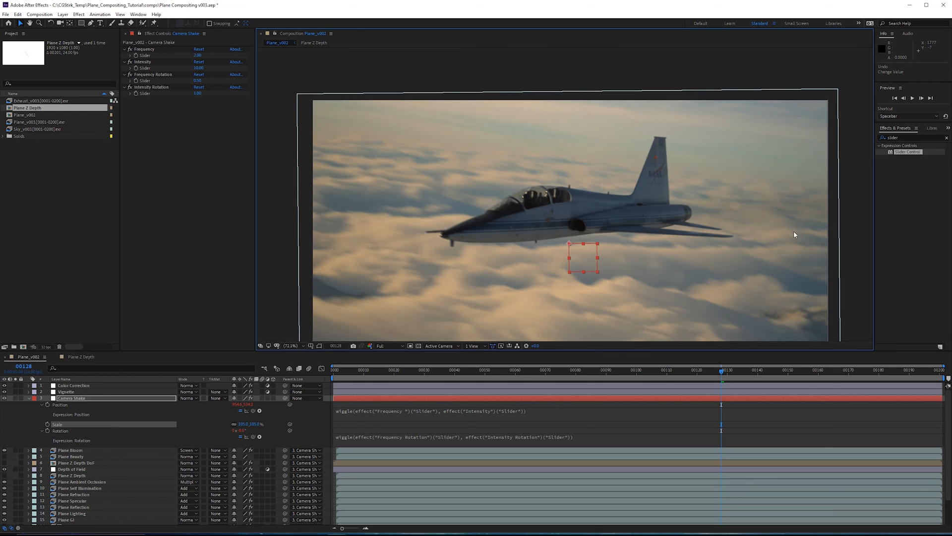
{"action": "left_click_drag", "start_coordinate": [776, 181], "coordinate": [770, 131]}
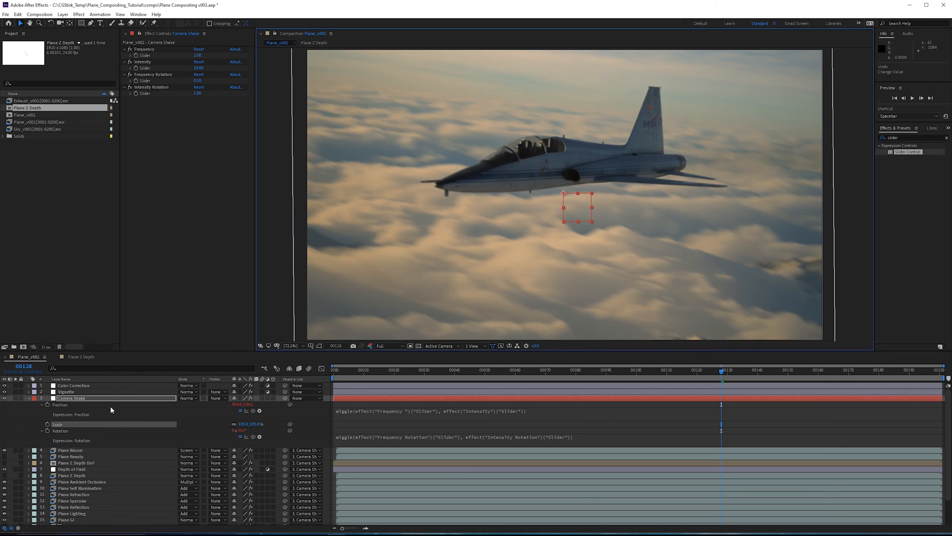
Turn on motion blur for every layer from Plane Bloom down to the sky and enable it for the composition.
{"action": "left_click", "coordinate": [103, 448]}
{"action": "scroll", "coordinate": [94, 524], "scroll_direction": "down", "scroll_amount": 2}
{"action": "left_click", "coordinate": [93, 523], "text": "shift"}
{"action": "scroll", "coordinate": [264, 420], "scroll_direction": "up", "scroll_amount": 1}
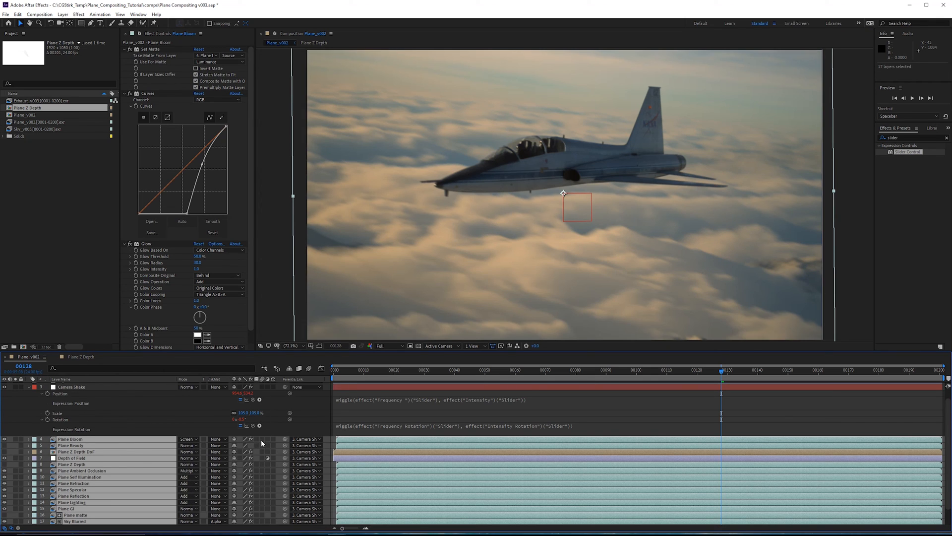
{"action": "left_click", "coordinate": [262, 439]}
{"action": "left_click", "coordinate": [309, 369]}
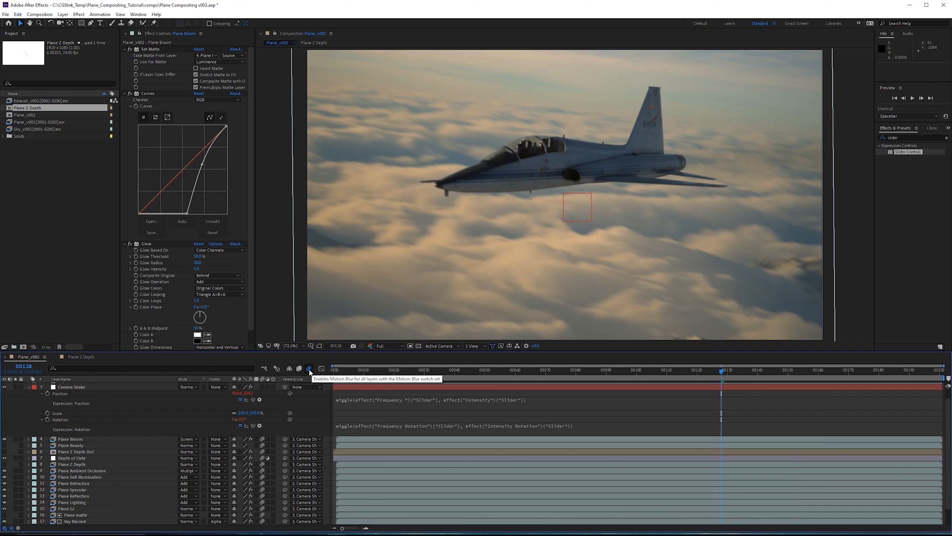
{"action": "key", "text": "u"}
Create an adjustment layer named Grain and place it between Color Correction and Vignette.
{"action": "left_click", "coordinate": [74, 386]}
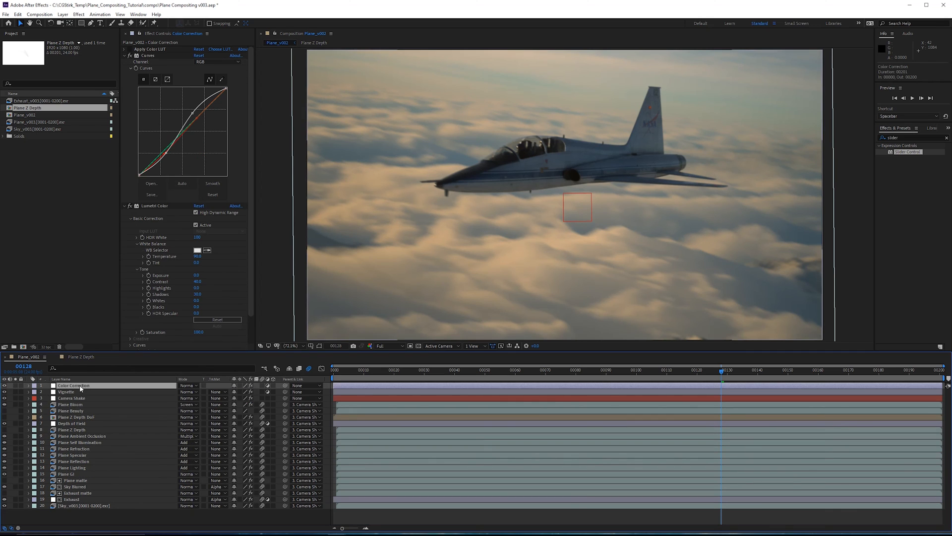
{"action": "left_click", "coordinate": [63, 14]}
{"action": "mouse_move", "coordinate": [74, 23]}
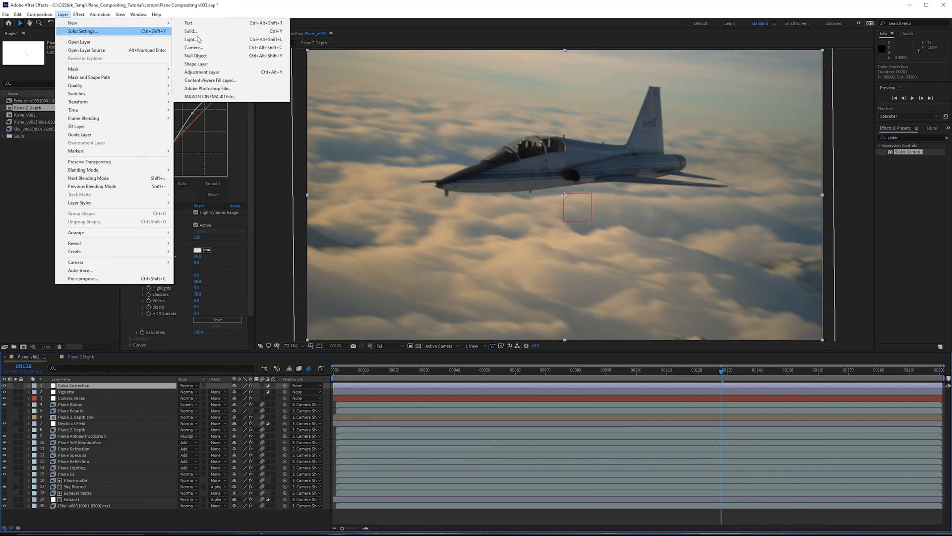
{"action": "left_click", "coordinate": [202, 72]}
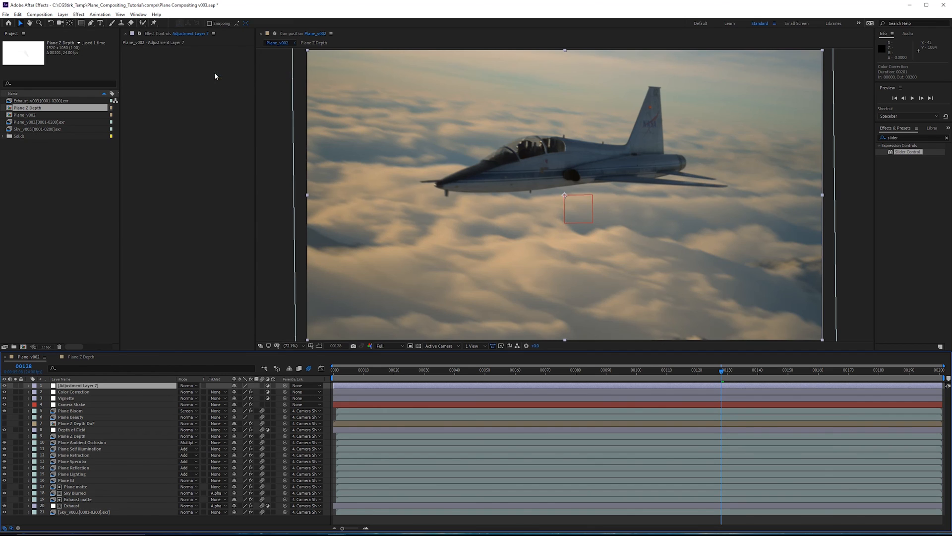
{"action": "left_click_drag", "start_coordinate": [93, 385], "coordinate": [98, 396]}
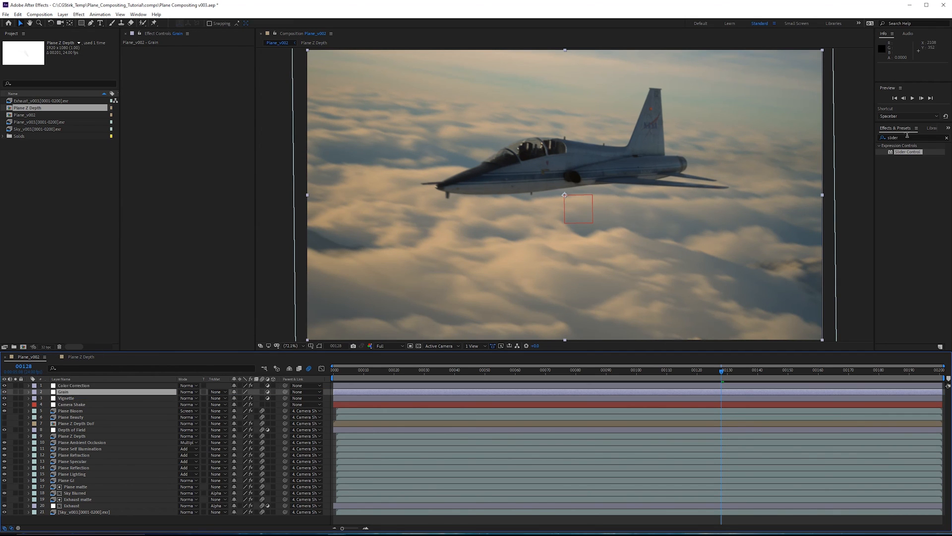
Apply the Add Grain effect to the Grain layer and set its Viewing Mode to Final Output.
{"action": "double_click", "coordinate": [893, 138]}
{"action": "type", "text": "add gra"}
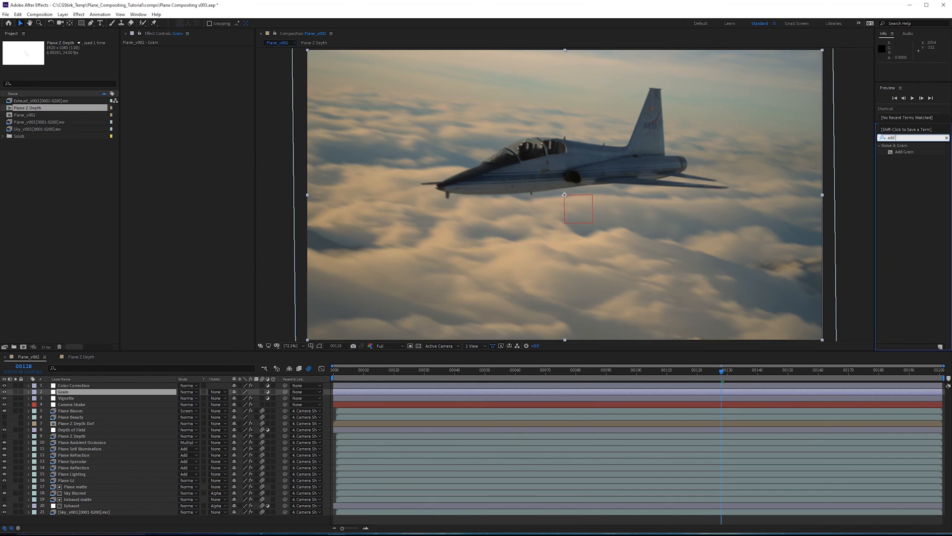
{"action": "left_click_drag", "start_coordinate": [905, 151], "coordinate": [213, 150]}
{"action": "left_click_drag", "start_coordinate": [213, 150], "coordinate": [211, 151]}
{"action": "scroll", "coordinate": [526, 163], "scroll_direction": "up", "scroll_amount": 1}
{"action": "left_click_drag", "start_coordinate": [526, 163], "coordinate": [559, 195]}
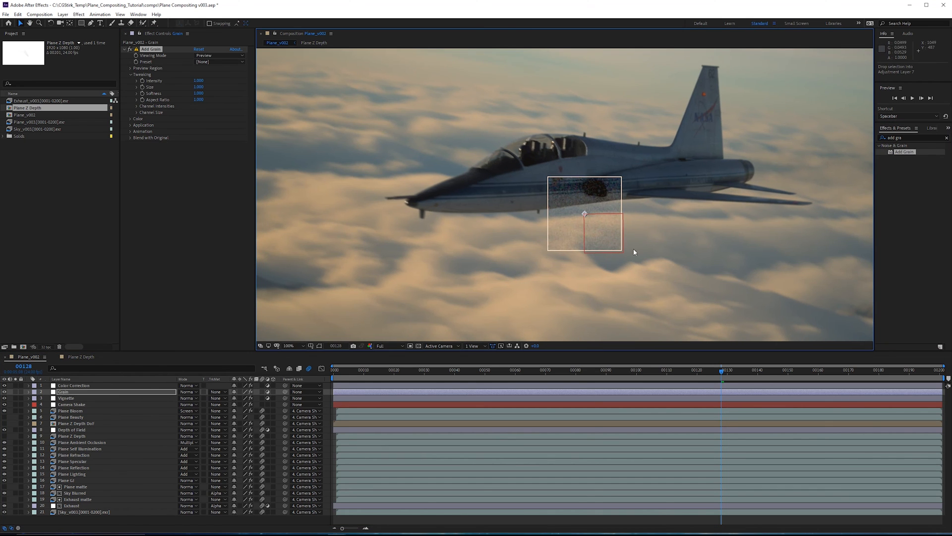
{"action": "left_click", "coordinate": [206, 56]}
{"action": "left_click", "coordinate": [211, 79]}
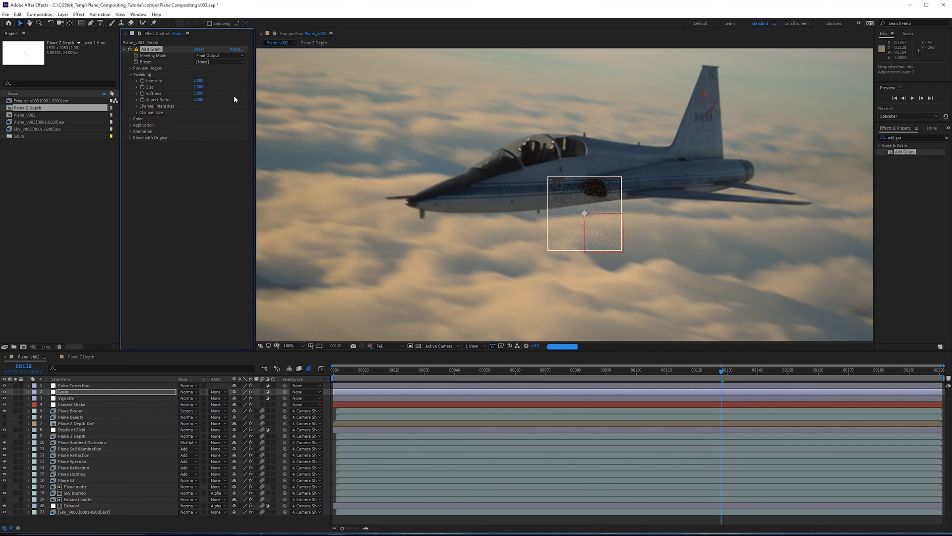
Set Add Grain's Intensity to 0.1 and its Size to 0.1.
{"action": "left_click", "coordinate": [201, 80]}
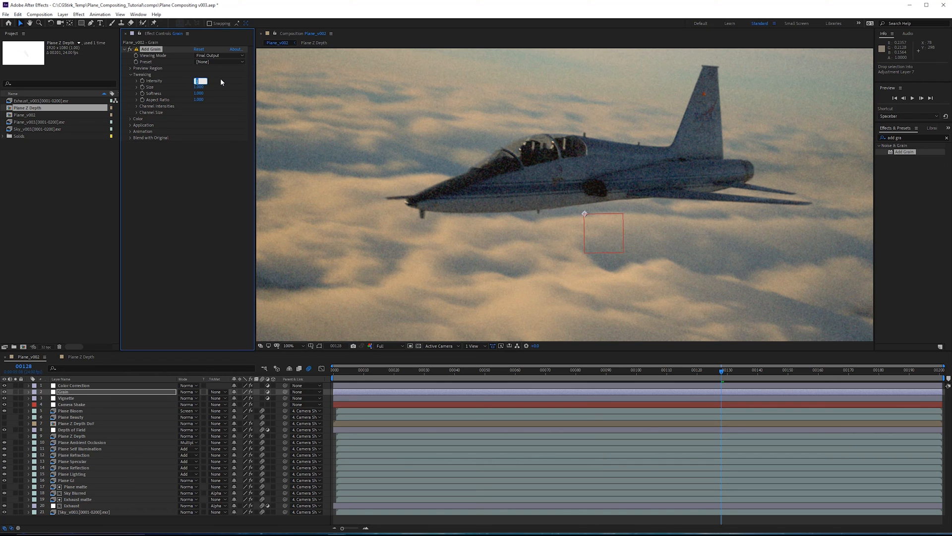
{"action": "type", "text": ".1"}
{"action": "key", "text": "Return"}
{"action": "left_click", "coordinate": [200, 88]}
{"action": "type", "text": ".1"}
{"action": "key", "text": "Return"}
Inspect the grain closely around the cockpit and reduce the Add Grain Intensity to 0.05.
{"action": "scroll", "coordinate": [590, 194], "scroll_direction": "up", "scroll_amount": 4}
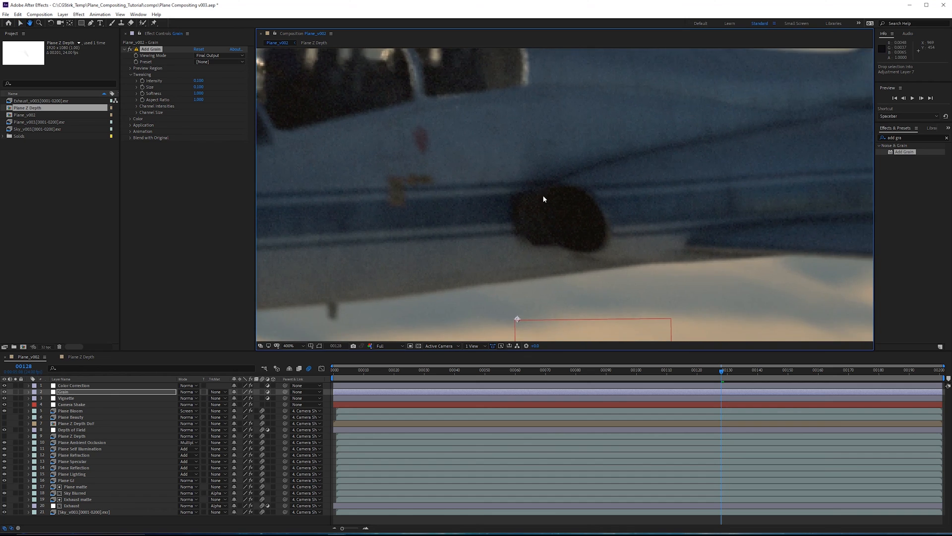
{"action": "scroll", "coordinate": [551, 197], "scroll_direction": "up", "scroll_amount": 1}
{"action": "scroll", "coordinate": [595, 248], "scroll_direction": "down", "scroll_amount": 1}
{"action": "left_click_drag", "start_coordinate": [363, 103], "coordinate": [582, 169]}
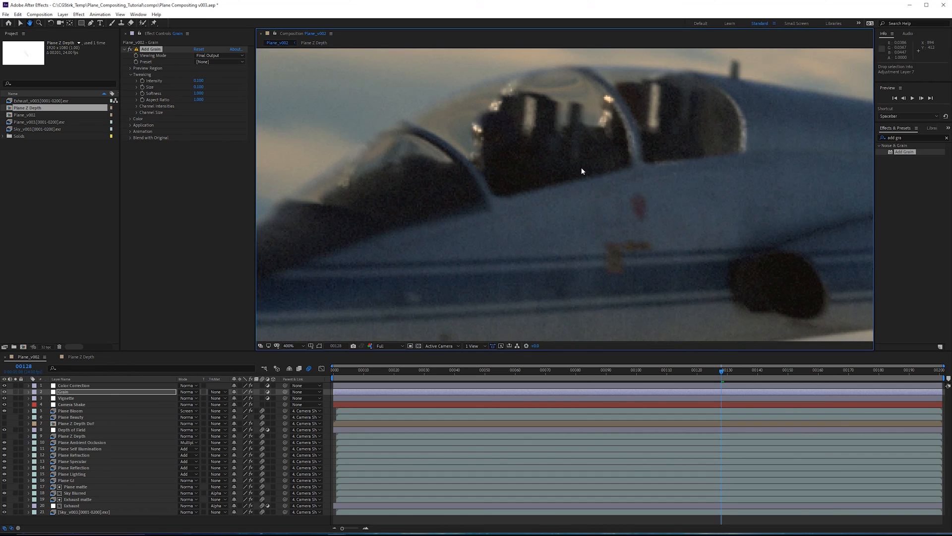
{"action": "key", "text": "v"}
{"action": "left_click", "coordinate": [492, 162]}
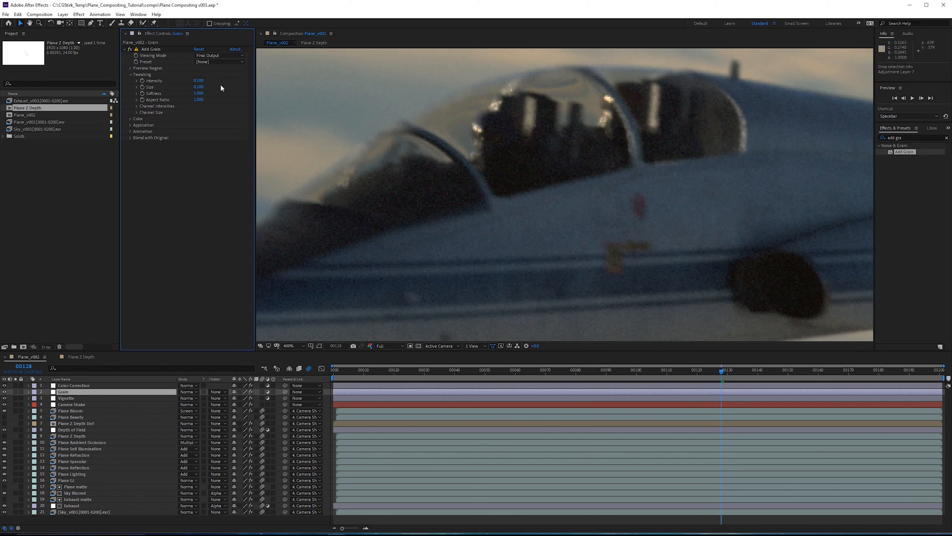
{"action": "left_click", "coordinate": [199, 81]}
{"action": "type", "text": "0.05"}
{"action": "key", "text": "Return"}
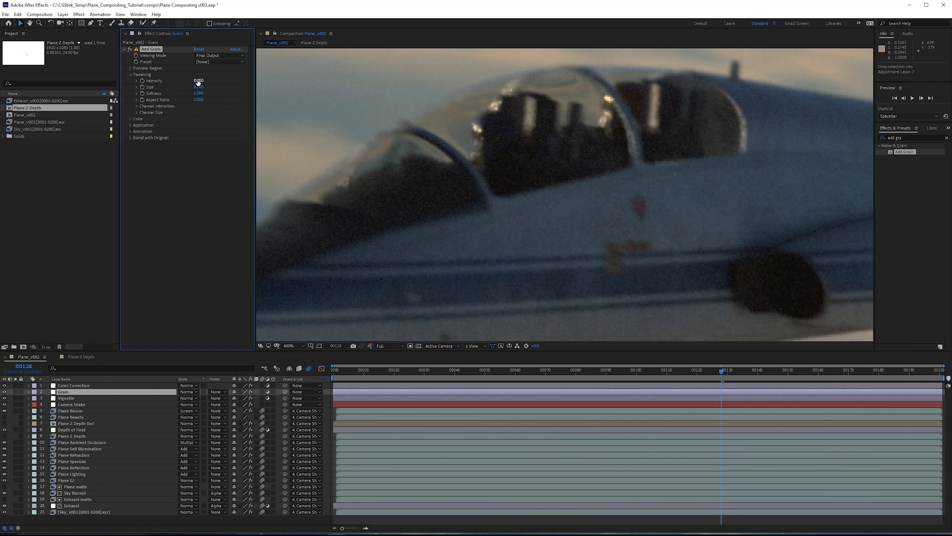
Examine the grain on the fuselage, tail and clouds, both close up and across the wider frame.
{"action": "scroll", "coordinate": [640, 258], "scroll_direction": "down", "scroll_amount": 1}
{"action": "left_click_drag", "start_coordinate": [640, 258], "coordinate": [334, 230]}
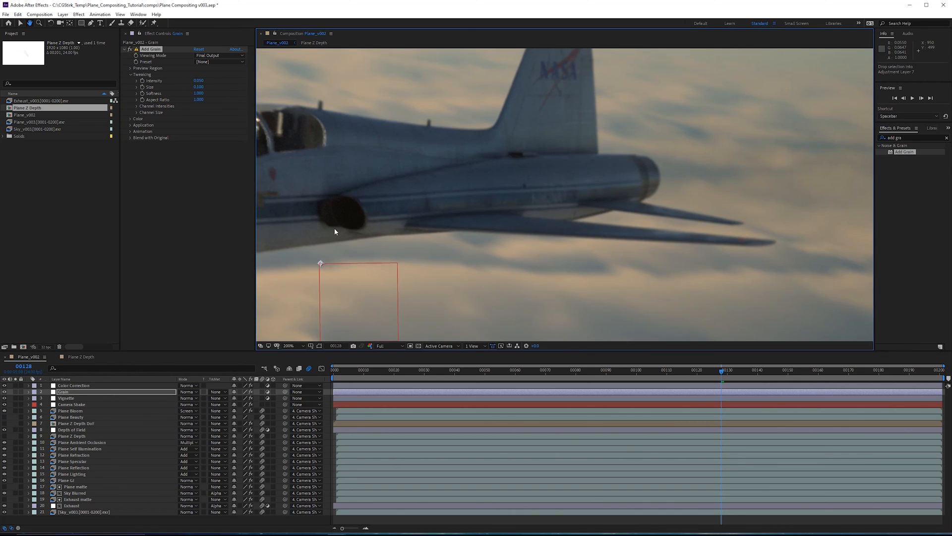
{"action": "scroll", "coordinate": [522, 225], "scroll_direction": "down", "scroll_amount": 1}
{"action": "left_click_drag", "start_coordinate": [522, 225], "coordinate": [570, 187]}
{"action": "scroll", "coordinate": [636, 142], "scroll_direction": "up", "scroll_amount": 1}
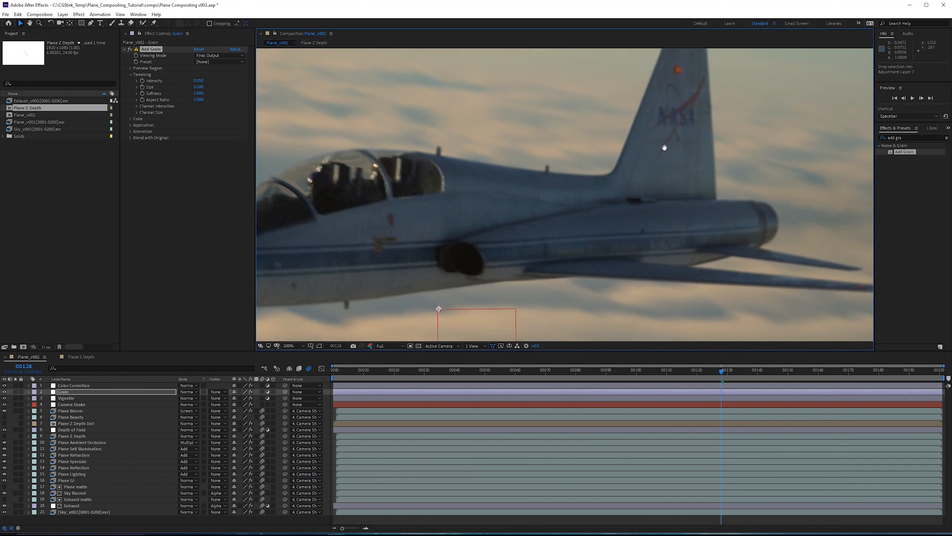
{"action": "left_click_drag", "start_coordinate": [663, 149], "coordinate": [674, 202]}
{"action": "left_click_drag", "start_coordinate": [593, 253], "coordinate": [682, 213]}
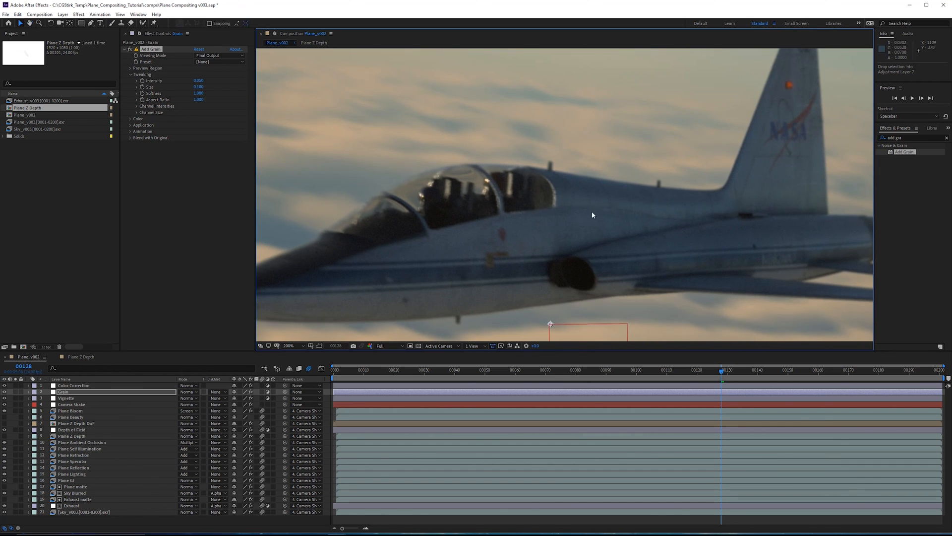
{"action": "scroll", "coordinate": [526, 256], "scroll_direction": "down", "scroll_amount": 1}
{"action": "scroll", "coordinate": [529, 248], "scroll_direction": "up", "scroll_amount": 1}
{"action": "left_click_drag", "start_coordinate": [756, 82], "coordinate": [714, 193]}
{"action": "scroll", "coordinate": [715, 193], "scroll_direction": "down", "scroll_amount": 1}
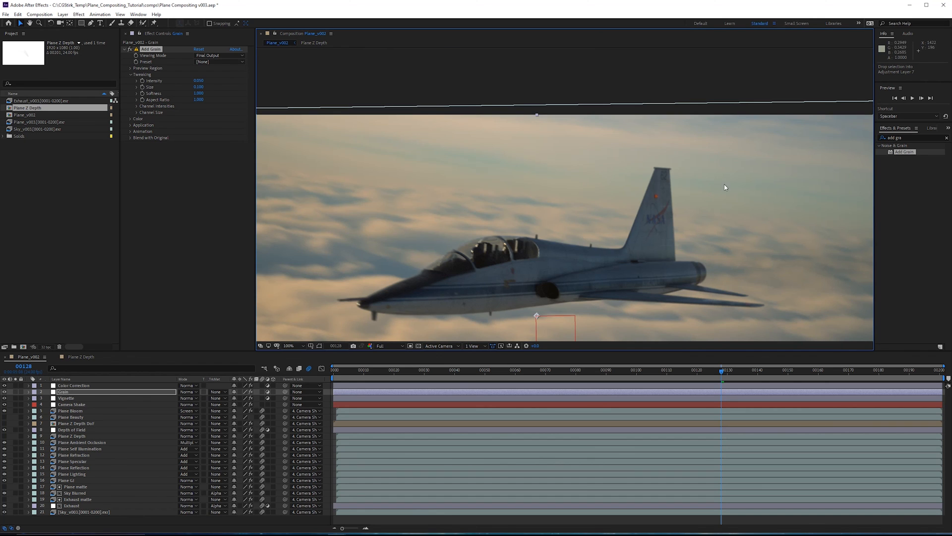
{"action": "scroll", "coordinate": [793, 214], "scroll_direction": "up", "scroll_amount": 1}
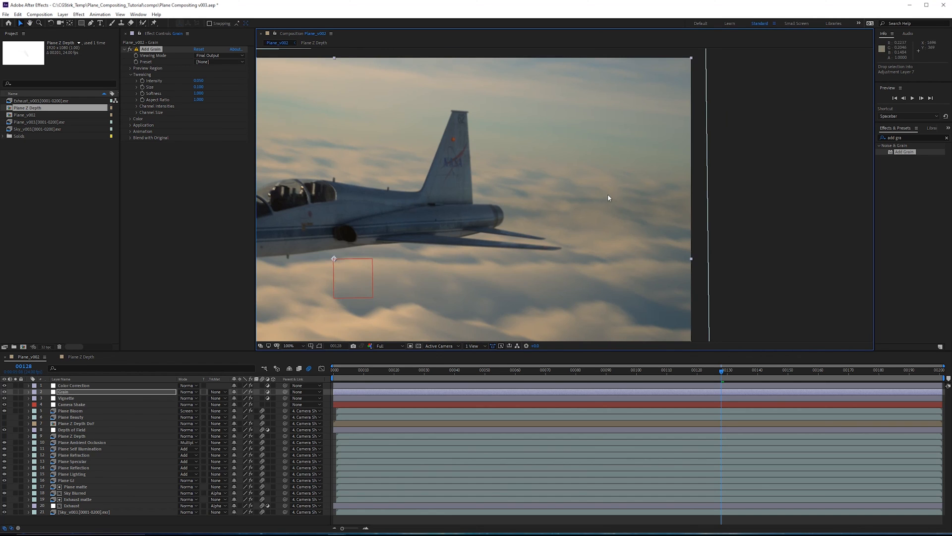
{"action": "scroll", "coordinate": [608, 198], "scroll_direction": "up", "scroll_amount": 1}
{"action": "left_click_drag", "start_coordinate": [601, 200], "coordinate": [518, 34]}
{"action": "left_click_drag", "start_coordinate": [620, 254], "coordinate": [699, 104]}
{"action": "scroll", "coordinate": [578, 259], "scroll_direction": "down", "scroll_amount": 1}
{"action": "left_click_drag", "start_coordinate": [578, 258], "coordinate": [677, 122]}
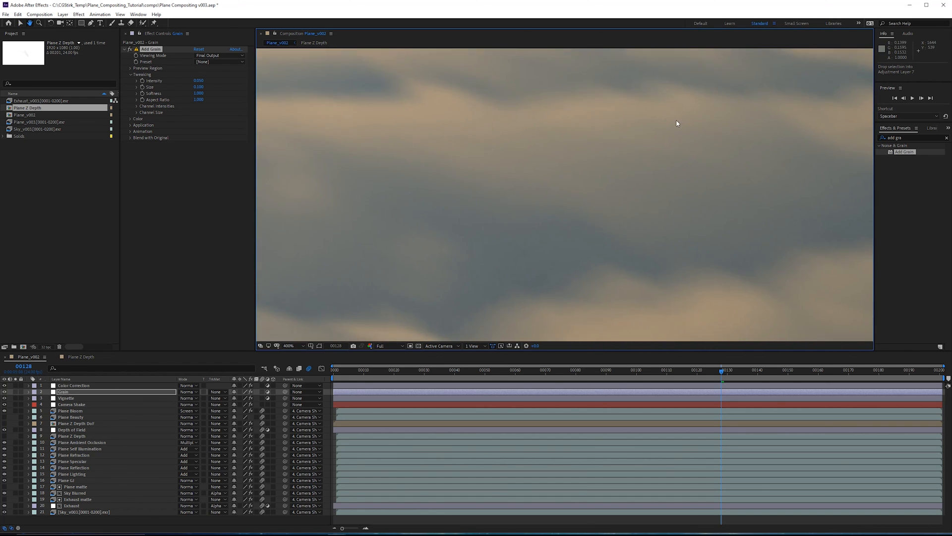
{"action": "scroll", "coordinate": [510, 160], "scroll_direction": "down", "scroll_amount": 1}
{"action": "left_click_drag", "start_coordinate": [510, 160], "coordinate": [683, 234]}
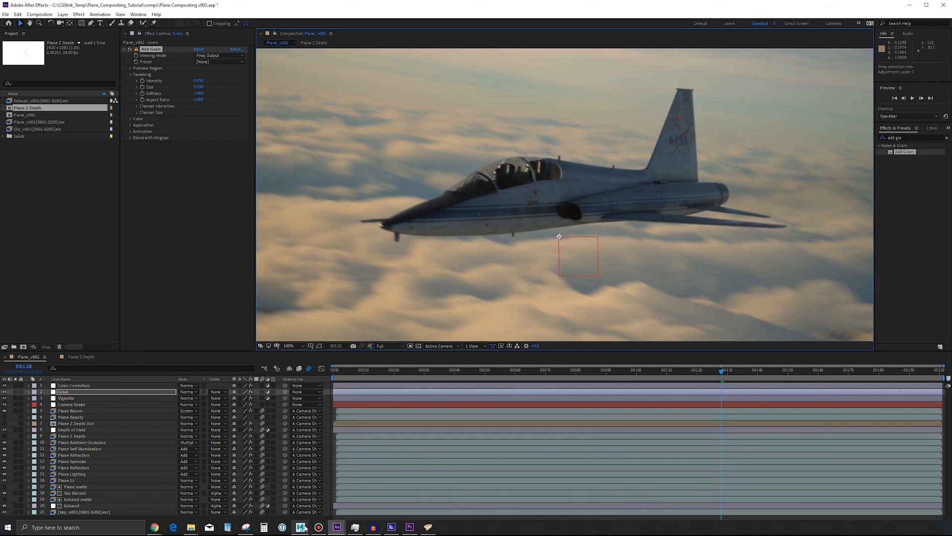
Switch to Maya, disable the Bloom/Glare effect in the V-Ray frame buffer and close the frame buffer.
{"action": "left_click", "coordinate": [302, 527]}
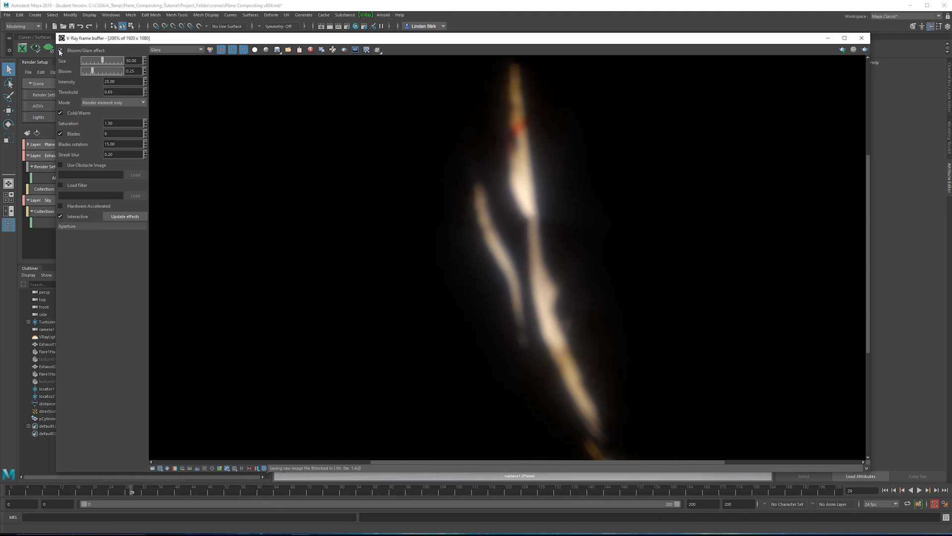
{"action": "left_click", "coordinate": [60, 51]}
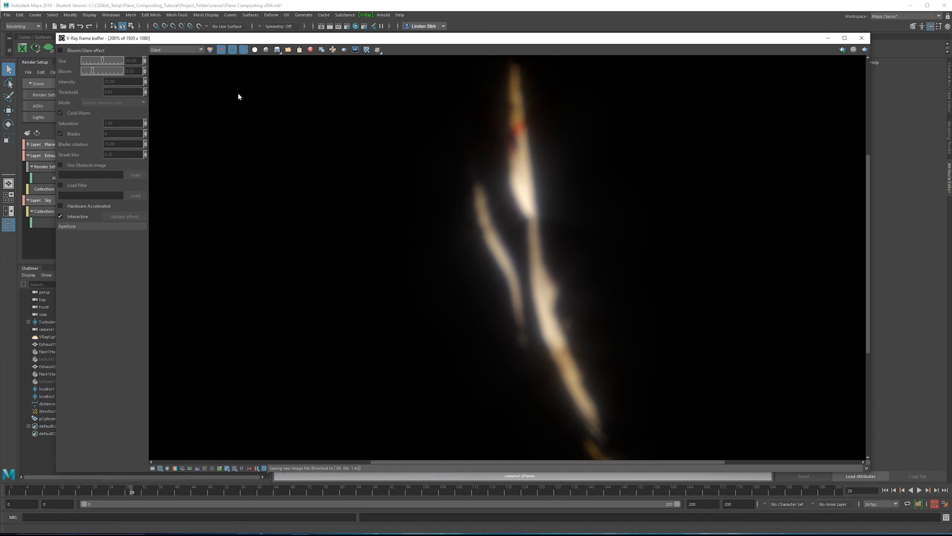
{"action": "left_click", "coordinate": [179, 50]}
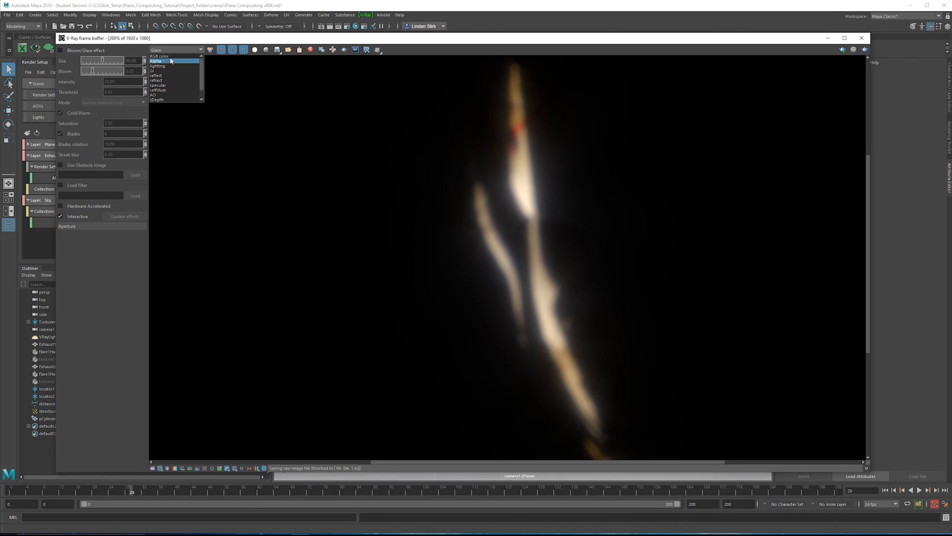
{"action": "left_click", "coordinate": [171, 58]}
{"action": "left_click", "coordinate": [861, 38]}
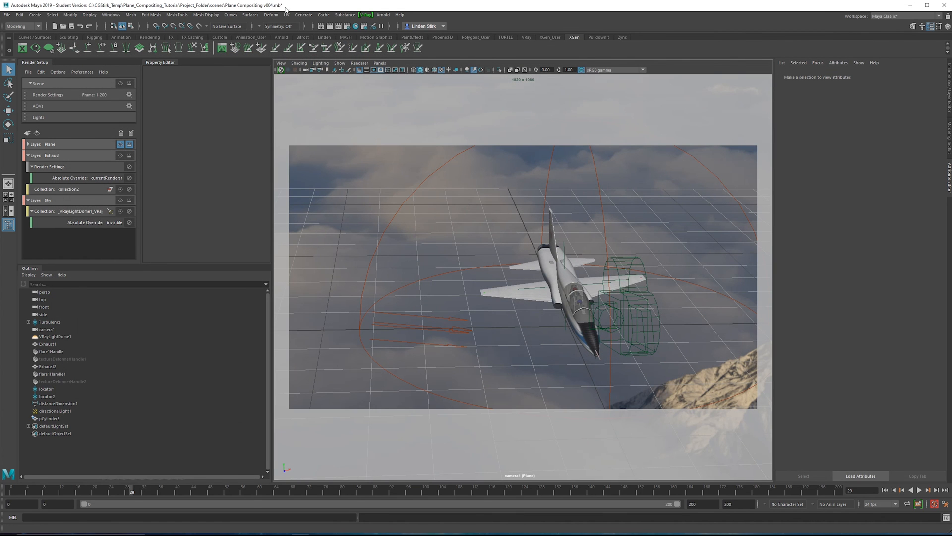
Set the V-Ray progressive sampler's max render time to 1 minute in the Plane layer's render settings.
{"action": "left_click", "coordinate": [347, 27]}
{"action": "left_click", "coordinate": [559, 183]}
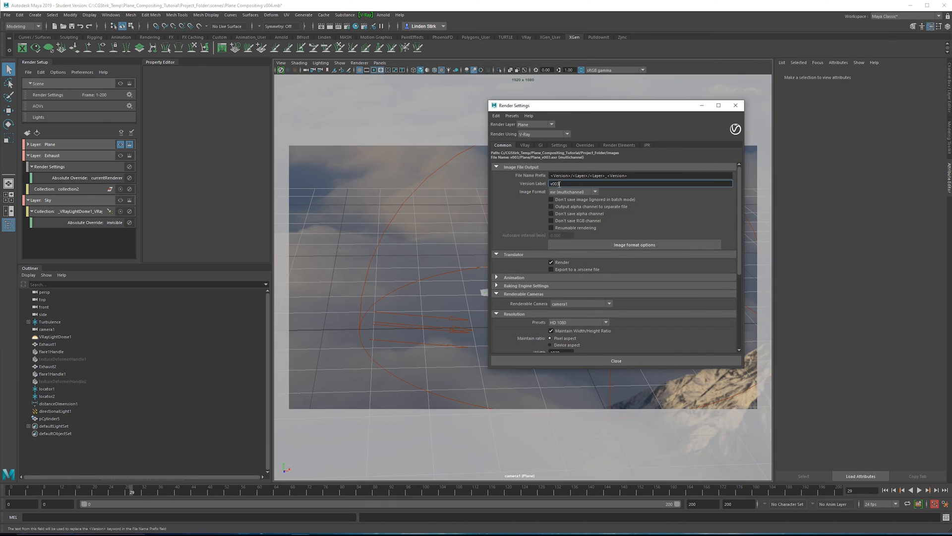
{"action": "left_click", "coordinate": [525, 145]}
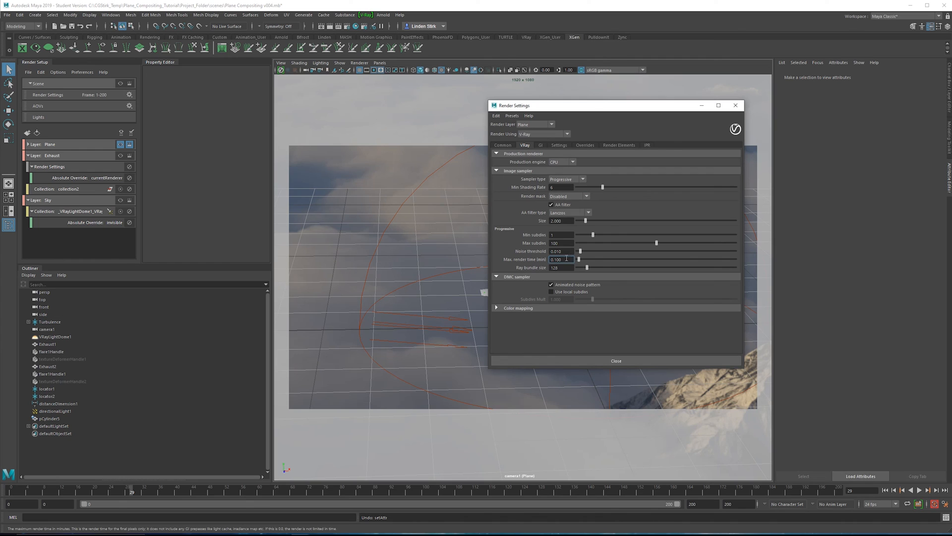
{"action": "left_click_drag", "start_coordinate": [572, 258], "coordinate": [546, 259]}
{"action": "type", "text": "1"}
{"action": "key", "text": "Return"}
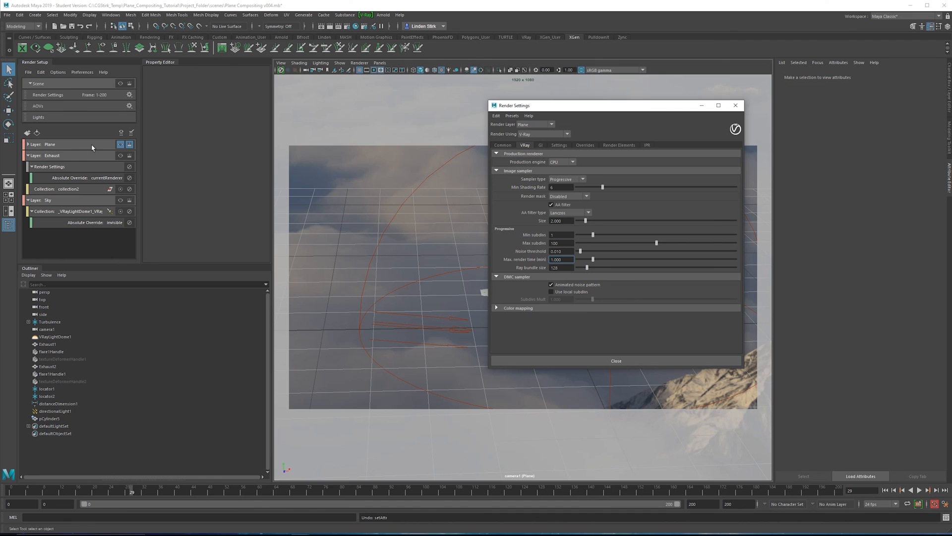
{"action": "left_click", "coordinate": [735, 106]}
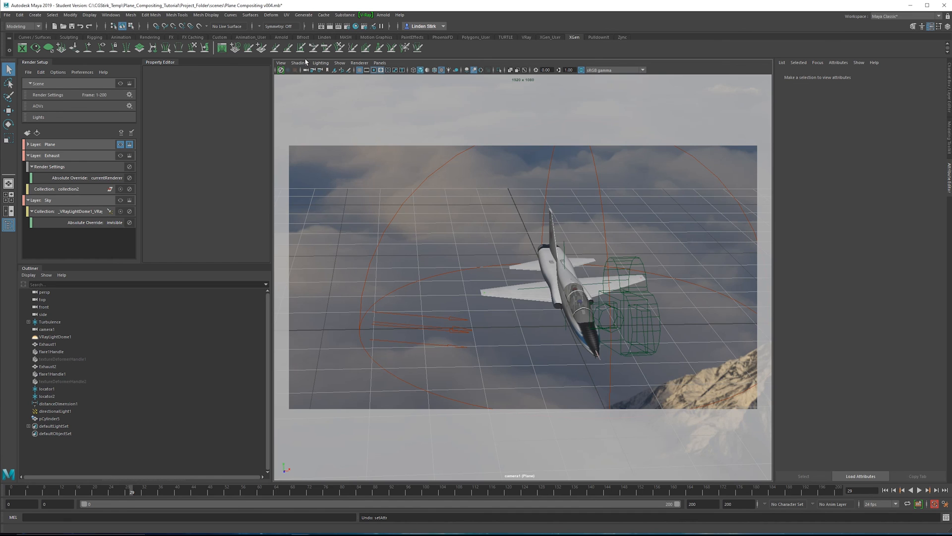
Save the Maya scene, switch to After Effects and move the Plane Bloom layer directly beneath the Depth of Field layer.
{"action": "left_click", "coordinate": [72, 26]}
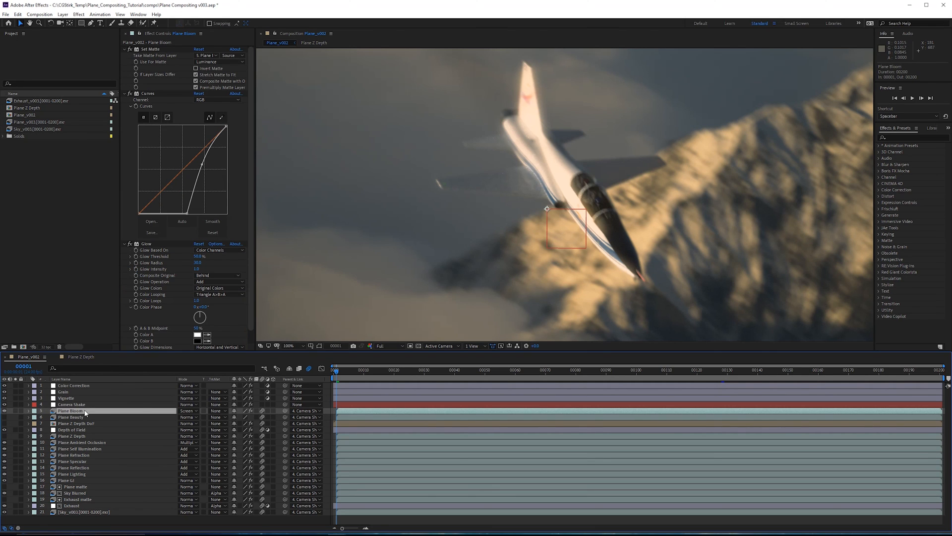
{"action": "left_click_drag", "start_coordinate": [95, 414], "coordinate": [100, 433]}
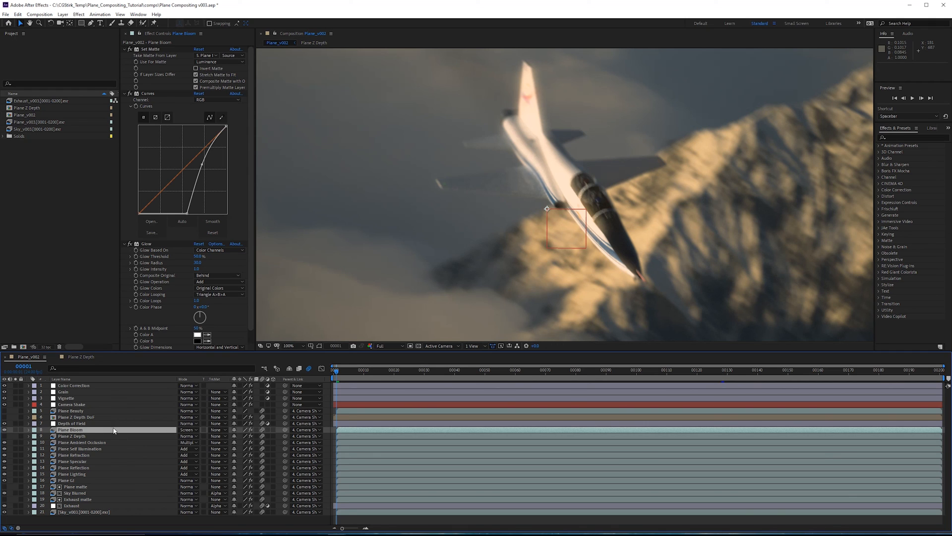
Replace the Plane_v003 EXR sequence in the project with the re-rendered Plane_v004 sequence.
{"action": "left_click", "coordinate": [24, 123]}
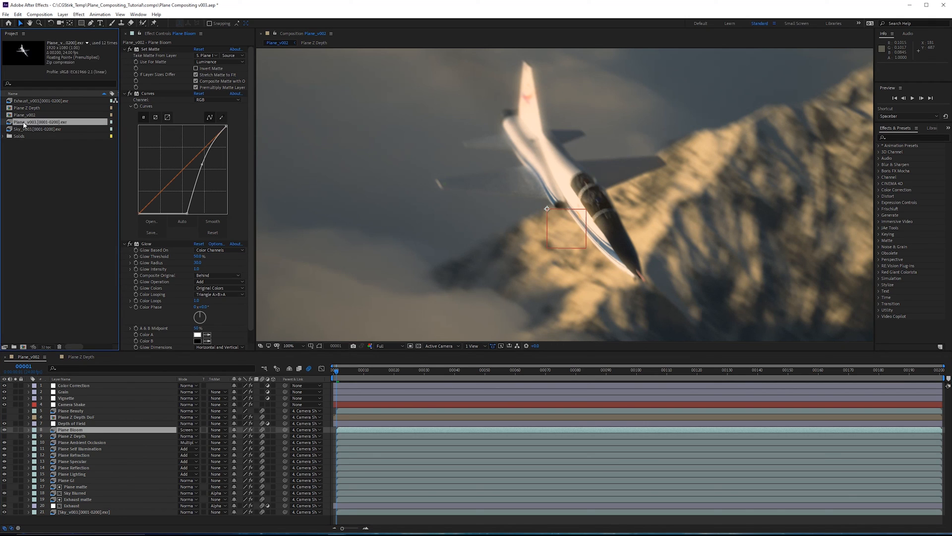
{"action": "right_click", "coordinate": [50, 125]}
{"action": "mouse_move", "coordinate": [107, 189]}
{"action": "left_click", "coordinate": [171, 186]}
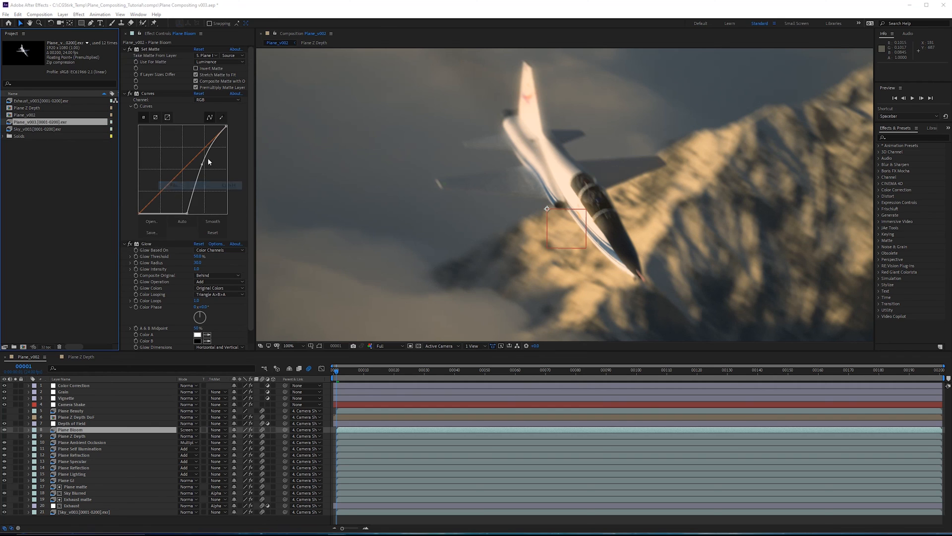
{"action": "double_click", "coordinate": [147, 92]}
{"action": "double_click", "coordinate": [99, 70]}
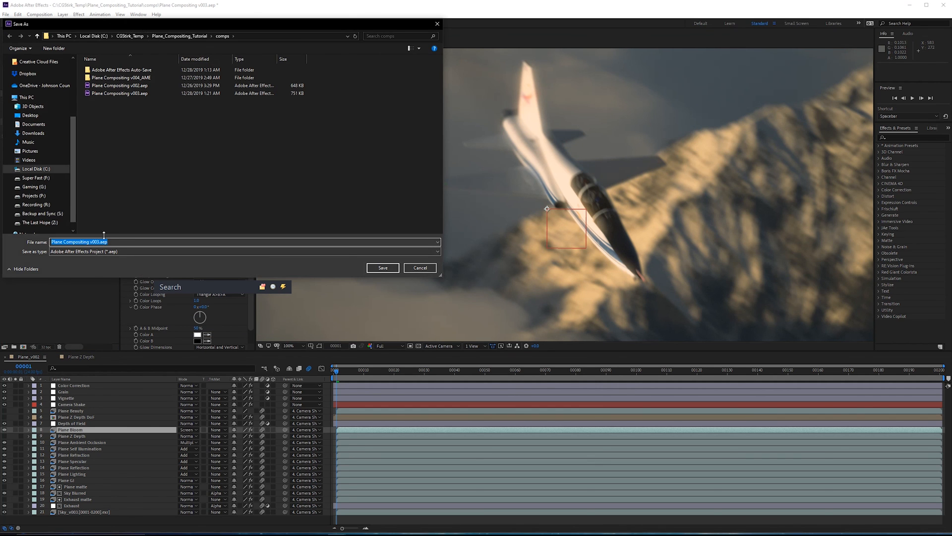
Save the project as Plane Compositing v004.aep and rename the main composition Plane_v004.
{"action": "left_click", "coordinate": [97, 242]}
{"action": "key", "text": "Return"}
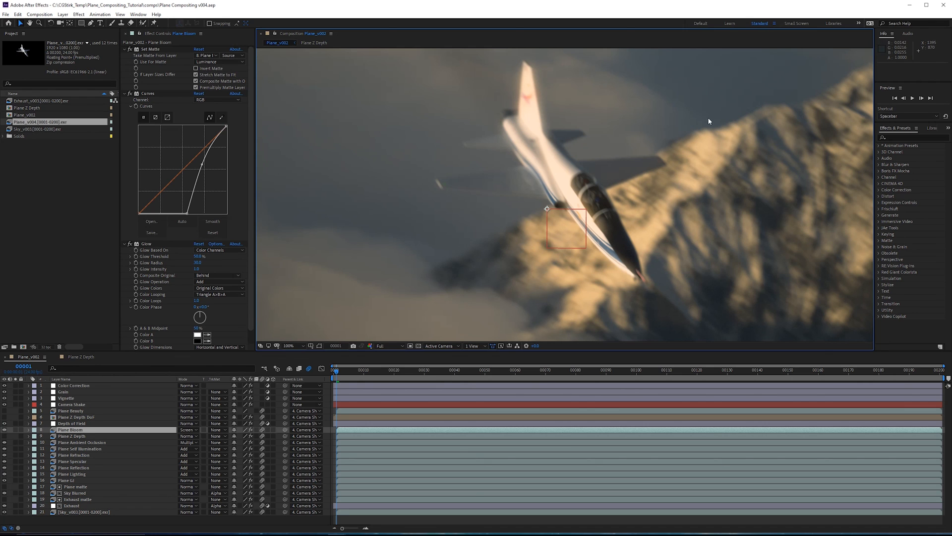
{"action": "right_click", "coordinate": [28, 358]}
{"action": "left_click", "coordinate": [63, 217]}
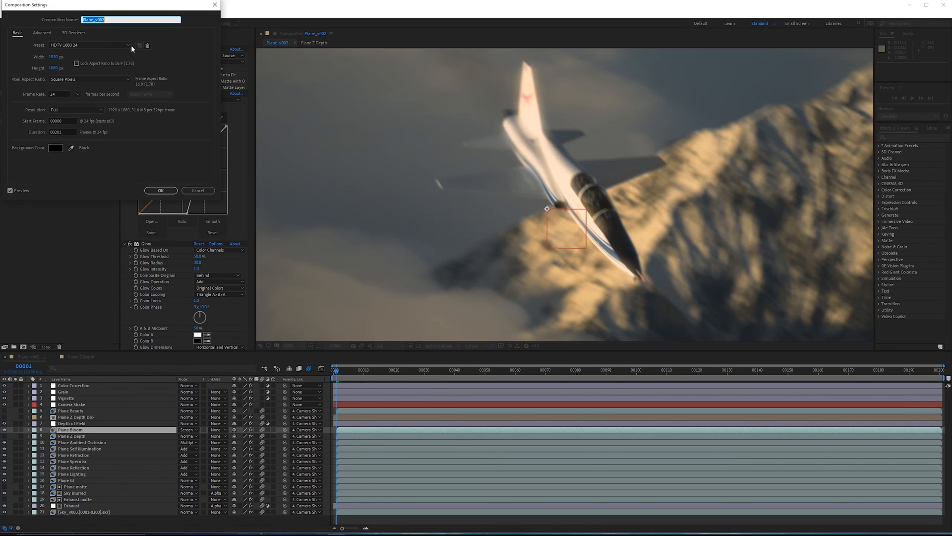
{"action": "type", "text": "4"}
{"action": "key", "text": "Return"}
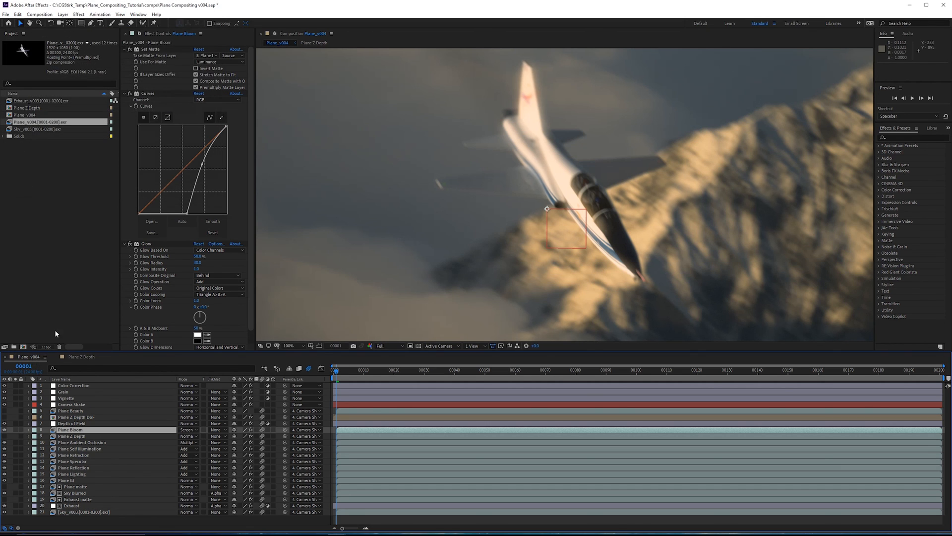
Queue the composition in Adobe Media Encoder and enable Render at Maximum Depth for an H.264 export based on the Match Source - High Bitrate preset.
{"action": "left_click", "coordinate": [39, 14]}
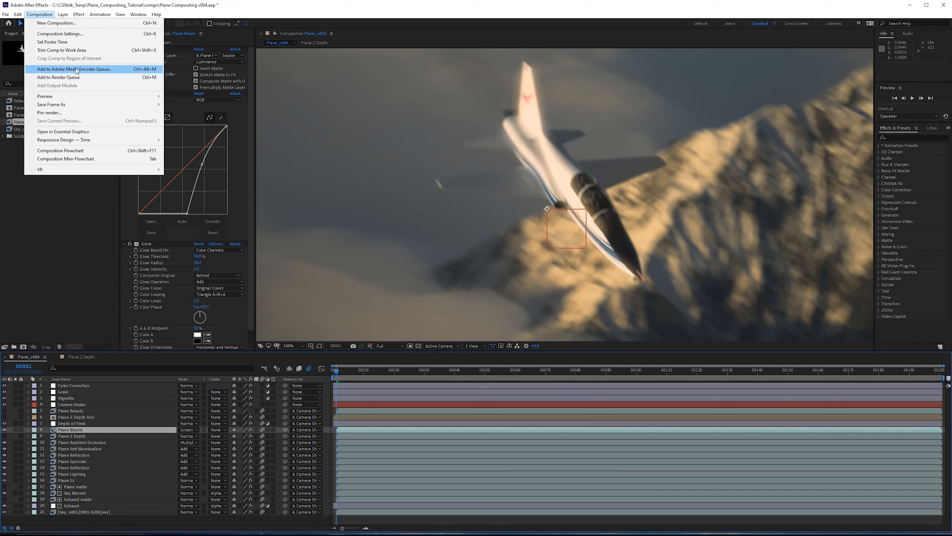
{"action": "left_click", "coordinate": [77, 70]}
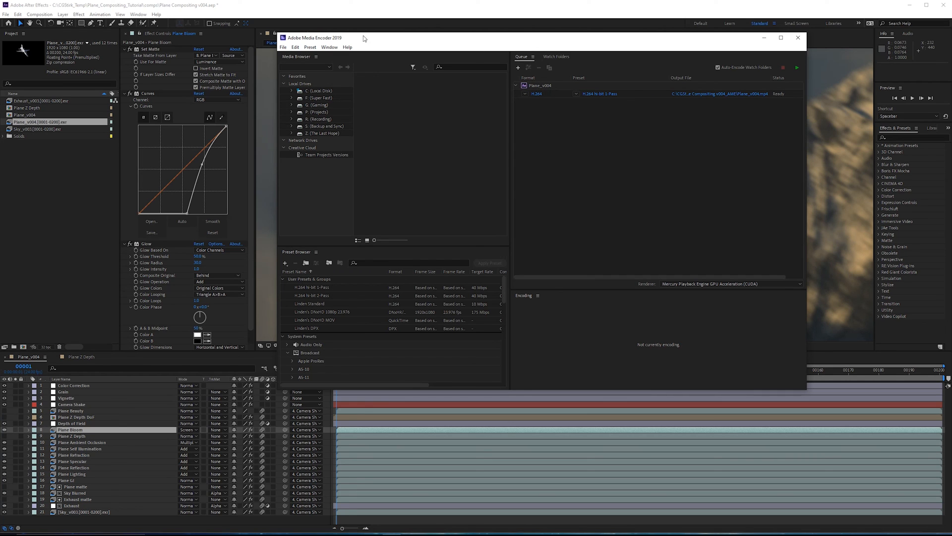
{"action": "left_click", "coordinate": [536, 95]}
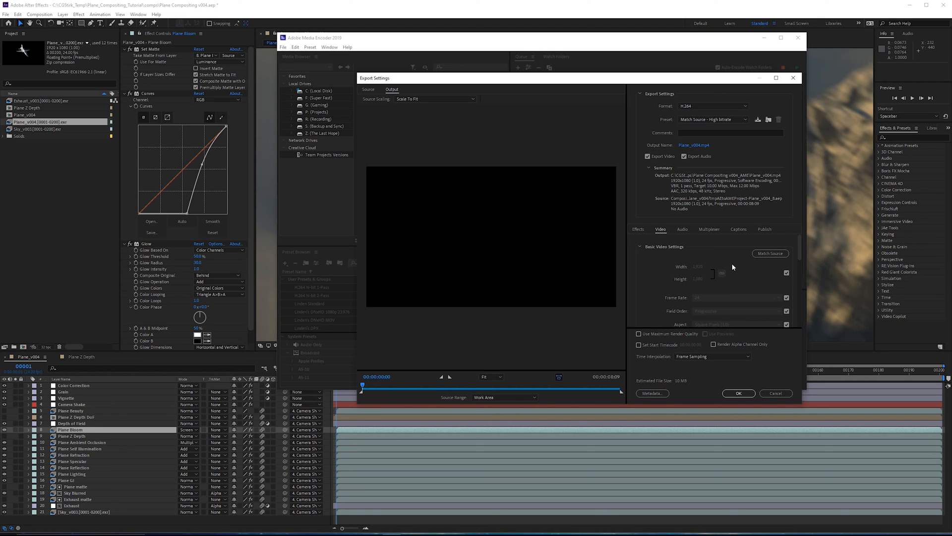
{"action": "left_click_drag", "start_coordinate": [799, 251], "coordinate": [799, 254]}
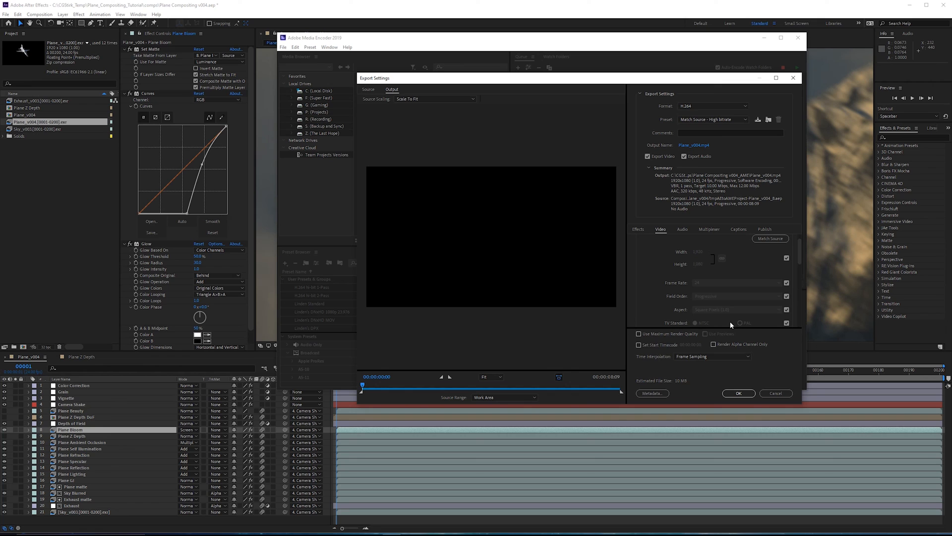
{"action": "scroll", "coordinate": [684, 297], "scroll_direction": "down", "scroll_amount": 3}
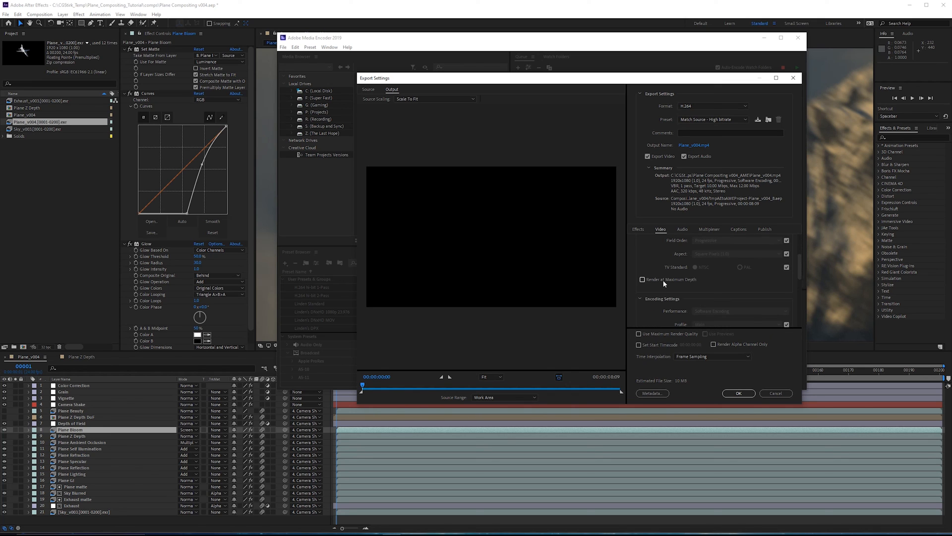
{"action": "left_click", "coordinate": [643, 280]}
Keep VBR, 1 pass encoding, set the target bitrate to 20 Mbps and the maximum to 25 Mbps, and start the encode.
{"action": "scroll", "coordinate": [683, 290], "scroll_direction": "down", "scroll_amount": 5}
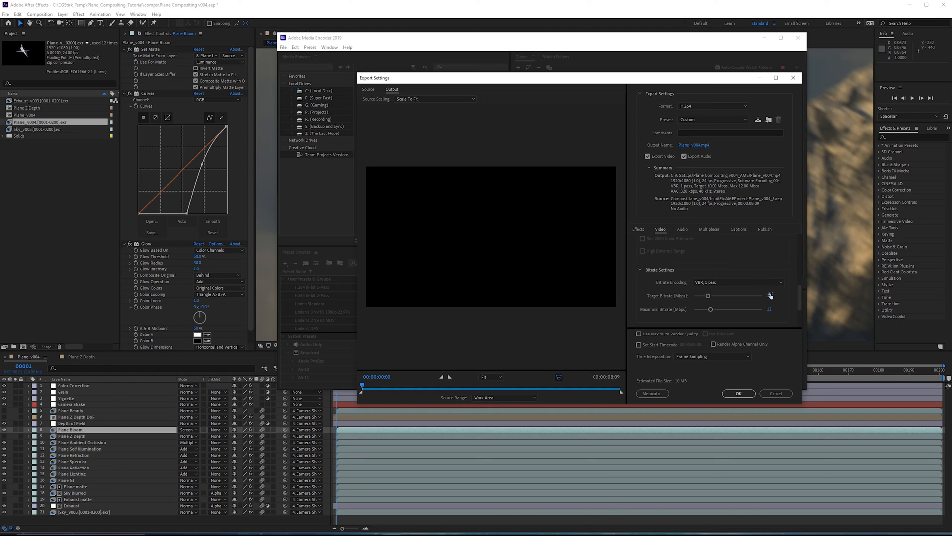
{"action": "left_click", "coordinate": [719, 285]}
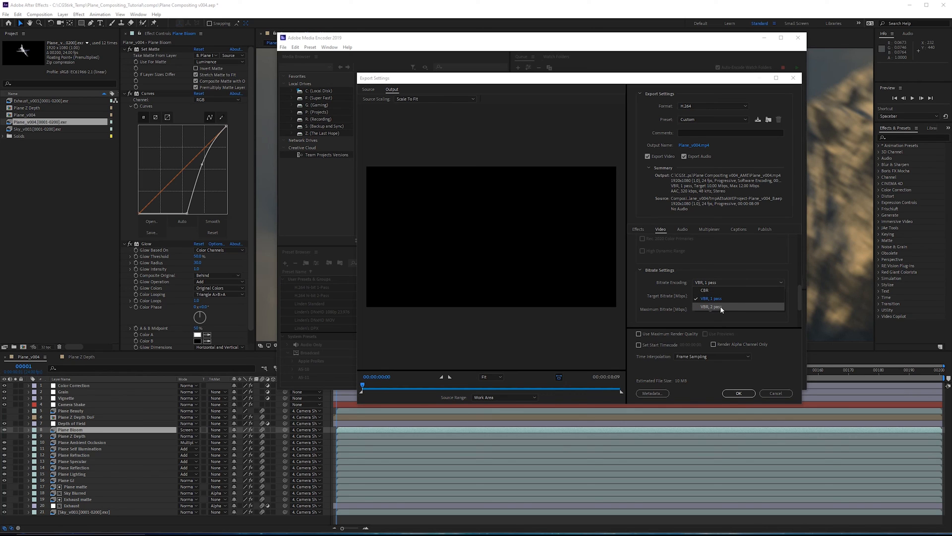
{"action": "left_click", "coordinate": [733, 258]}
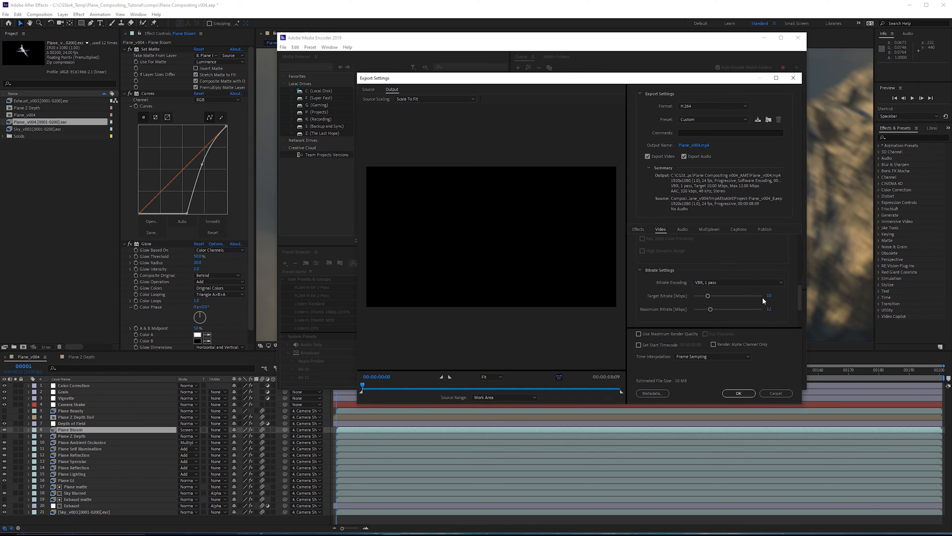
{"action": "left_click", "coordinate": [768, 296]}
{"action": "type", "text": "20"}
{"action": "left_click", "coordinate": [773, 308]}
{"action": "type", "text": "25"}
{"action": "key", "text": "Return"}
{"action": "left_click", "coordinate": [738, 393]}
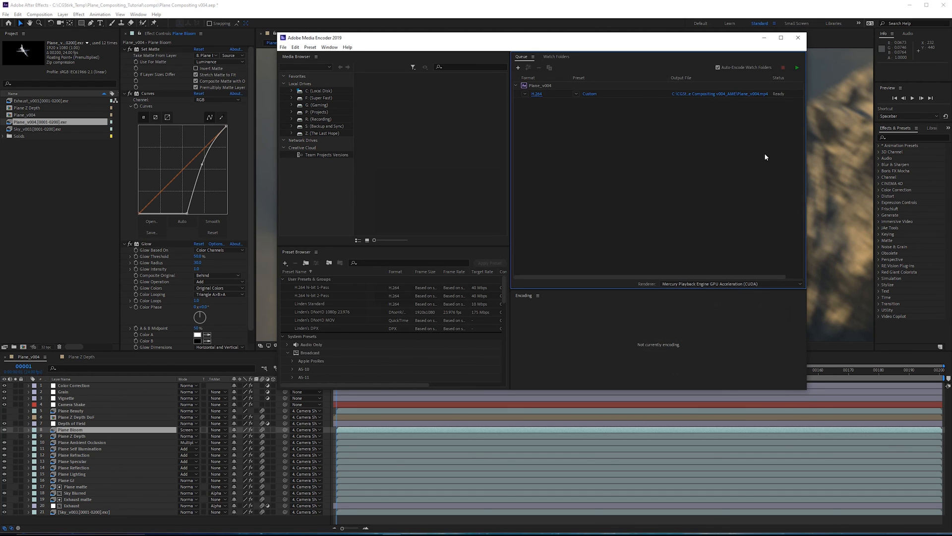
{"action": "left_click", "coordinate": [796, 68]}
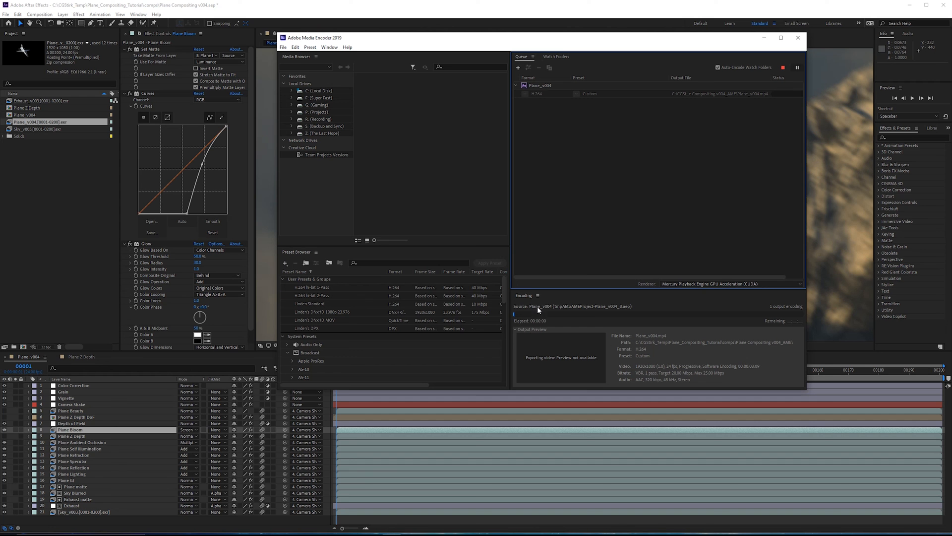